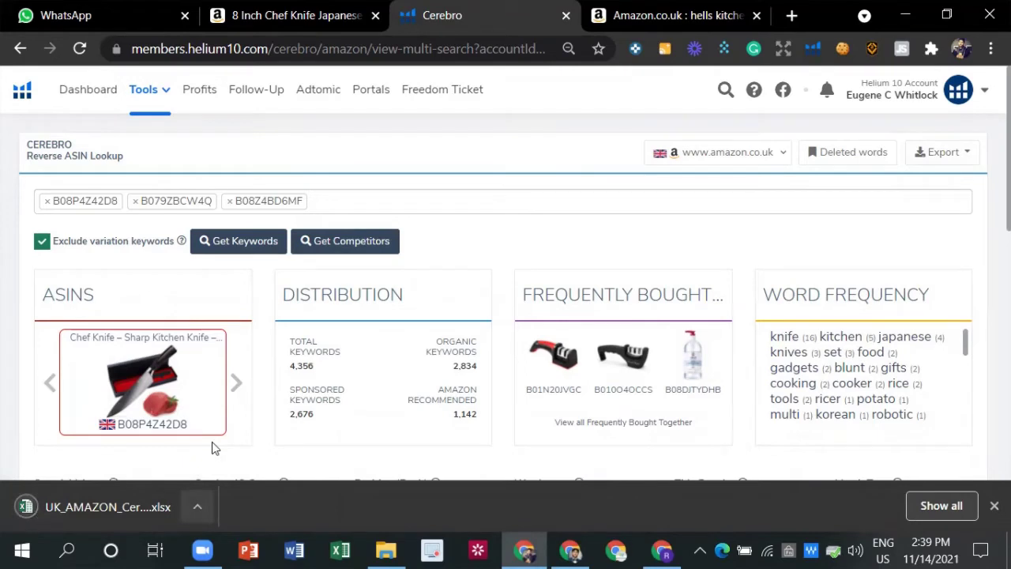
# - Open the exported UK_AMAZON_Cerebro_B08P4Z42D8 (1).xlsx from the Downloads folder in a maximized Excel window
pyautogui.click(232, 443)
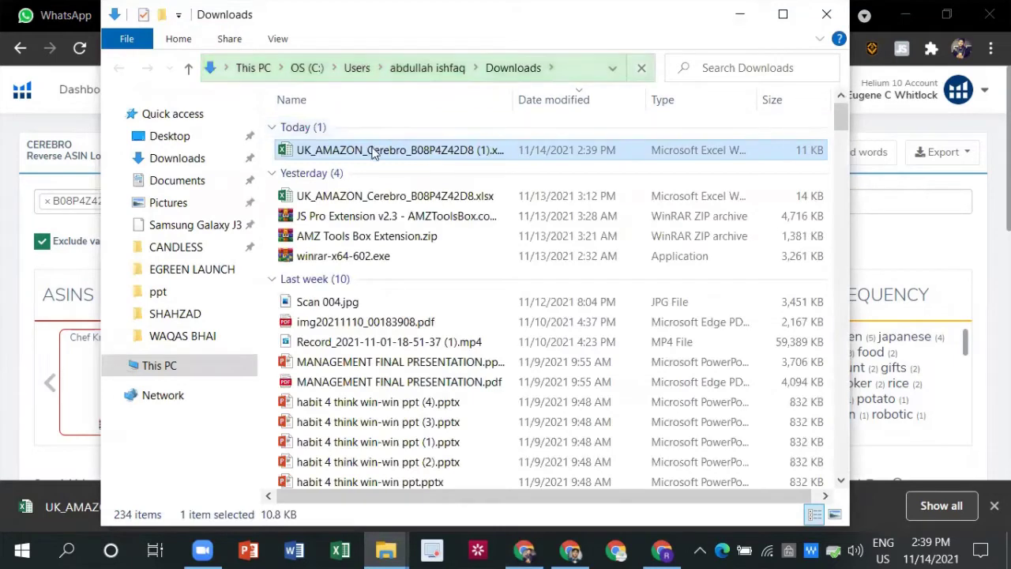
pyautogui.doubleClick(490, 150)
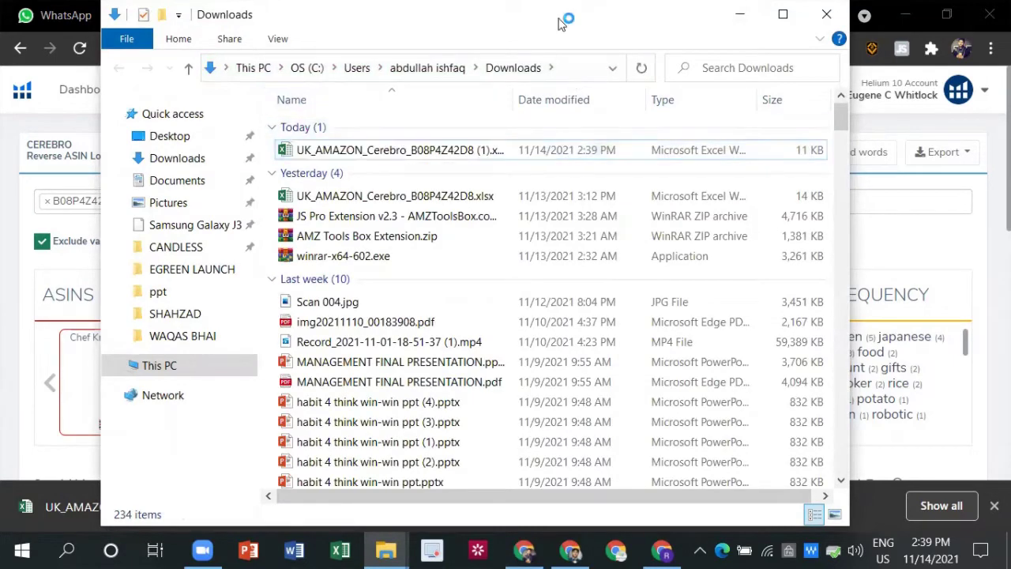
pyautogui.click(383, 150)
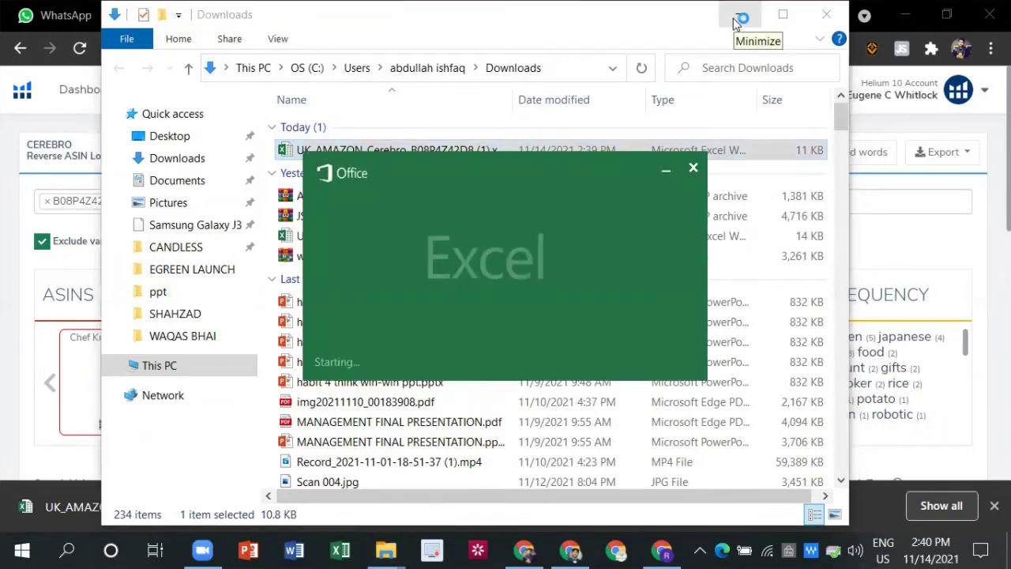
pyautogui.click(738, 16)
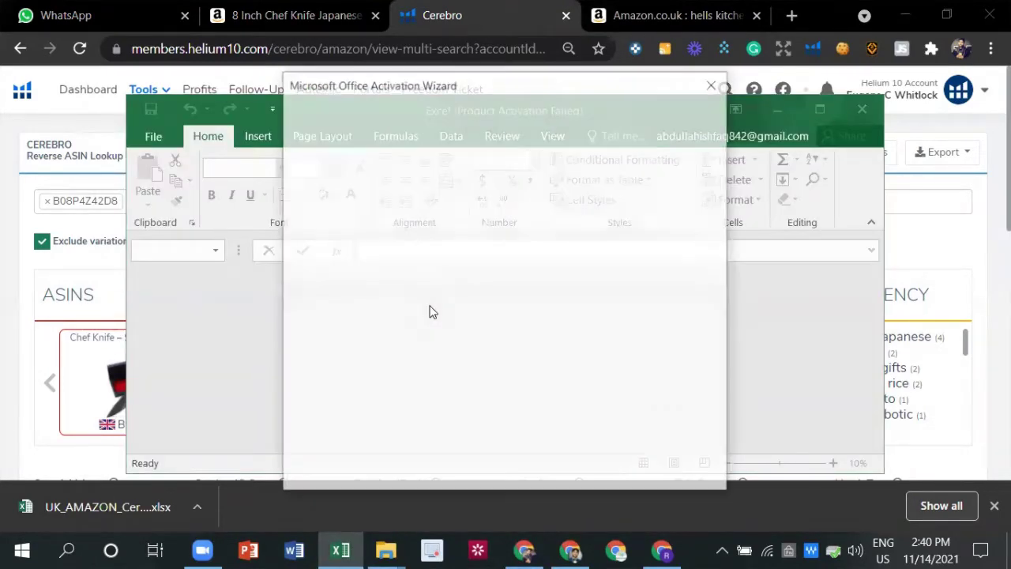
pyautogui.press('Escape')
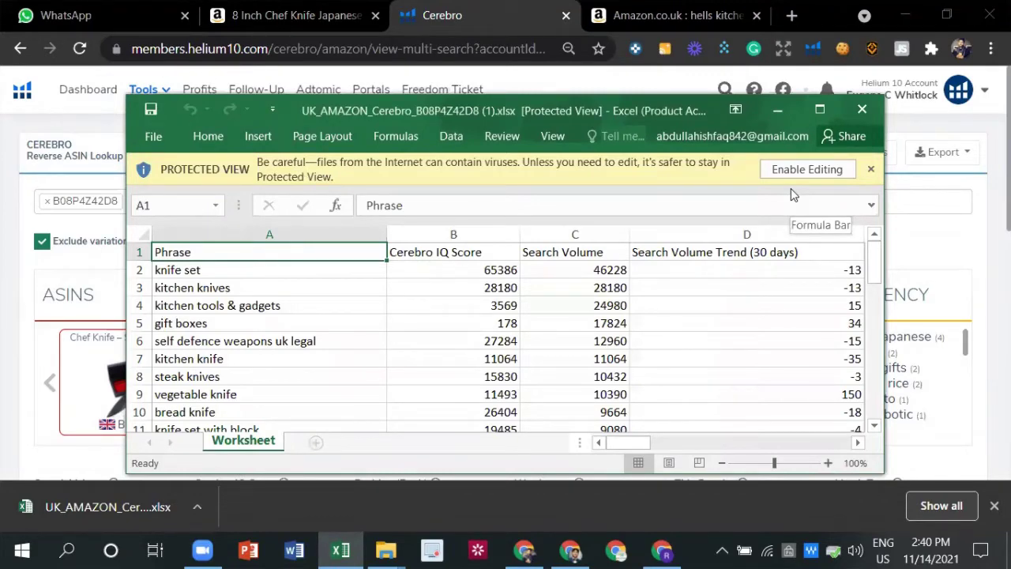
pyautogui.doubleClick(804, 103)
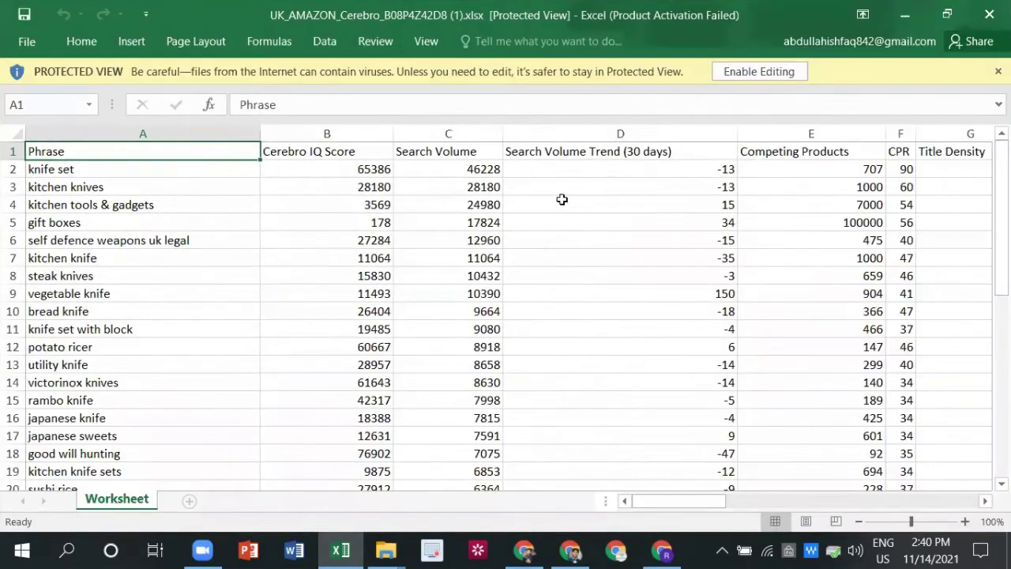
# - Examine the exported keyword list down to its last row, covering the Phrase, Cerebro IQ Score and Search Volume columns
pyautogui.scroll(-15, 144, 190)
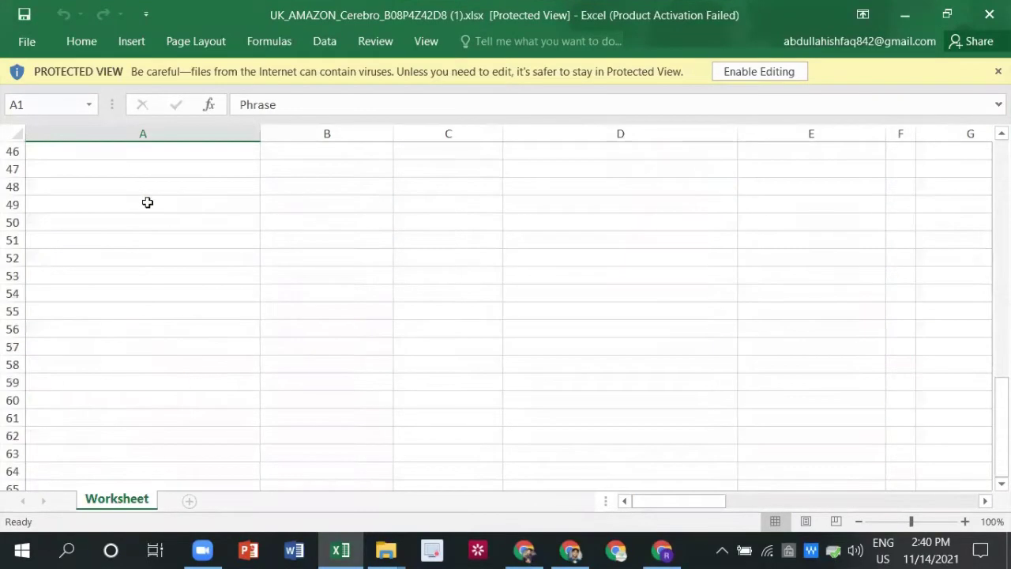
pyautogui.scroll(4, 143, 205)
pyautogui.scroll(1, 142, 211)
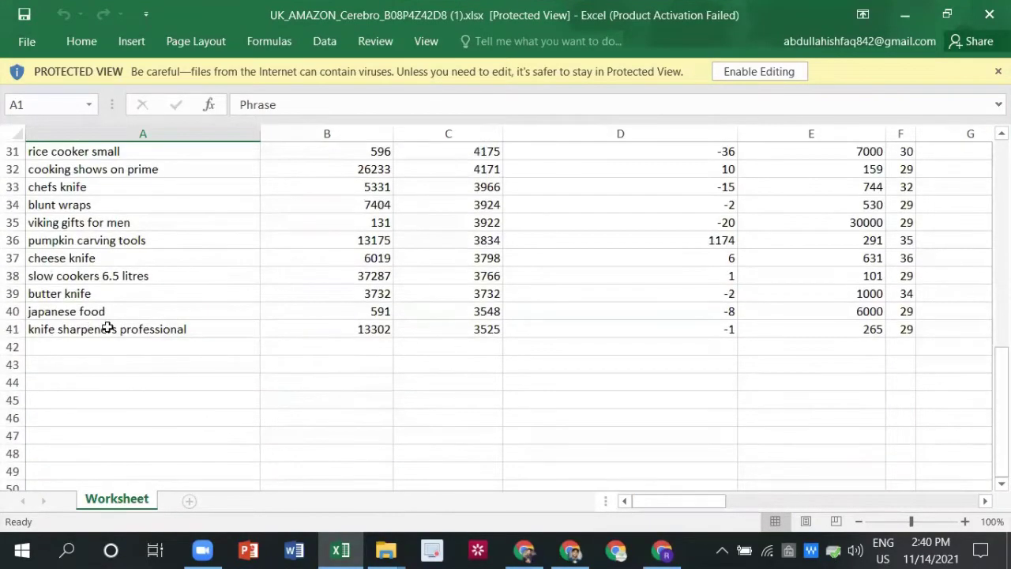
pyautogui.scroll(10, 108, 327)
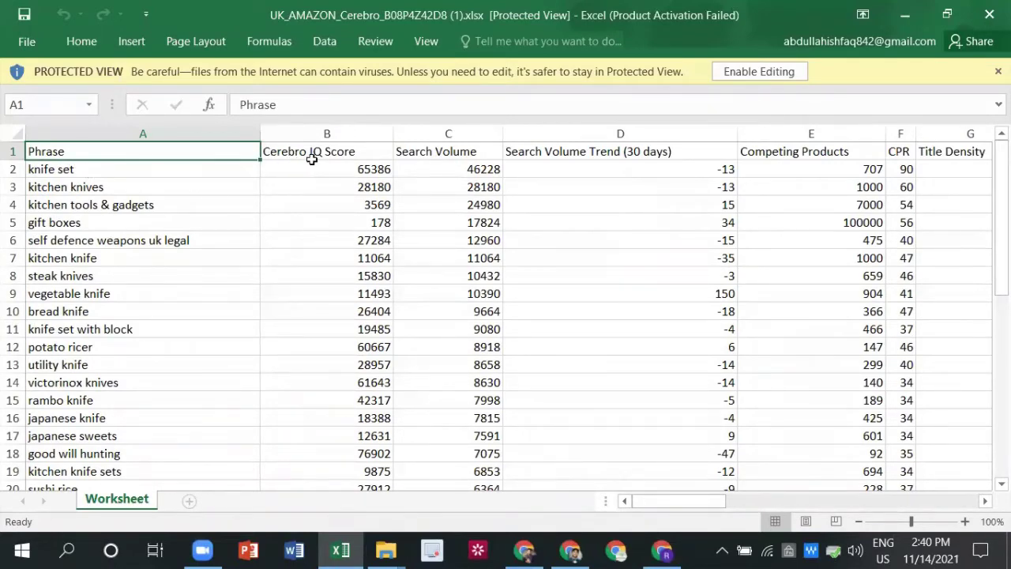
pyautogui.moveTo(470, 150); pyautogui.dragTo(485, 477)
pyautogui.scroll(6, 87, 218)
pyautogui.scroll(2, 88, 218)
pyautogui.moveTo(101, 153); pyautogui.dragTo(127, 440)
pyautogui.scroll(-4, 126, 439)
pyautogui.scroll(6, 282, 296)
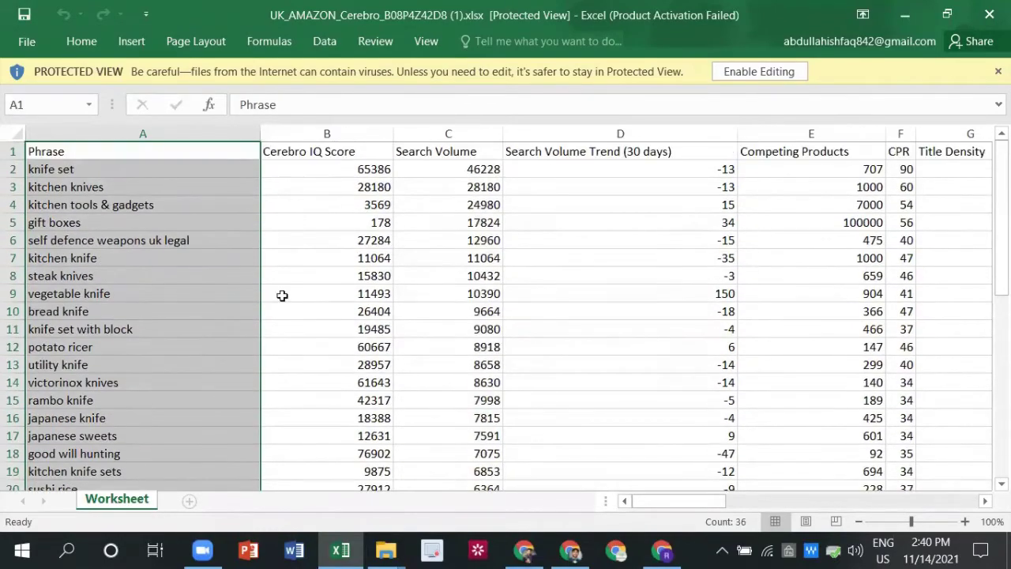
pyautogui.click(343, 293)
pyautogui.moveTo(345, 153); pyautogui.dragTo(359, 439)
pyautogui.scroll(-1, 359, 426)
pyautogui.scroll(-6, 359, 427)
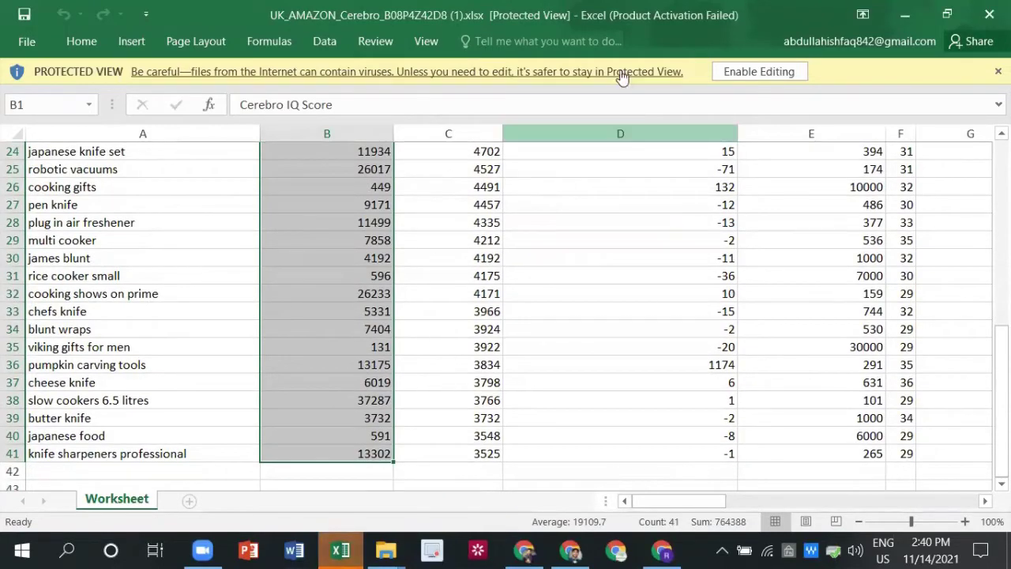
# - Enable editing of the workbook and clear the Cerebro IQ Score column, including its header
pyautogui.click(745, 71)
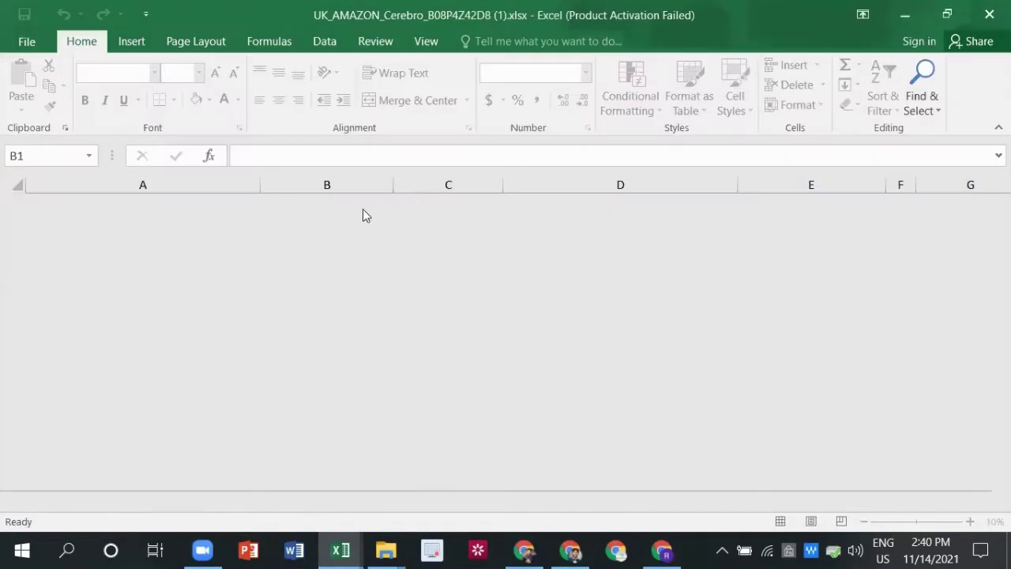
pyautogui.scroll(5, 352, 237)
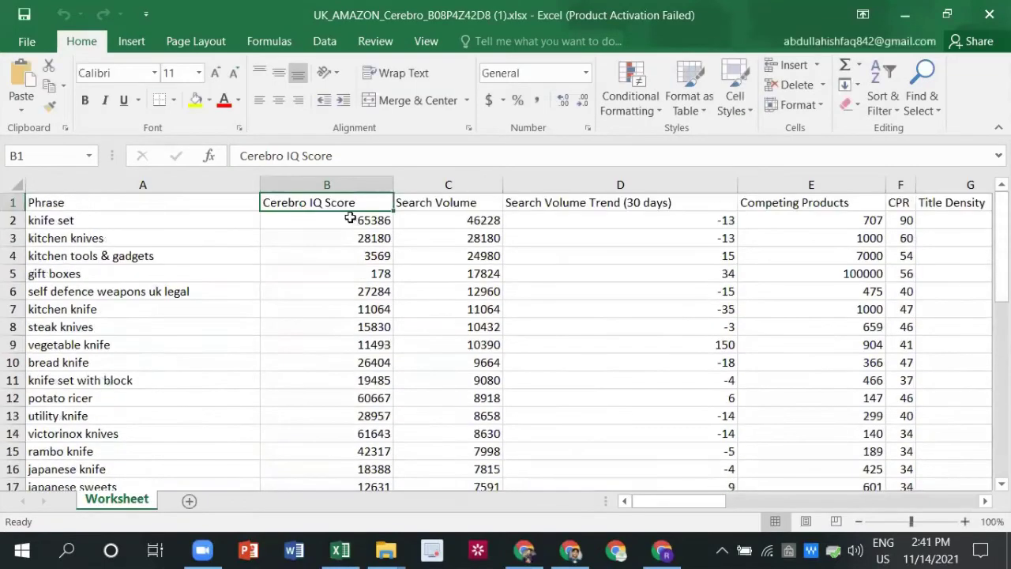
pyautogui.moveTo(356, 238); pyautogui.dragTo(378, 548)
pyautogui.press('Delete')
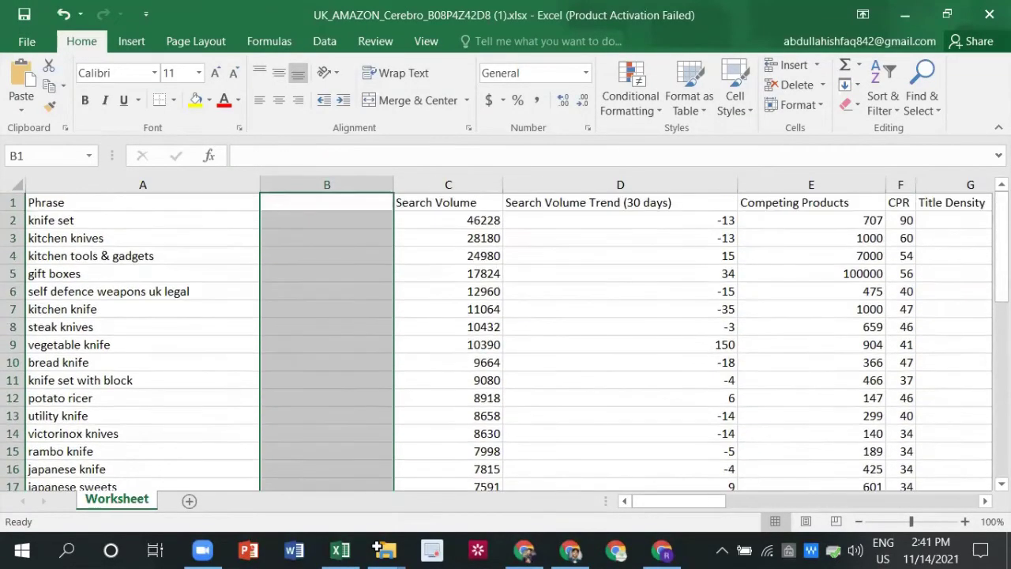
pyautogui.click(167, 211)
pyautogui.click(170, 198)
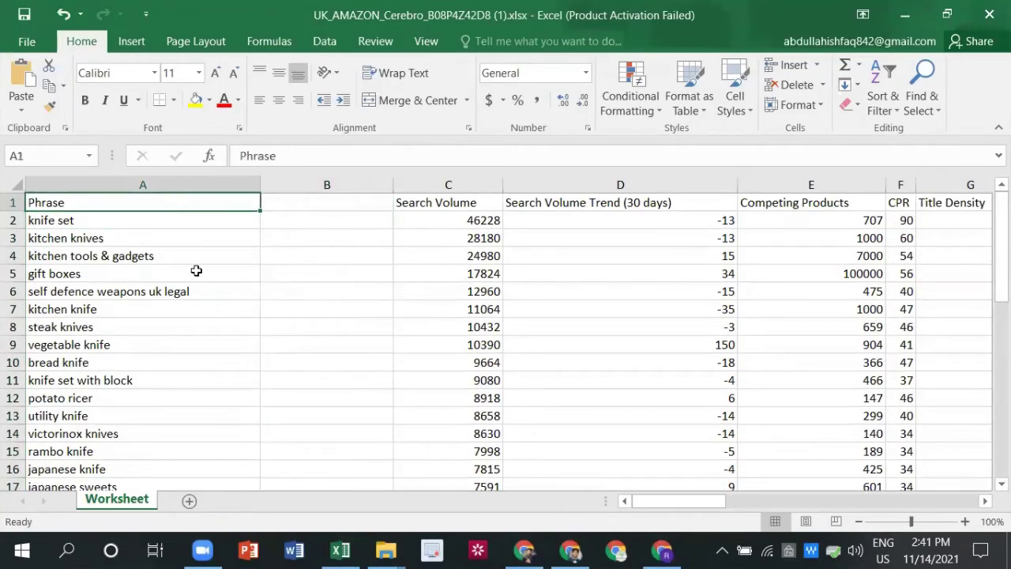
# - Clear all data from the Search Volume Trend (30 days) column through column V, keeping Phrase and Search Volume
pyautogui.moveTo(425, 198); pyautogui.dragTo(432, 271)
pyautogui.moveTo(601, 206); pyautogui.dragTo(952, 488)
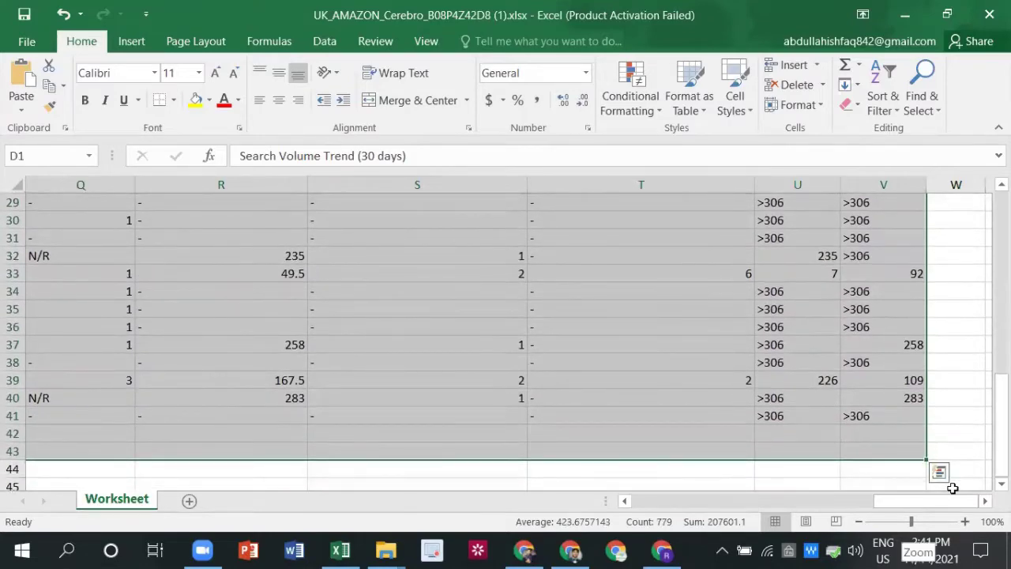
pyautogui.hotkey('ctrl', 'BackSpace')
pyautogui.click(357, 276)
pyautogui.click(443, 204)
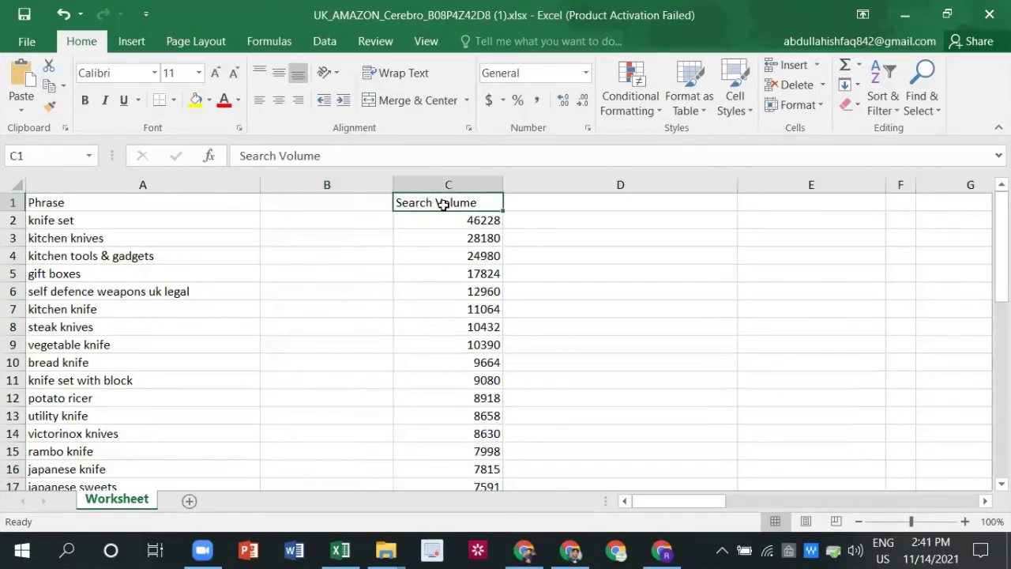
# - Move the Search Volume data C1:C41 into column B, directly beside the phrases, and check both columns down to row 41
pyautogui.click(620, 292)
pyautogui.click(489, 204)
pyautogui.moveTo(486, 234); pyautogui.dragTo(485, 424)
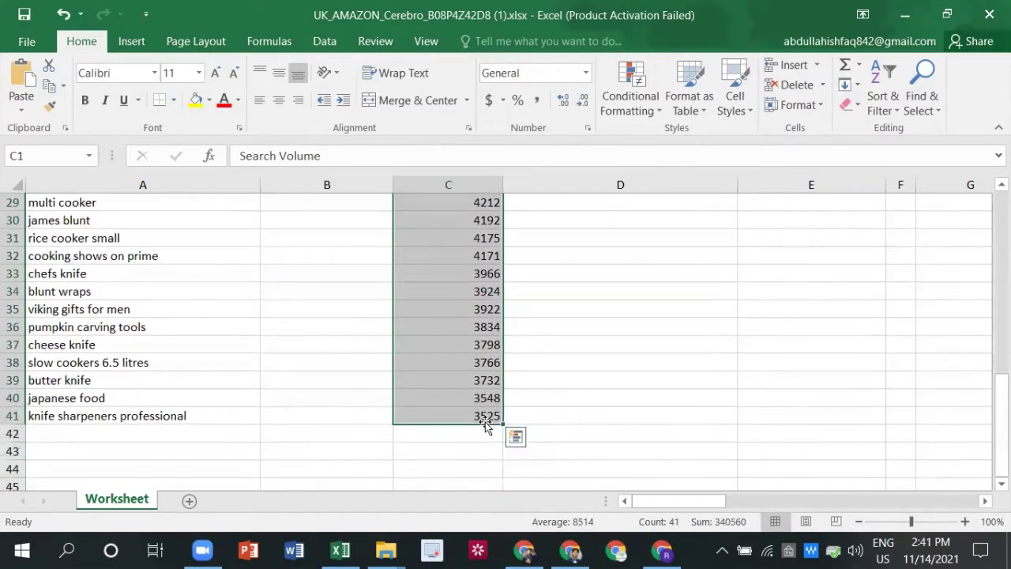
pyautogui.rightClick(464, 350)
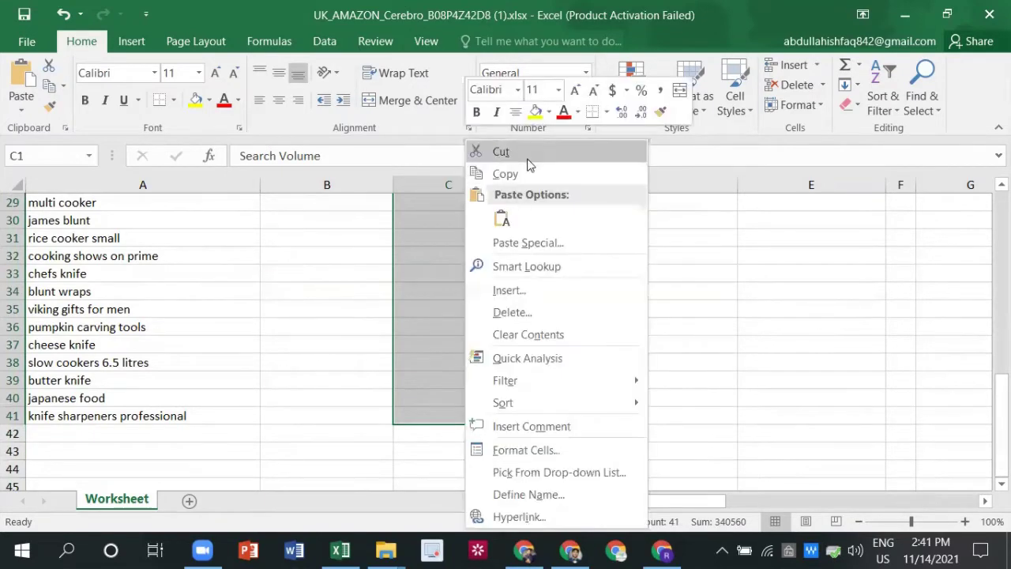
pyautogui.click(527, 160)
pyautogui.click(326, 204)
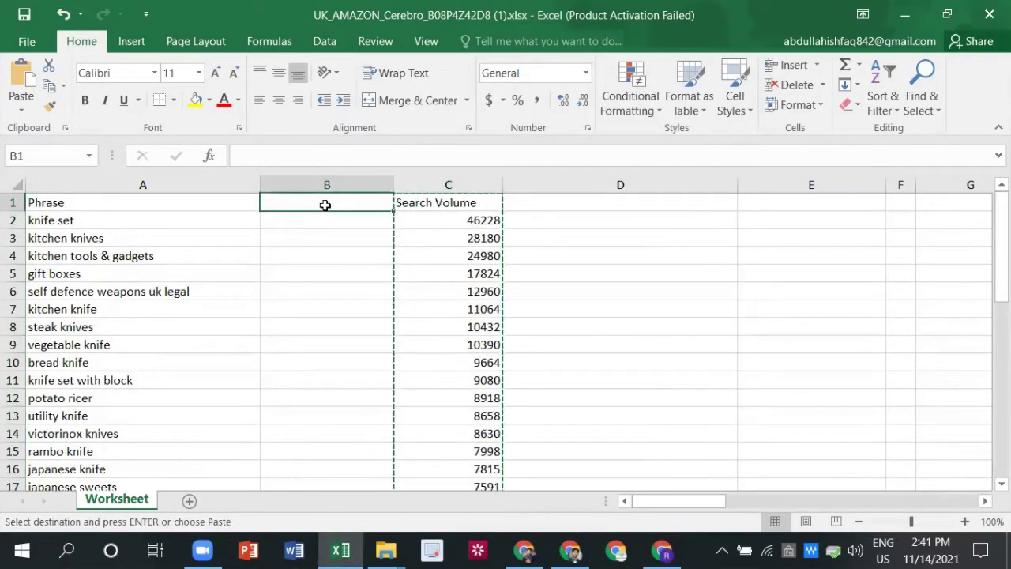
pyautogui.rightClick(325, 203)
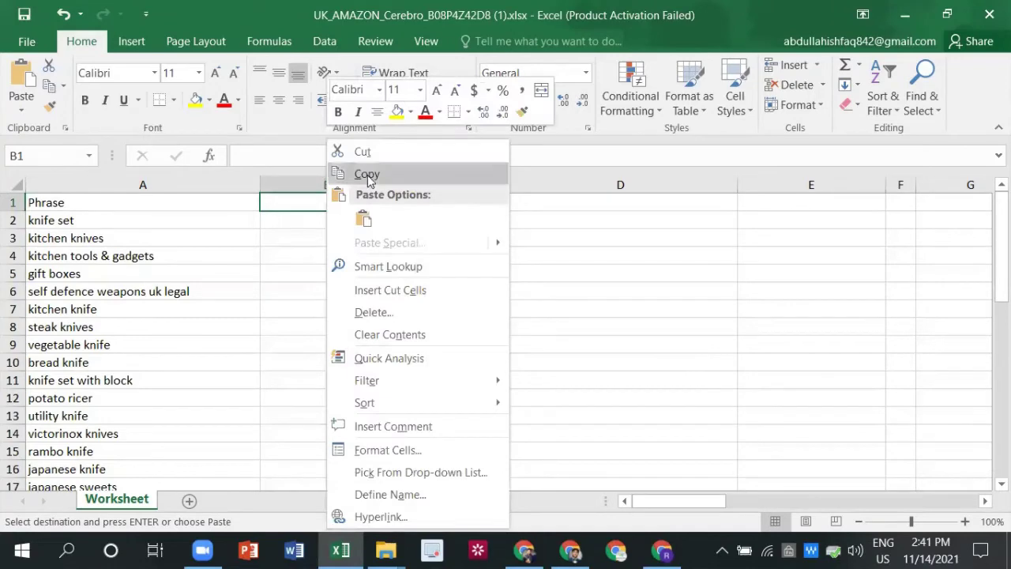
pyautogui.click(364, 219)
pyautogui.click(447, 238)
pyautogui.moveTo(157, 208); pyautogui.dragTo(370, 434)
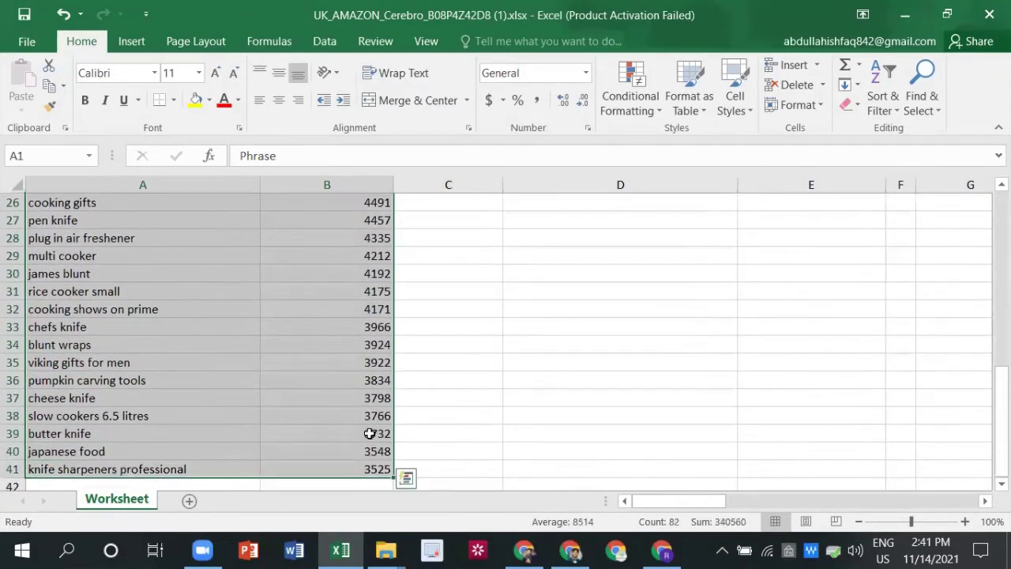
pyautogui.click(465, 369)
pyautogui.scroll(8, 454, 369)
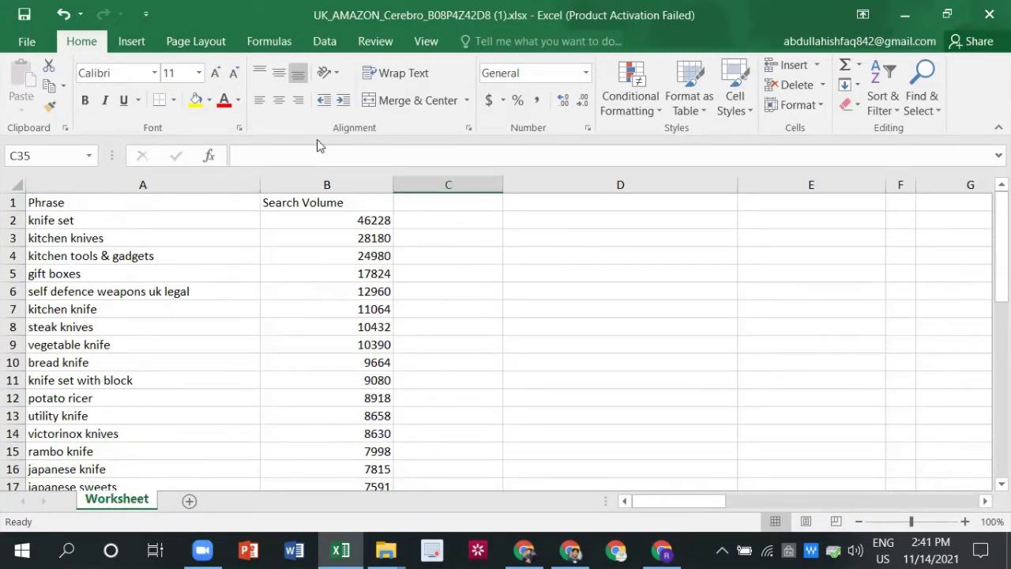
# - Highlight the "knife set" row, cells A2:B2, with a light green fill
pyautogui.click(115, 223)
pyautogui.moveTo(151, 217); pyautogui.dragTo(343, 219)
pyautogui.click(210, 101)
pyautogui.click(256, 240)
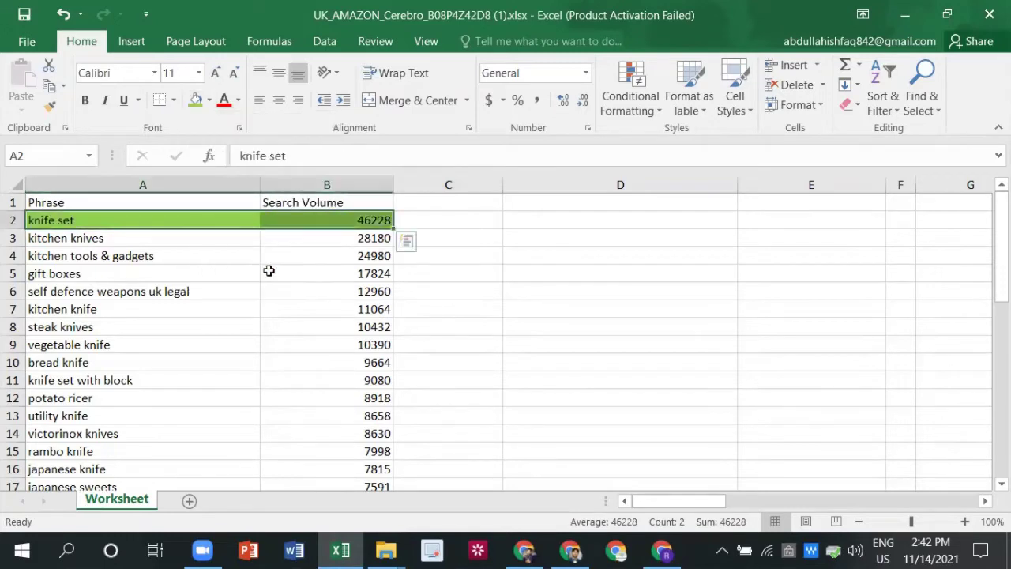
pyautogui.click(484, 304)
# - Apply the same green fill to A3:B6, from "kitchen knives" to "self defence weapons uk legal"
pyautogui.doubleClick(84, 236)
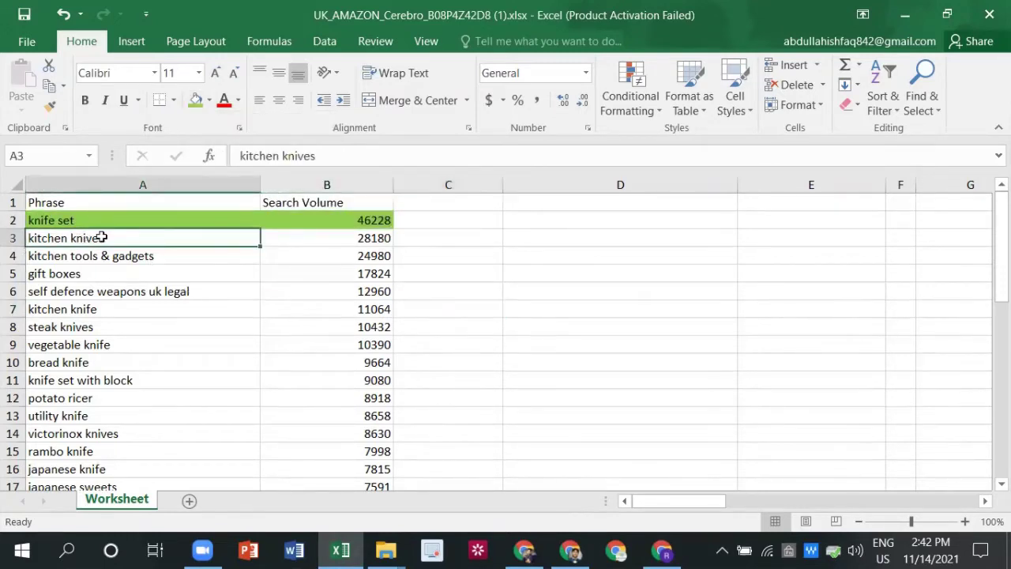
pyautogui.click(304, 238)
pyautogui.moveTo(206, 238); pyautogui.dragTo(345, 285)
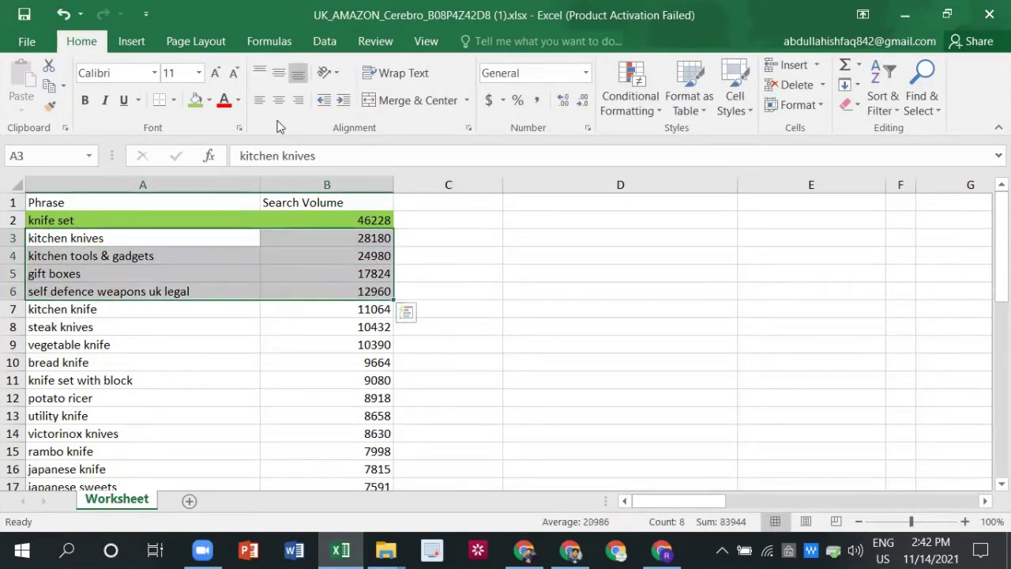
pyautogui.click(195, 101)
# - Highlight A12:B17, from "potato ricer" to "japanese sweets", with a yellow fill
pyautogui.scroll(-1, 201, 287)
pyautogui.click(124, 341)
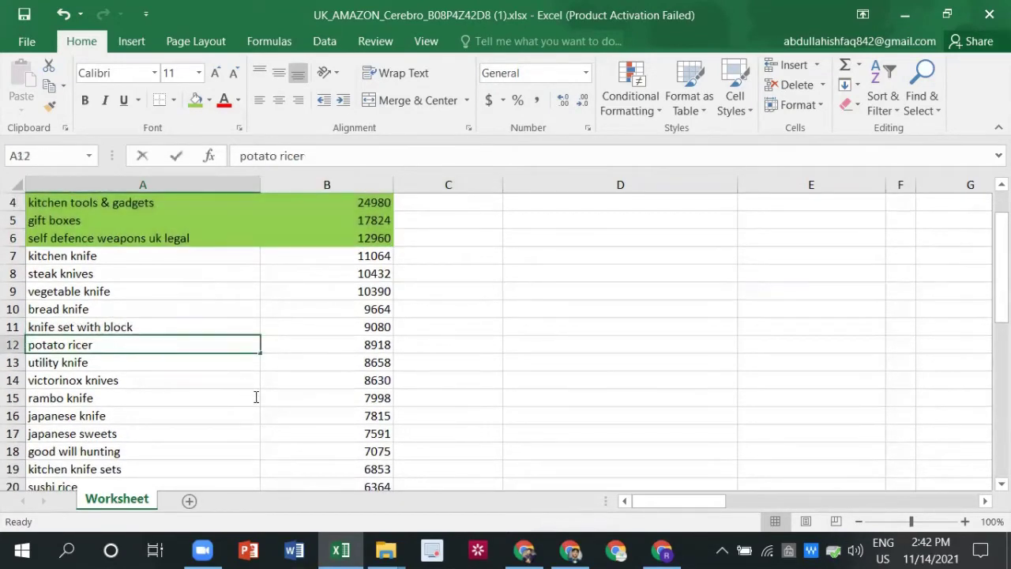
pyautogui.doubleClick(150, 336)
pyautogui.click(325, 304)
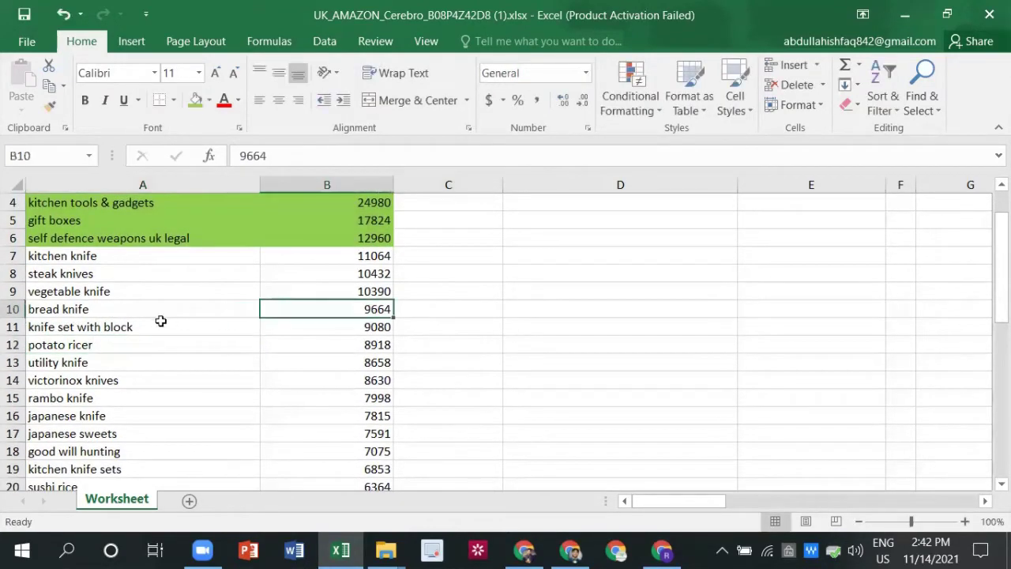
pyautogui.moveTo(132, 340); pyautogui.dragTo(345, 439)
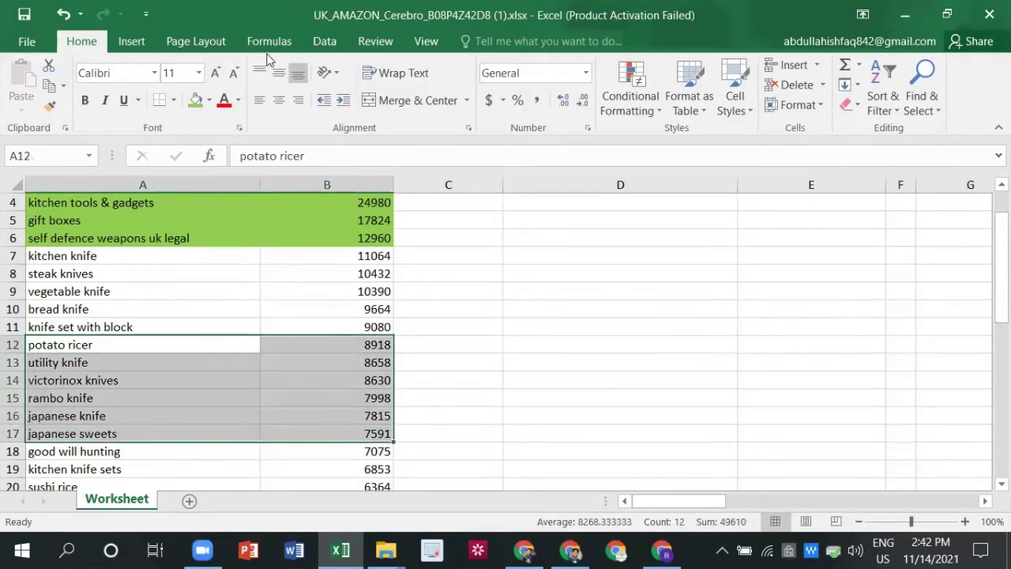
pyautogui.click(201, 102)
pyautogui.click(209, 101)
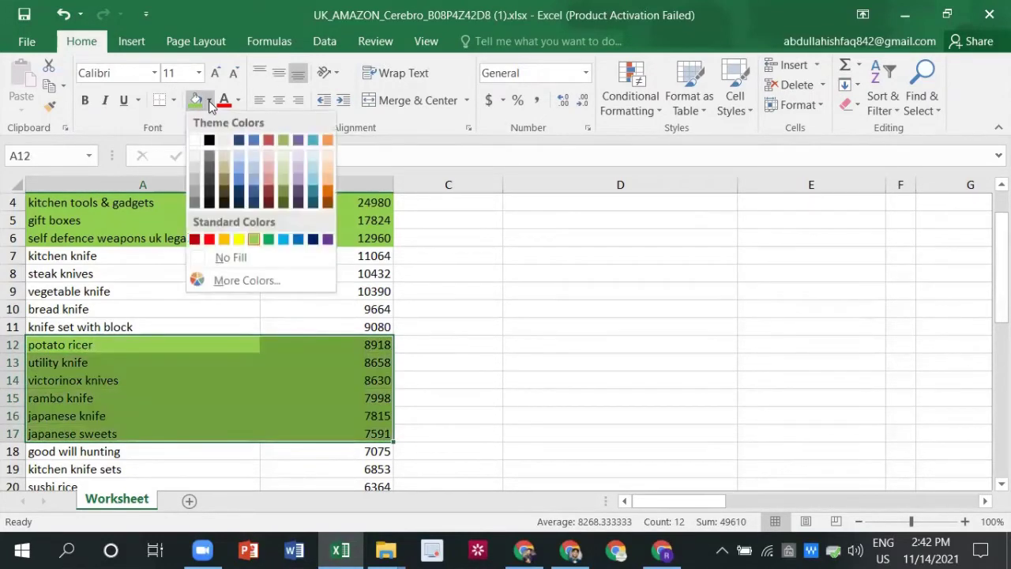
pyautogui.click(239, 241)
pyautogui.click(416, 311)
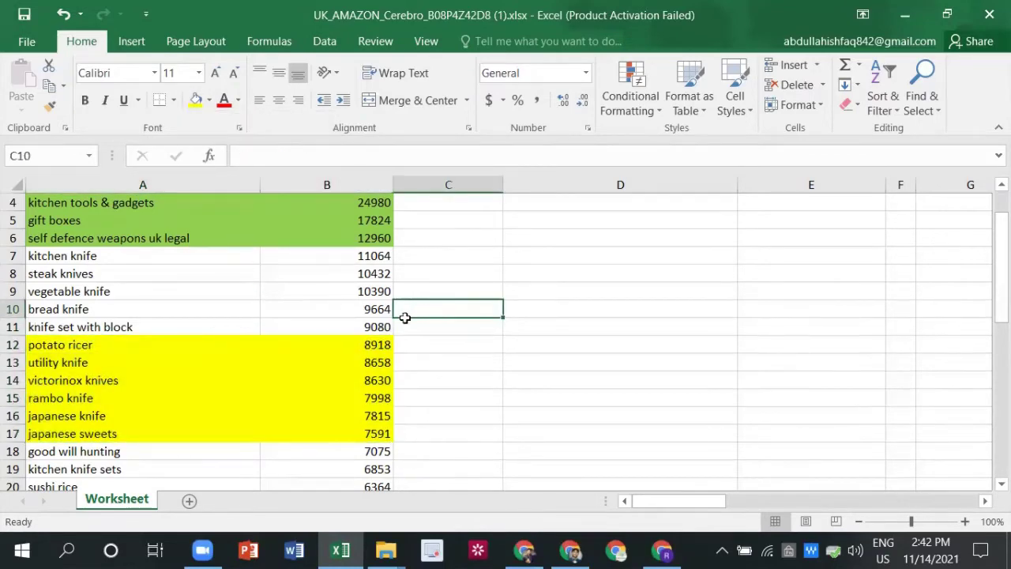
# - Fill A19:B25, from "kitchen knife sets" to "robotic vacuums", with dark grey
pyautogui.scroll(-3, 71, 370)
pyautogui.scroll(-1, 58, 365)
pyautogui.moveTo(78, 309); pyautogui.dragTo(338, 415)
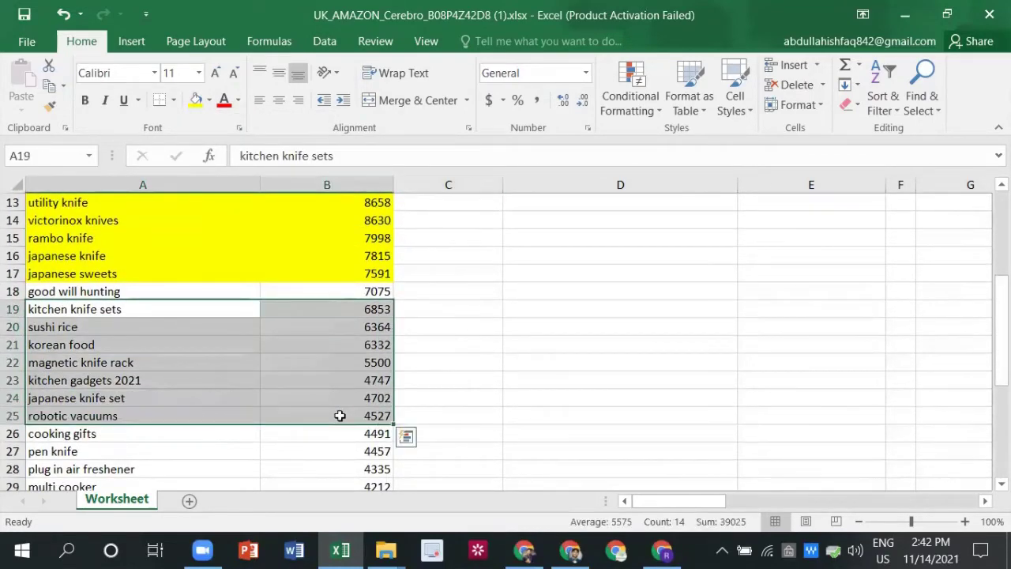
pyautogui.click(209, 101)
pyautogui.click(209, 162)
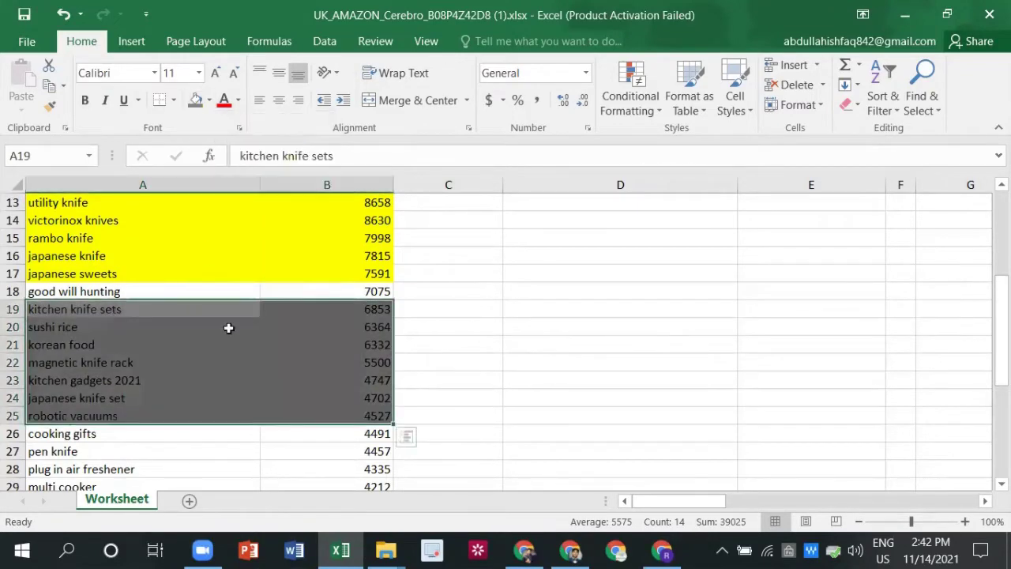
pyautogui.click(289, 447)
# - Review the color-coded list and go through the green phrases from "knife set" to "self defence weapons uk legal"
pyautogui.scroll(-2, 238, 403)
pyautogui.scroll(6, 113, 355)
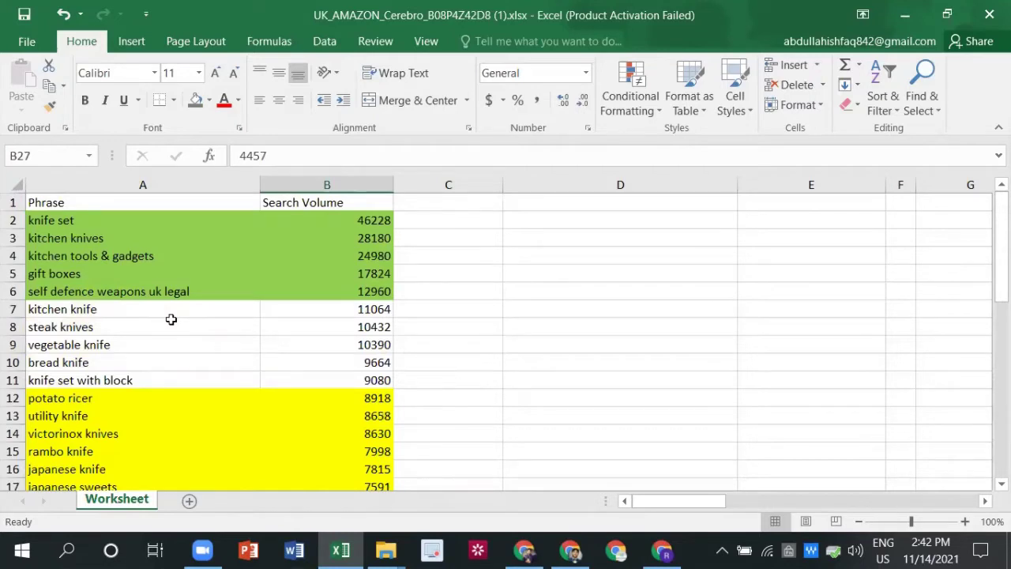
pyautogui.click(57, 224)
pyautogui.click(60, 239)
pyautogui.click(68, 255)
pyautogui.click(68, 293)
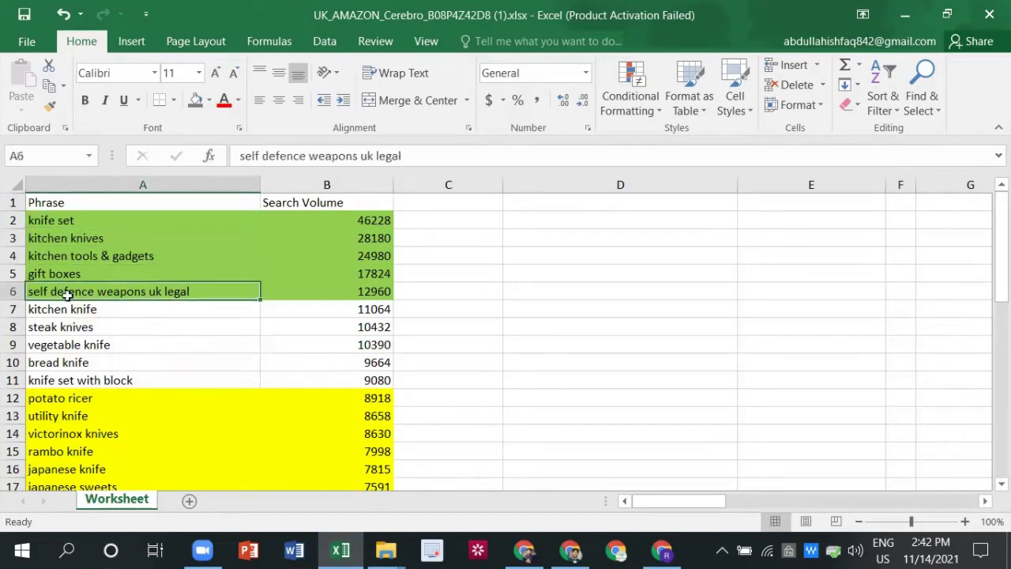
# - Fill the "bread knife" phrase cell A10 with a light tan theme color
pyautogui.click(65, 349)
pyautogui.click(63, 364)
pyautogui.scroll(-1, 73, 375)
pyautogui.scroll(-1, 72, 374)
pyautogui.scroll(1, 112, 294)
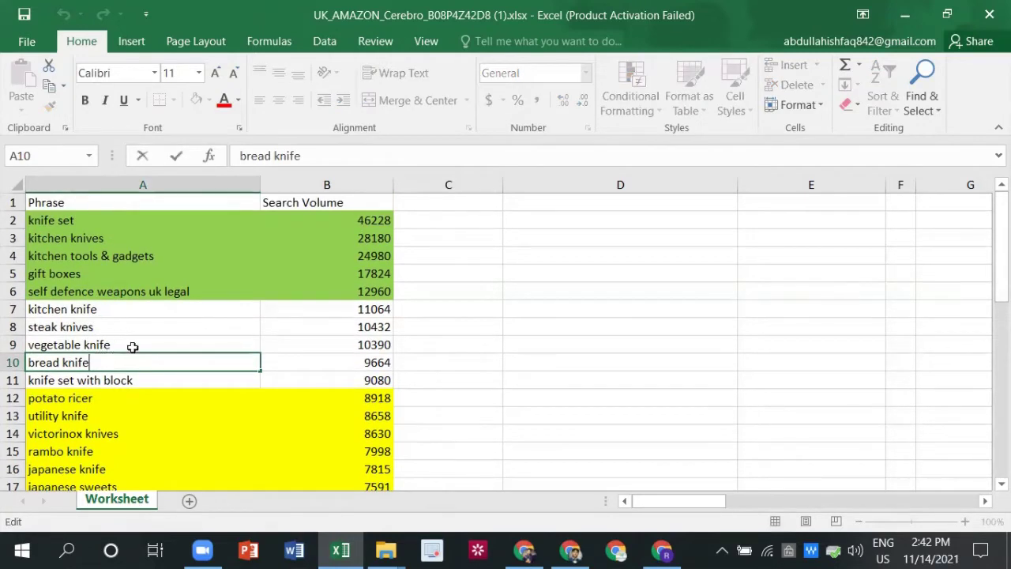
pyautogui.click(131, 345)
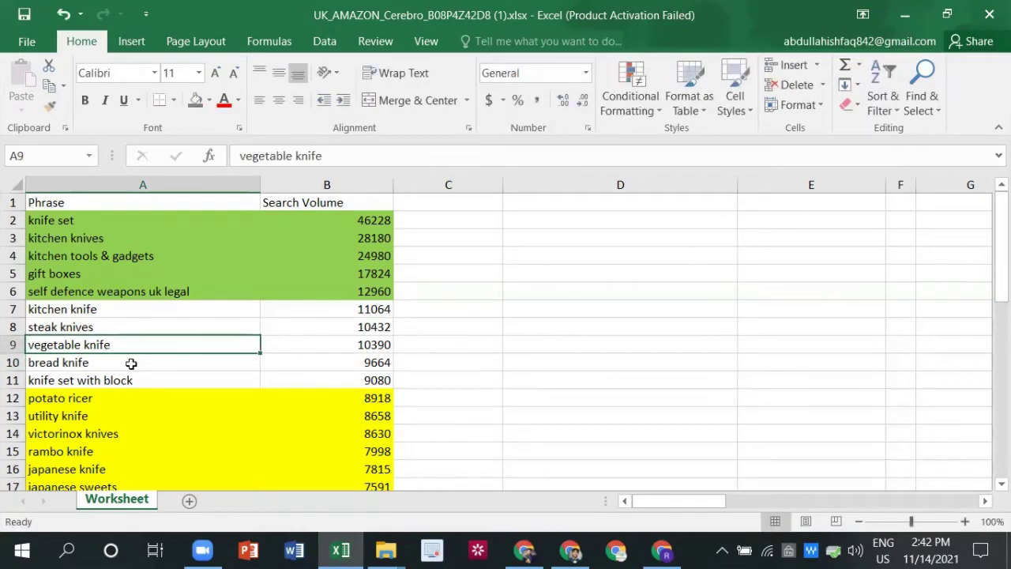
pyautogui.click(131, 361)
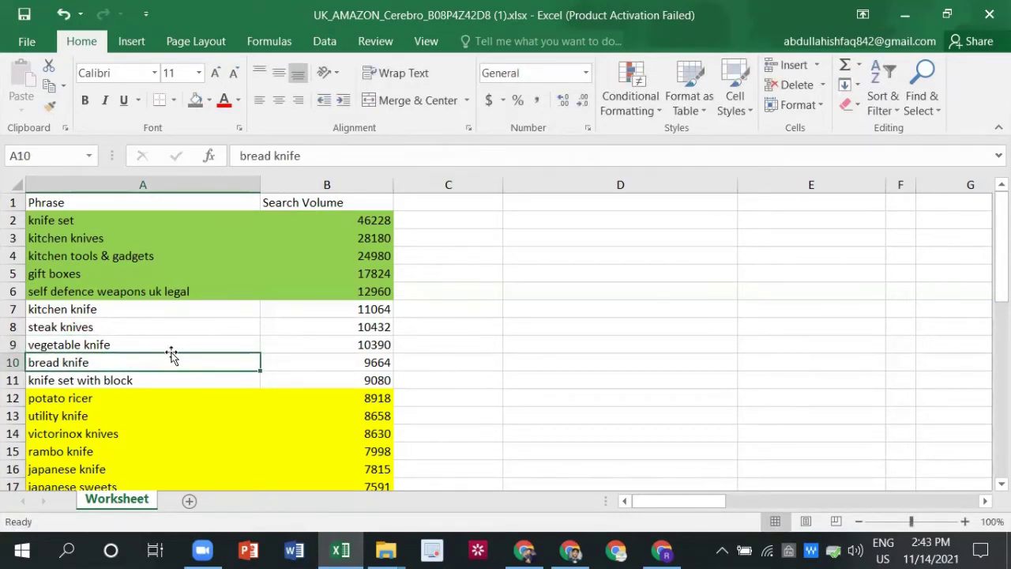
pyautogui.click(208, 100)
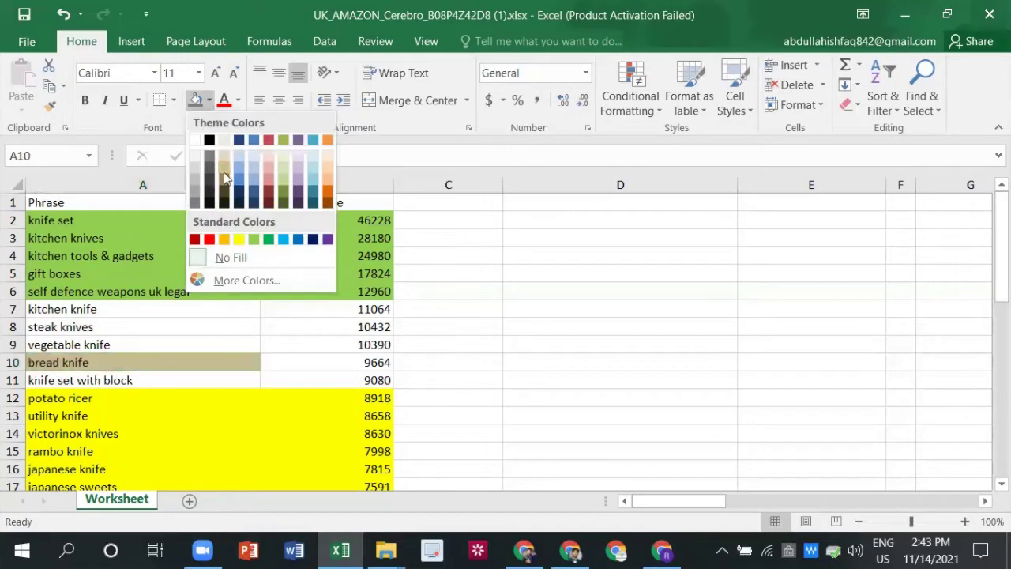
pyautogui.click(224, 163)
pyautogui.click(225, 322)
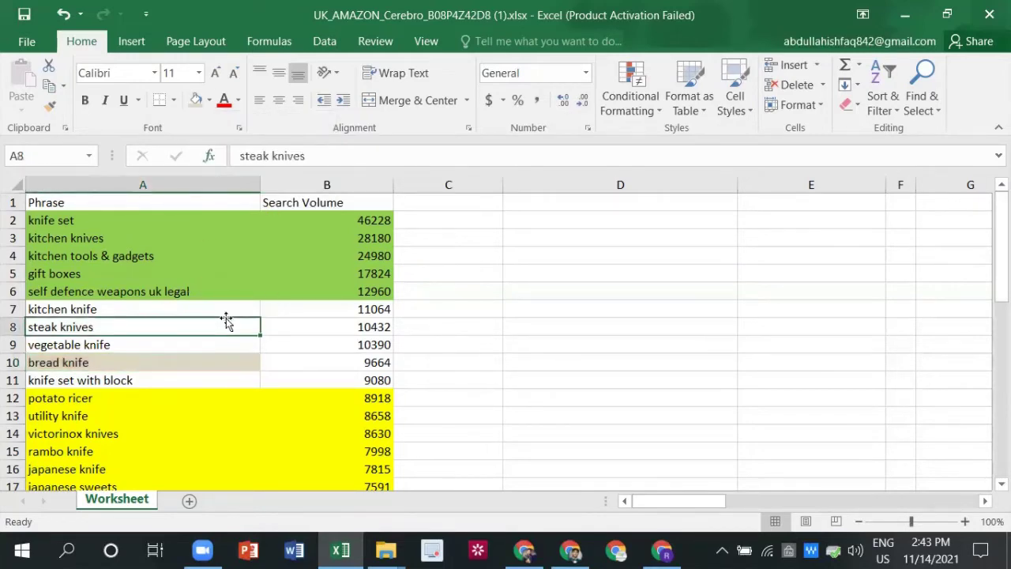
# - Below the keyword list, start a color legend with "black" in C42 and "irrelevant" in D42
pyautogui.click(145, 357)
pyautogui.scroll(-6, 524, 323)
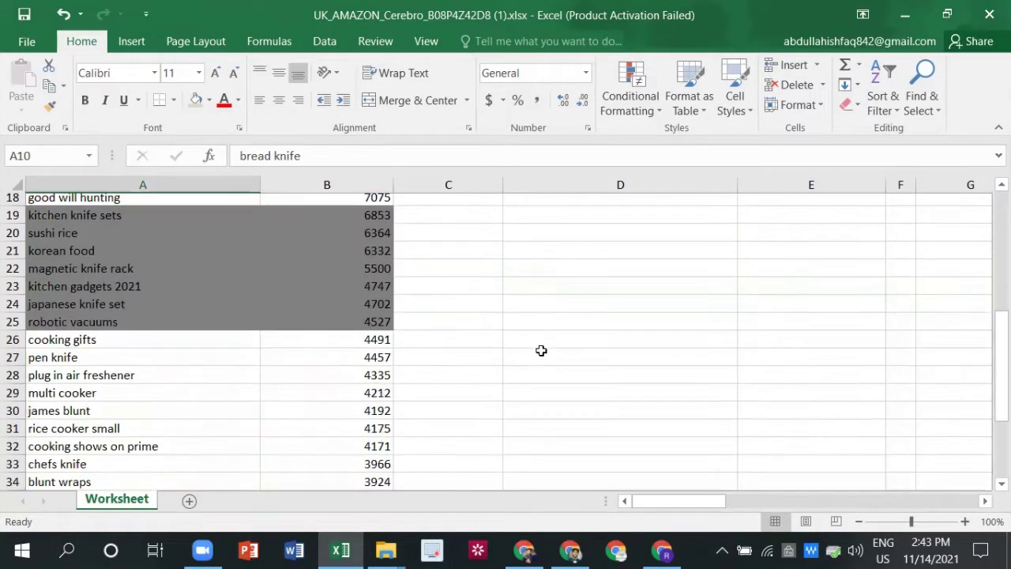
pyautogui.scroll(-4, 516, 421)
pyautogui.moveTo(472, 397); pyautogui.dragTo(538, 432)
pyautogui.scroll(-1, 537, 433)
pyautogui.click(444, 341)
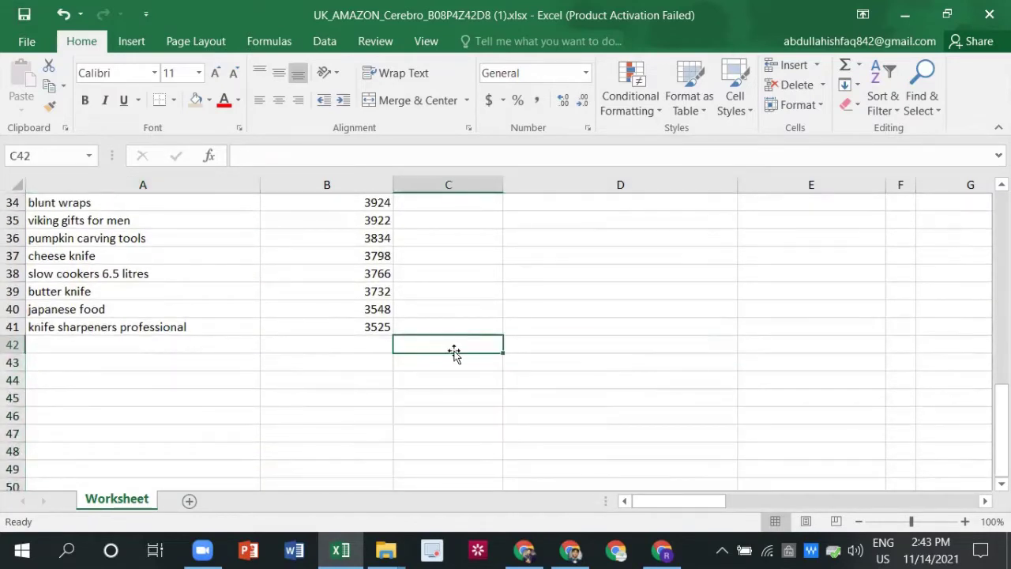
pyautogui.write('black')
pyautogui.press('Tab')
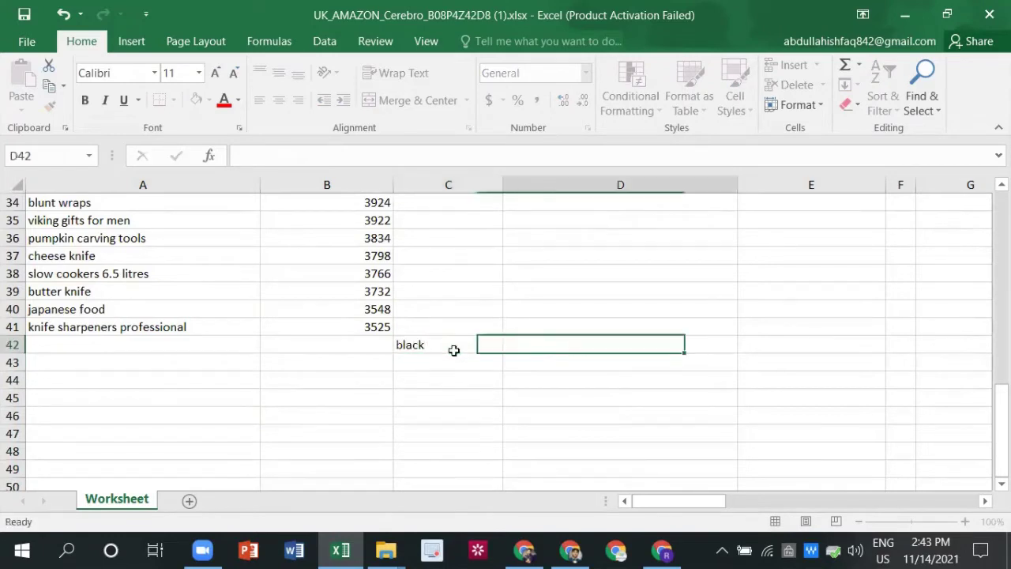
pyautogui.write('irrelevant')
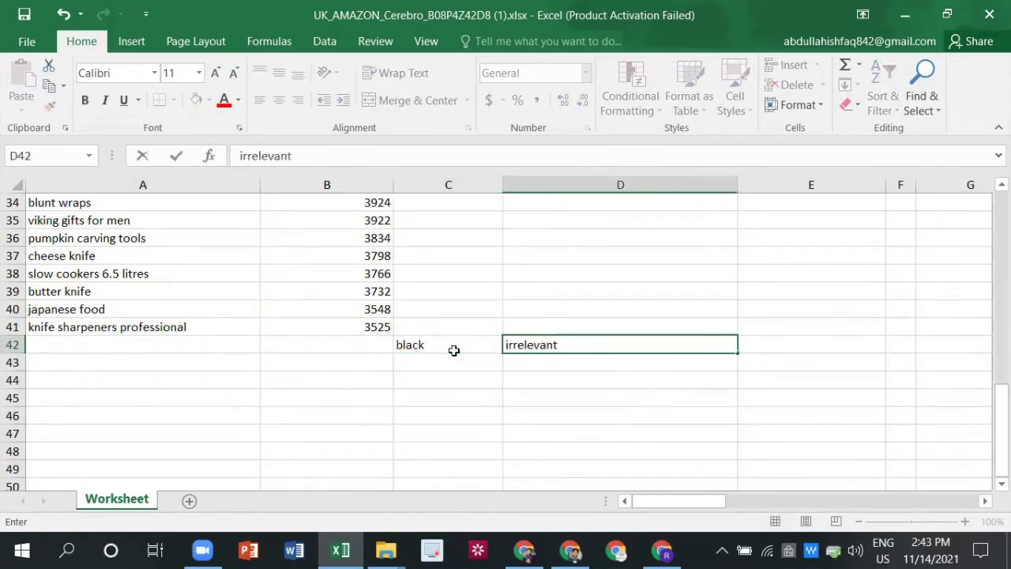
pyautogui.press('Return')
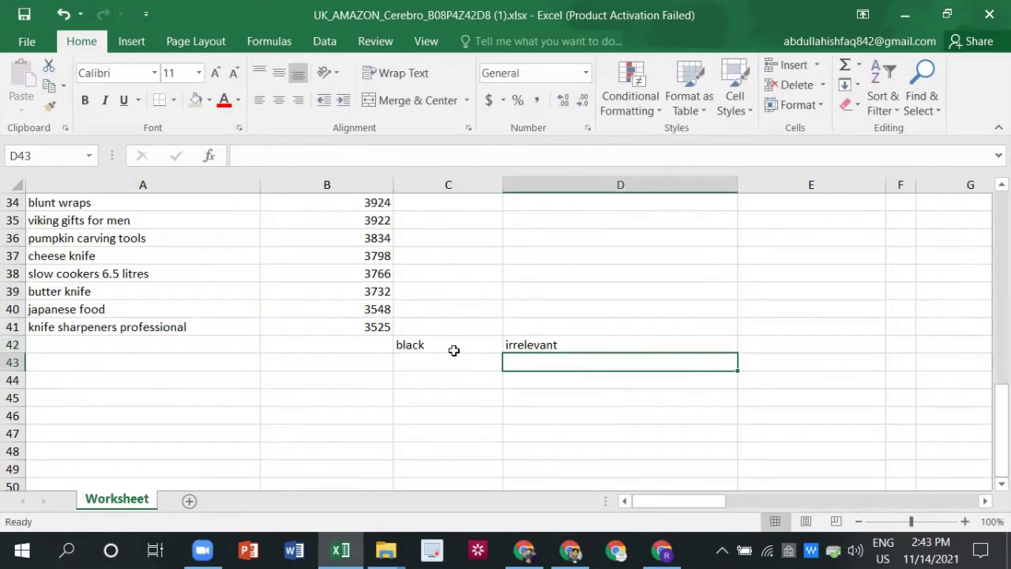
# - Add a second legend row with "green" in C43, "totallay" in D43 and 15 in E43
pyautogui.click(455, 359)
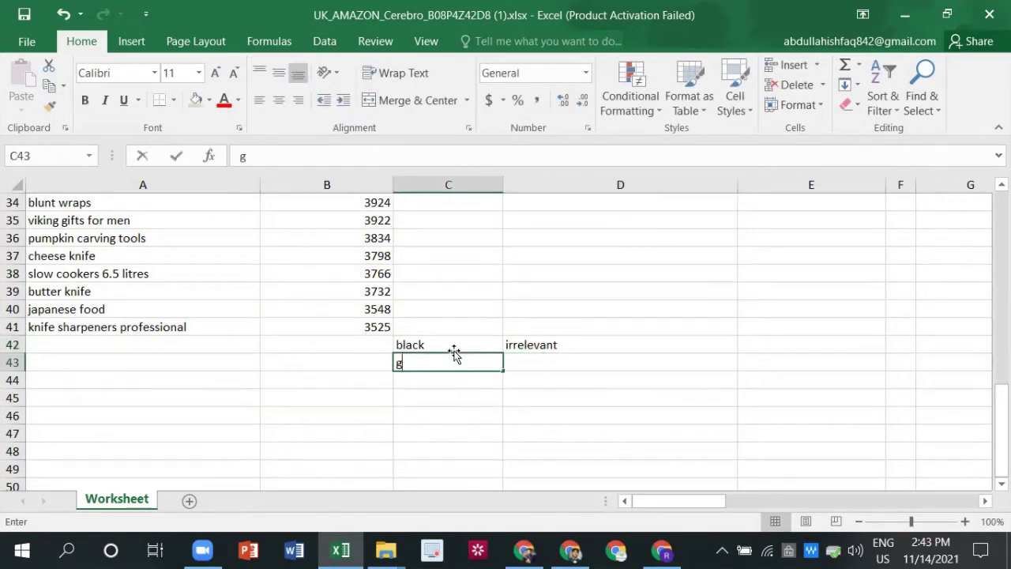
pyautogui.write('green')
pyautogui.press('Tab')
pyautogui.write('totallay')
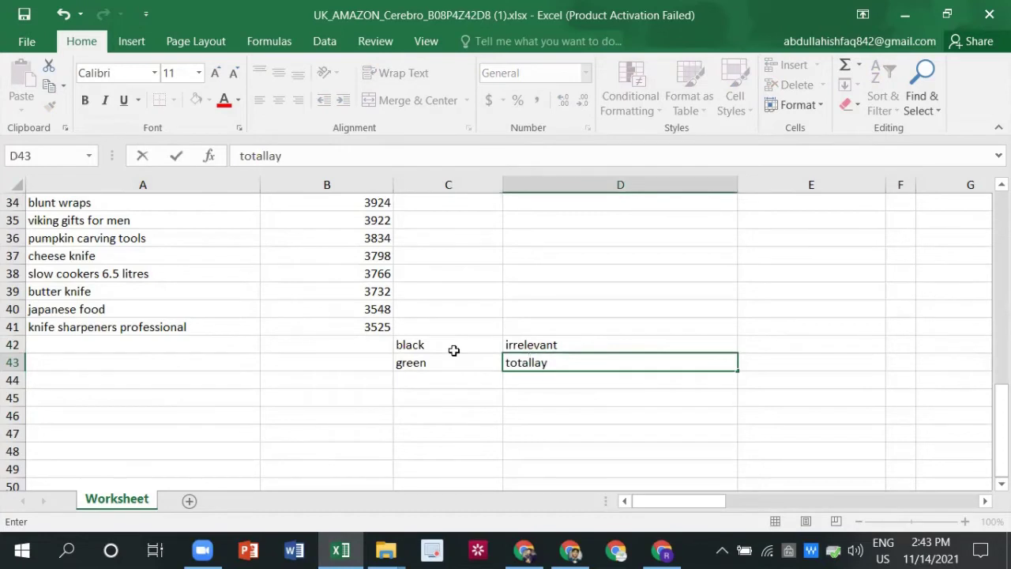
pyautogui.press('Tab')
pyautogui.write('15')
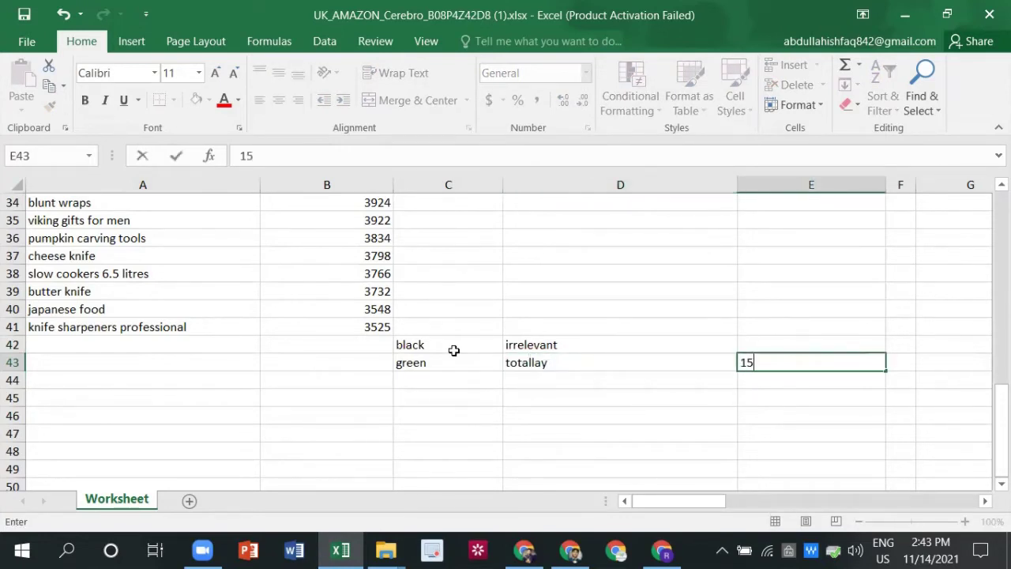
# - Fill the legend range C42:E43 with orange
pyautogui.moveTo(407, 344); pyautogui.dragTo(777, 357)
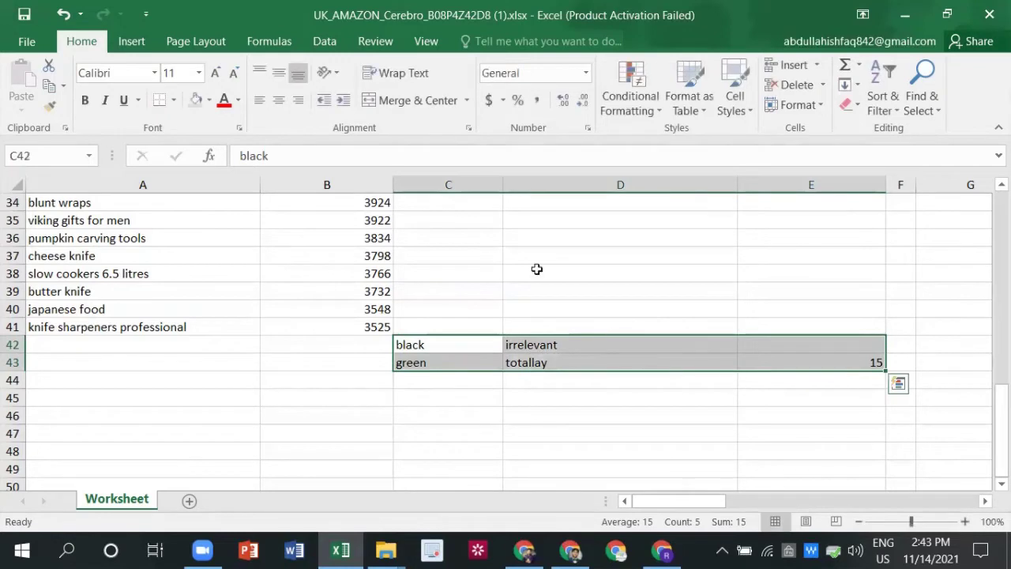
pyautogui.click(208, 102)
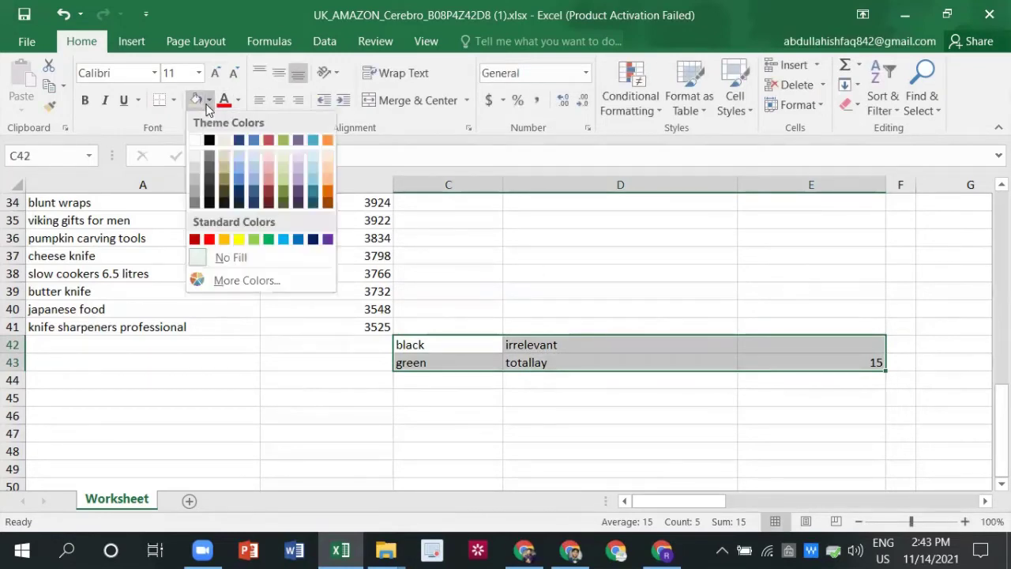
pyautogui.click(326, 140)
pyautogui.click(565, 311)
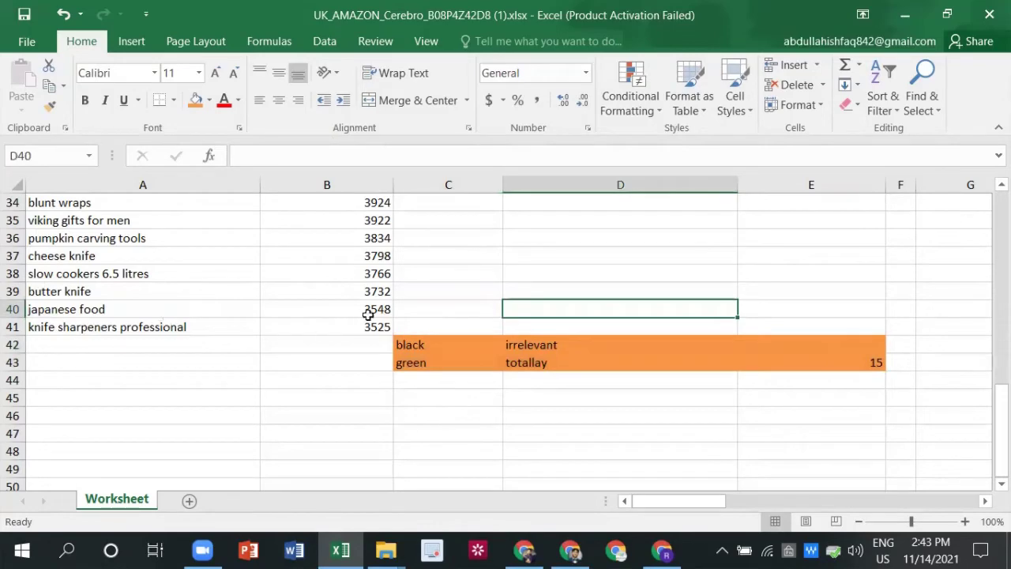
# - Review the color-coded keyword rows between the legend and the "bread knife" row
pyautogui.scroll(1, 162, 314)
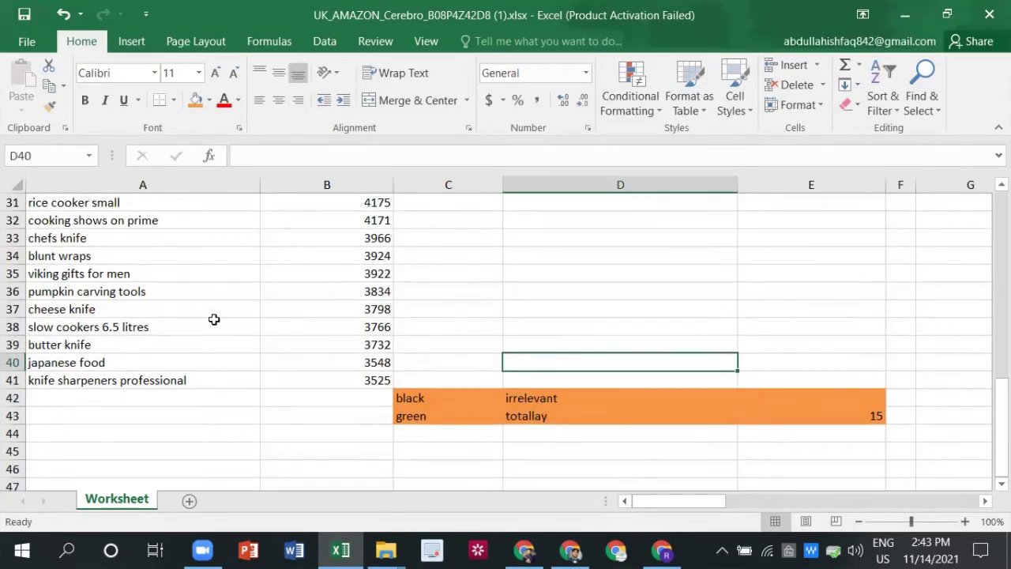
pyautogui.scroll(3, 259, 305)
pyautogui.scroll(4, 222, 282)
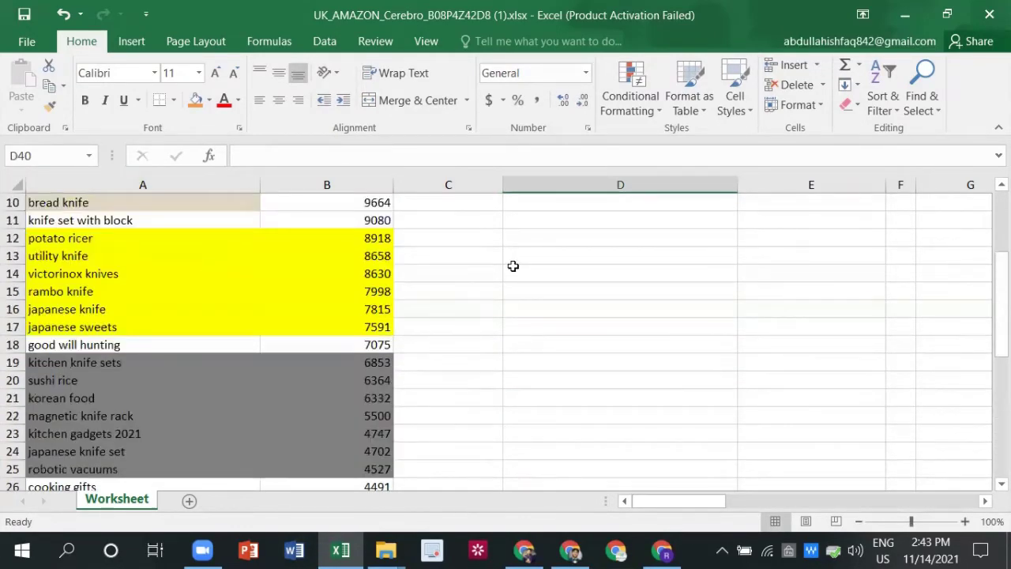
pyautogui.click(512, 266)
pyautogui.scroll(-1, 464, 272)
pyautogui.scroll(-4, 375, 355)
pyautogui.scroll(-3, 383, 361)
pyautogui.scroll(6, 465, 279)
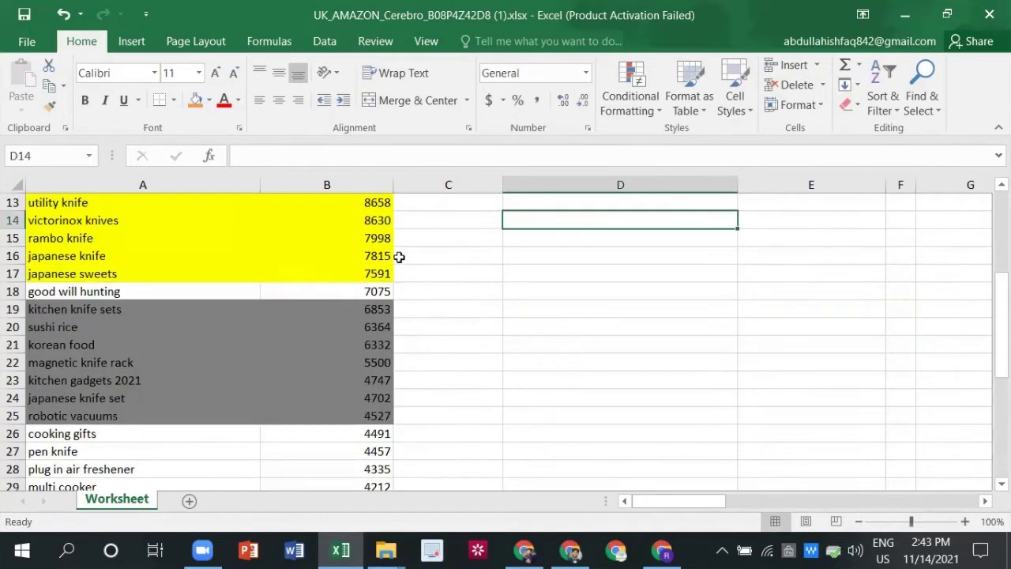
# - Rename the worksheet as CEREBRO
pyautogui.scroll(2, 386, 235)
pyautogui.scroll(2, 359, 237)
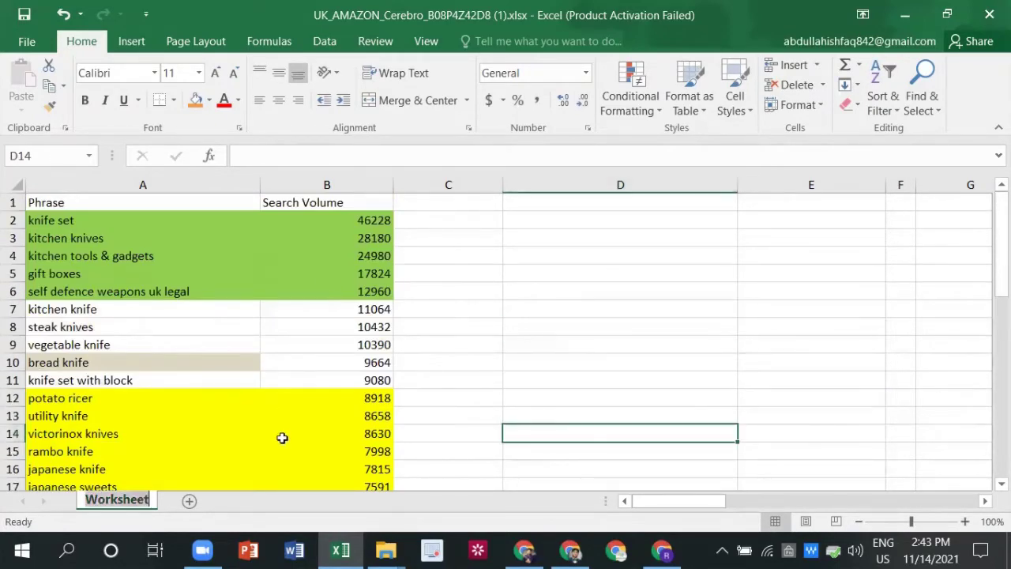
pyautogui.write('CEREBRO')
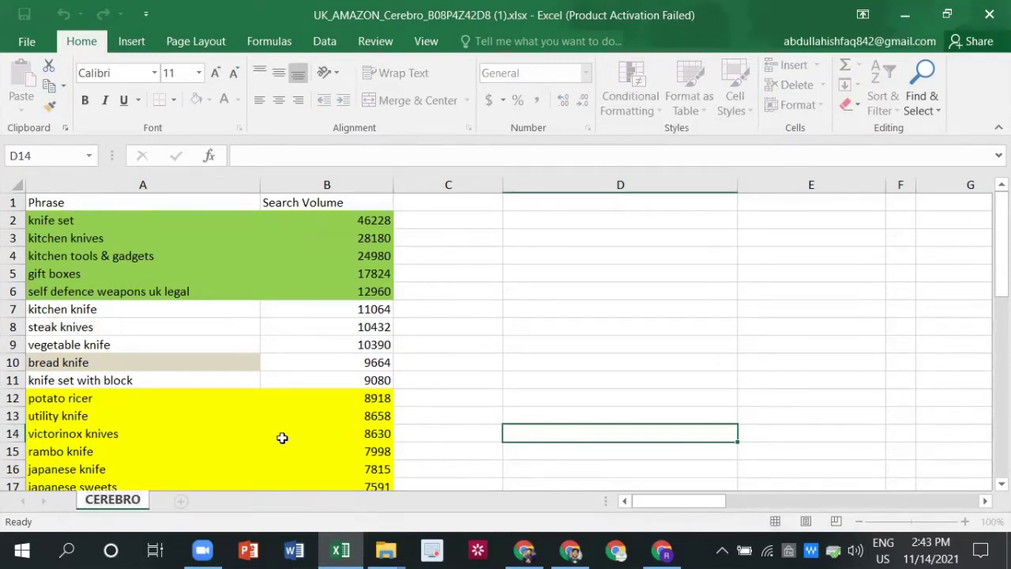
pyautogui.click(434, 331)
pyautogui.scroll(-3, 242, 388)
pyautogui.scroll(3, 242, 390)
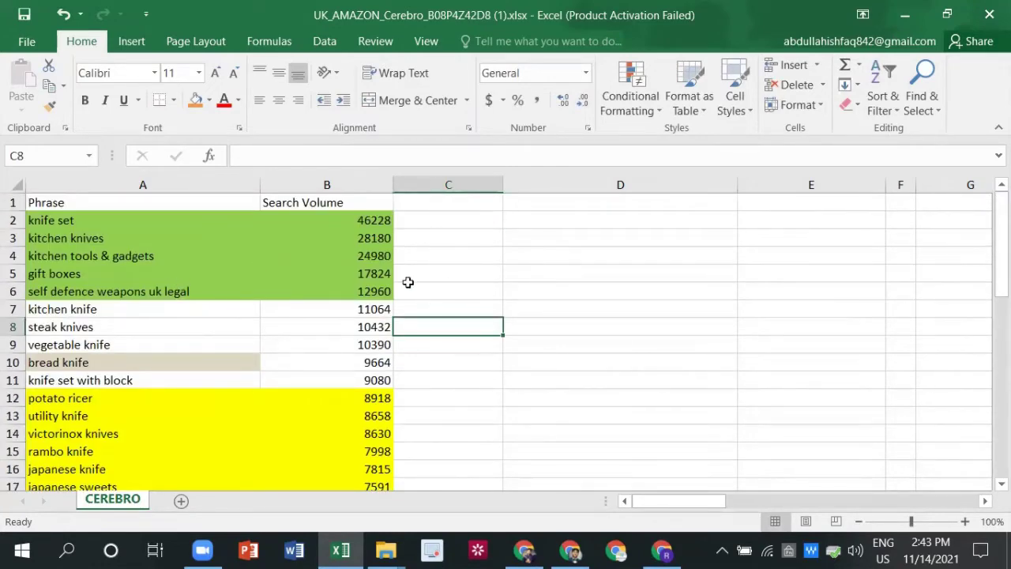
# - Switch to Chrome and copy the ASIN B08Z4BD6MF from the web address of the 8 Inch Chef Knife product page
pyautogui.click(524, 550)
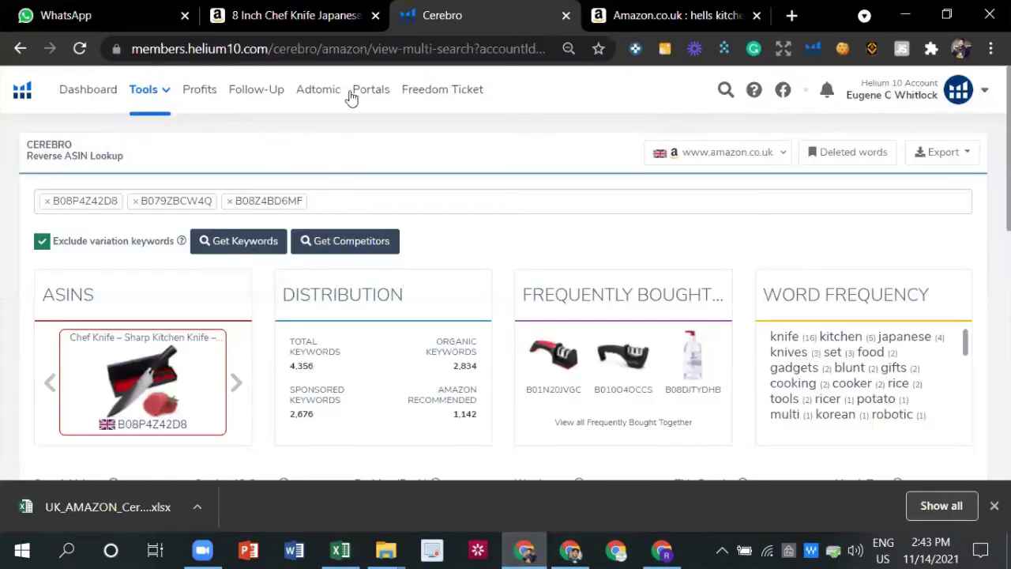
pyautogui.rightClick(310, 199)
pyautogui.click(261, 202)
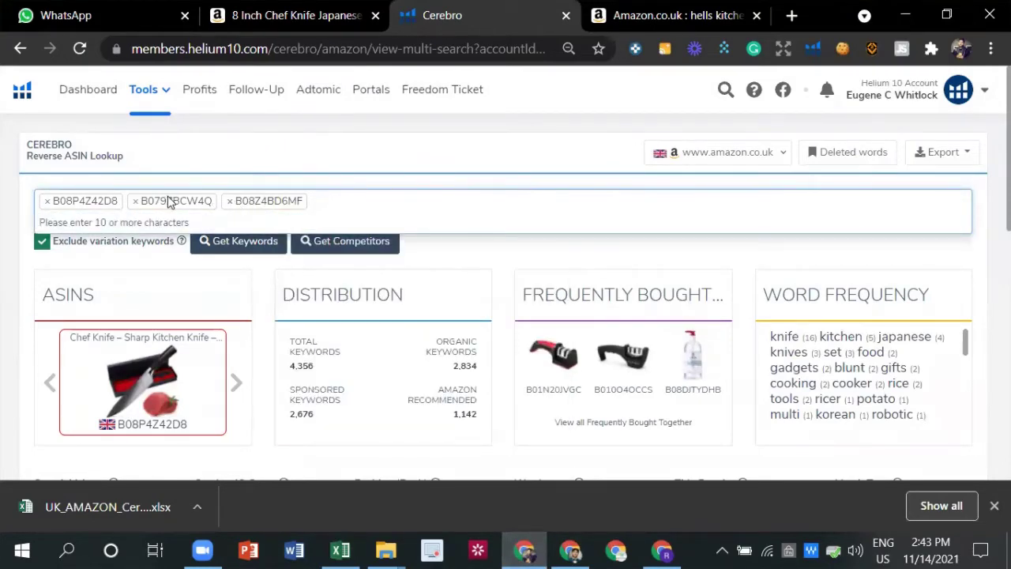
pyautogui.click(308, 15)
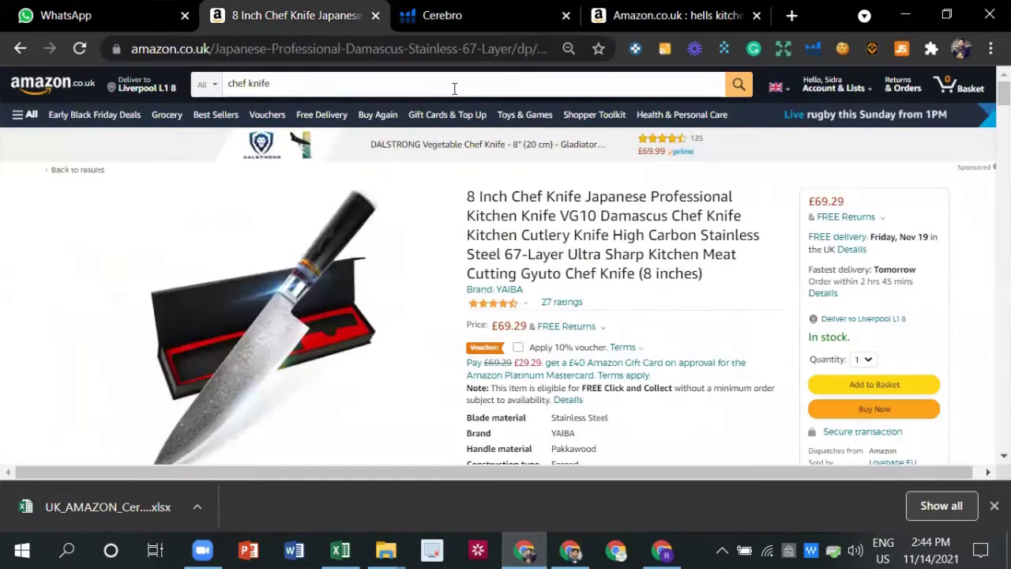
pyautogui.click(467, 48)
pyautogui.press('Left')
pyautogui.press('Left')
pyautogui.press('Left')
pyautogui.press('Left')
pyautogui.press('Left')
pyautogui.press('Left')
pyautogui.press('Left')
pyautogui.press('Left')
pyautogui.press('Left')
pyautogui.press('Left')
pyautogui.press('Left')
pyautogui.press('Left')
pyautogui.press('Left')
pyautogui.press('Left')
pyautogui.press('Left')
pyautogui.press('Left')
pyautogui.press('Left')
pyautogui.press('Left')
pyautogui.press('Left')
pyautogui.press('Left')
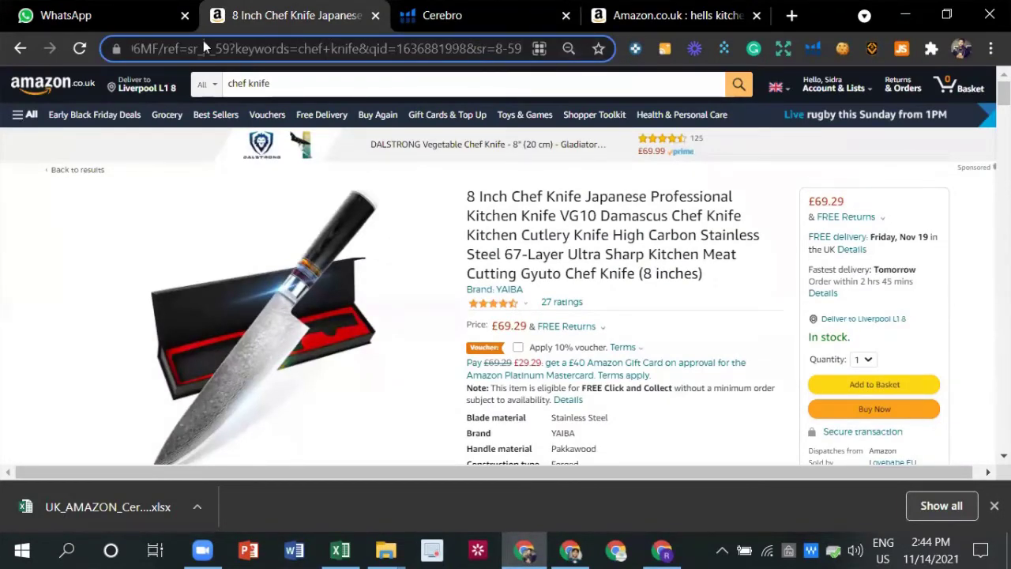
pyautogui.press('Left')
pyautogui.press('Left')
pyautogui.press('Left')
pyautogui.press('Left')
pyautogui.press('Left')
pyautogui.press('Left')
pyautogui.press('Left')
pyautogui.press('Left')
pyautogui.doubleClick(220, 47)
pyautogui.rightClick(221, 47)
pyautogui.click(269, 151)
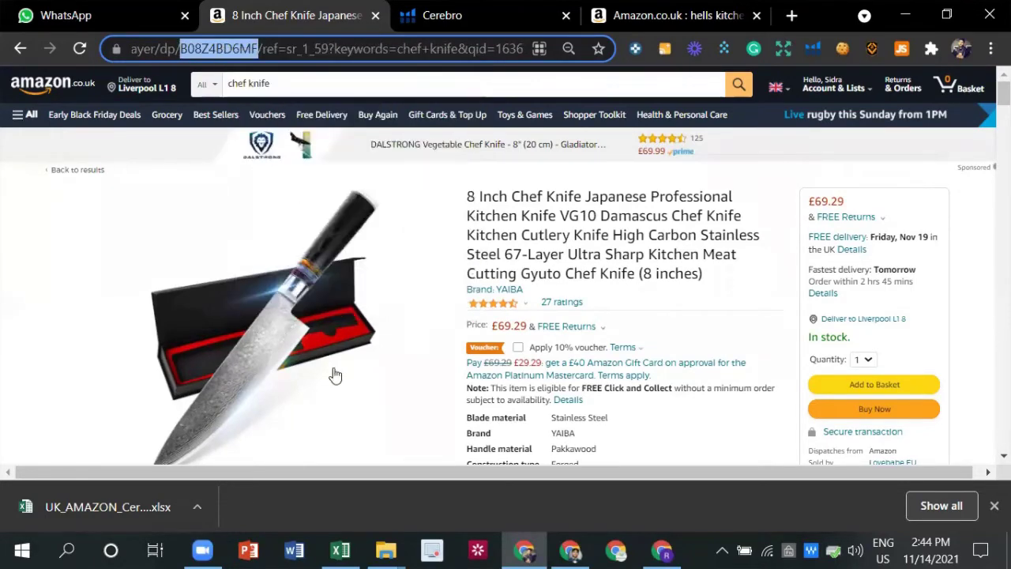
# - Switch to Excel and paste the copied ASIN B08Z4BD6MF into cell D1
pyautogui.click(336, 551)
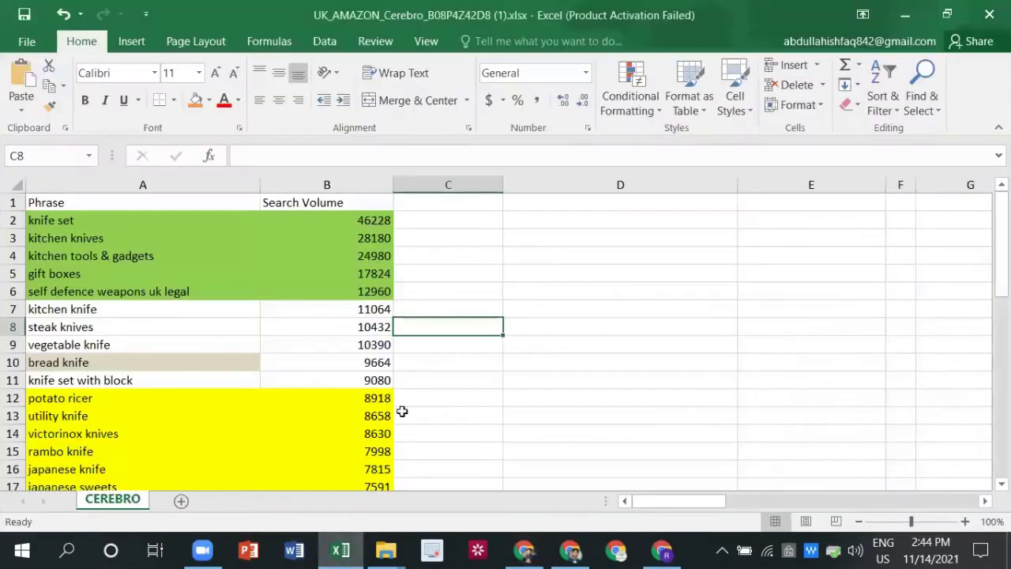
pyautogui.rightClick(564, 203)
pyautogui.click(598, 218)
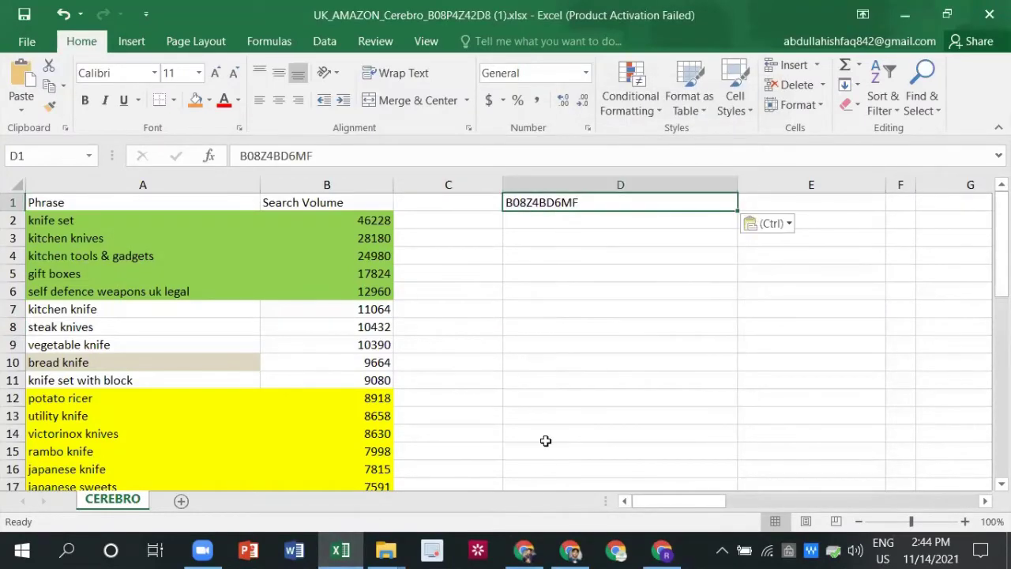
# - Paste the same ASIN, B08Z4BD6MF, into cells D2 and D3
pyautogui.click(524, 551)
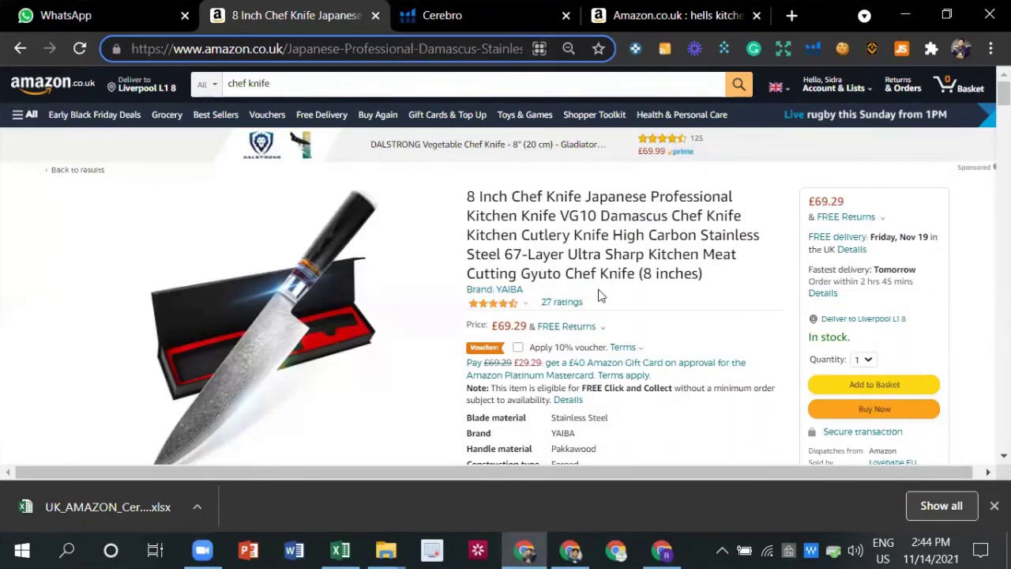
pyautogui.click(344, 550)
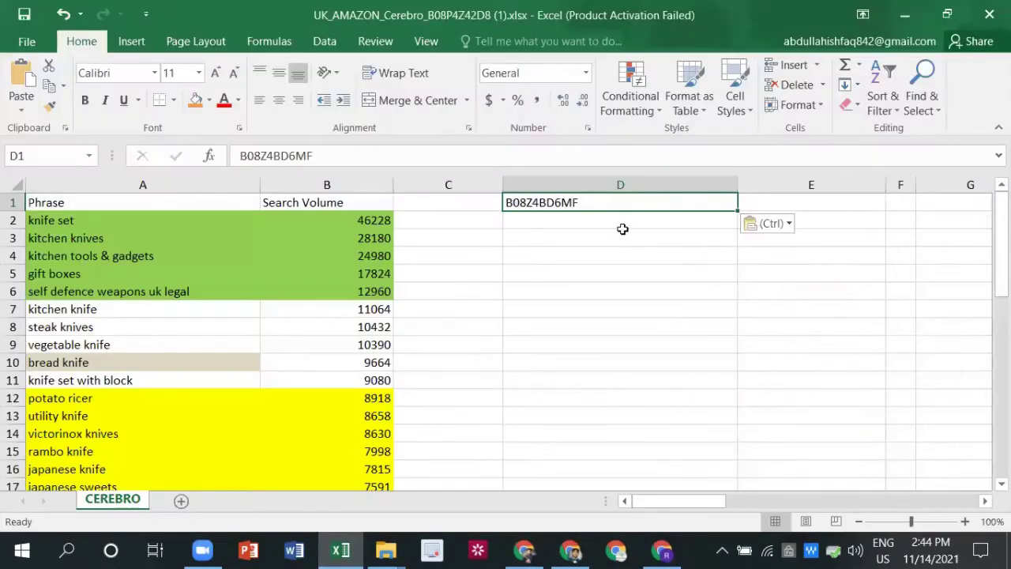
pyautogui.click(612, 221)
pyautogui.rightClick(614, 221)
pyautogui.click(653, 220)
pyautogui.click(604, 241)
pyautogui.rightClick(613, 235)
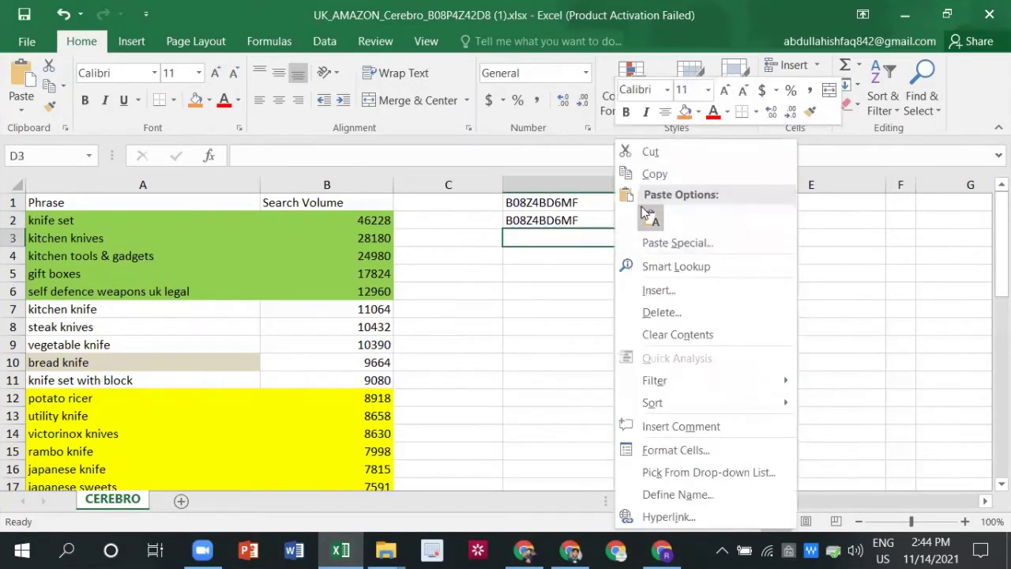
pyautogui.click(650, 215)
pyautogui.click(577, 309)
pyautogui.scroll(-4, 344, 252)
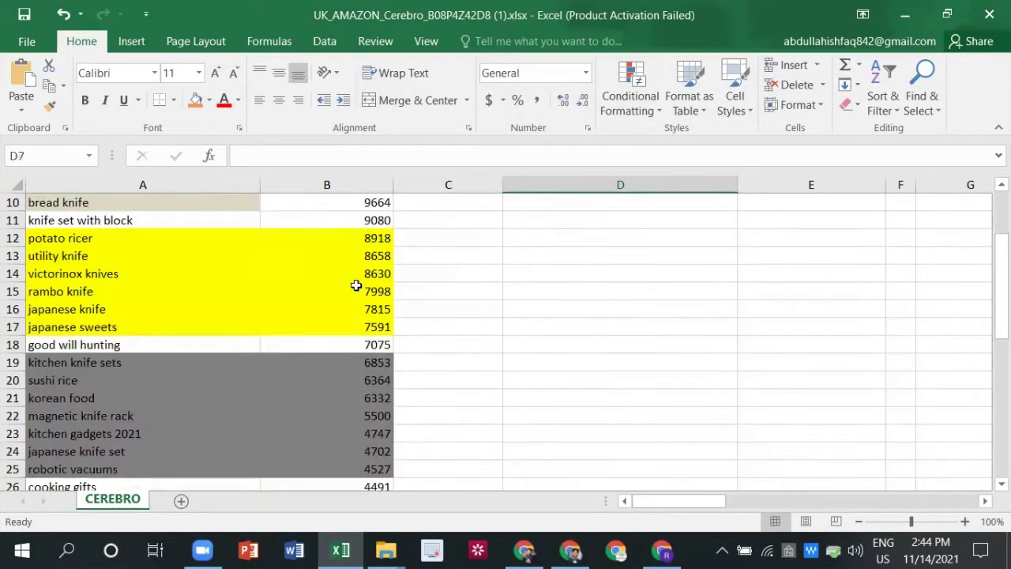
pyautogui.scroll(4, 225, 338)
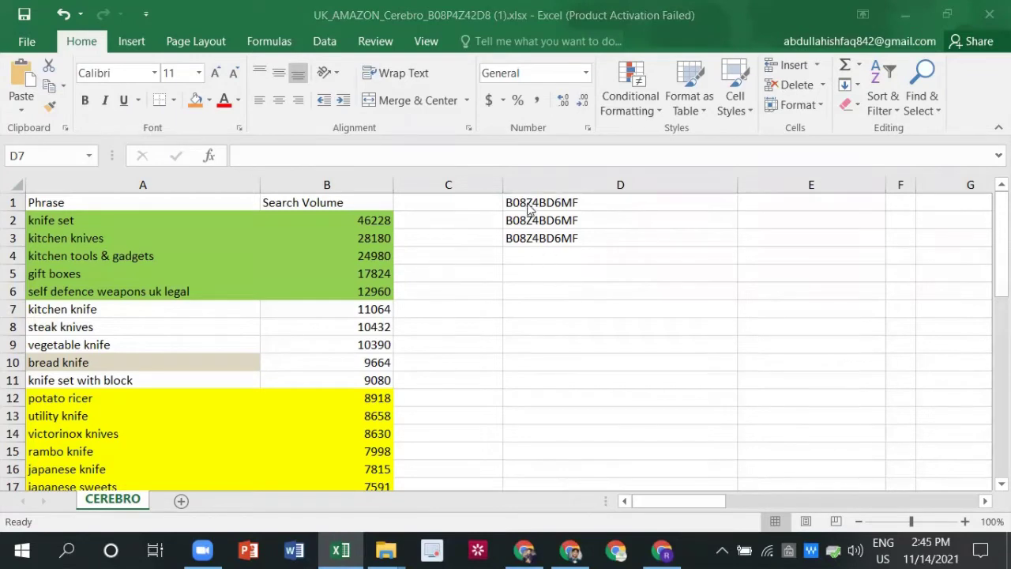
pyautogui.click(558, 204)
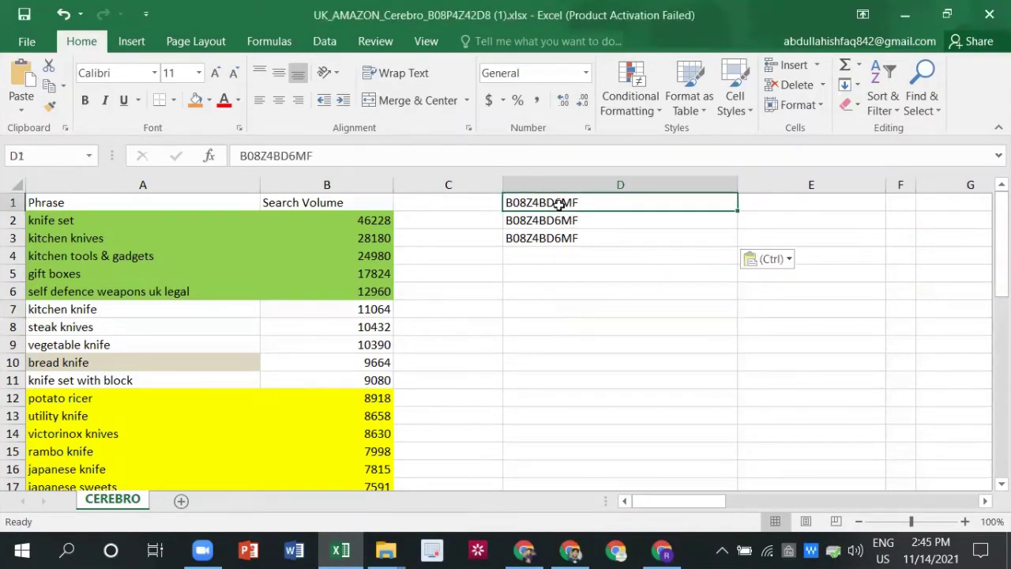
pyautogui.click(480, 207)
pyautogui.click(528, 198)
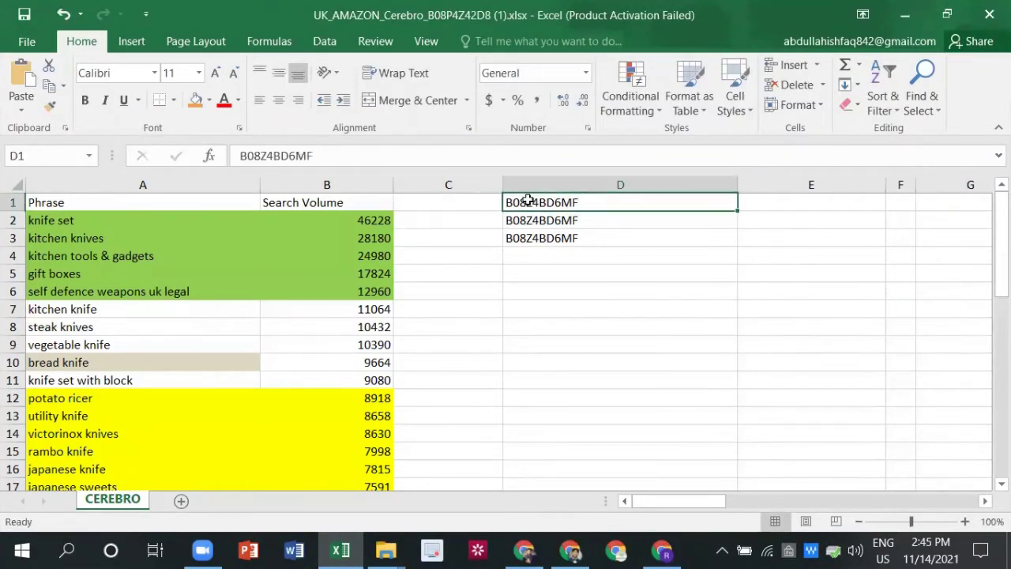
pyautogui.click(598, 238)
pyautogui.doubleClick(589, 237)
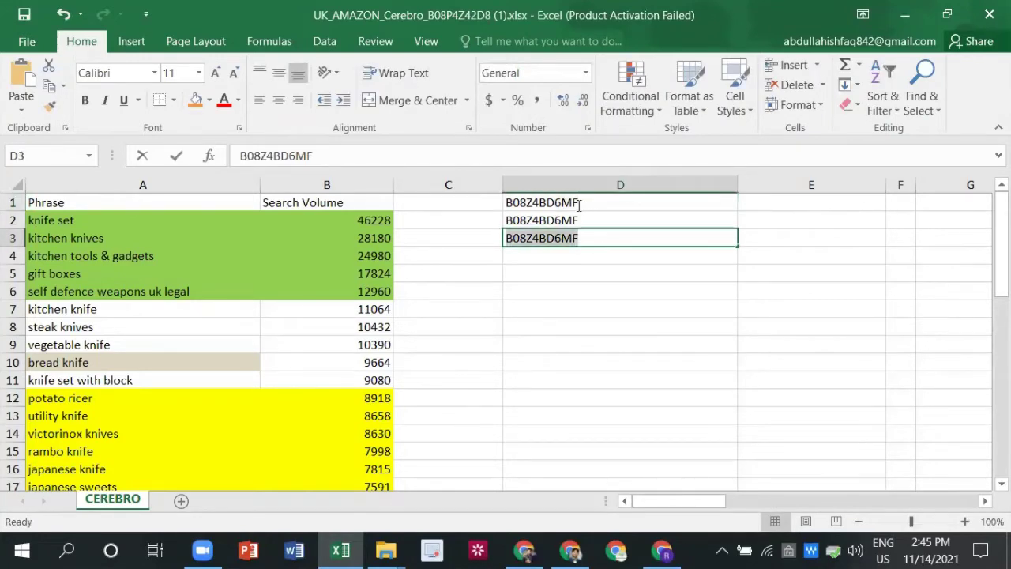
pyautogui.click(609, 234)
pyautogui.click(623, 266)
pyautogui.click(622, 239)
pyautogui.doubleClick(577, 238)
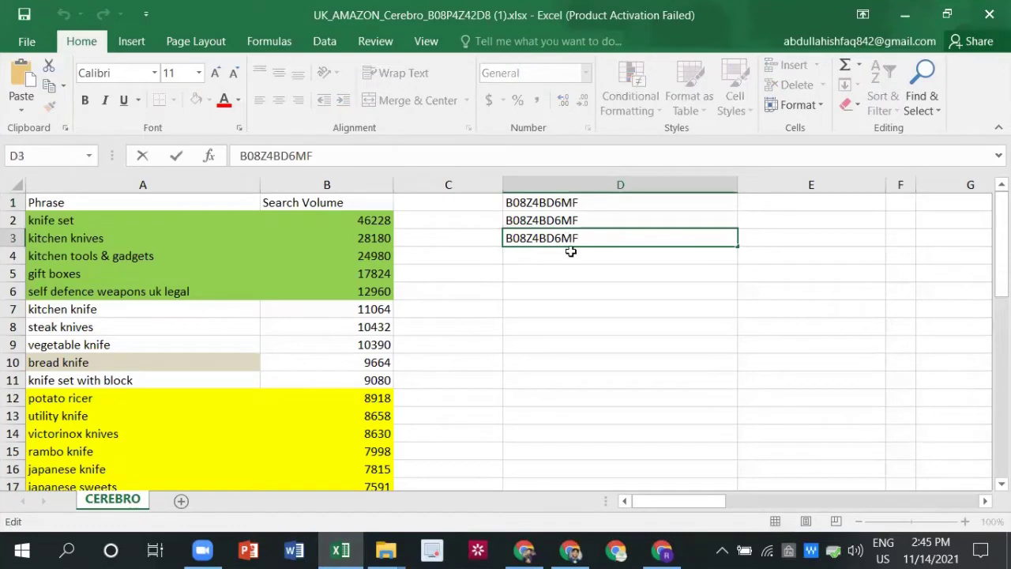
pyautogui.press('Escape')
# - Fill the ASIN cells D1 to D3 with the aqua theme color
pyautogui.moveTo(608, 231); pyautogui.dragTo(610, 204)
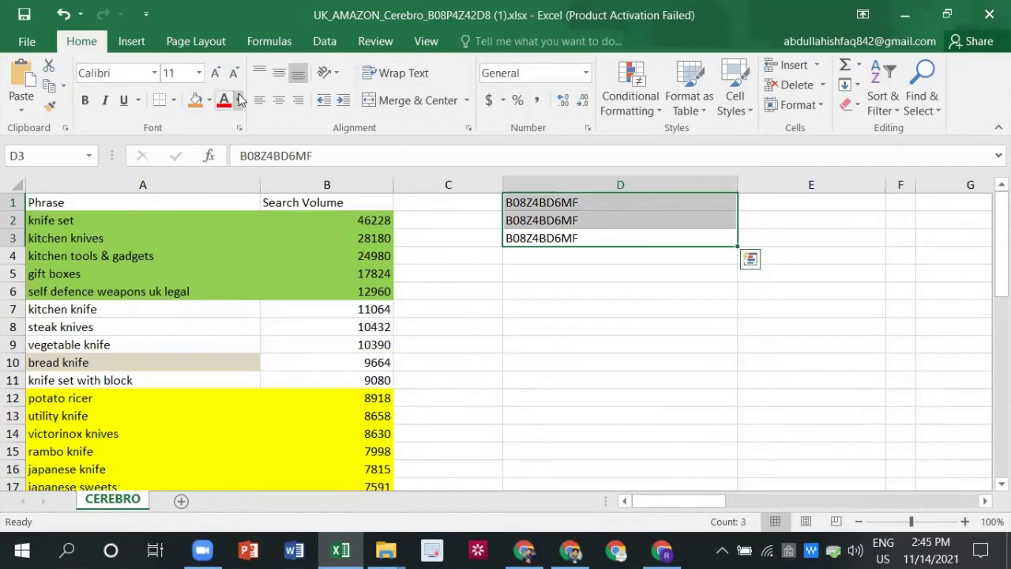
pyautogui.click(210, 101)
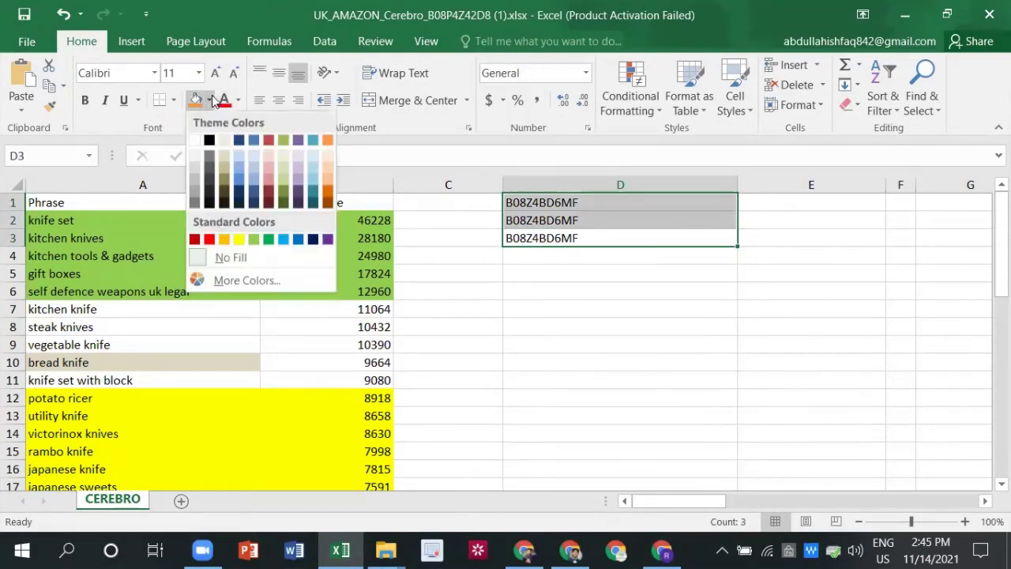
pyautogui.click(314, 140)
pyautogui.click(499, 271)
pyautogui.click(543, 275)
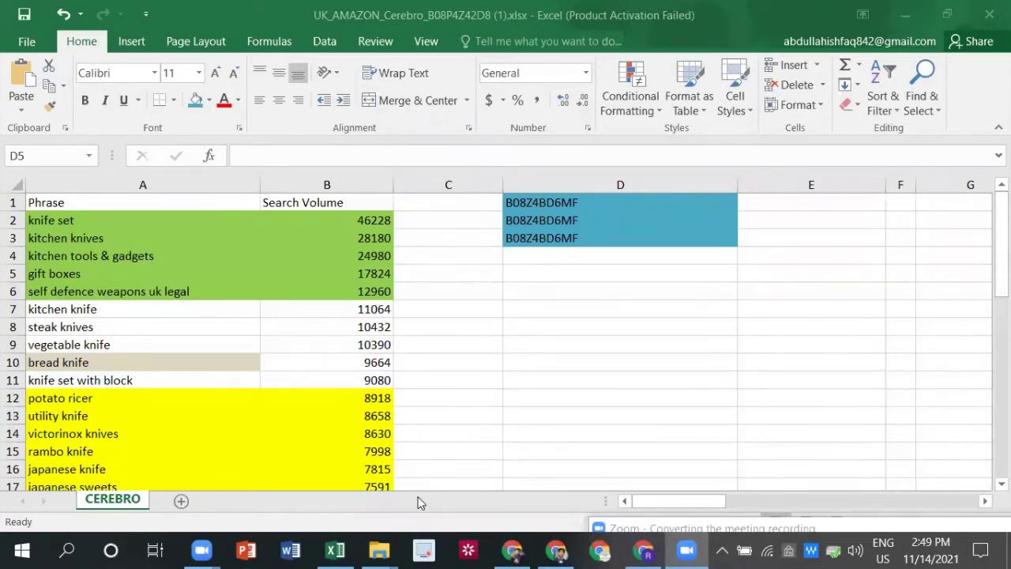
# - Switch to Chrome and open the Magnet keyword research tool from the Helium 10 dashboard
pyautogui.moveTo(513, 553)
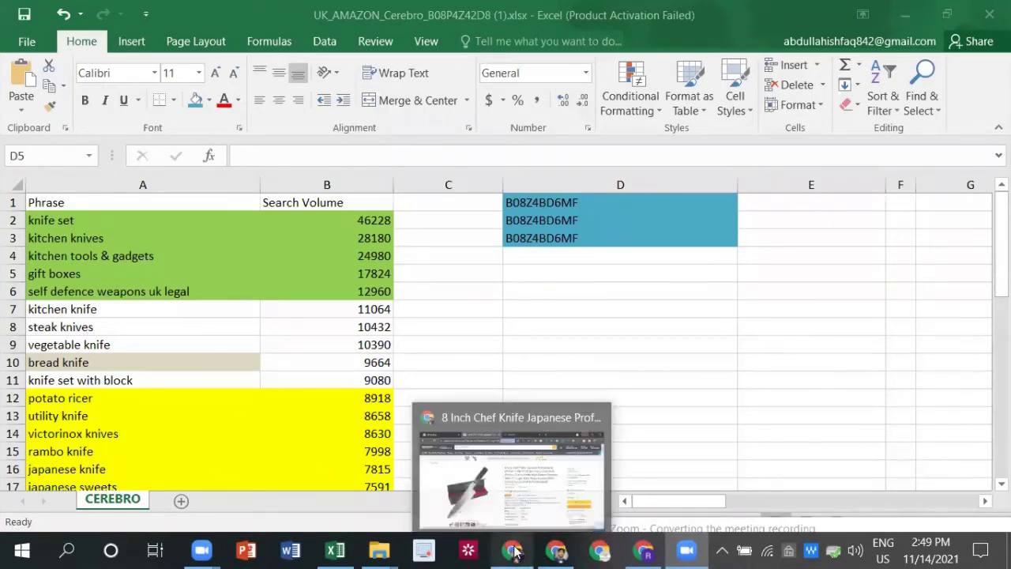
pyautogui.click(529, 482)
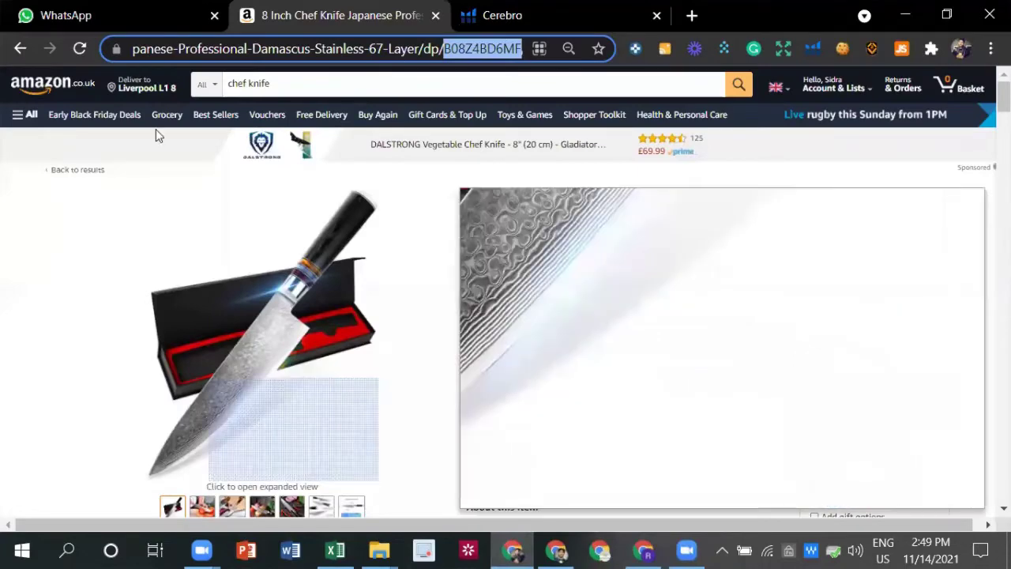
pyautogui.hotkey('ctrl', 'Tab')
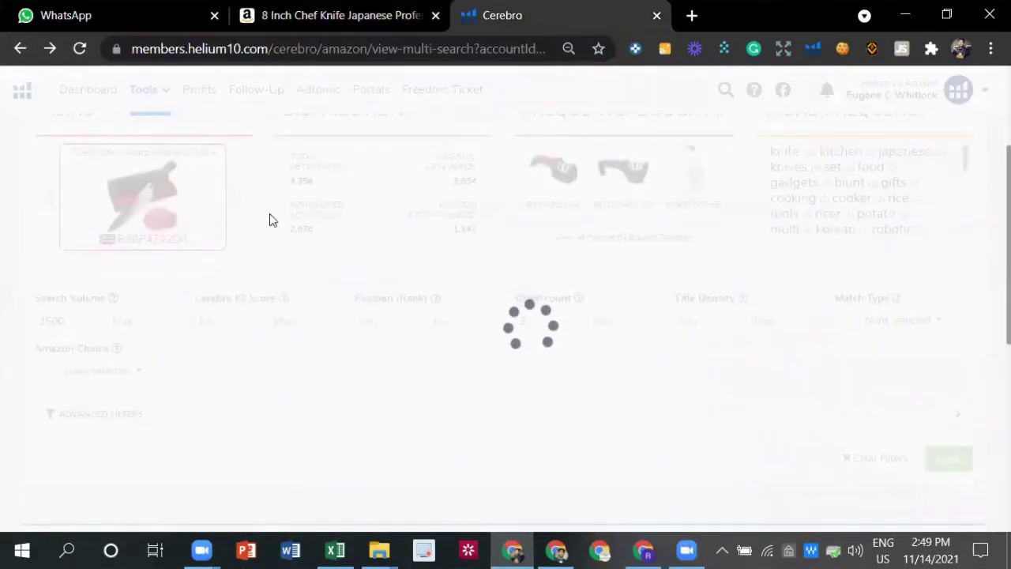
pyautogui.scroll(3, 283, 248)
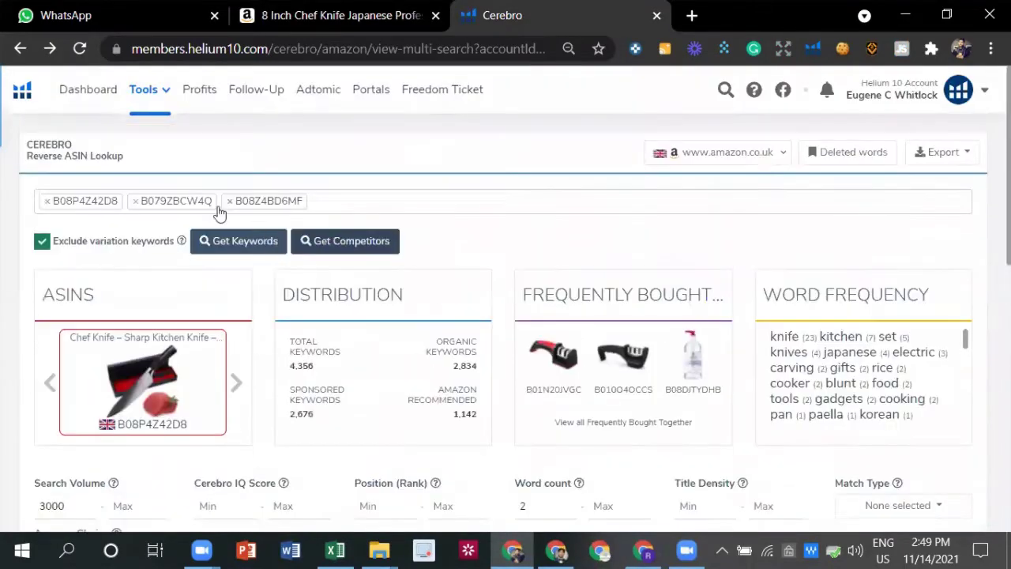
pyautogui.click(21, 90)
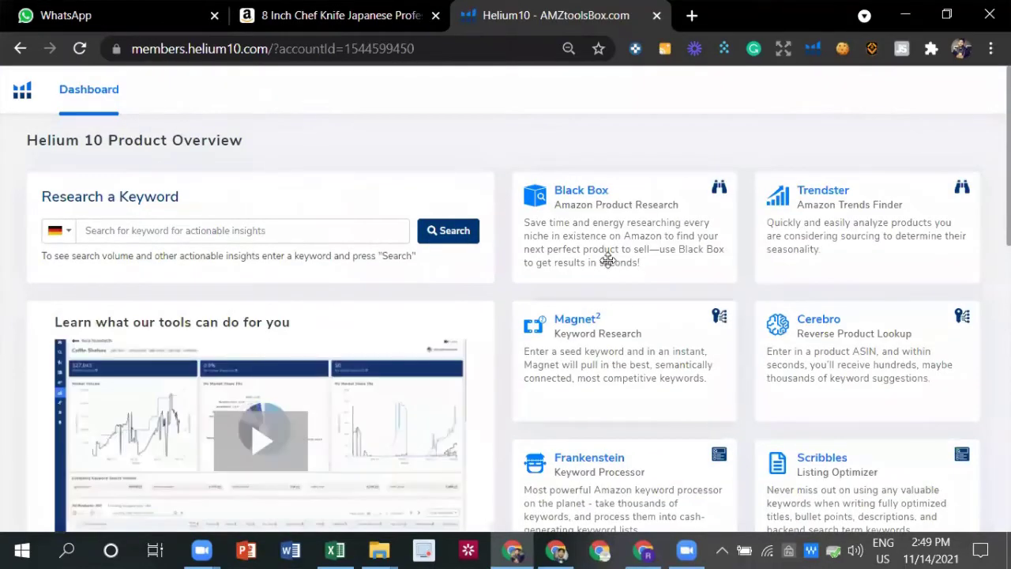
pyautogui.scroll(-2, 627, 305)
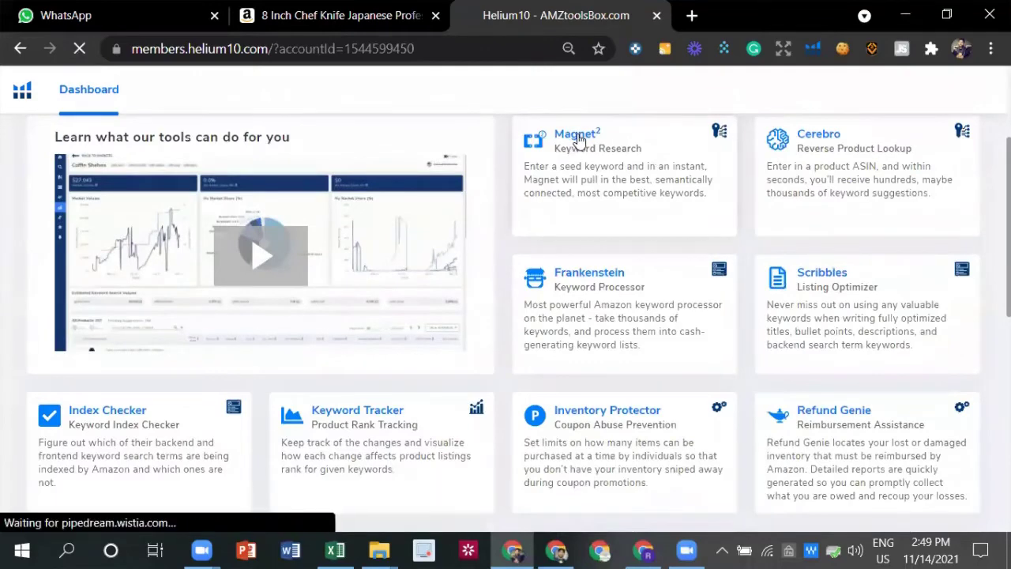
pyautogui.click(576, 136)
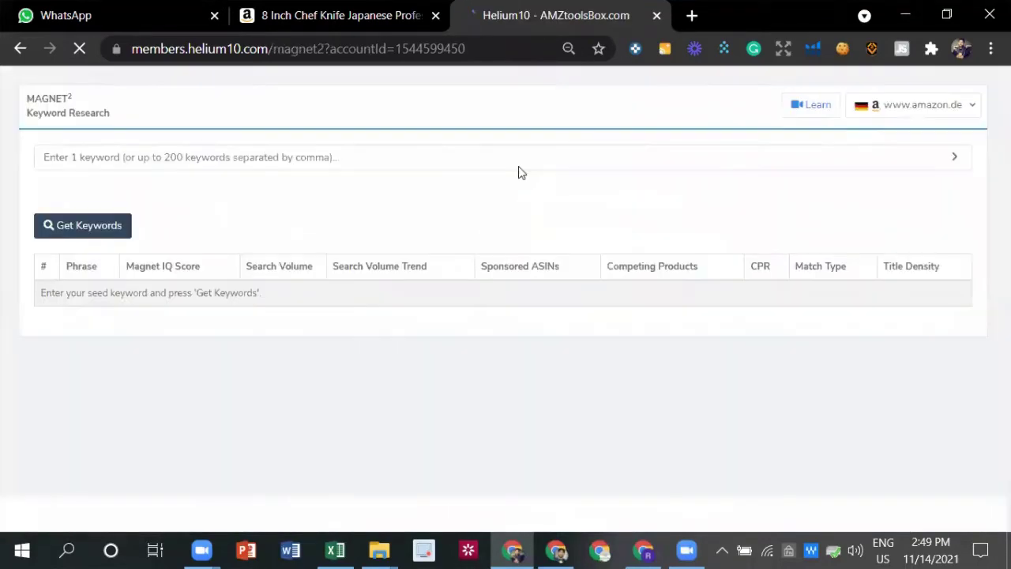
# - Enter the seed keyword chef knife in Magnet and start the keyword search
pyautogui.click(426, 198)
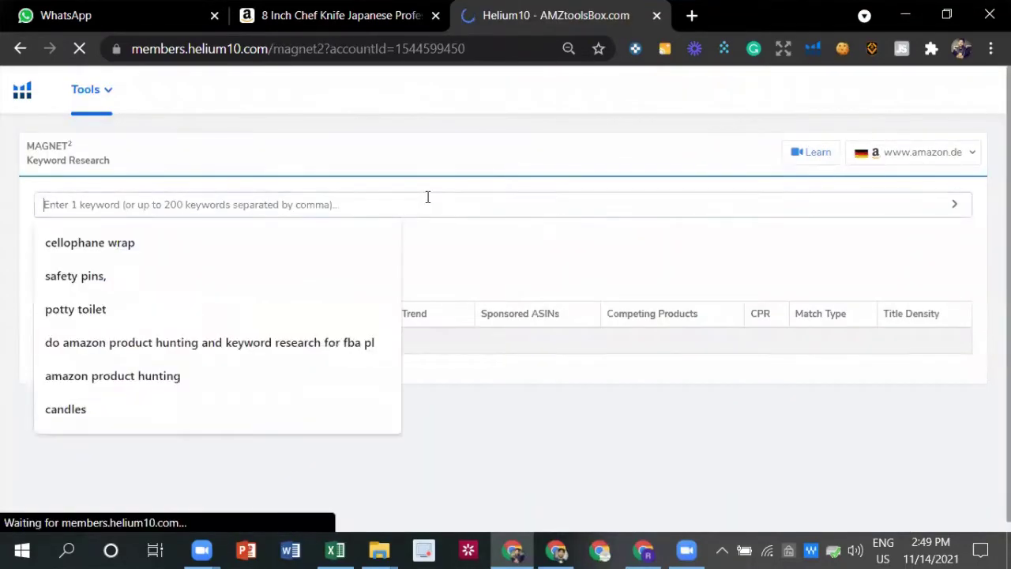
pyautogui.write('q')
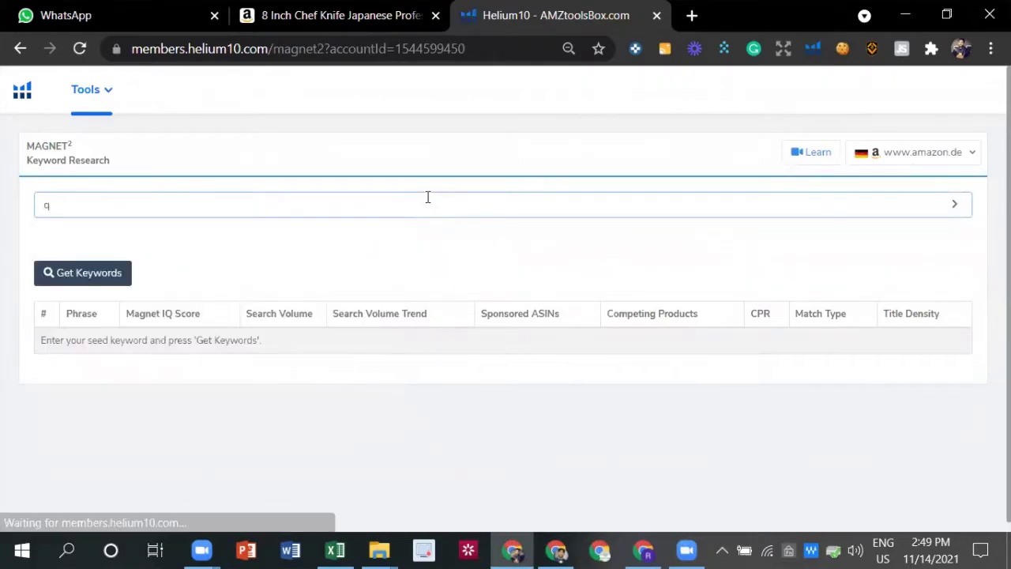
pyautogui.press('BackSpace')
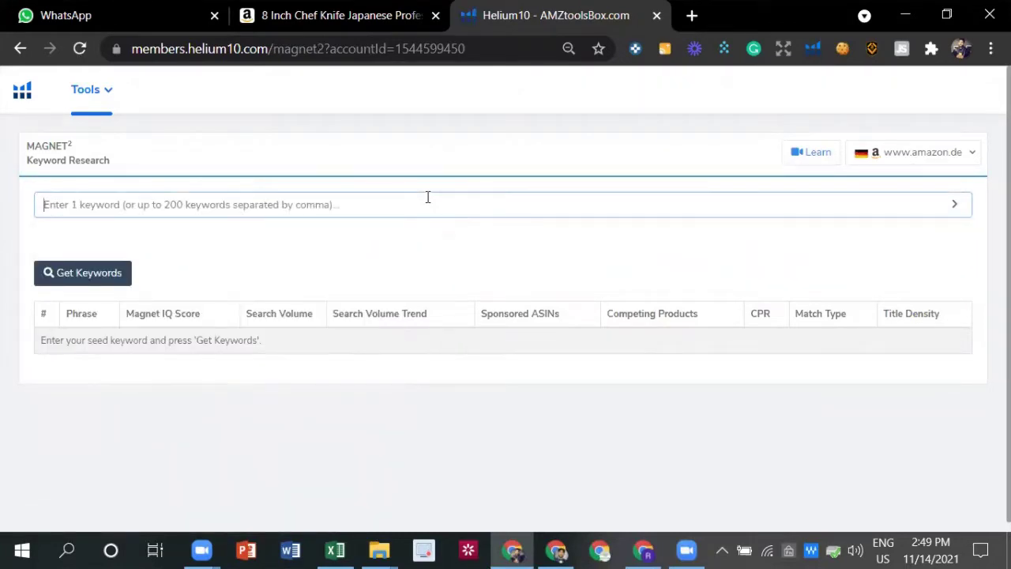
pyautogui.write('chef')
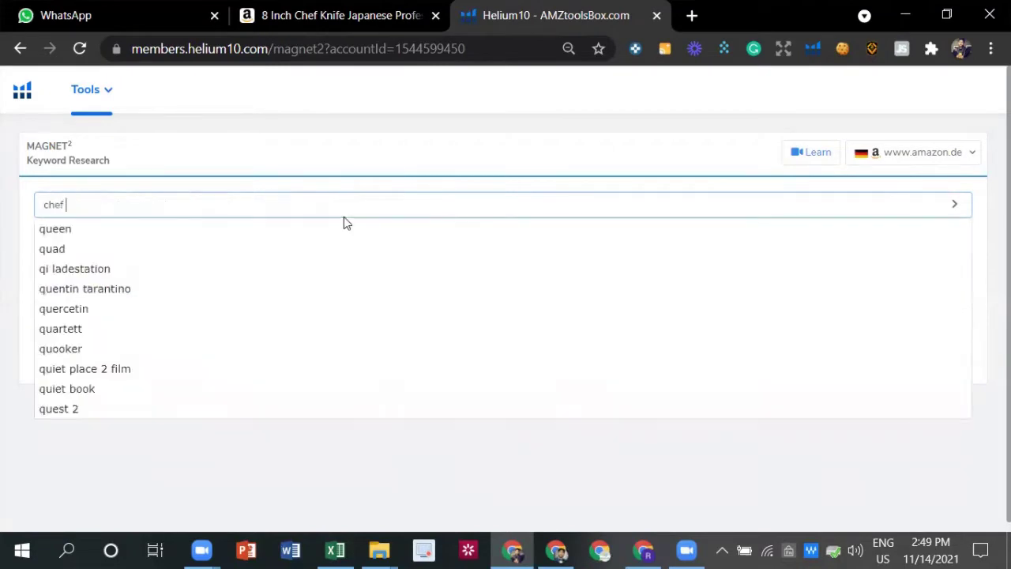
pyautogui.write(' kni')
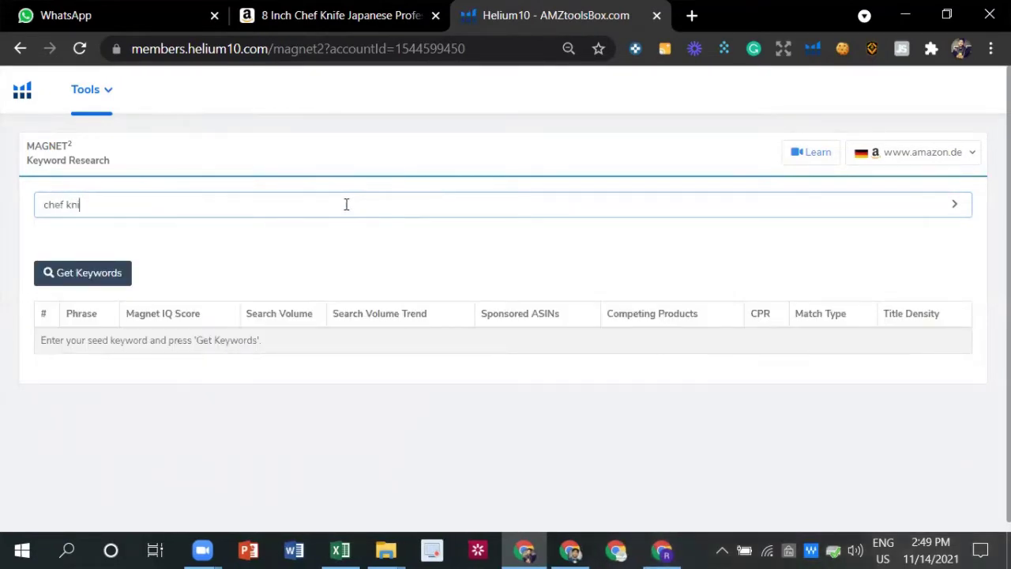
pyautogui.write('fe')
pyautogui.press('Return')
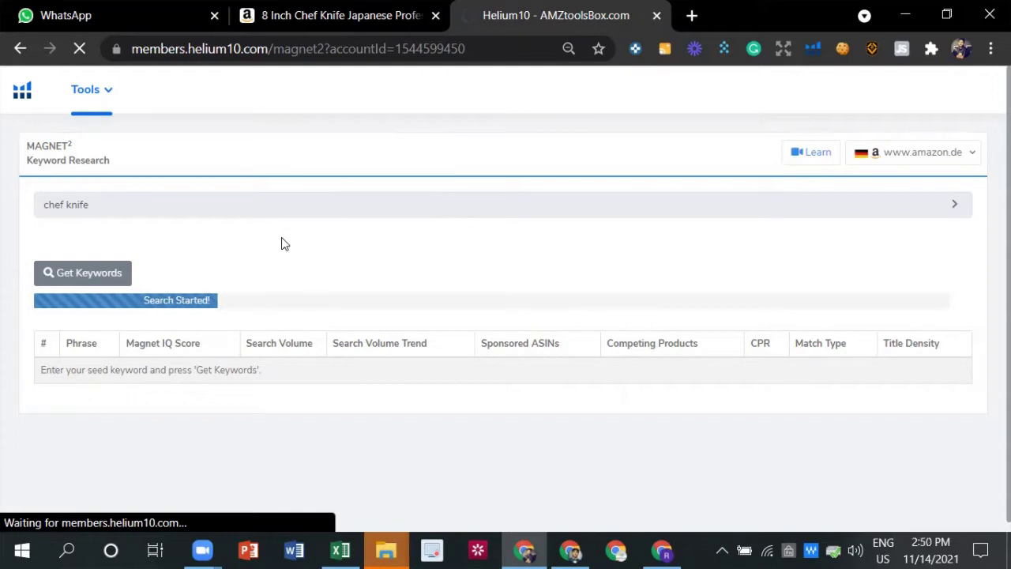
pyautogui.click(904, 154)
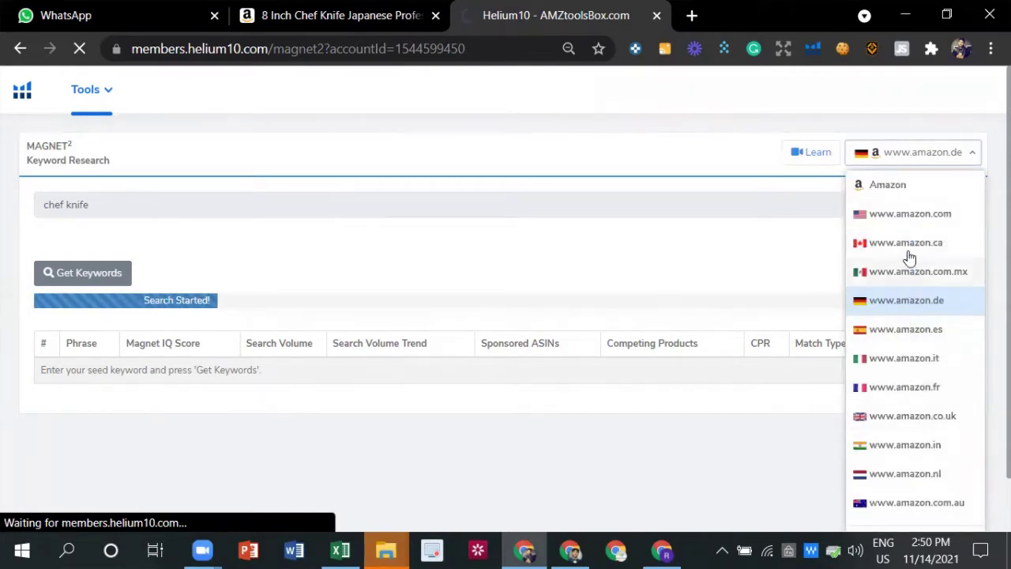
pyautogui.click(908, 414)
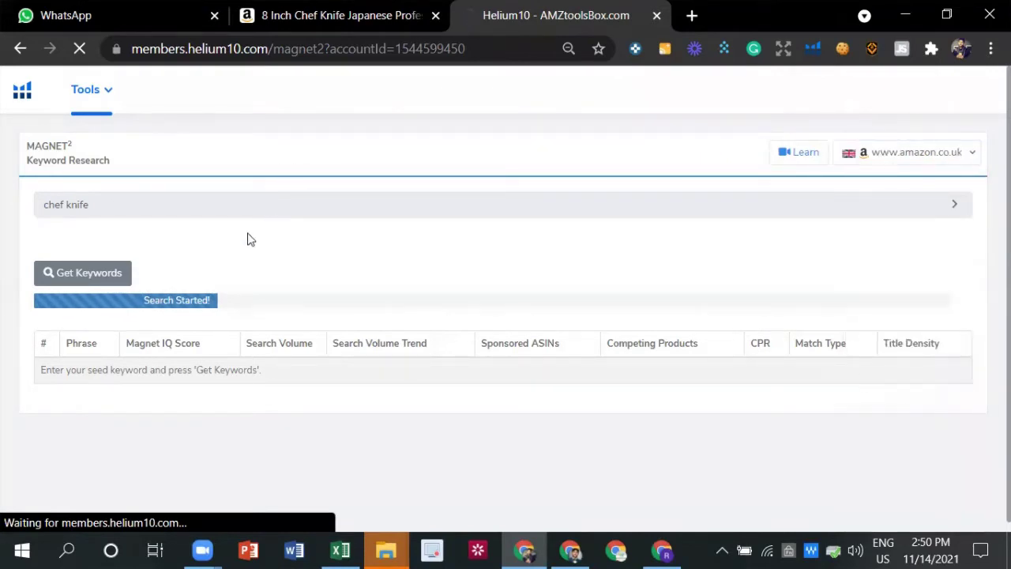
pyautogui.click(80, 48)
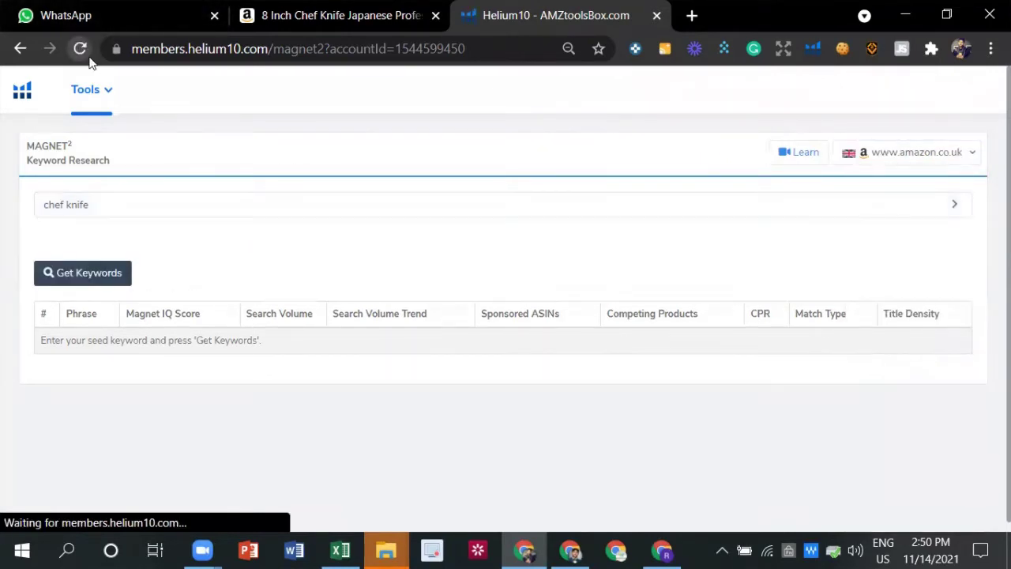
pyautogui.click(97, 270)
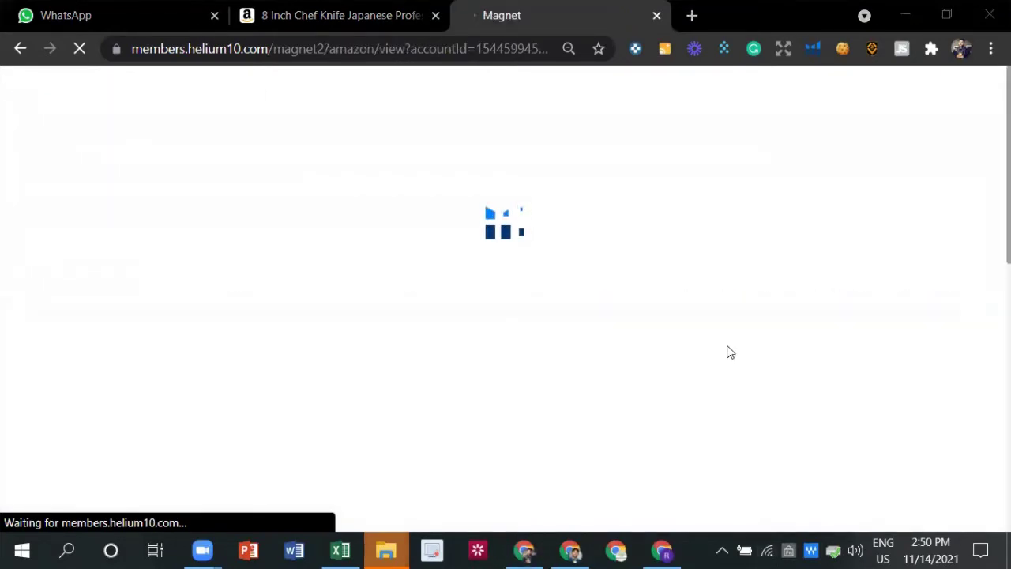
pyautogui.click(766, 551)
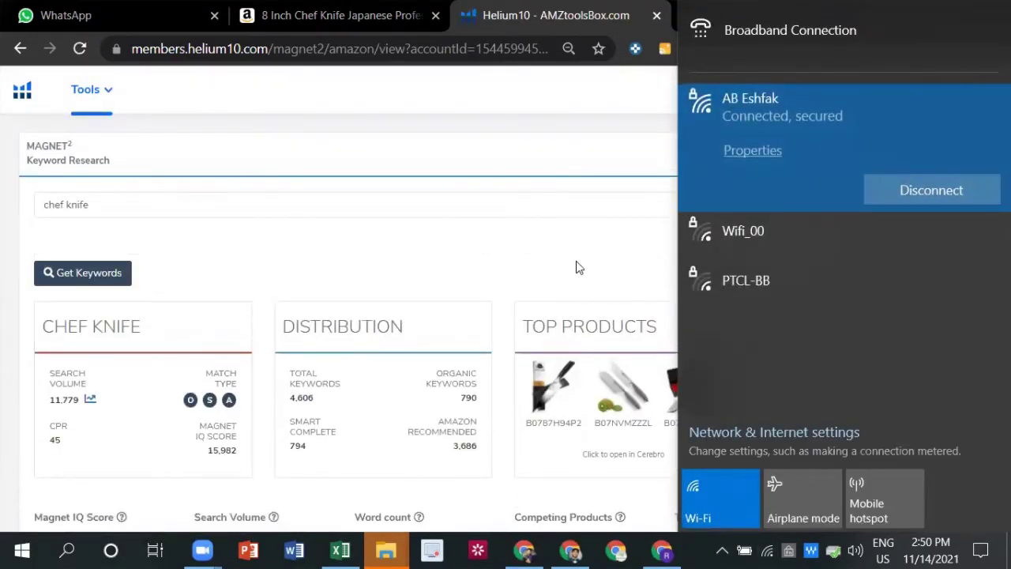
pyautogui.click(576, 266)
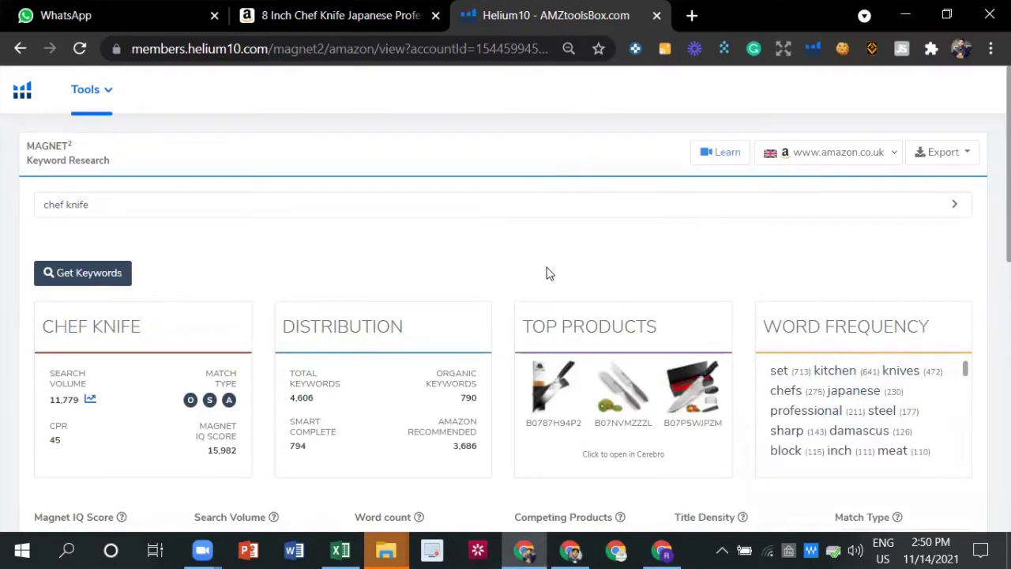
# - Sort the Magnet keyword results by search volume from high to low
pyautogui.scroll(-2, 381, 310)
pyautogui.scroll(2, 157, 251)
pyautogui.scroll(-6, 210, 328)
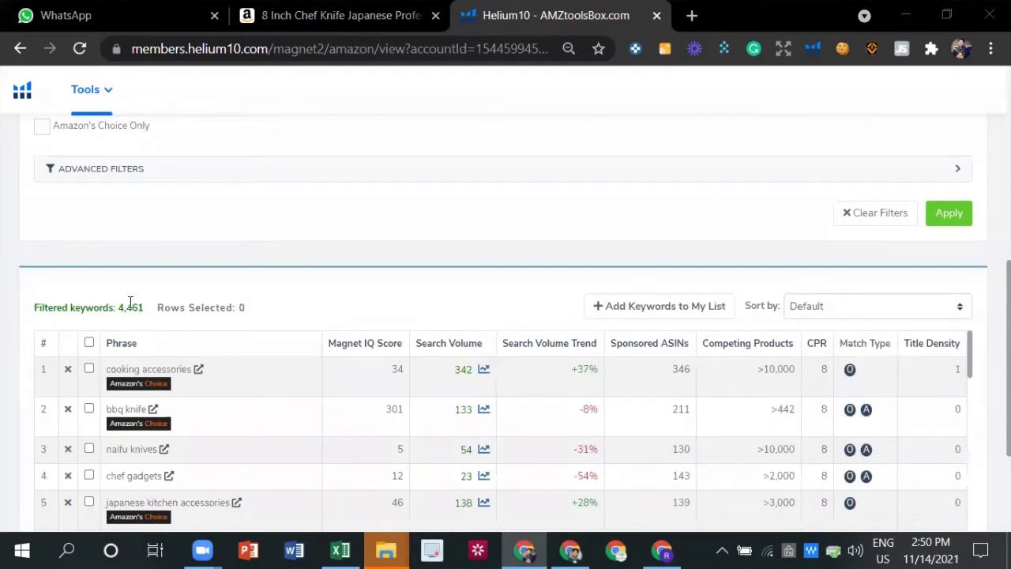
pyautogui.click(452, 348)
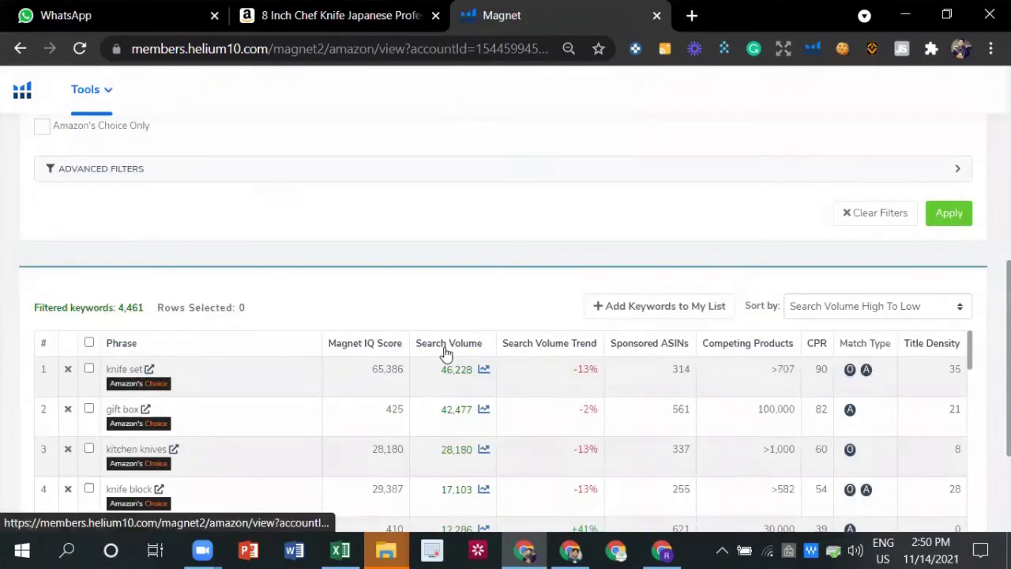
# - Filter the keywords to a minimum Magnet IQ Score of 1000
pyautogui.scroll(2, 300, 323)
pyautogui.click(70, 263)
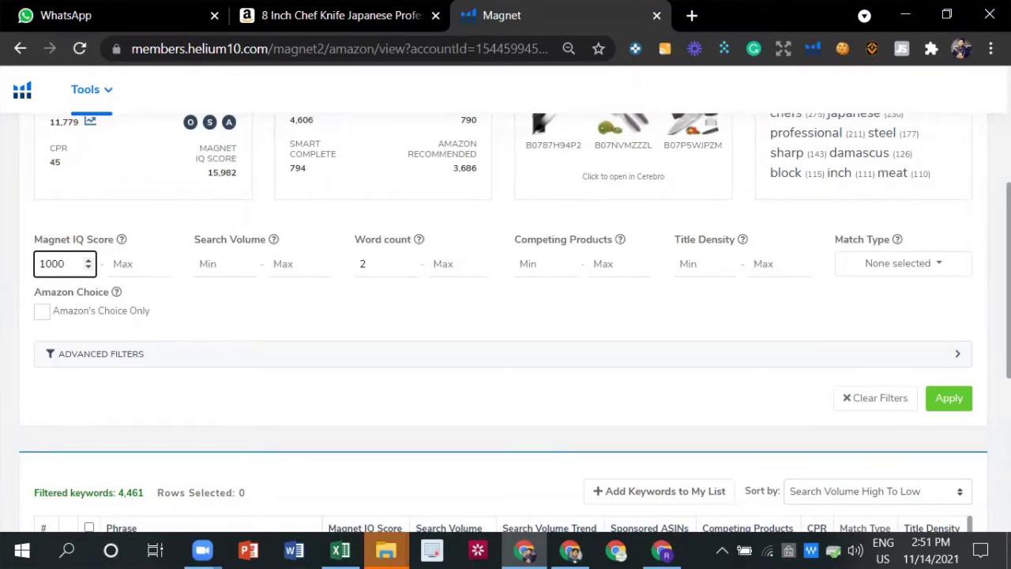
pyautogui.click(956, 409)
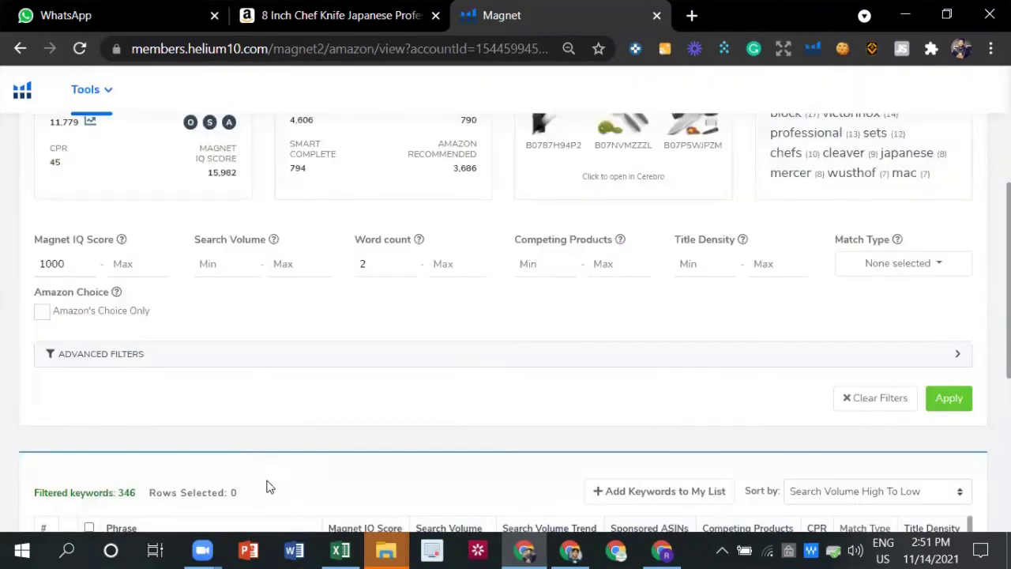
# - Review the filtered keyword list and remove the bread knife phrase from it
pyautogui.scroll(-2, 266, 486)
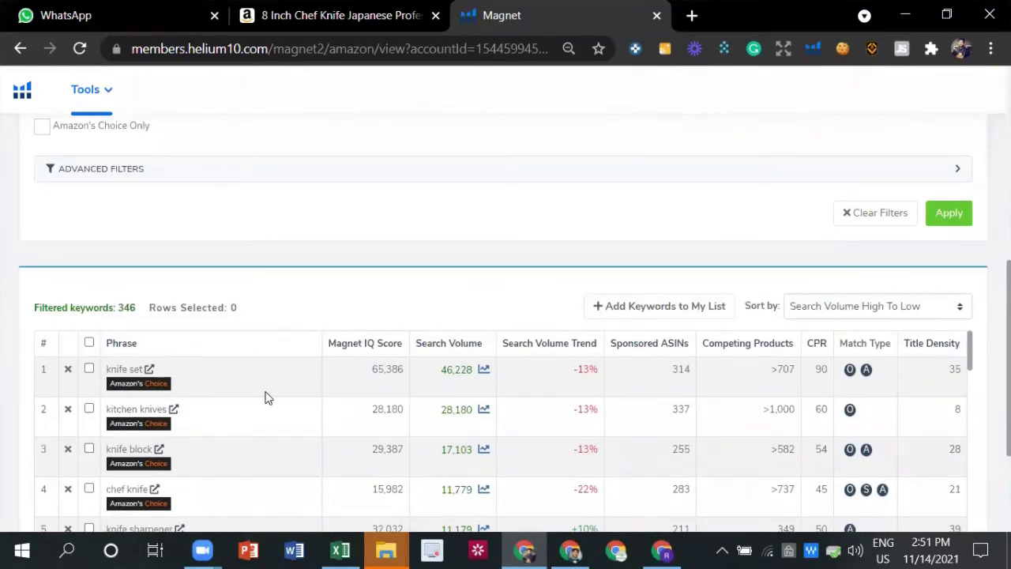
pyautogui.scroll(-3, 225, 410)
pyautogui.scroll(3, 198, 411)
pyautogui.scroll(-1, 230, 278)
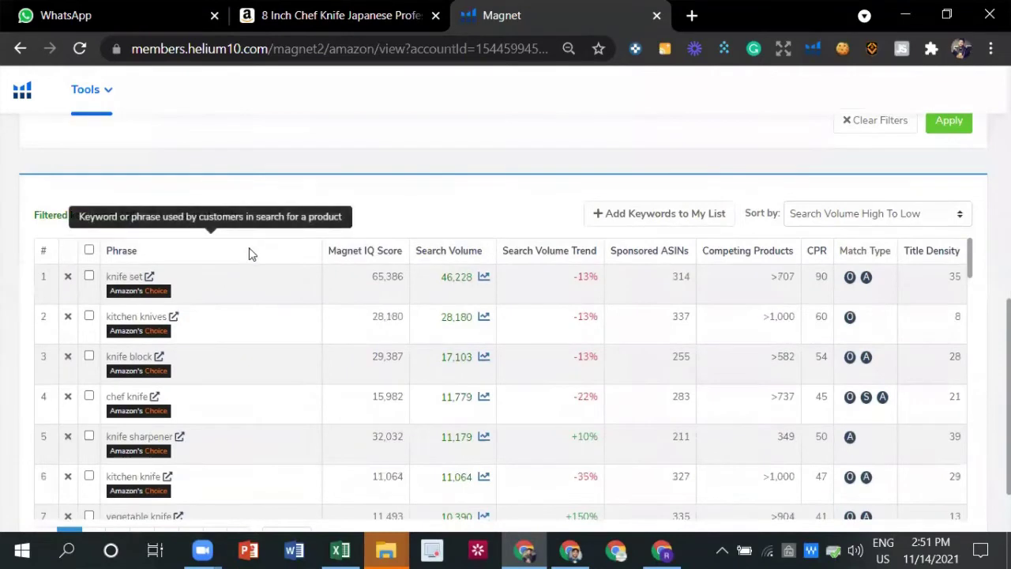
pyautogui.scroll(-2, 352, 223)
pyautogui.scroll(-3, 187, 341)
pyautogui.scroll(3, 161, 286)
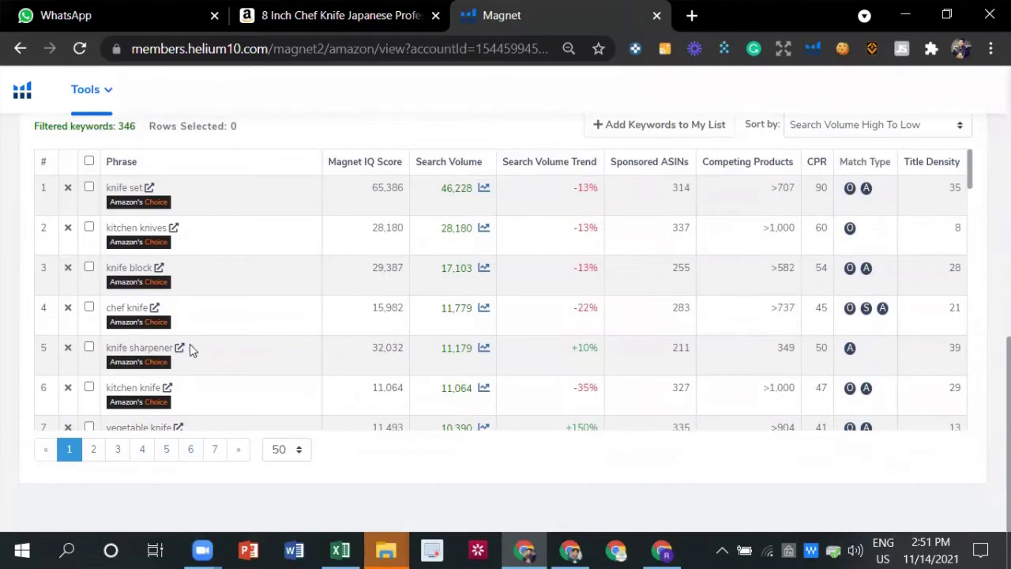
pyautogui.scroll(-1, 182, 397)
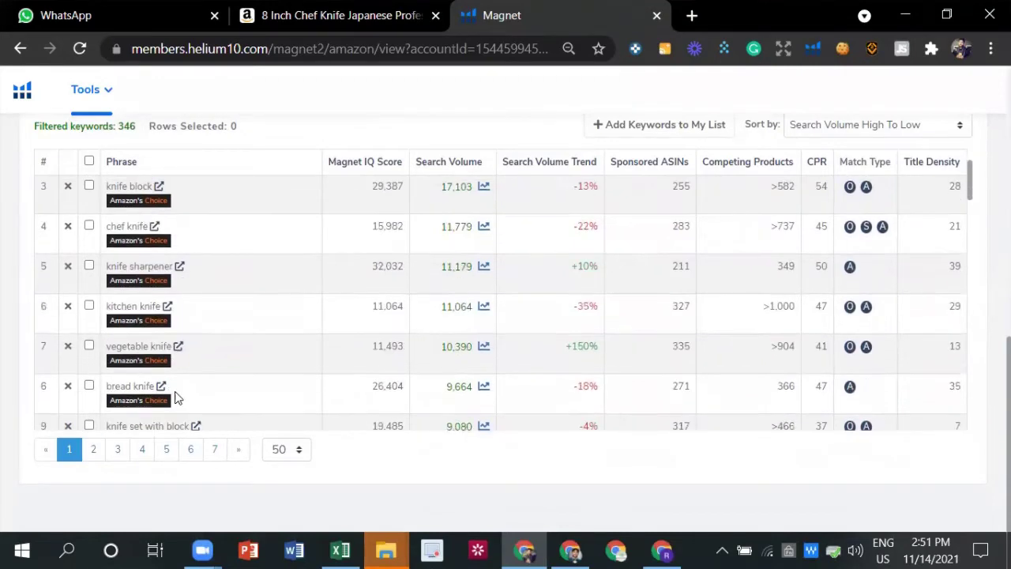
pyautogui.click(67, 374)
# - Highlight the brand name in the victorinox knives phrase of the keyword list
pyautogui.scroll(-1, 119, 300)
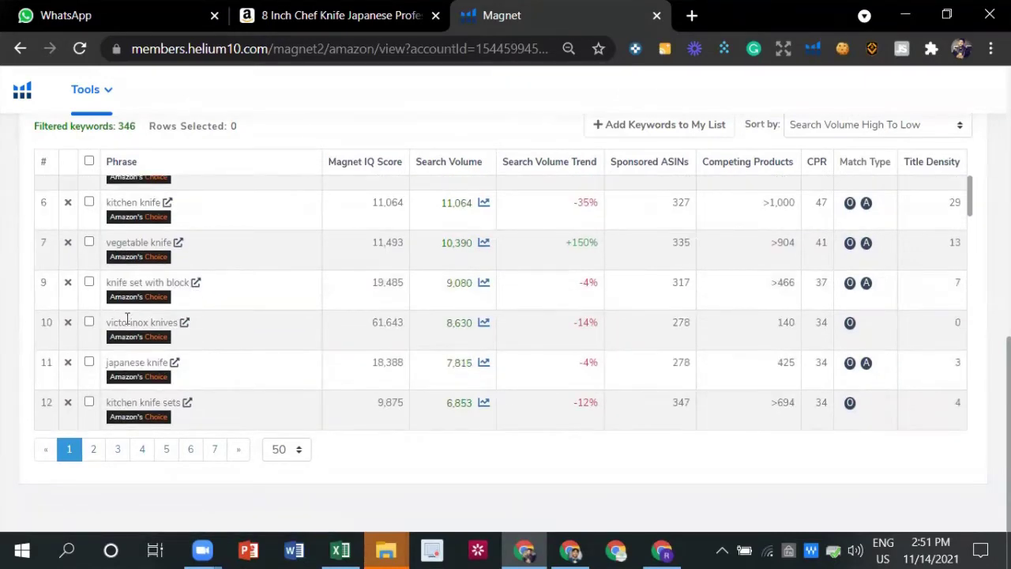
pyautogui.moveTo(114, 321); pyautogui.dragTo(152, 322)
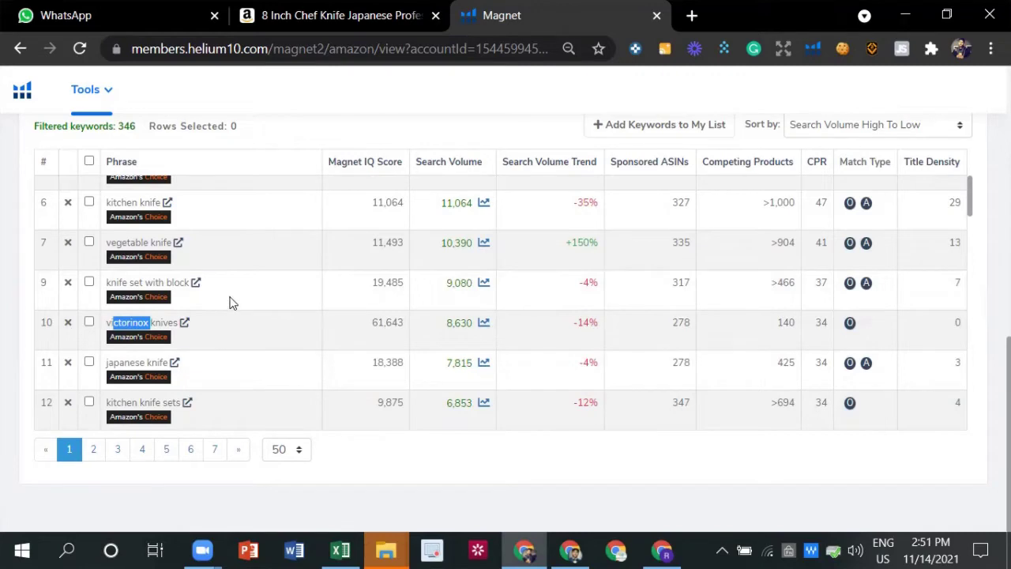
# - Remove the paella pan phrase from the filtered keyword list
pyautogui.click(178, 325)
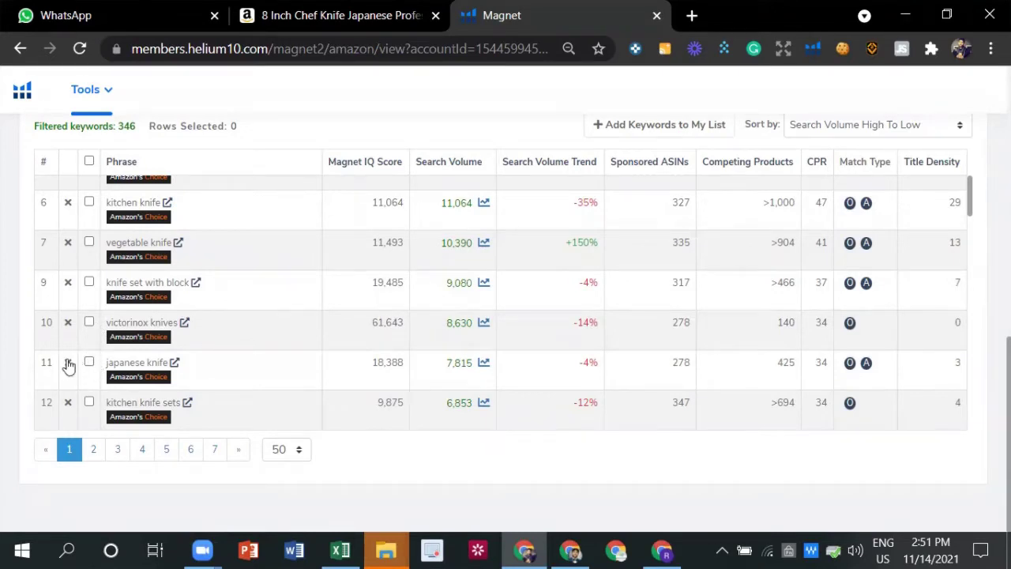
pyautogui.scroll(-1, 110, 356)
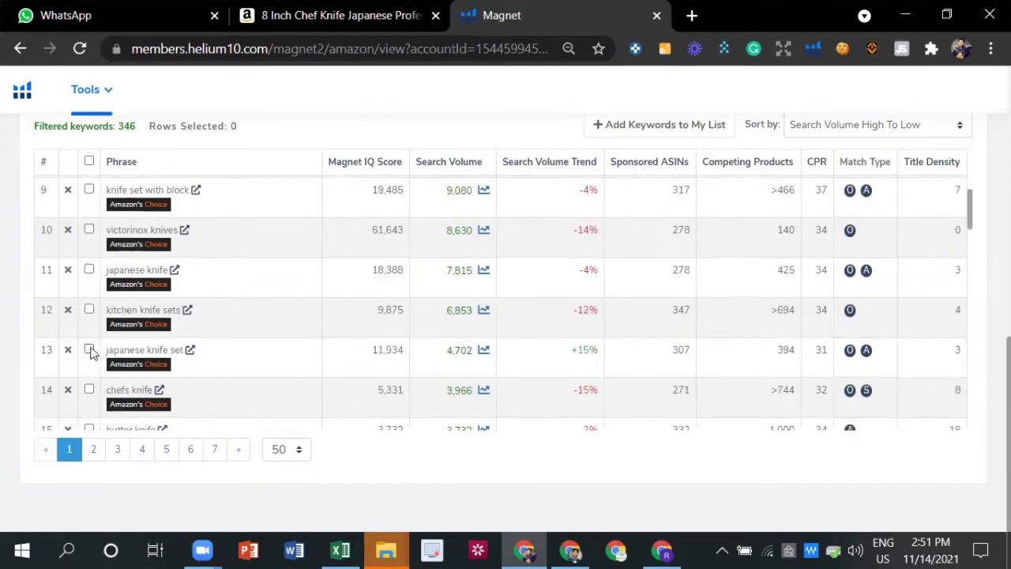
pyautogui.scroll(-1, 130, 346)
pyautogui.scroll(-1, 133, 344)
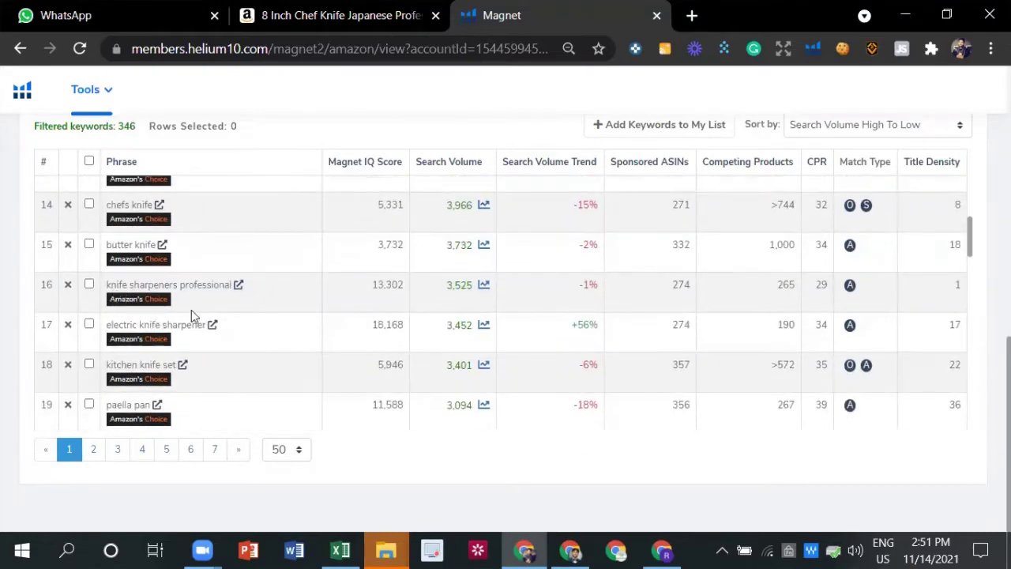
pyautogui.scroll(-2, 176, 335)
pyautogui.scroll(1, 108, 302)
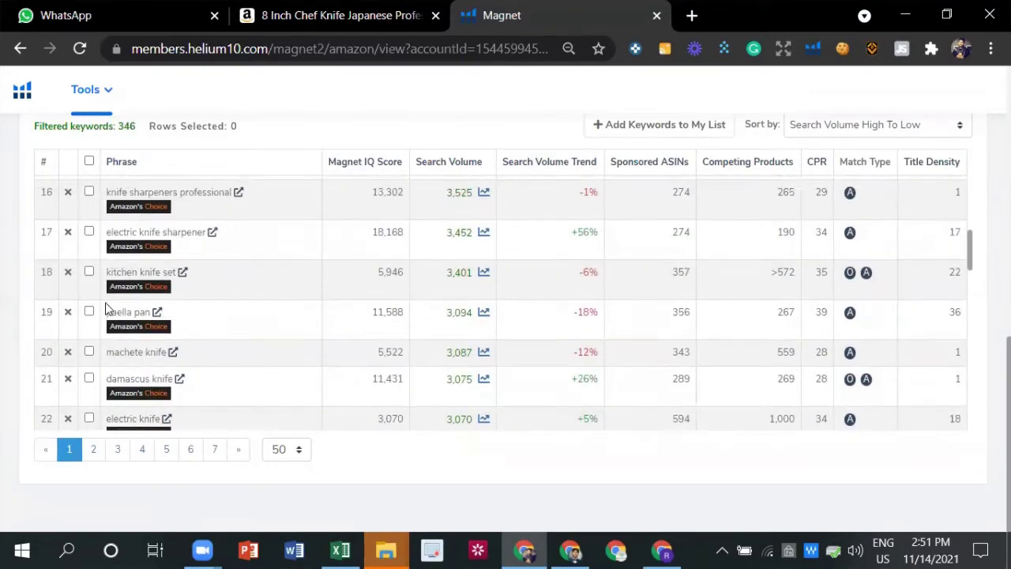
pyautogui.click(68, 311)
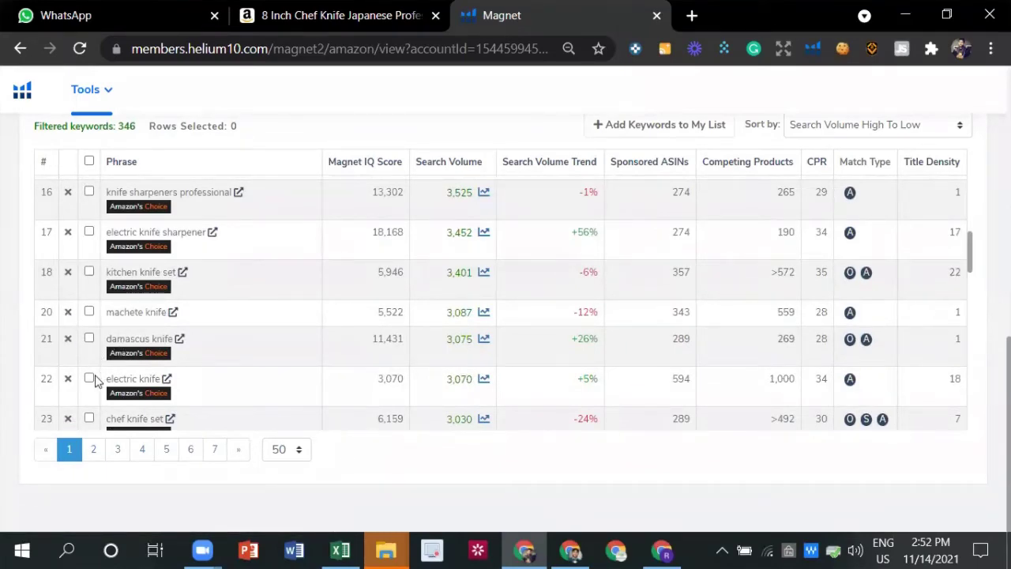
# - Set the keyword list to show 150 rows per page
pyautogui.scroll(-1, 108, 378)
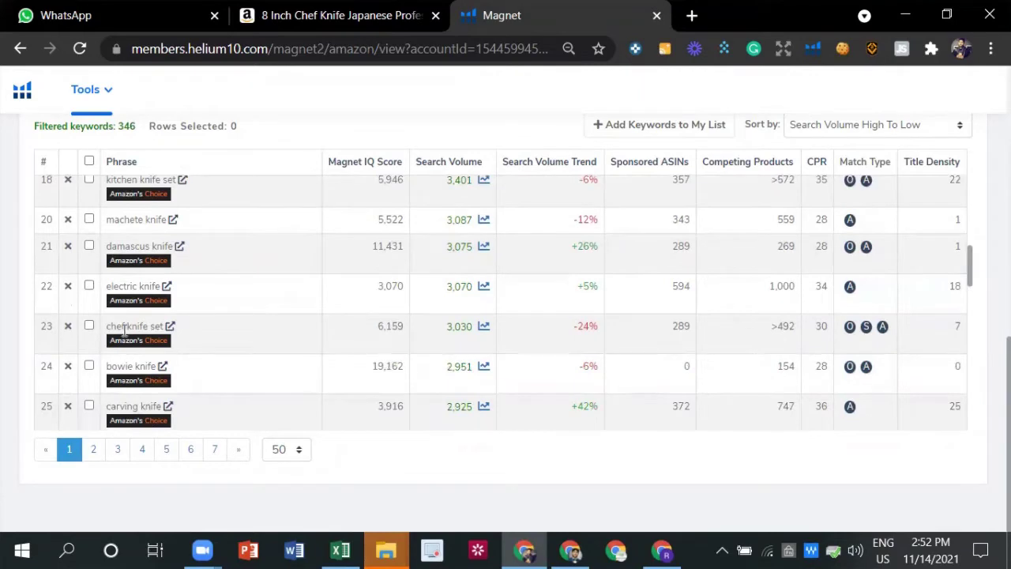
pyautogui.scroll(-1, 121, 331)
pyautogui.click(300, 450)
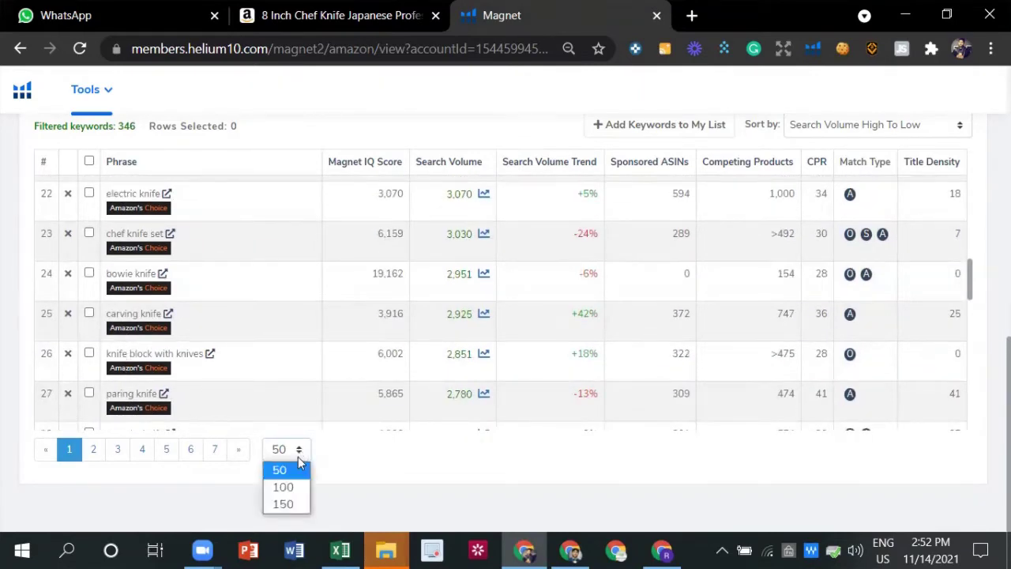
pyautogui.click(283, 504)
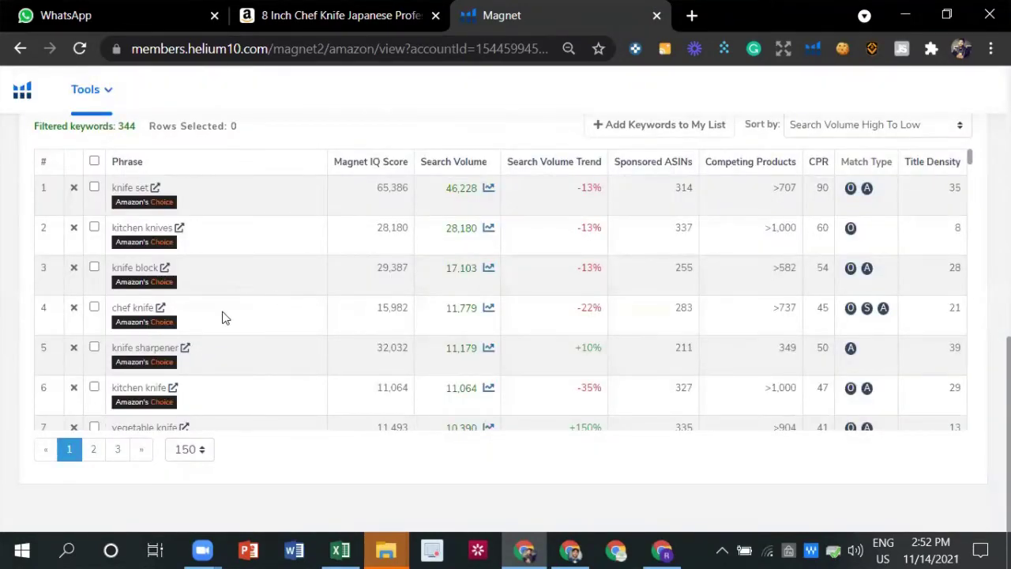
# - Remove the long run of phrases below chinese knife, starting with boning knife, knives set, damascus knife set and nakiri knife
pyautogui.scroll(-14, 209, 360)
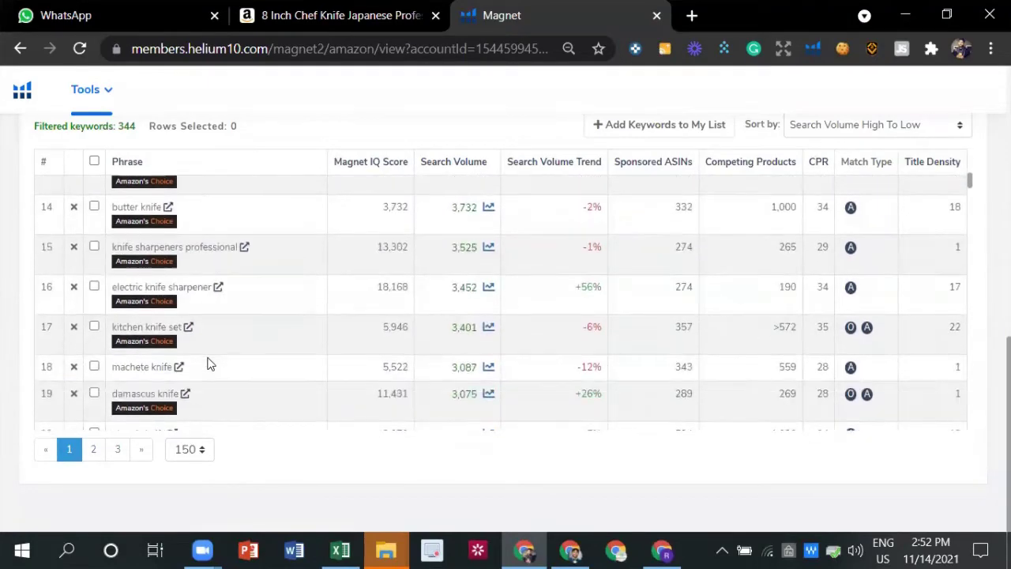
pyautogui.scroll(-1, 126, 351)
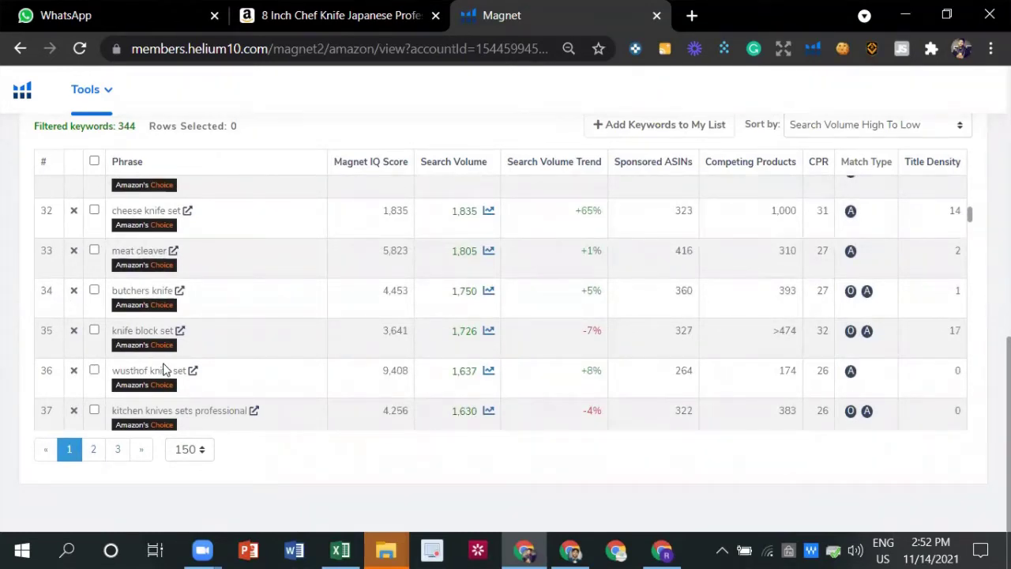
pyautogui.scroll(-1, 188, 379)
pyautogui.scroll(-1, 115, 341)
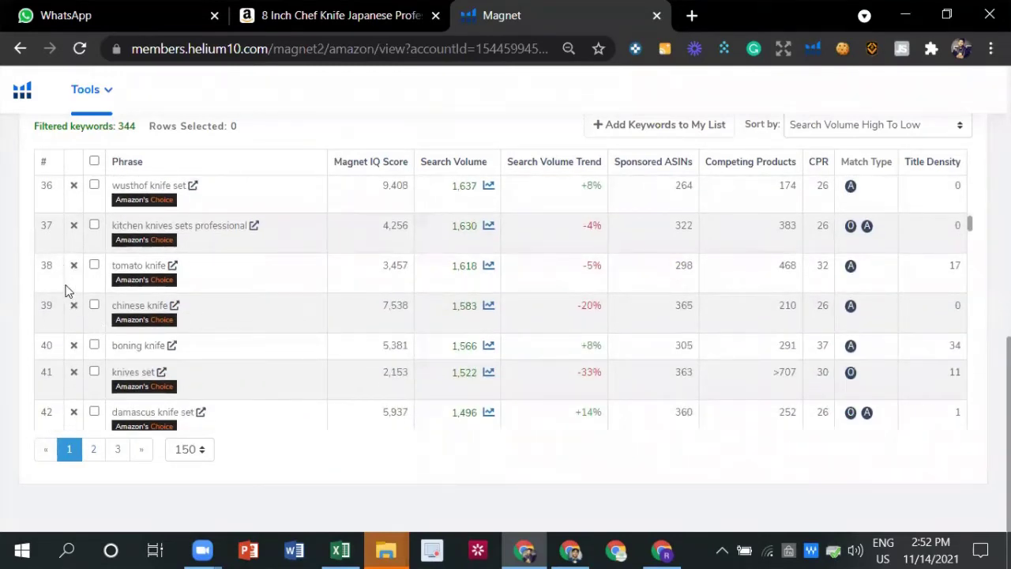
pyautogui.click(74, 346)
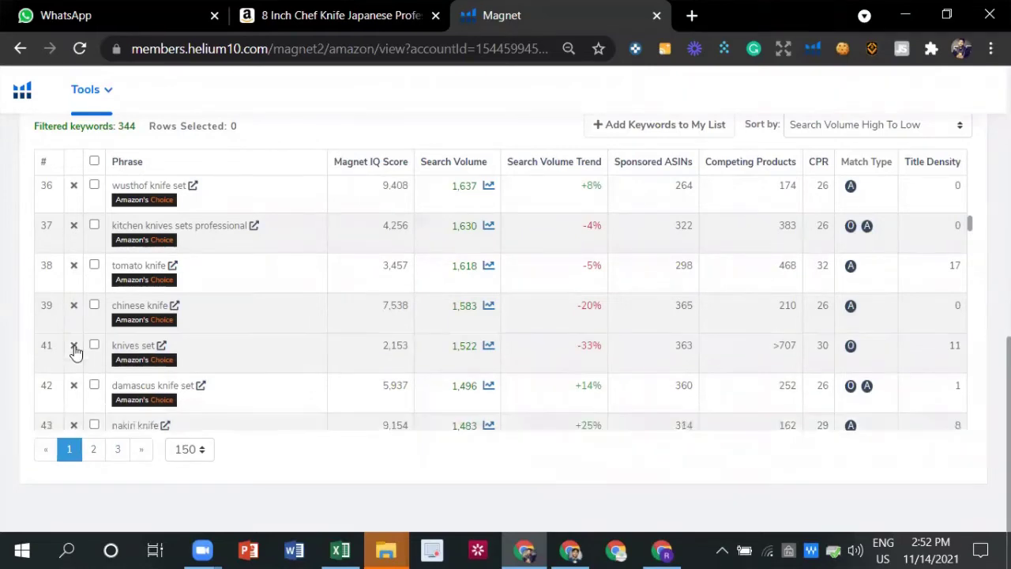
pyautogui.click(74, 348)
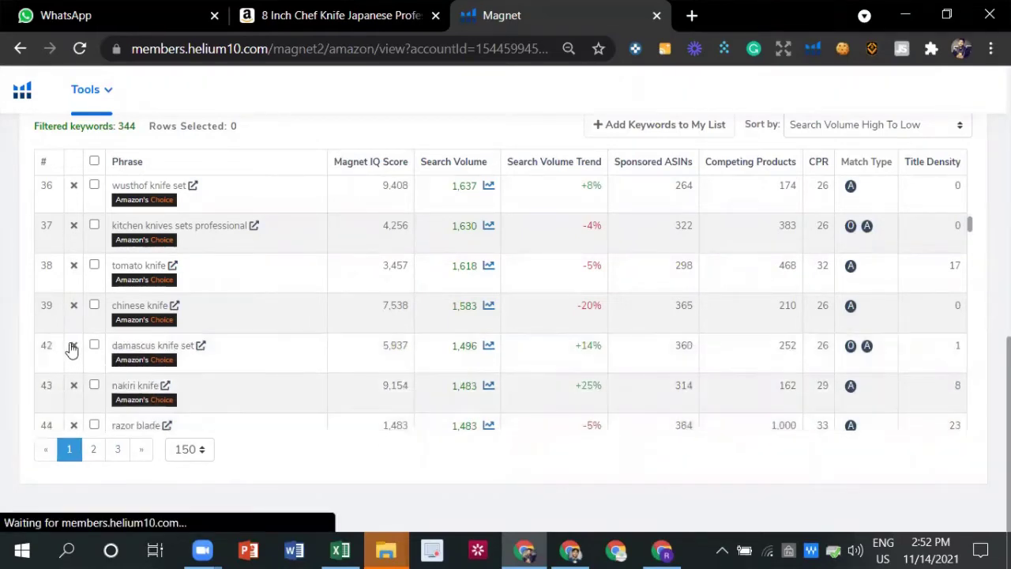
pyautogui.click(72, 347)
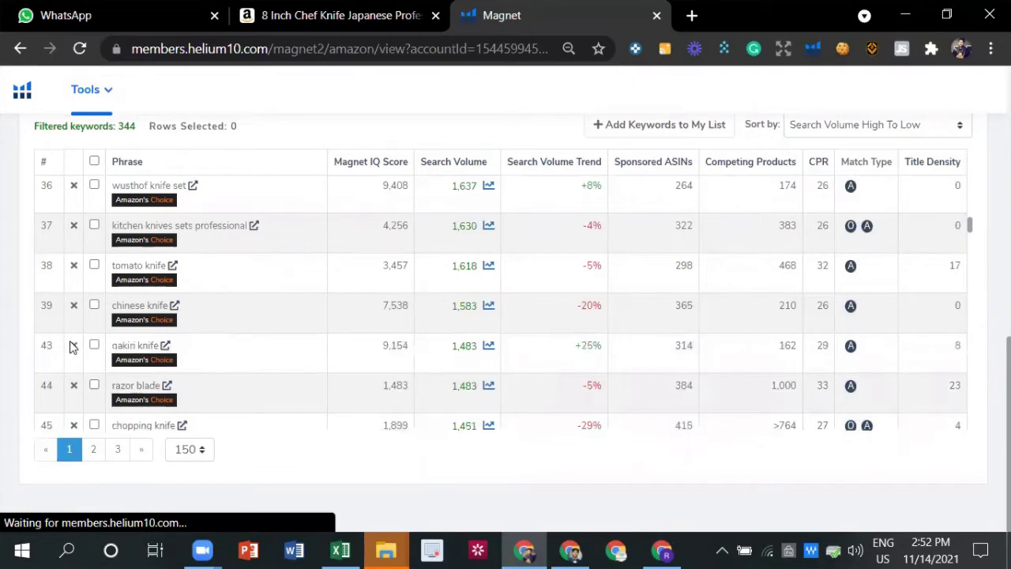
pyautogui.click(75, 348)
pyautogui.click(74, 347)
pyautogui.click(74, 348)
pyautogui.click(74, 347)
pyautogui.click(75, 348)
pyautogui.click(75, 347)
pyautogui.click(74, 347)
pyautogui.click(75, 347)
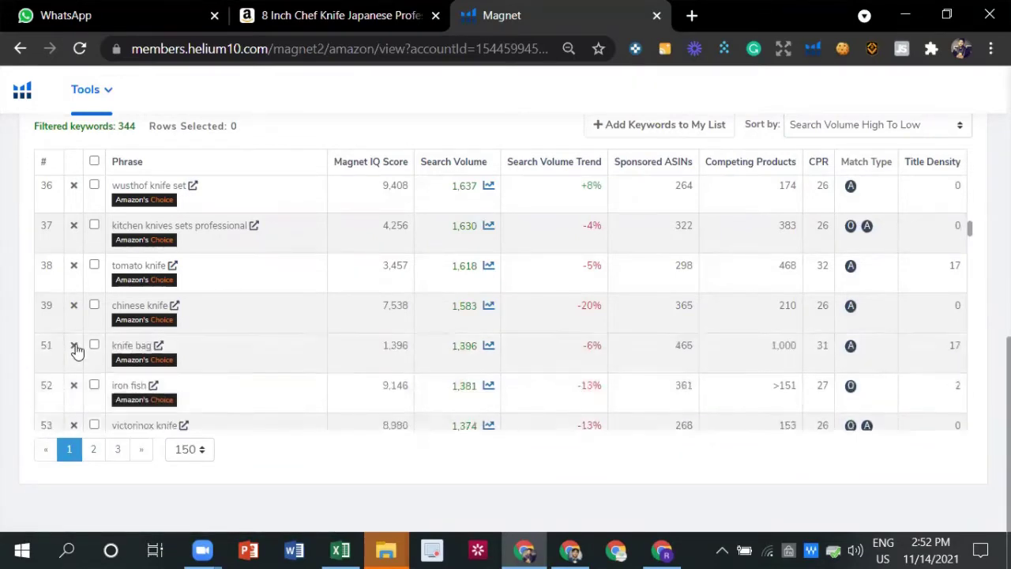
pyautogui.click(74, 348)
pyautogui.click(74, 347)
pyautogui.click(74, 347)
pyautogui.click(74, 348)
pyautogui.click(74, 348)
pyautogui.click(74, 347)
pyautogui.click(74, 347)
pyautogui.click(74, 347)
pyautogui.click(74, 348)
pyautogui.click(74, 347)
pyautogui.click(74, 347)
pyautogui.click(74, 347)
pyautogui.click(74, 347)
# - Review the current filter settings and the remaining high-volume phrases in the keyword list
pyautogui.scroll(6, 101, 320)
pyautogui.scroll(8, 102, 320)
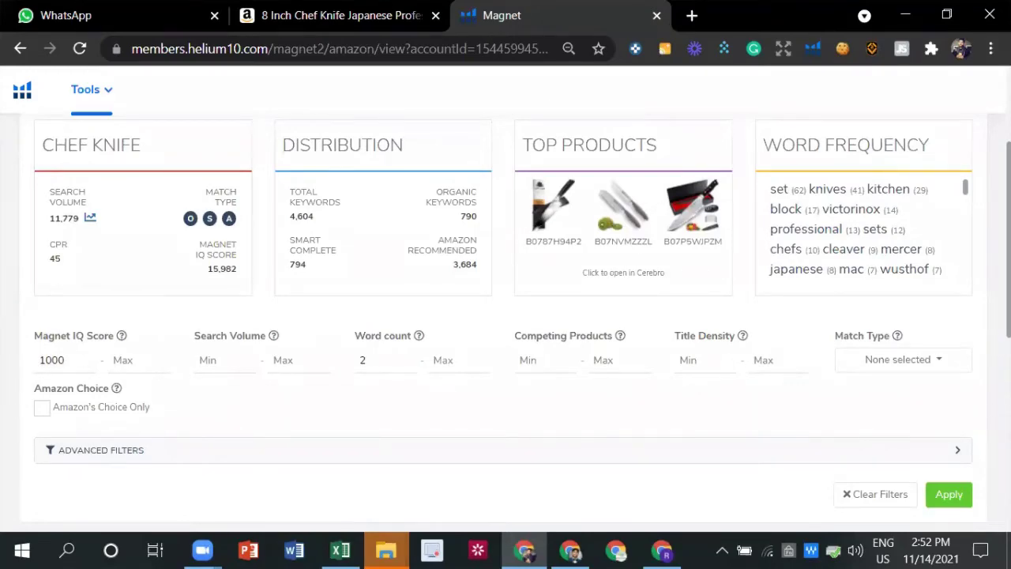
pyautogui.scroll(-1, 203, 309)
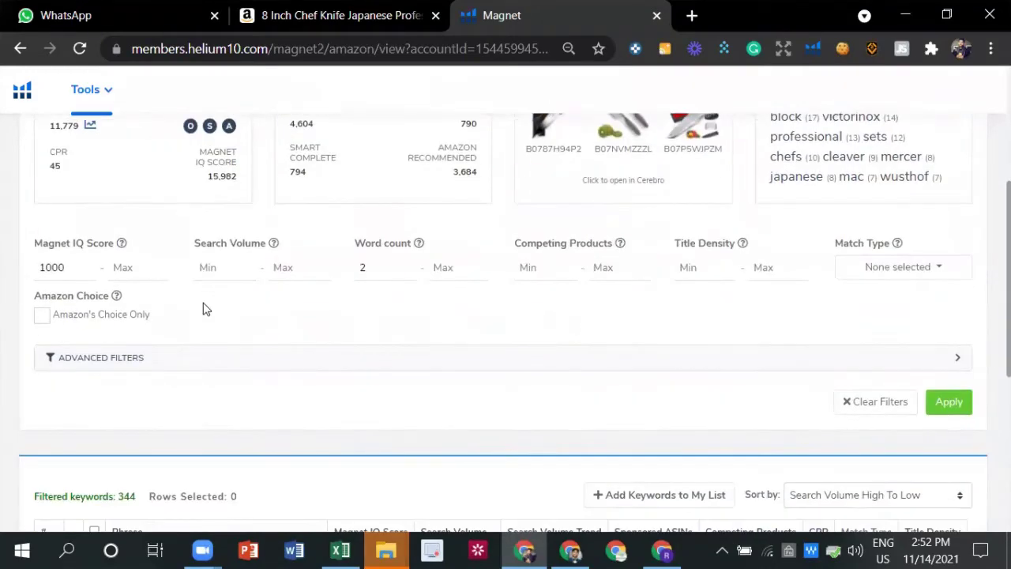
pyautogui.scroll(-5, 161, 345)
pyautogui.scroll(-2, 316, 342)
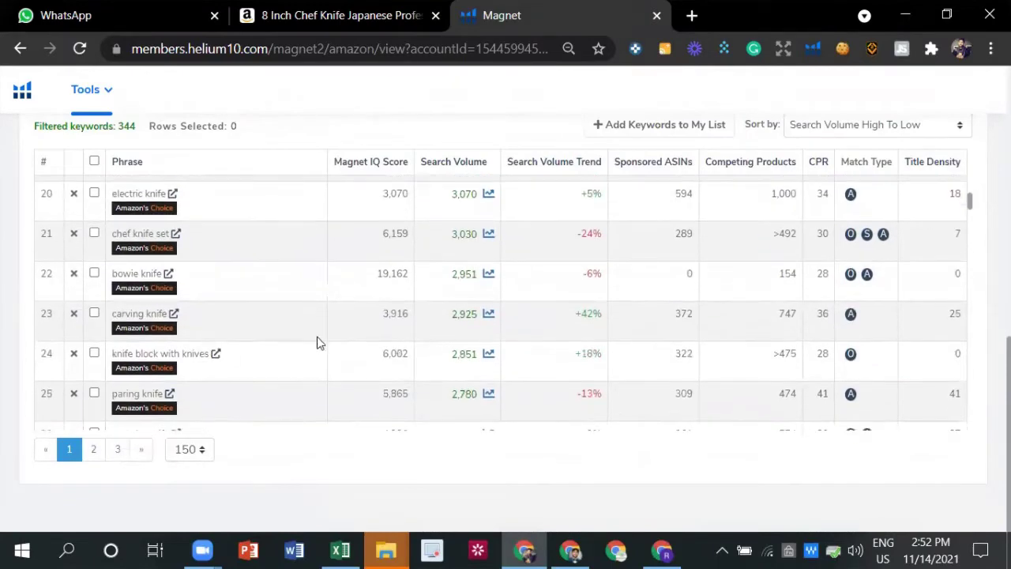
pyautogui.scroll(5, 324, 289)
pyautogui.scroll(3, 174, 302)
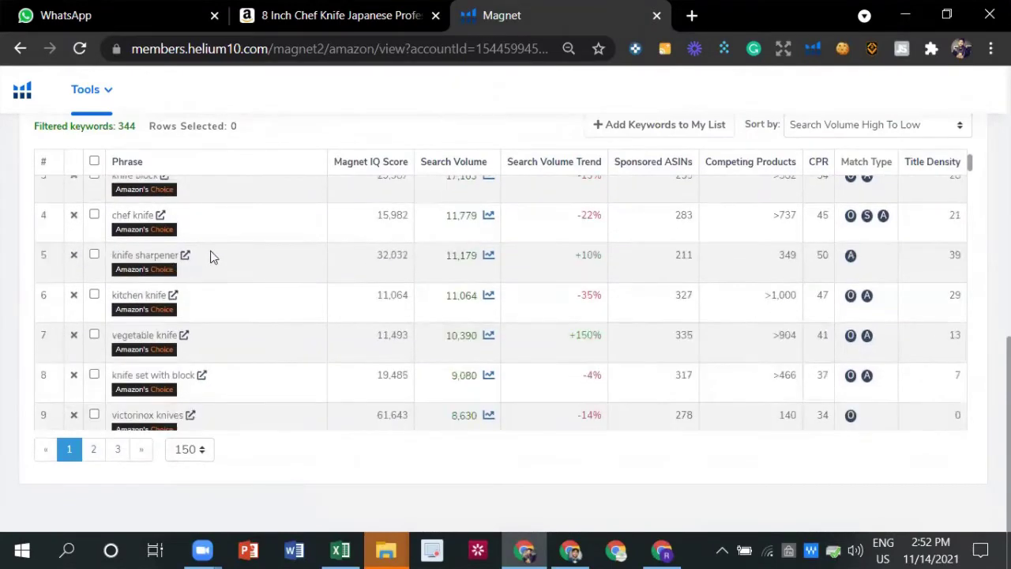
# - Filter the keywords to a minimum Magnet IQ Score of 1500 and check the shortened list
pyautogui.scroll(2, 210, 255)
pyautogui.scroll(2, 198, 162)
pyautogui.scroll(3, 105, 176)
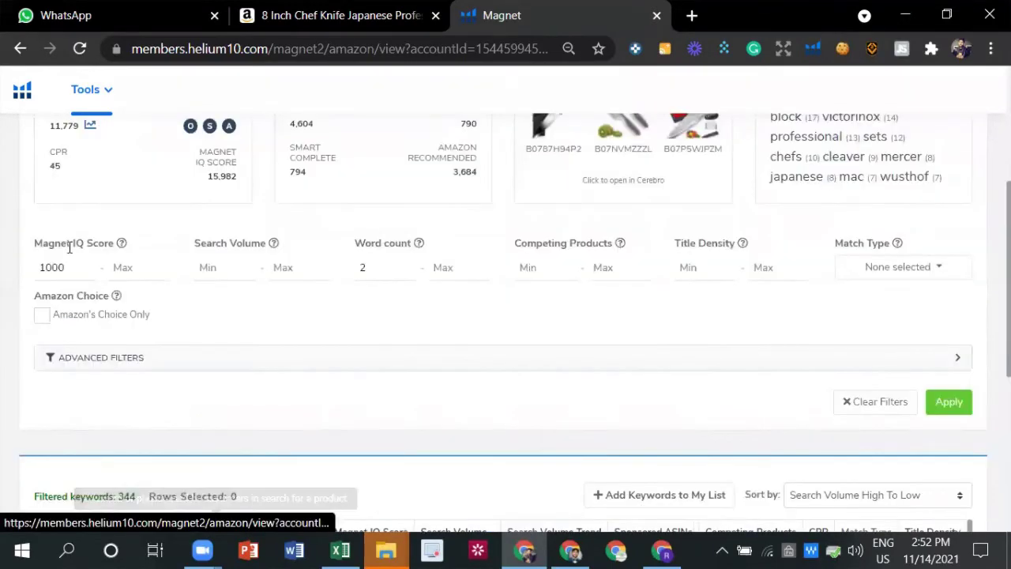
pyautogui.click(51, 267)
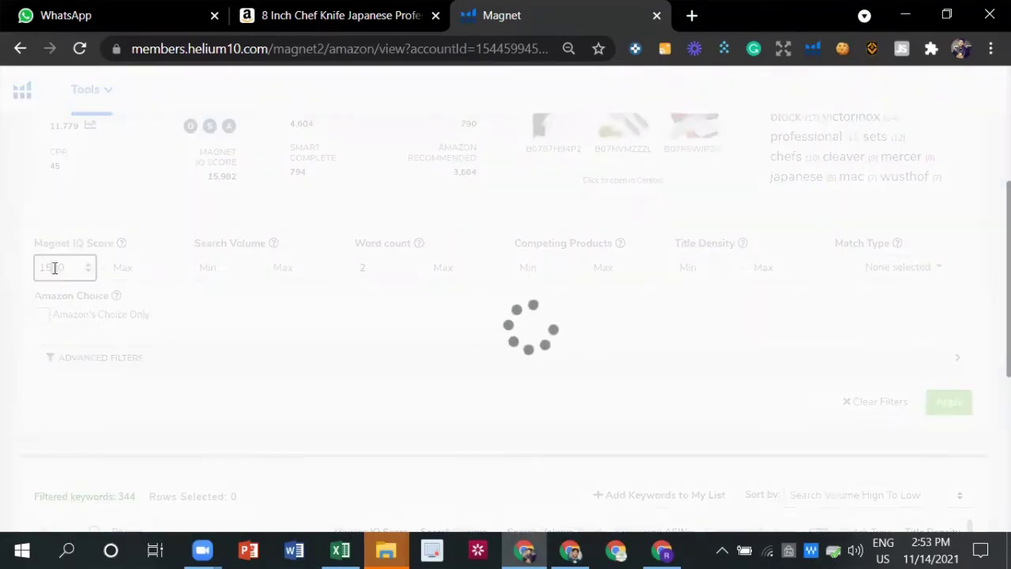
pyautogui.click(66, 267)
pyautogui.moveTo(66, 266); pyautogui.dragTo(35, 268)
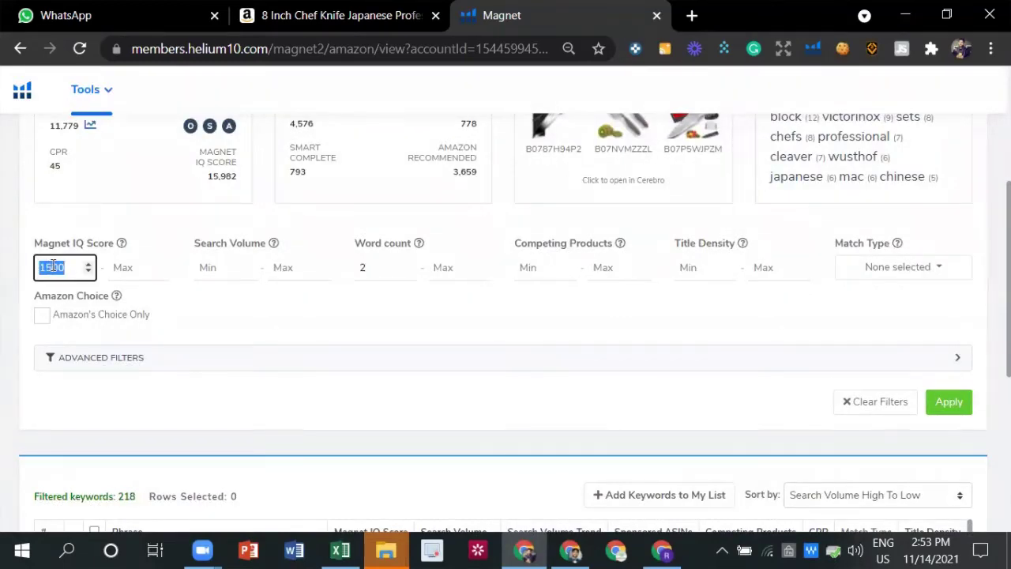
pyautogui.click(288, 329)
pyautogui.scroll(-2, 248, 327)
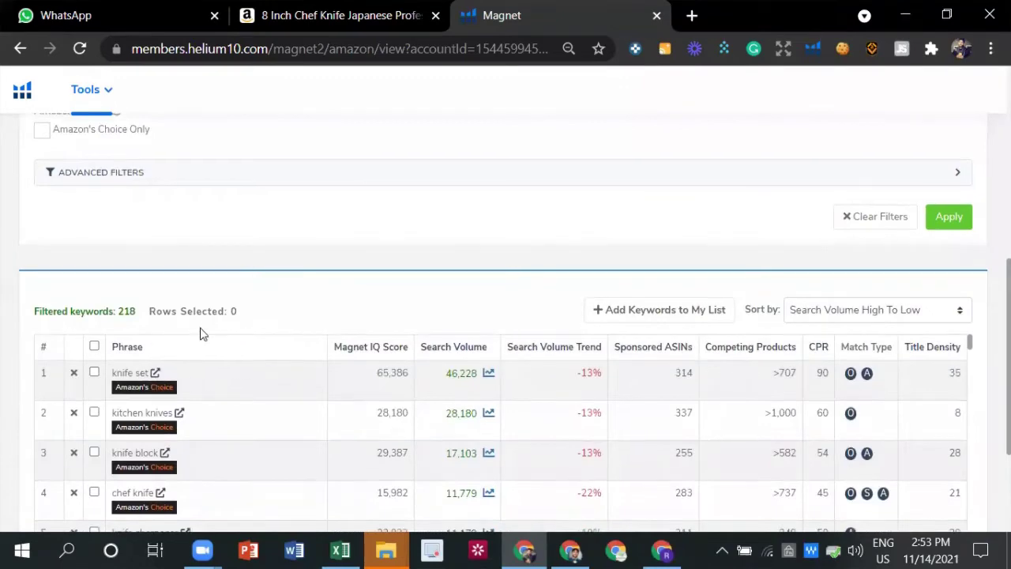
pyautogui.scroll(3, 151, 266)
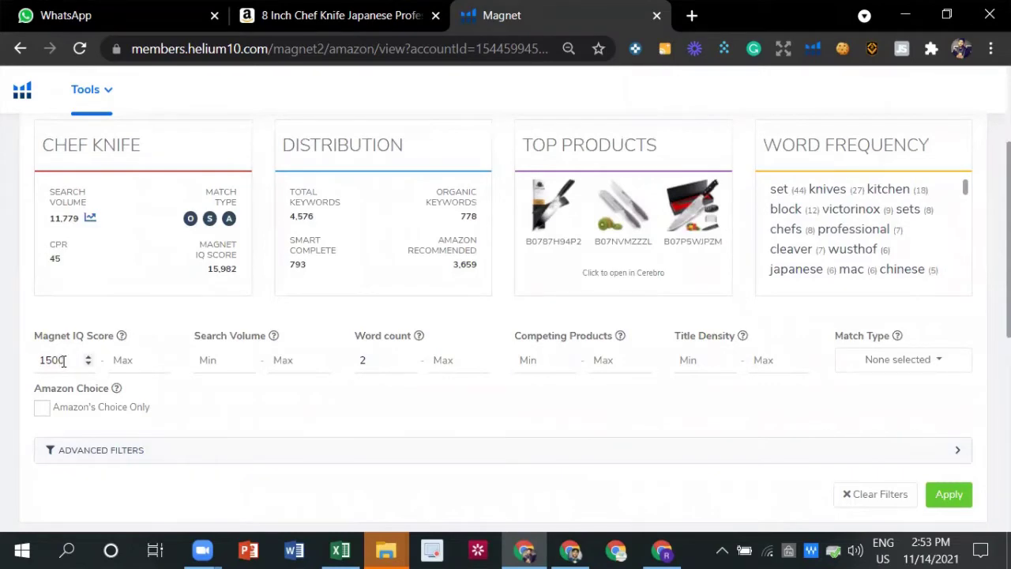
# - Filter the keywords to a minimum Magnet IQ Score of 3000 and tighten the minimum to 3500
pyautogui.click(58, 357)
pyautogui.moveTo(57, 357); pyautogui.dragTo(38, 357)
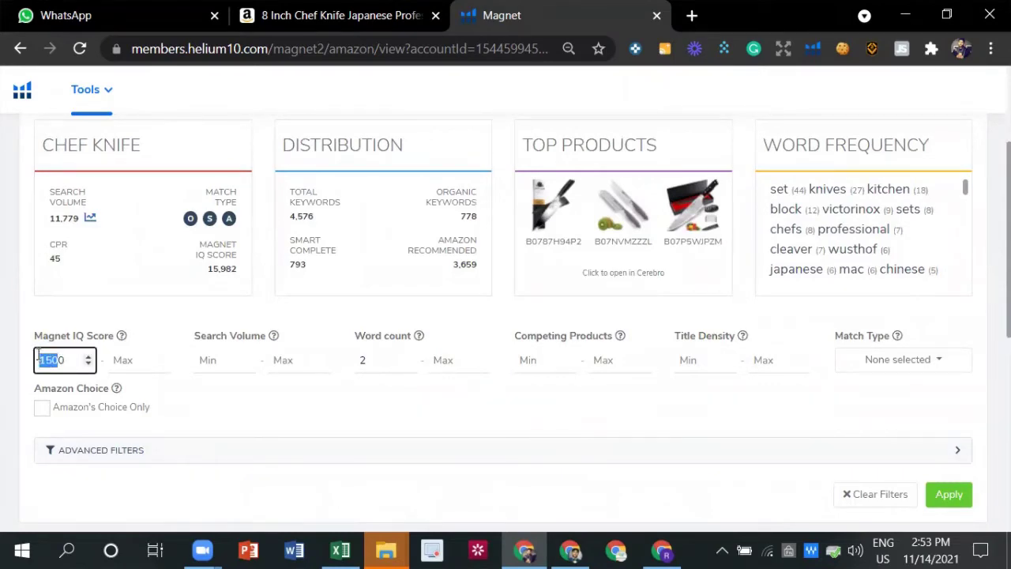
pyautogui.write('3000')
pyautogui.click(947, 494)
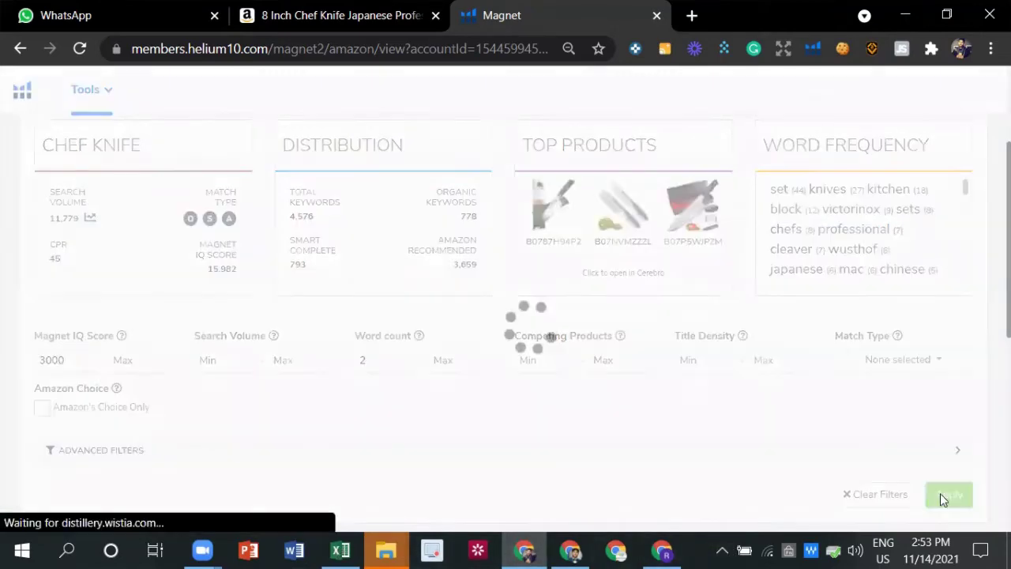
pyautogui.scroll(-2, 473, 461)
pyautogui.scroll(-1, 454, 464)
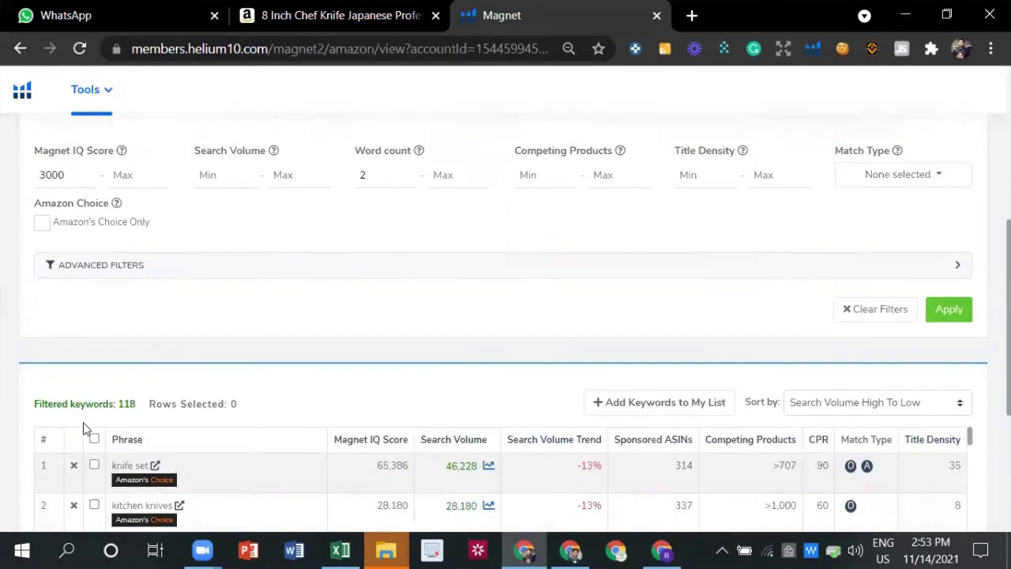
pyautogui.click(51, 175)
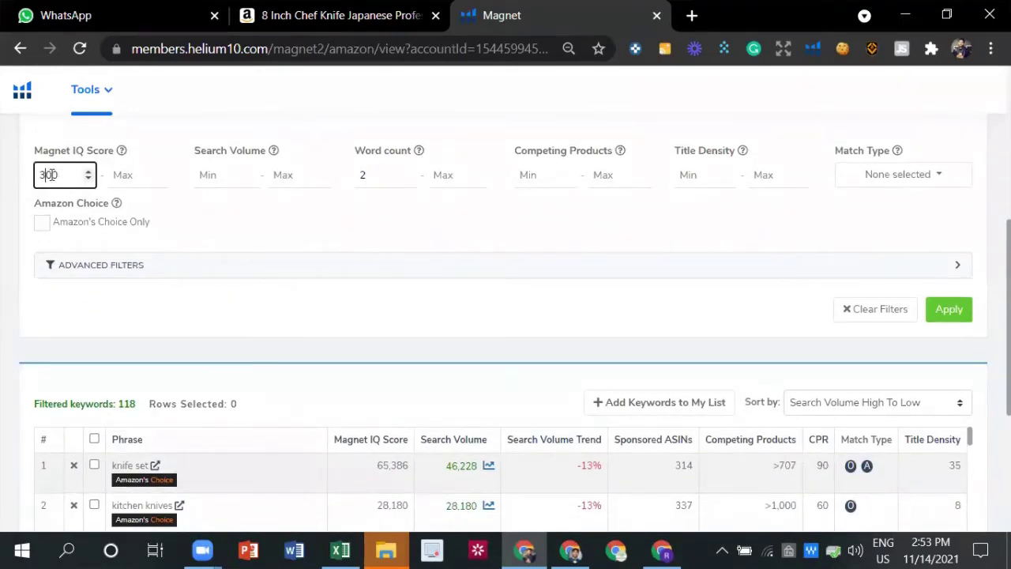
pyautogui.press('Return')
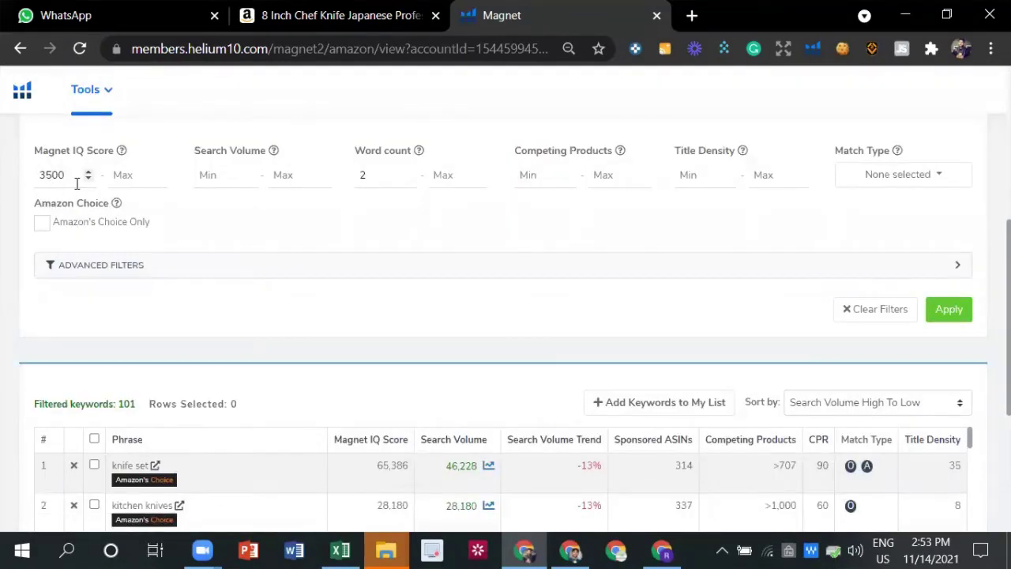
# - Filter the keywords to a minimum Magnet IQ Score of 4000 and check the resulting list
pyautogui.moveTo(52, 174); pyautogui.dragTo(28, 178)
pyautogui.write('4')
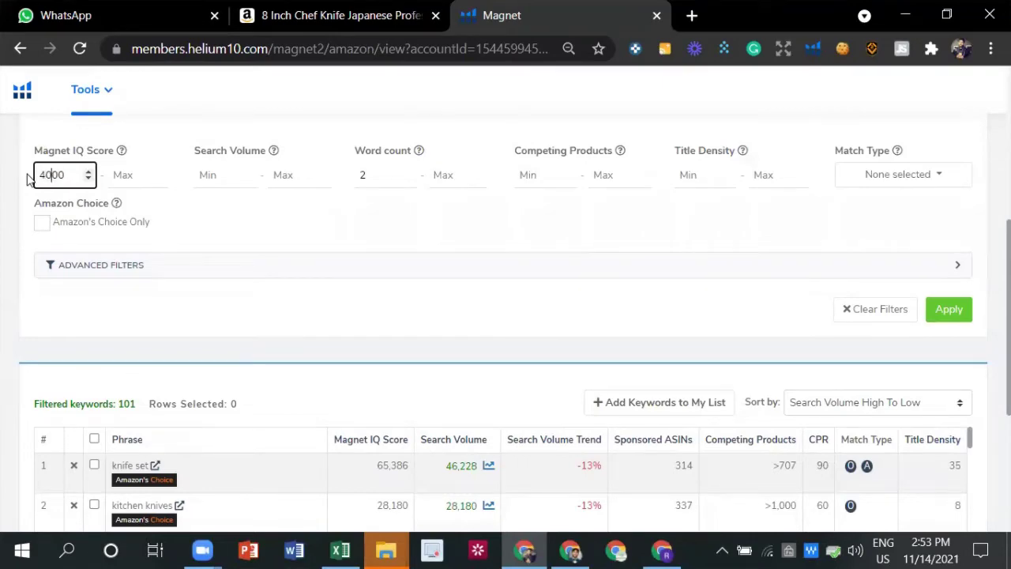
pyautogui.write('0')
pyautogui.press('Return')
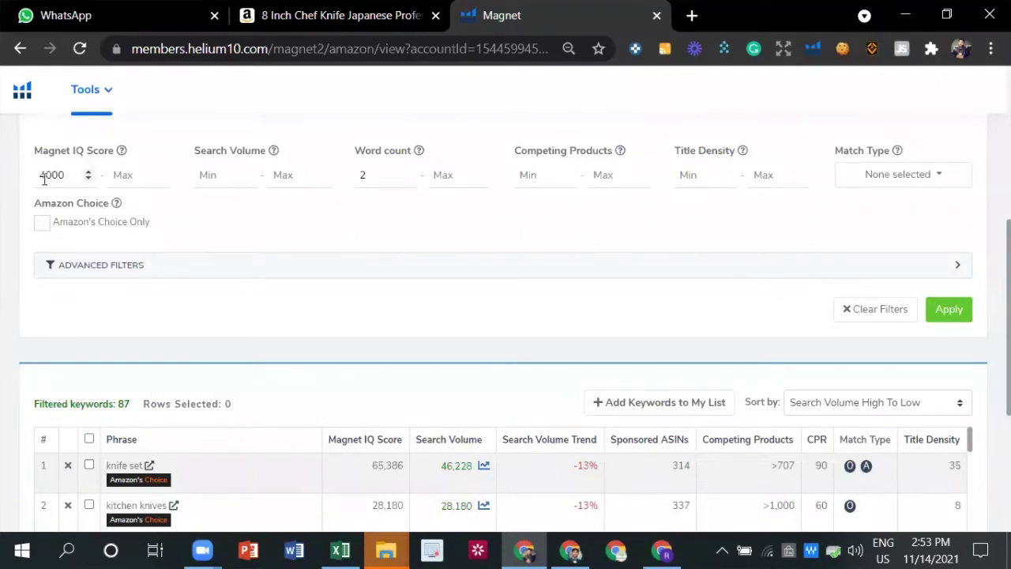
pyautogui.scroll(-3, 144, 411)
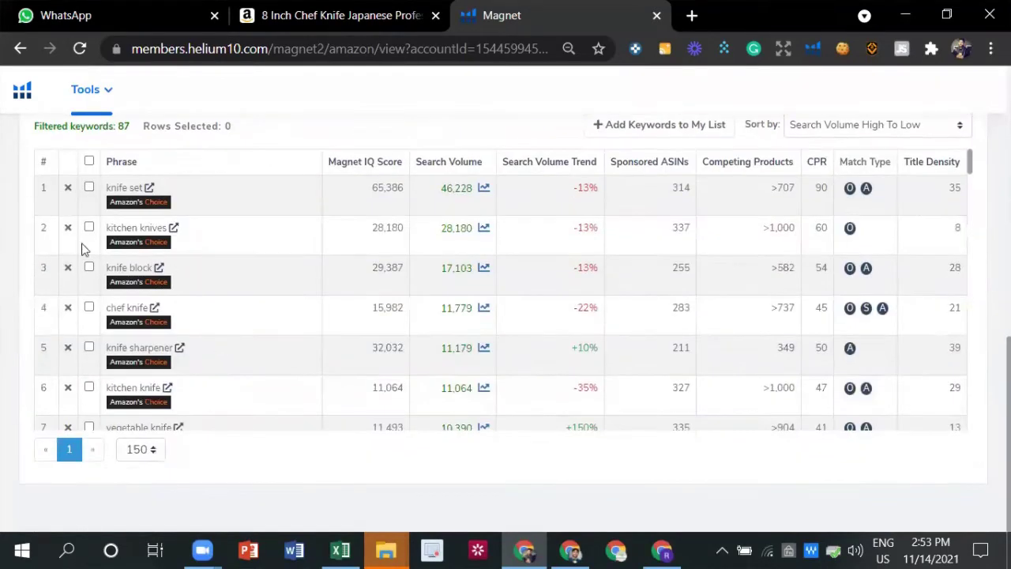
# - Export the filtered chef knife keyword list from Magnet as an Excel file
pyautogui.scroll(1, 124, 221)
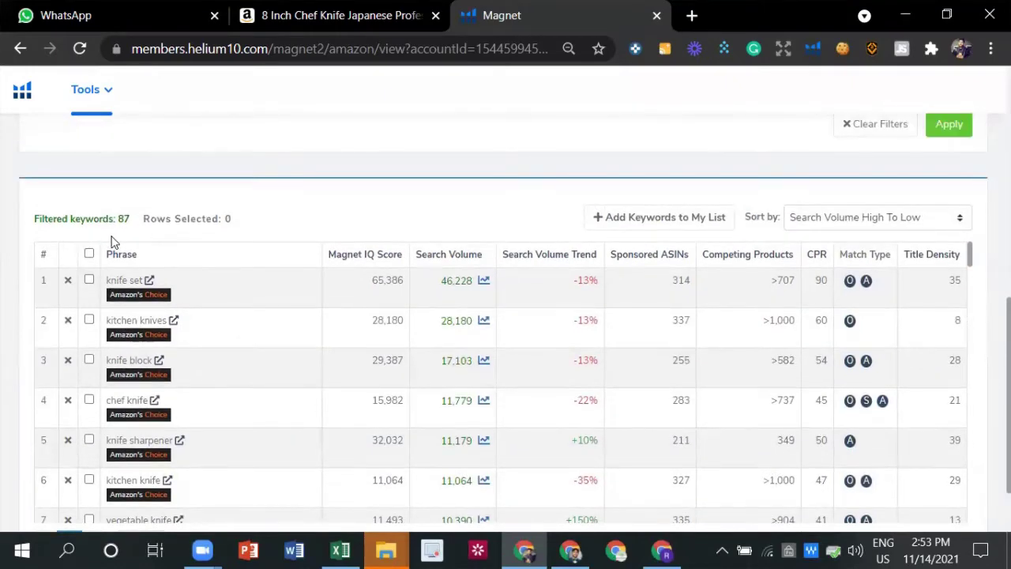
pyautogui.scroll(10, 180, 355)
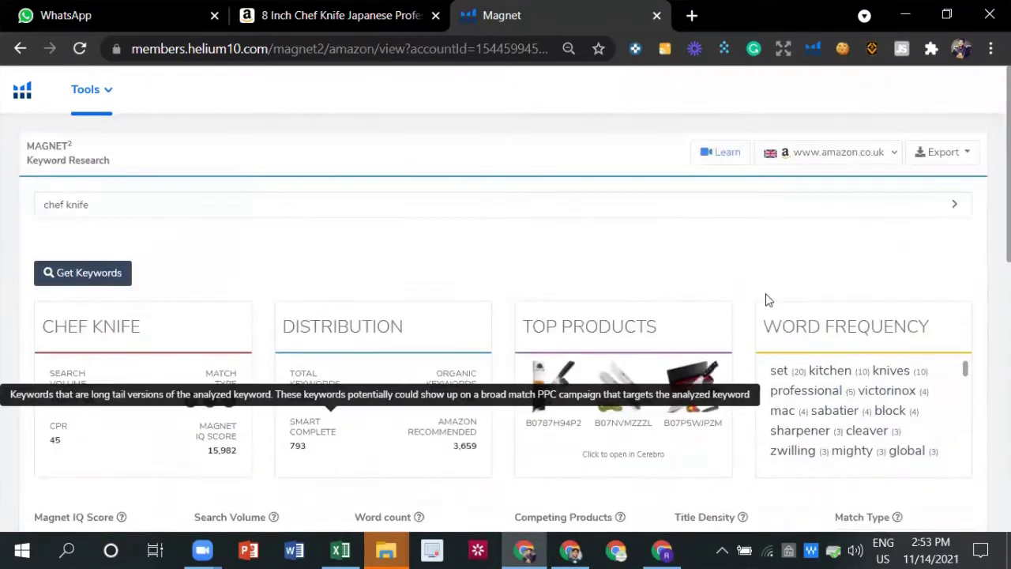
pyautogui.click(946, 155)
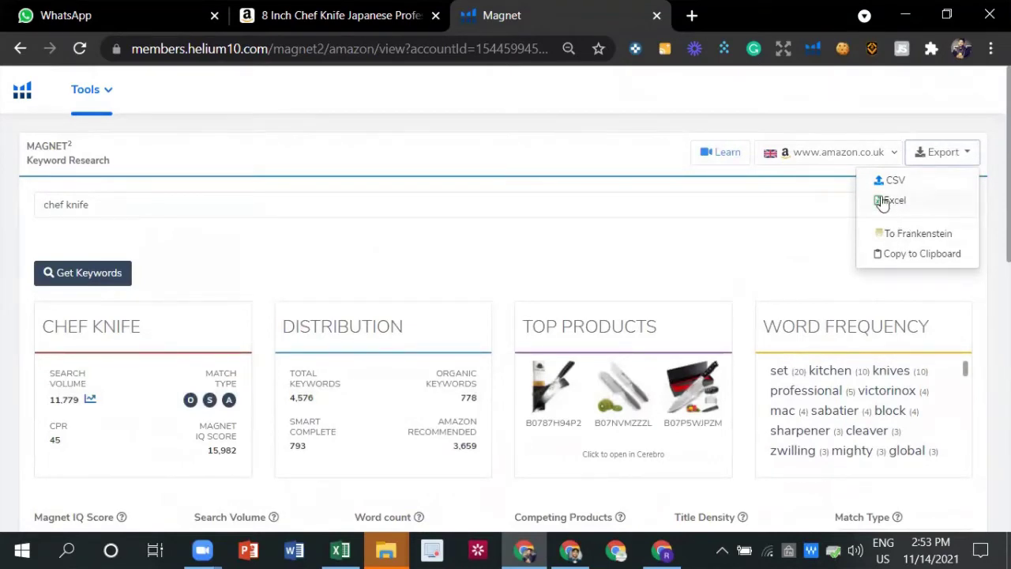
pyautogui.click(889, 202)
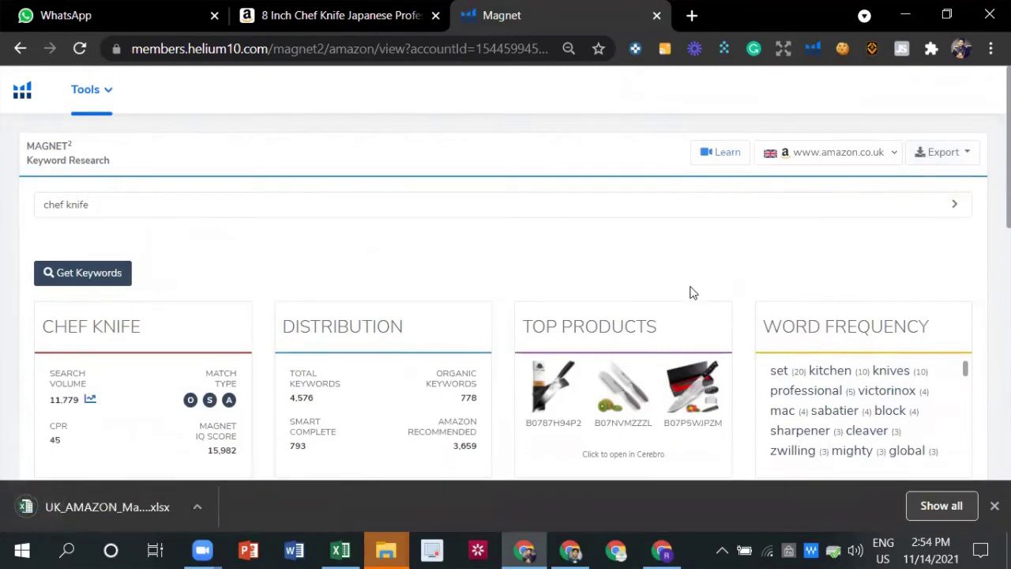
# - Show the downloaded export in its folder and open UK_AMAZON_Magnet2_chef knife (3).xlsx in Excel
pyautogui.click(212, 503)
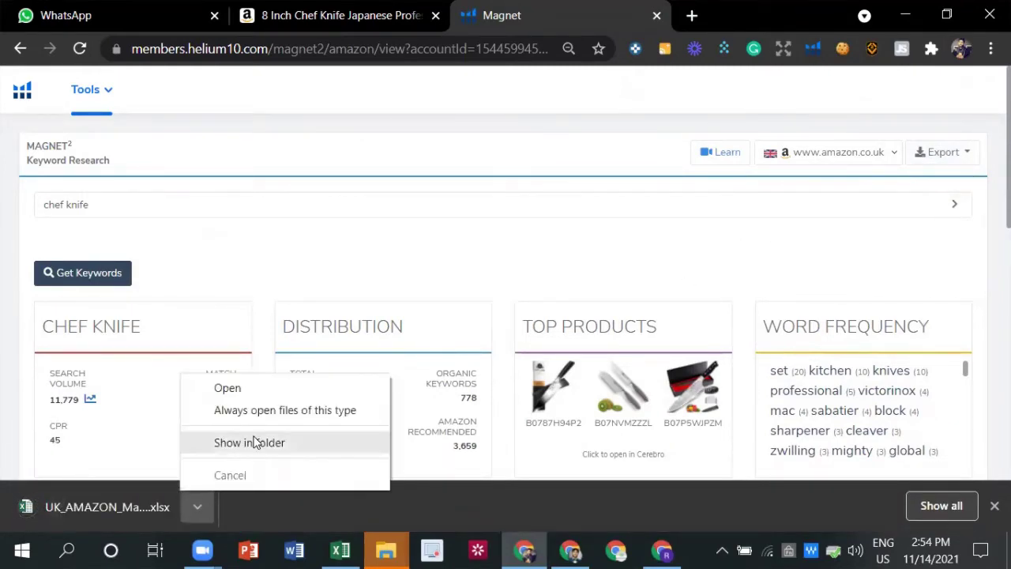
pyautogui.click(264, 440)
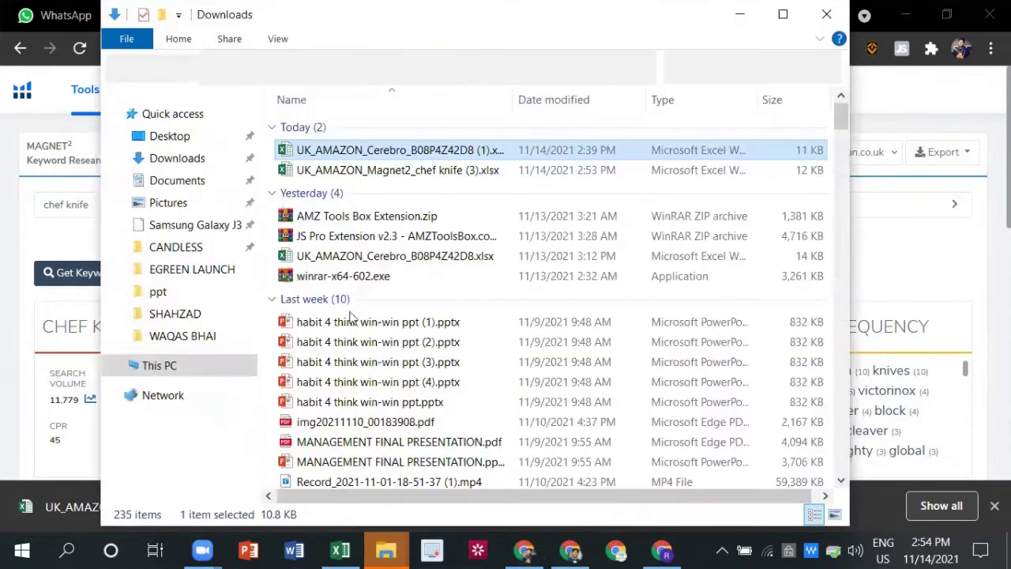
pyautogui.doubleClick(448, 172)
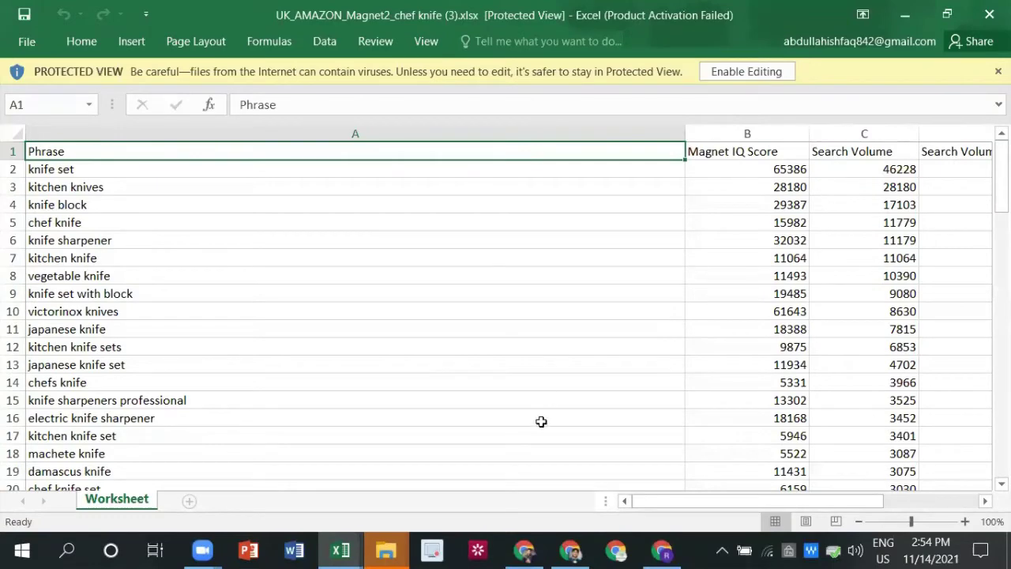
# - Enable editing in the Magnet workbook and clear all data from the Search Volume Trend column through column K
pyautogui.hscroll(5, 755, 198)
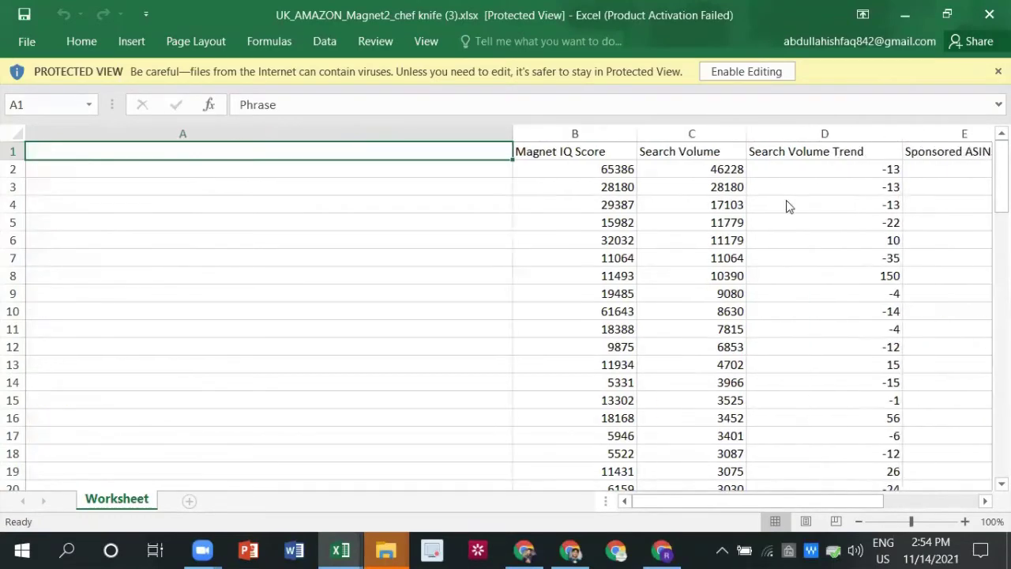
pyautogui.hscroll(2, 706, 166)
pyautogui.moveTo(371, 151); pyautogui.dragTo(293, 505)
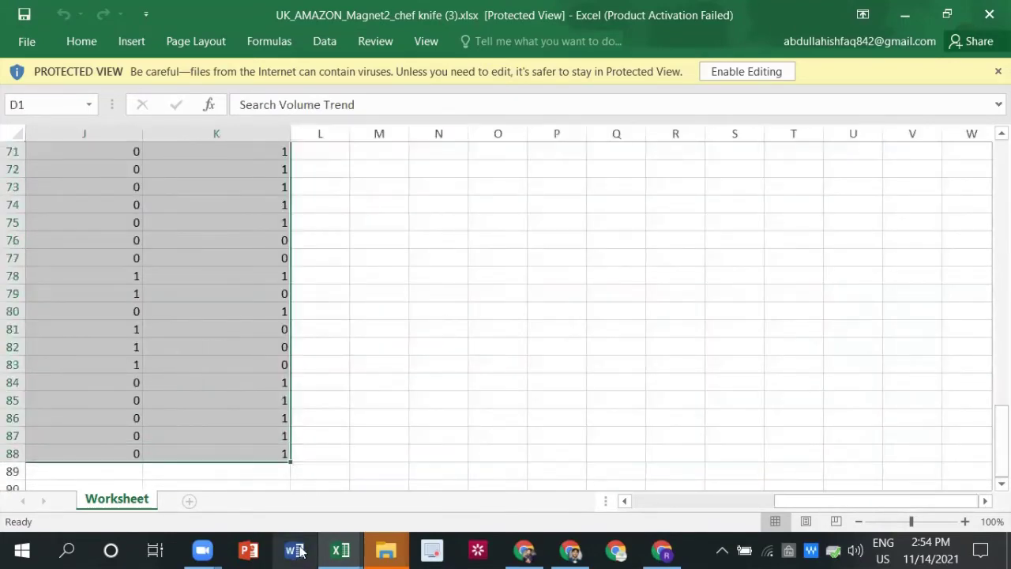
pyautogui.click(297, 551)
pyautogui.click(340, 550)
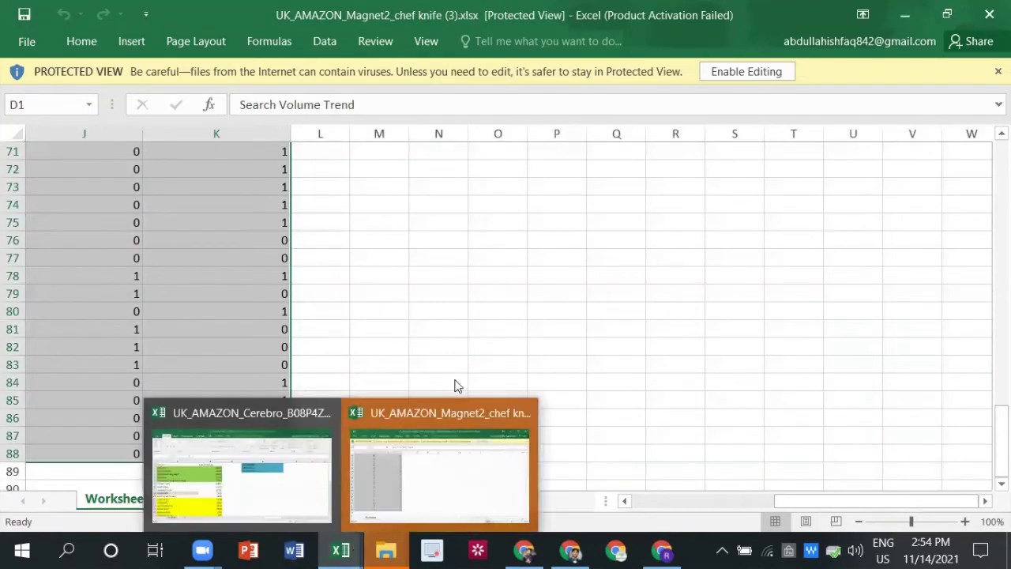
pyautogui.click(711, 72)
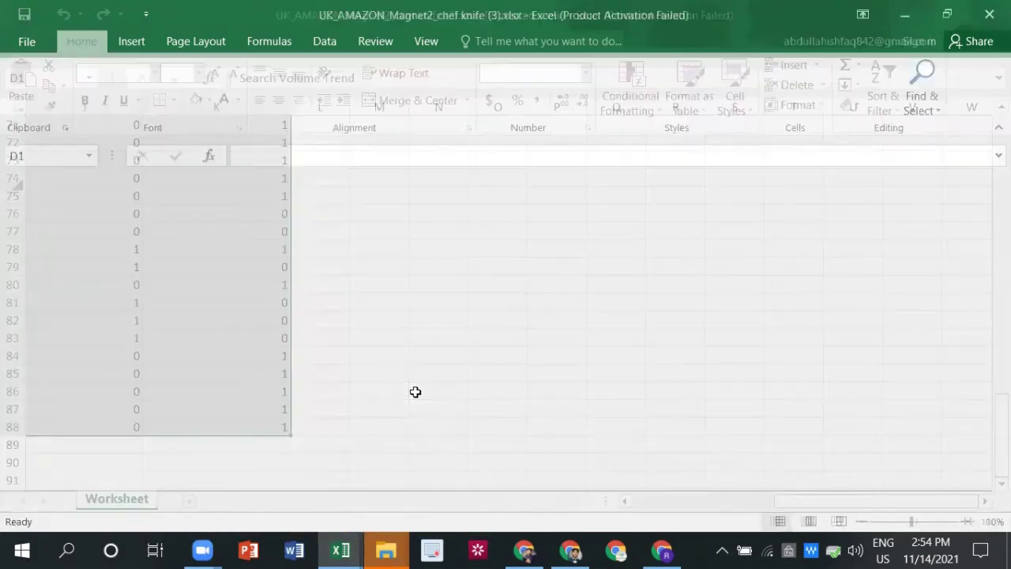
pyautogui.scroll(20, 276, 229)
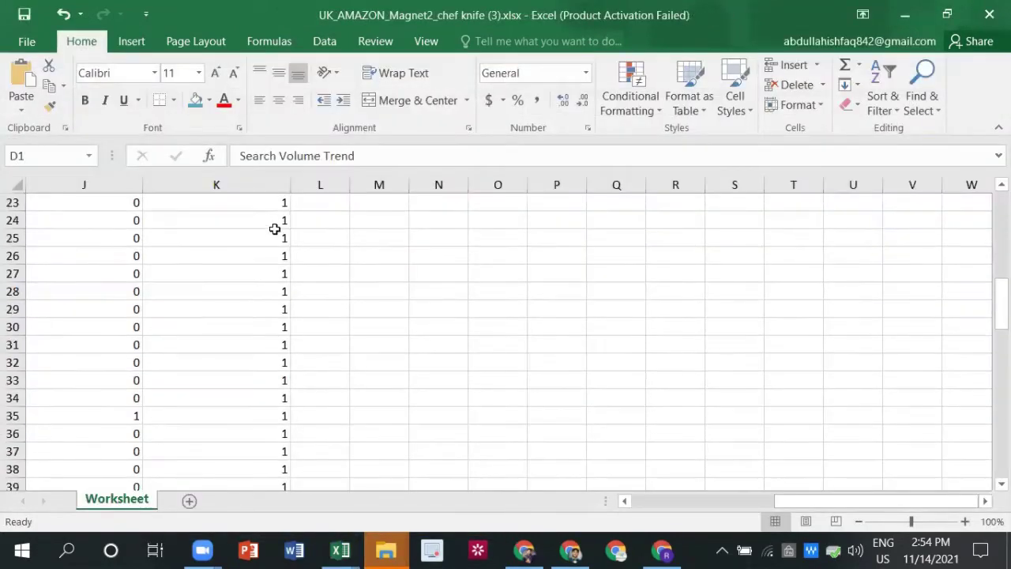
pyautogui.moveTo(266, 210); pyautogui.dragTo(361, 550)
pyautogui.moveTo(361, 551)
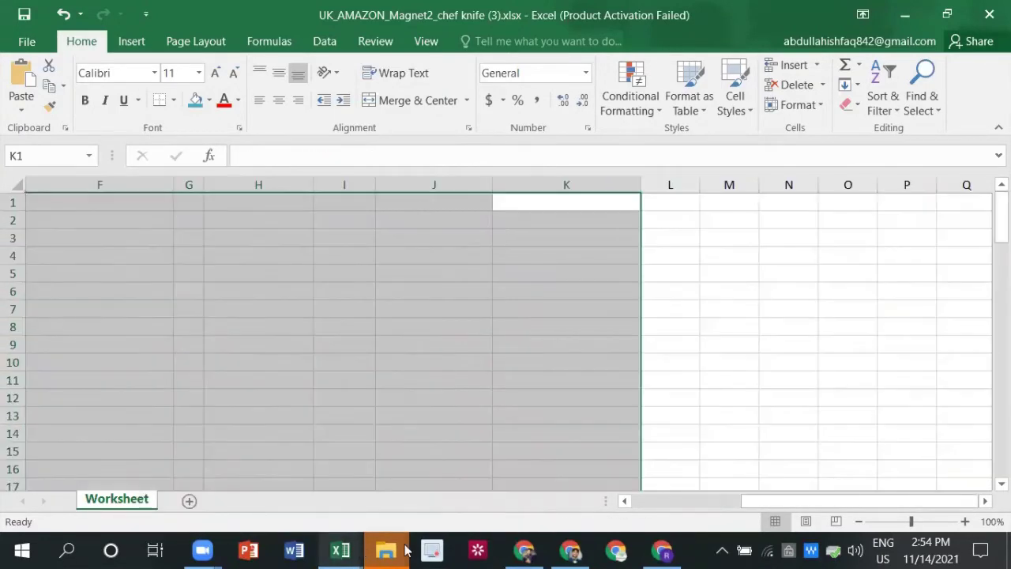
pyautogui.click(729, 397)
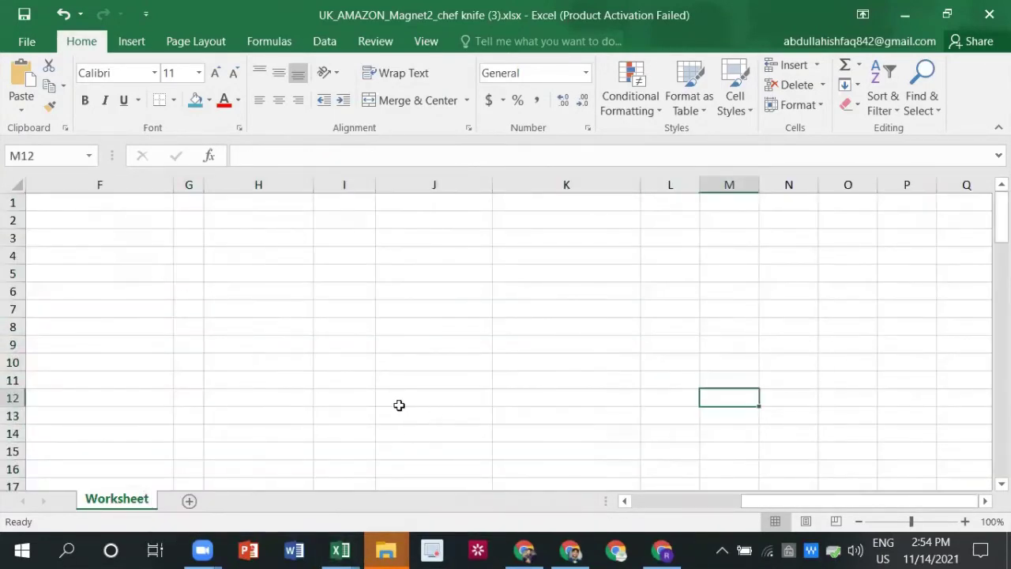
# - Clear the entire Magnet IQ Score column, including its header
pyautogui.hscroll(-3, 397, 405)
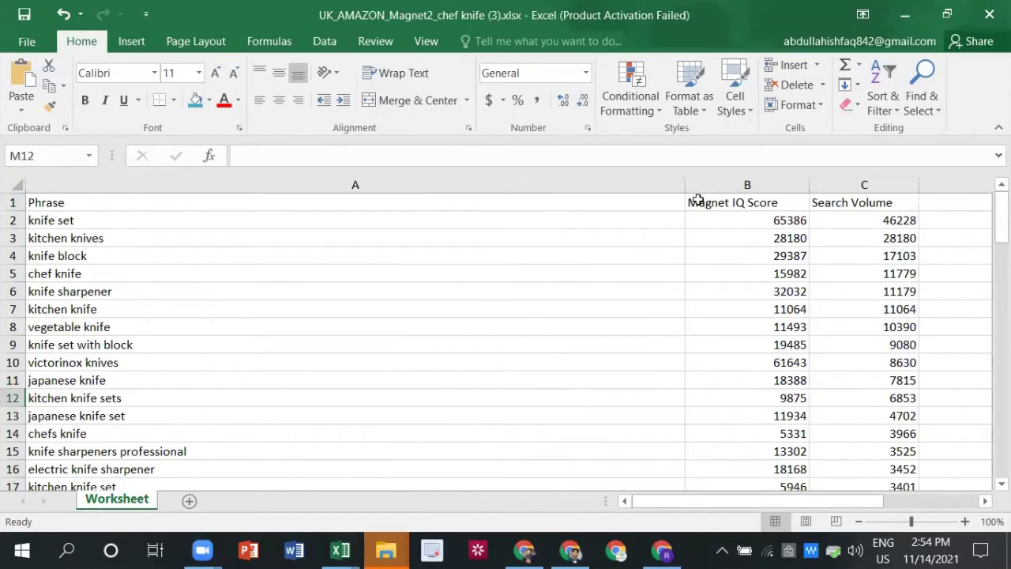
pyautogui.moveTo(698, 196); pyautogui.dragTo(809, 467)
pyautogui.press('Delete')
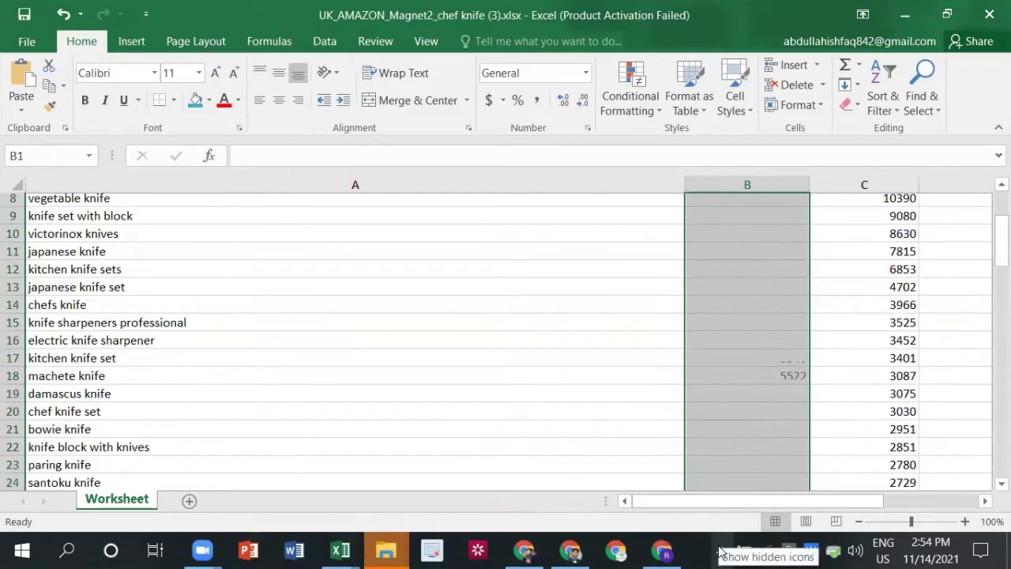
pyautogui.click(839, 239)
pyautogui.click(864, 203)
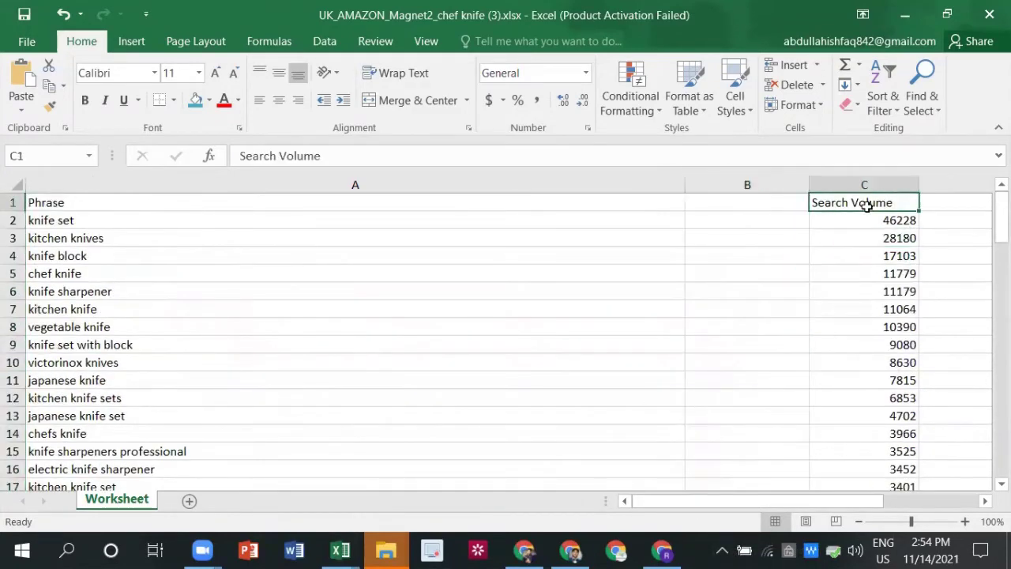
pyautogui.rightClick(891, 421)
pyautogui.click(883, 326)
pyautogui.click(863, 203)
pyautogui.click(810, 268)
# - Copy the whole Phrase column, from its header down to the last keyword in row 88
pyautogui.moveTo(433, 203); pyautogui.dragTo(428, 476)
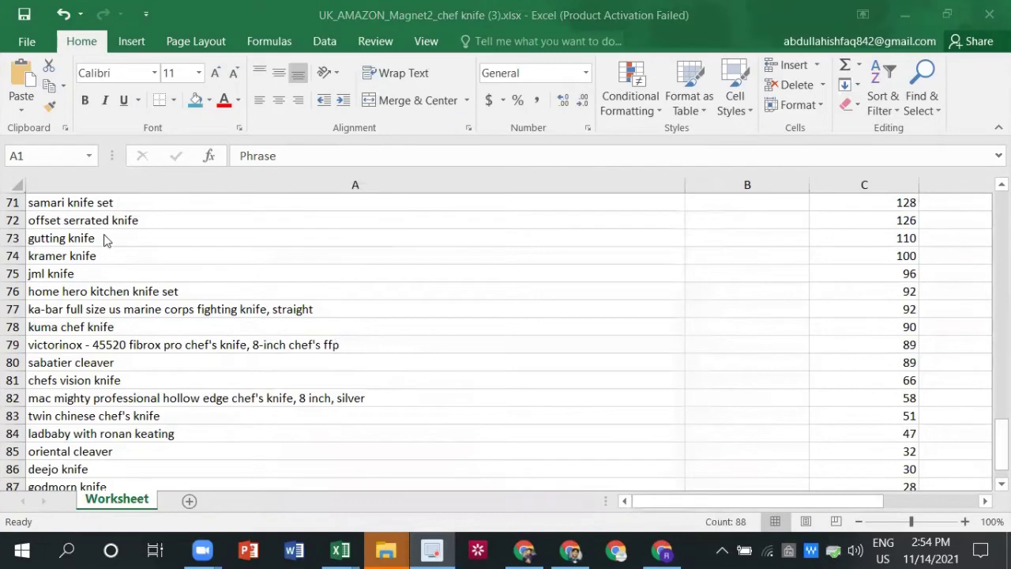
pyautogui.scroll(20, 476, 255)
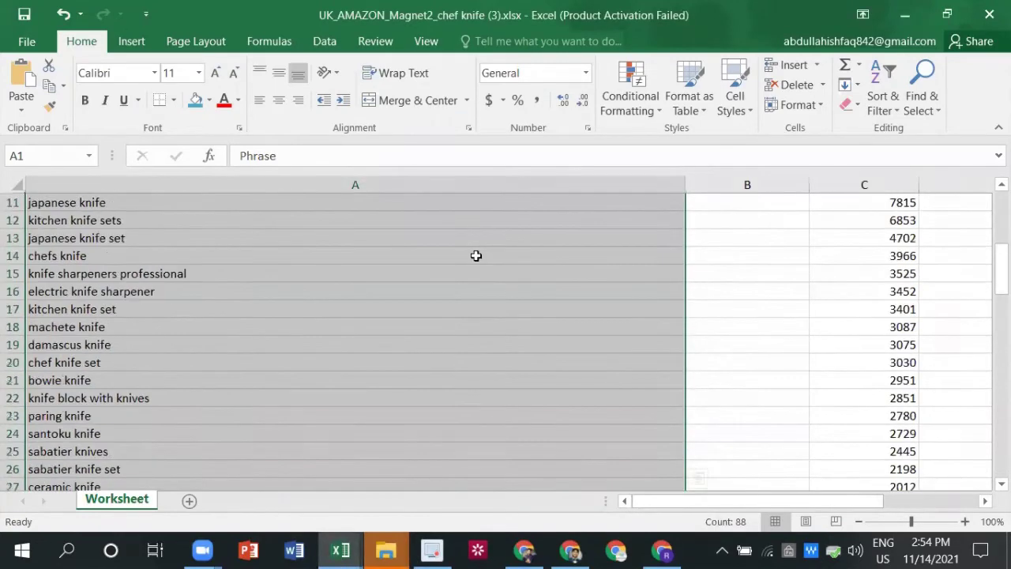
pyautogui.scroll(3, 476, 255)
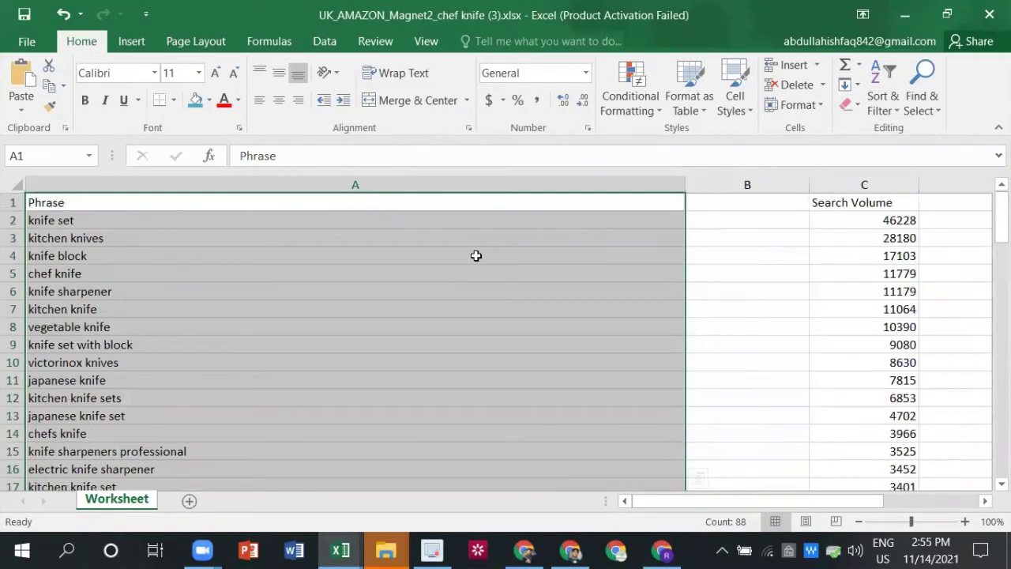
pyautogui.hotkey('ctrl', 'c')
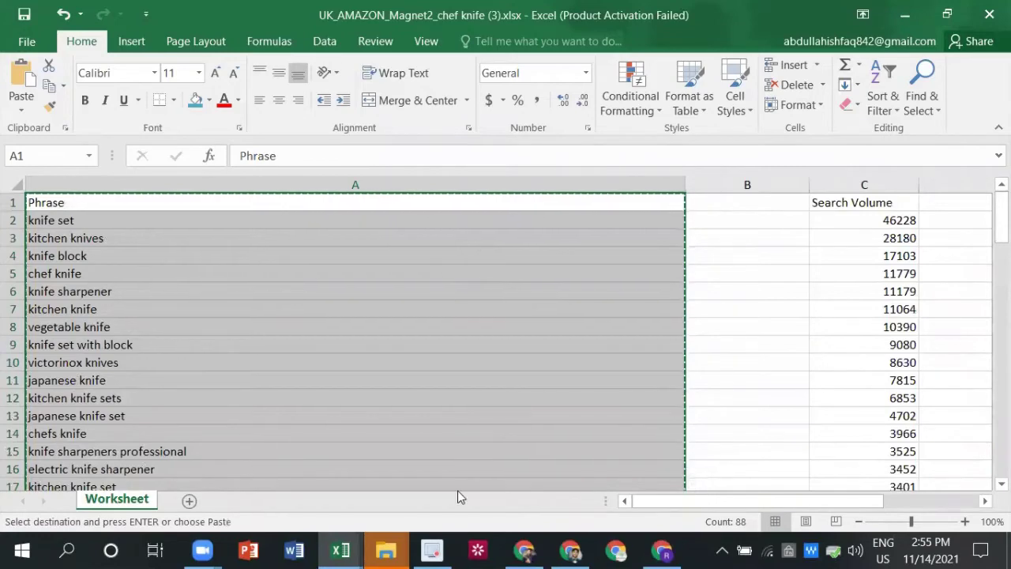
# - Switch to the Cerebro workbook and add a new worksheet named MAGNET
pyautogui.click(334, 550)
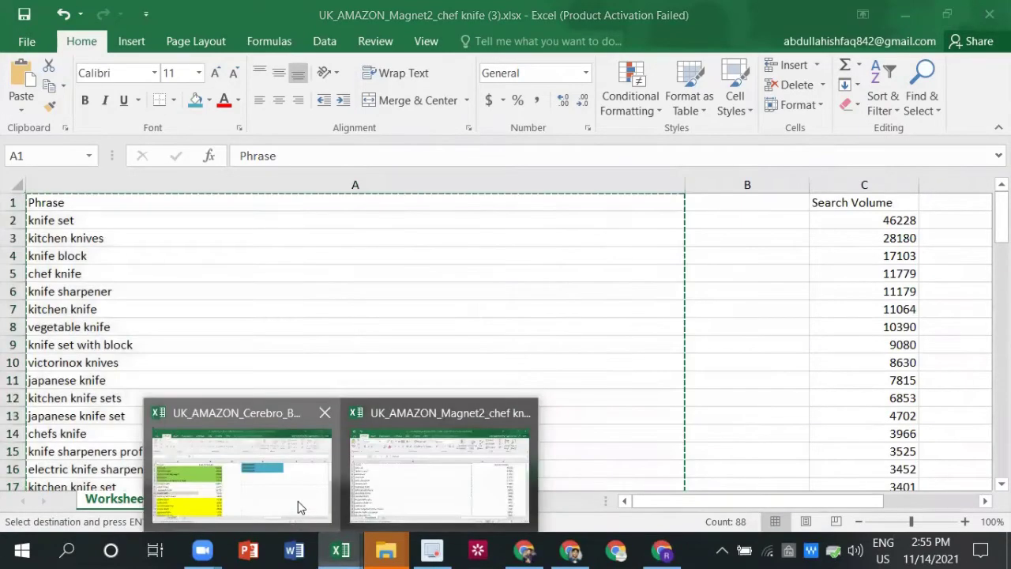
pyautogui.click(297, 500)
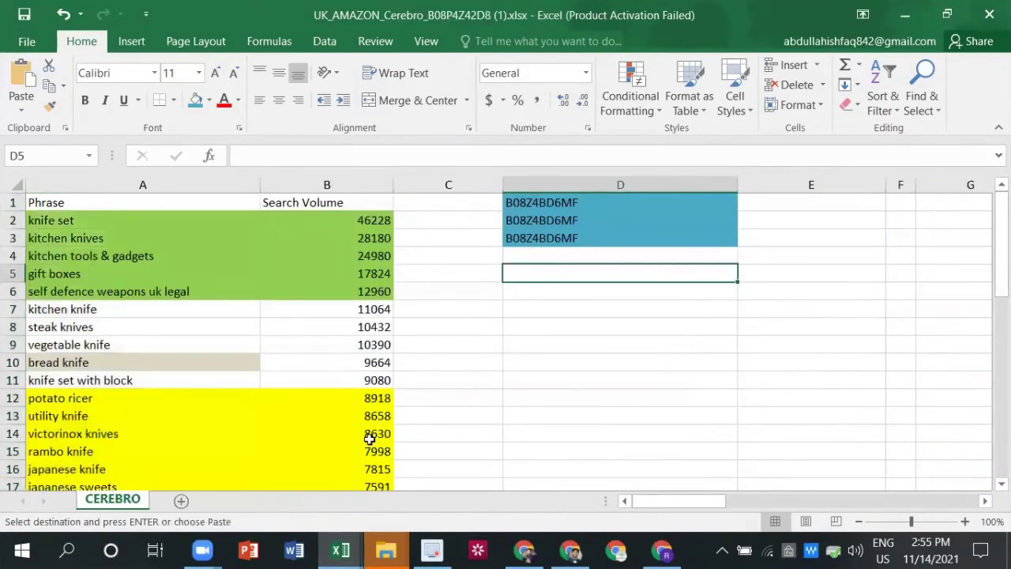
pyautogui.click(180, 500)
pyautogui.doubleClick(176, 500)
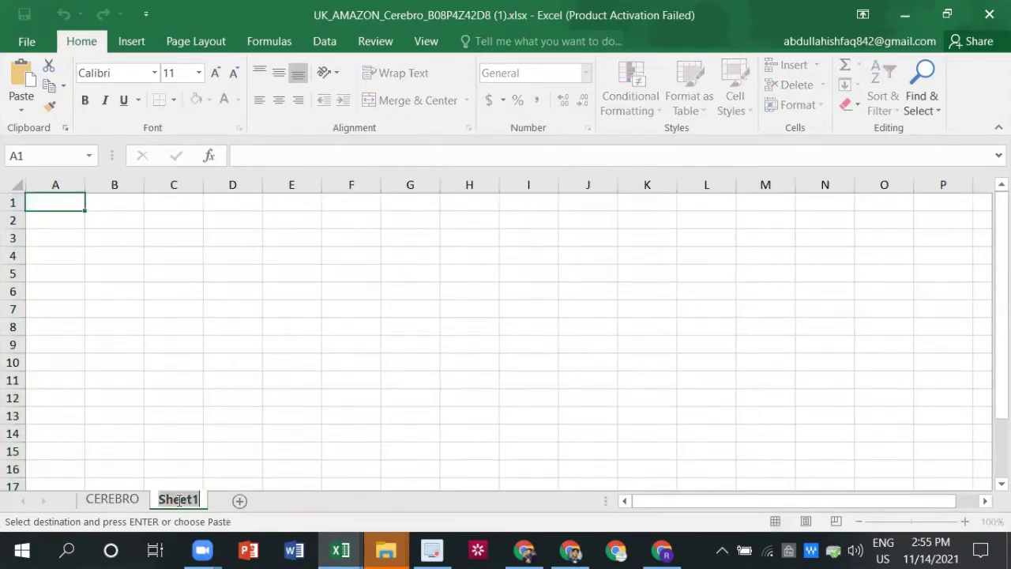
pyautogui.write('MAGNET')
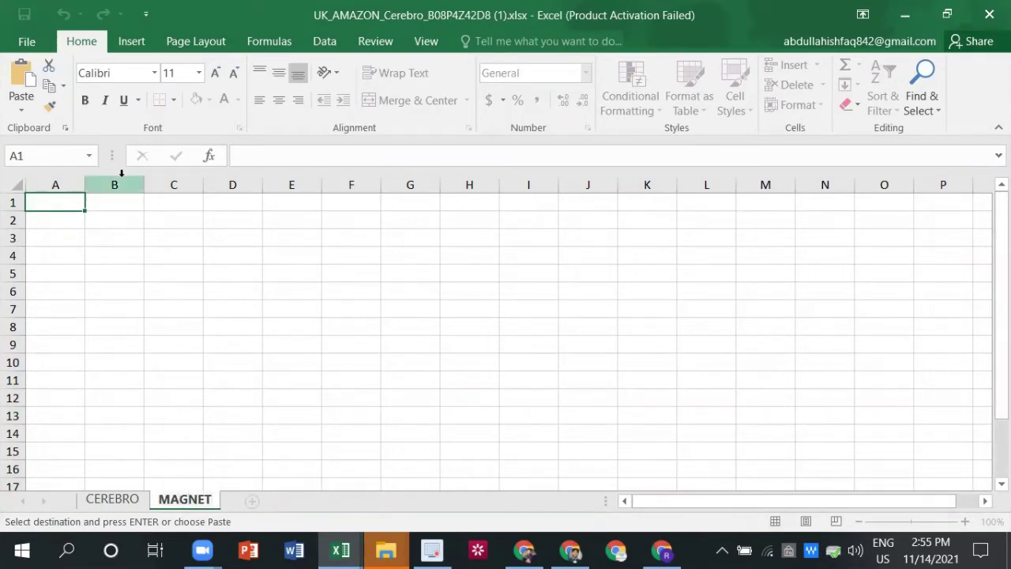
# - Paste the copied phrases into the MAGNET sheet starting at cell A1
pyautogui.click(54, 203)
pyautogui.hotkey('ctrl', 'v')
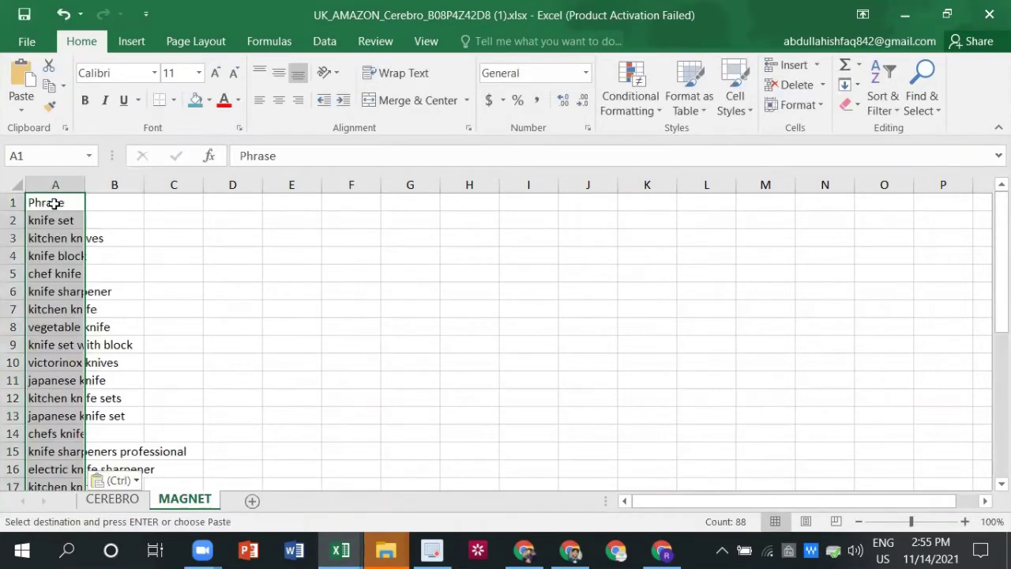
pyautogui.click(186, 208)
pyautogui.click(225, 198)
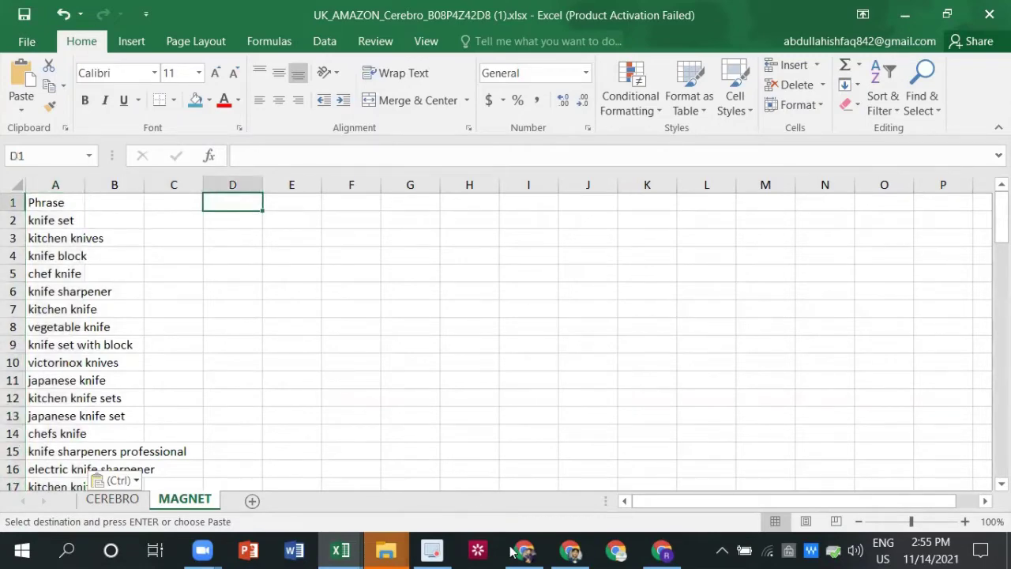
# - Return to the Magnet export workbook and copy the Search Volume column, C1 through C88
pyautogui.moveTo(356, 551)
pyautogui.click(397, 502)
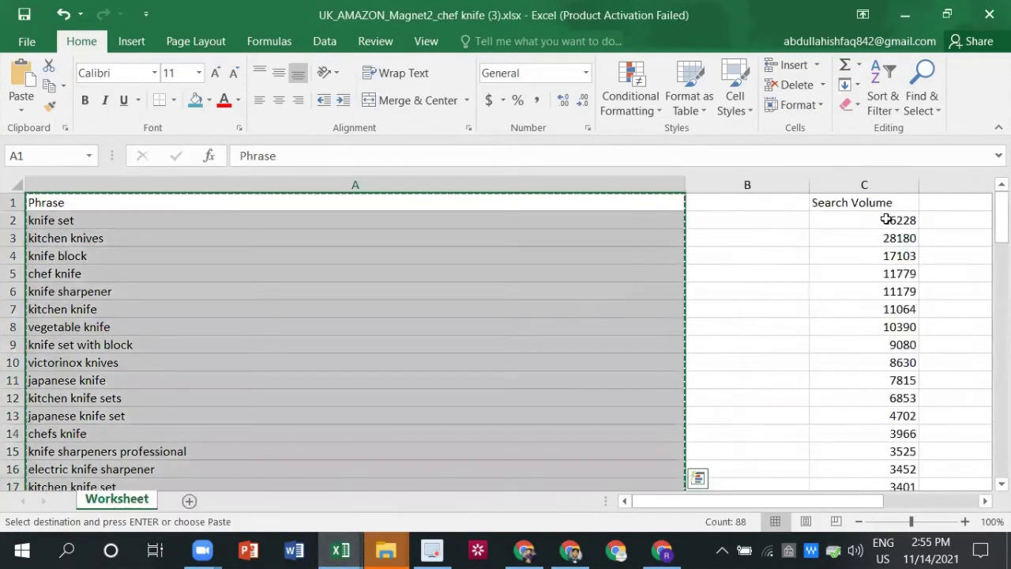
pyautogui.click(852, 202)
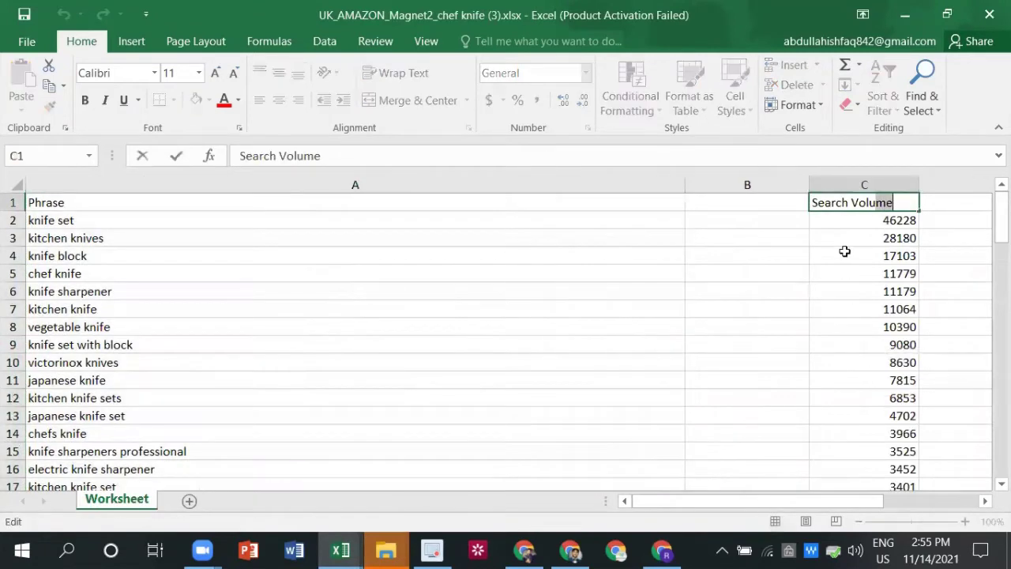
pyautogui.moveTo(853, 199); pyautogui.dragTo(869, 255)
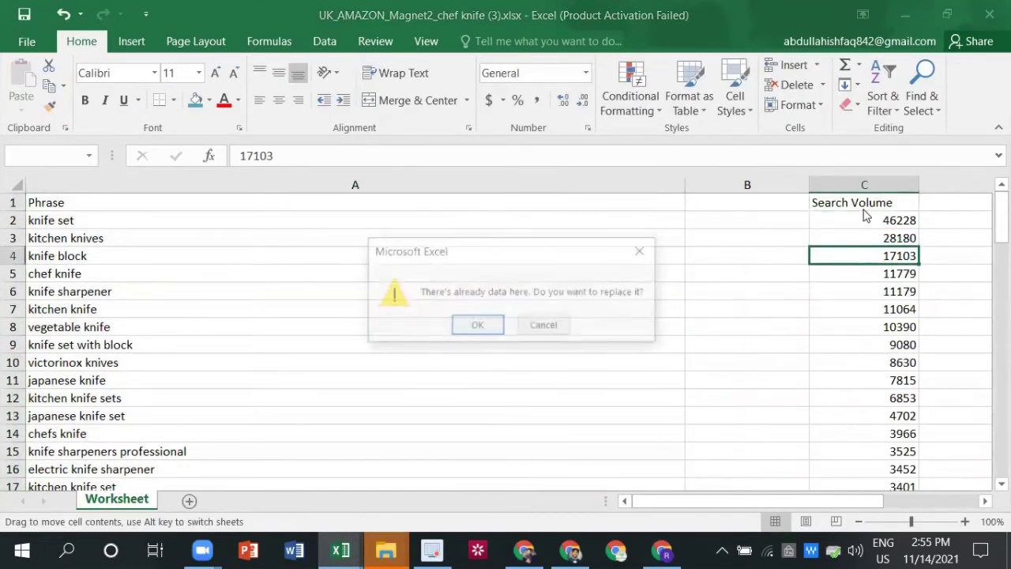
pyautogui.click(644, 250)
pyautogui.moveTo(835, 200); pyautogui.dragTo(852, 440)
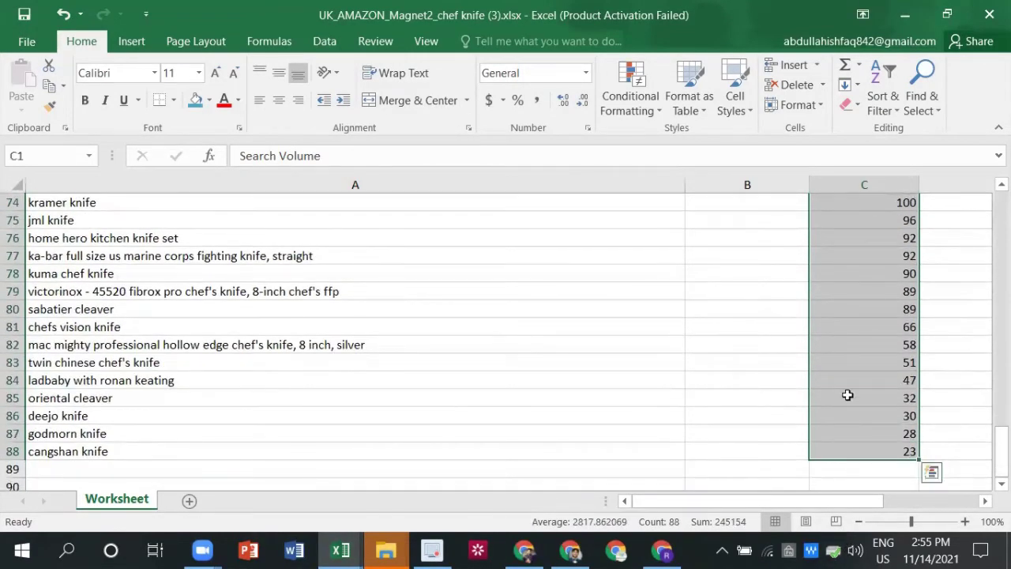
pyautogui.hotkey('ctrl', 'c')
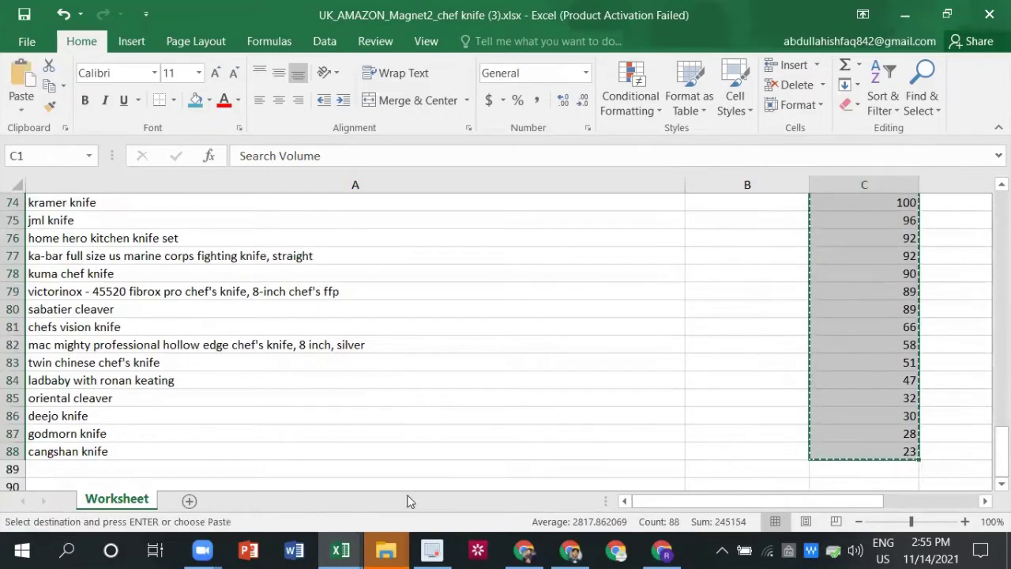
# - Paste the copied search volumes into the Cerebro workbook's MAGNET sheet starting at cell F1
pyautogui.moveTo(341, 550)
pyautogui.click(234, 469)
pyautogui.click(237, 202)
pyautogui.click(556, 233)
pyautogui.click(313, 203)
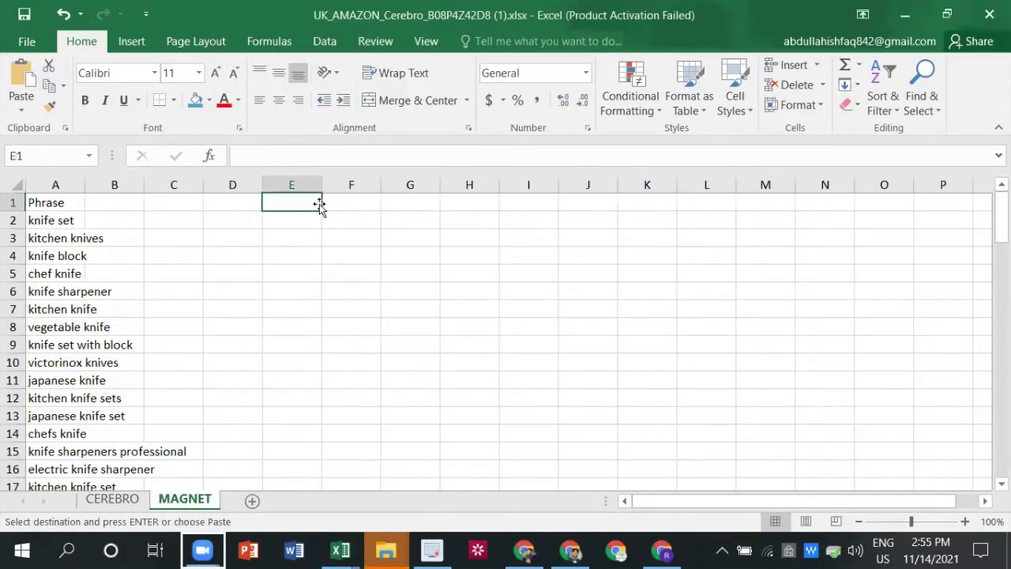
pyautogui.click(353, 202)
pyautogui.moveTo(360, 213); pyautogui.dragTo(360, 206)
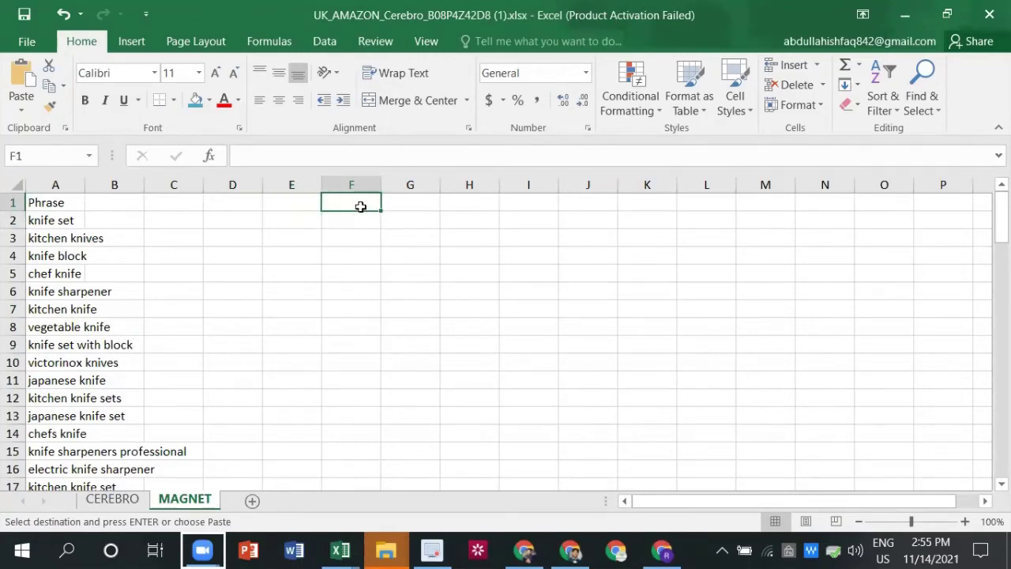
pyautogui.hotkey('ctrl', 'v')
pyautogui.click(480, 253)
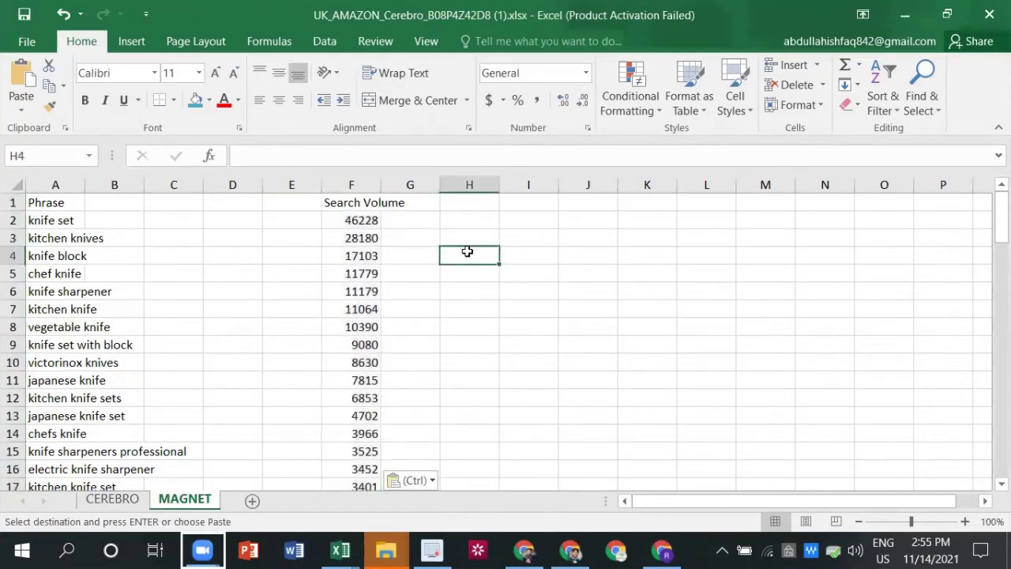
pyautogui.click(133, 498)
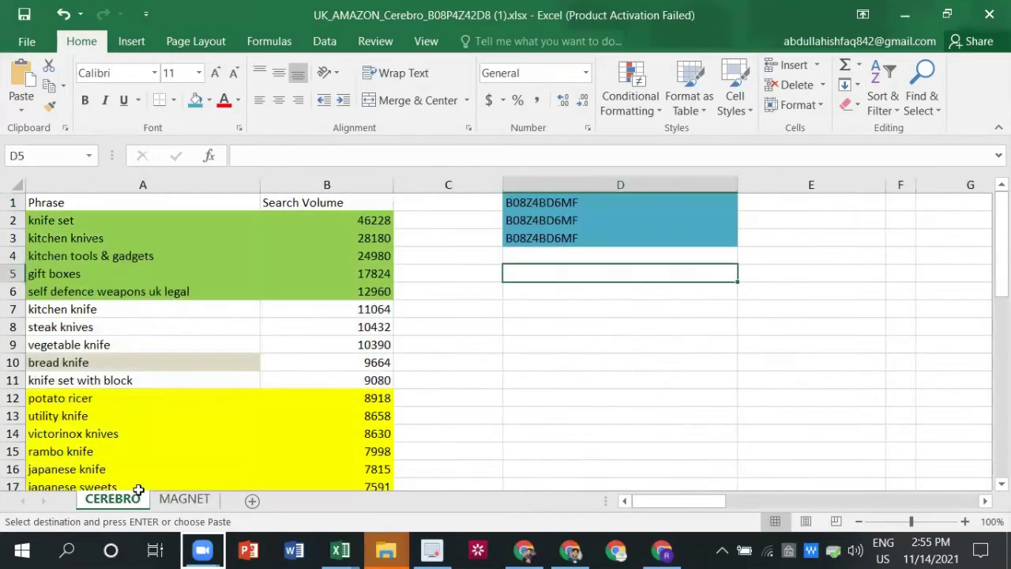
pyautogui.click(201, 496)
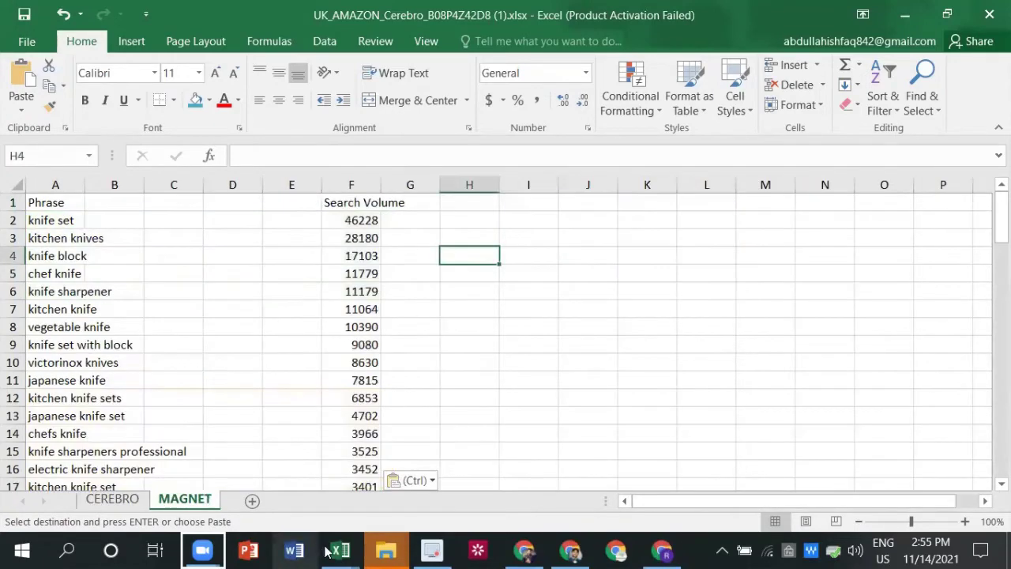
pyautogui.moveTo(340, 551)
pyautogui.click(522, 412)
pyautogui.click(512, 296)
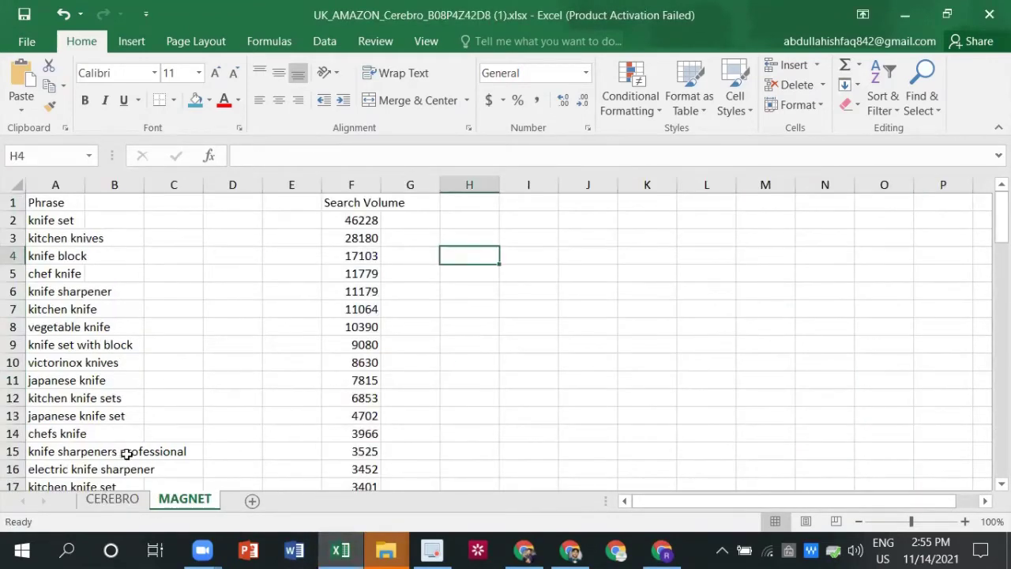
pyautogui.click(144, 500)
pyautogui.click(185, 499)
# - Fill the knife set cell A2 on the MAGNET sheet with the standard green colour
pyautogui.click(68, 220)
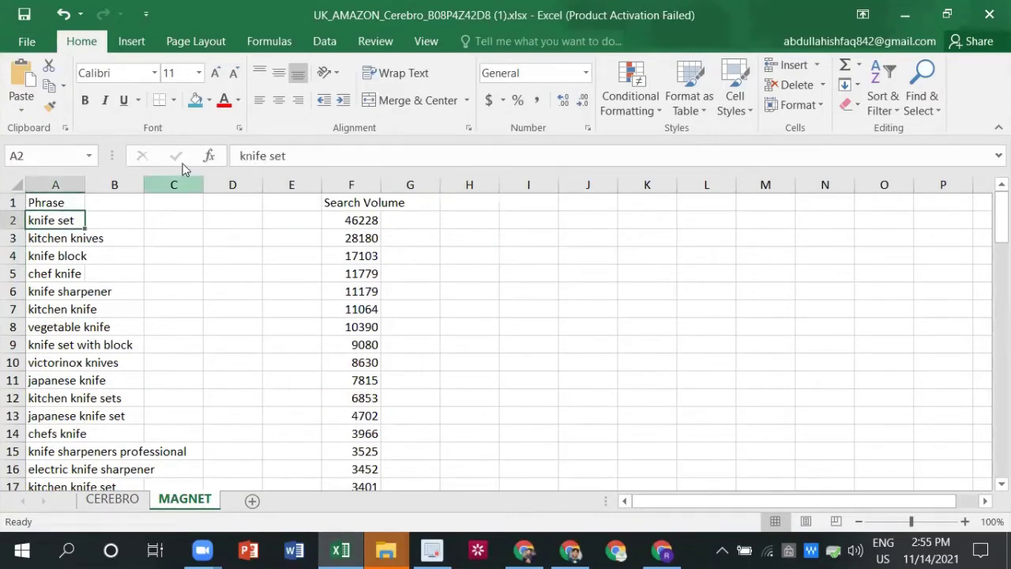
pyautogui.click(212, 100)
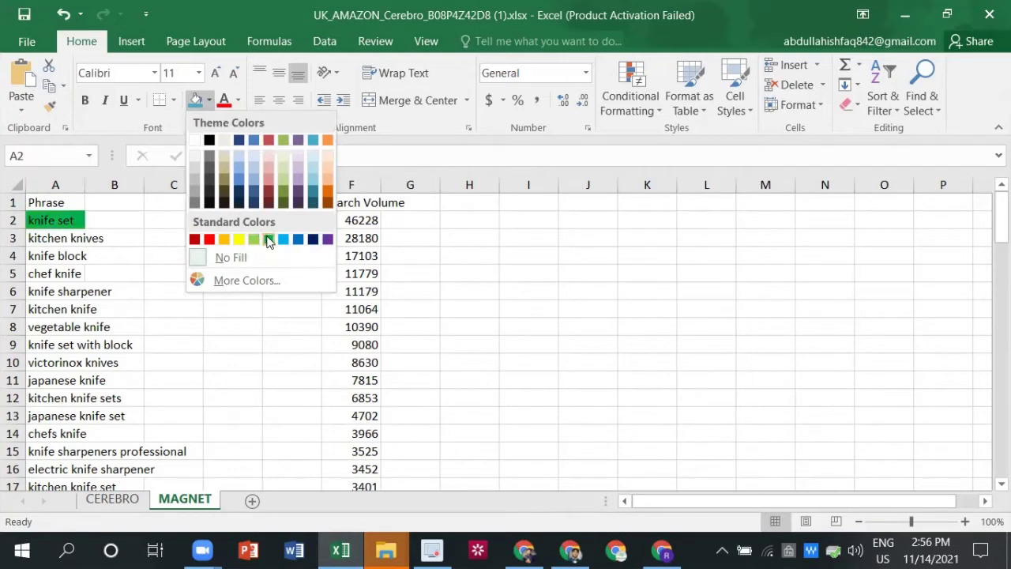
pyautogui.click(268, 239)
pyautogui.click(126, 238)
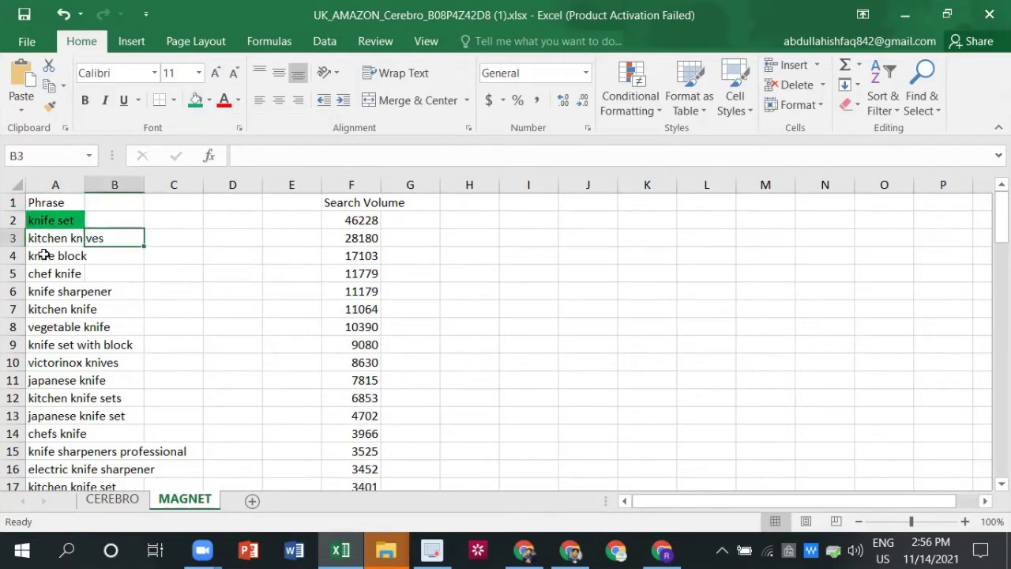
# - Highlight the kitchen knives phrase across A3:B3 on the MAGNET sheet with a yellow fill
pyautogui.click(66, 233)
pyautogui.moveTo(84, 241); pyautogui.dragTo(95, 240)
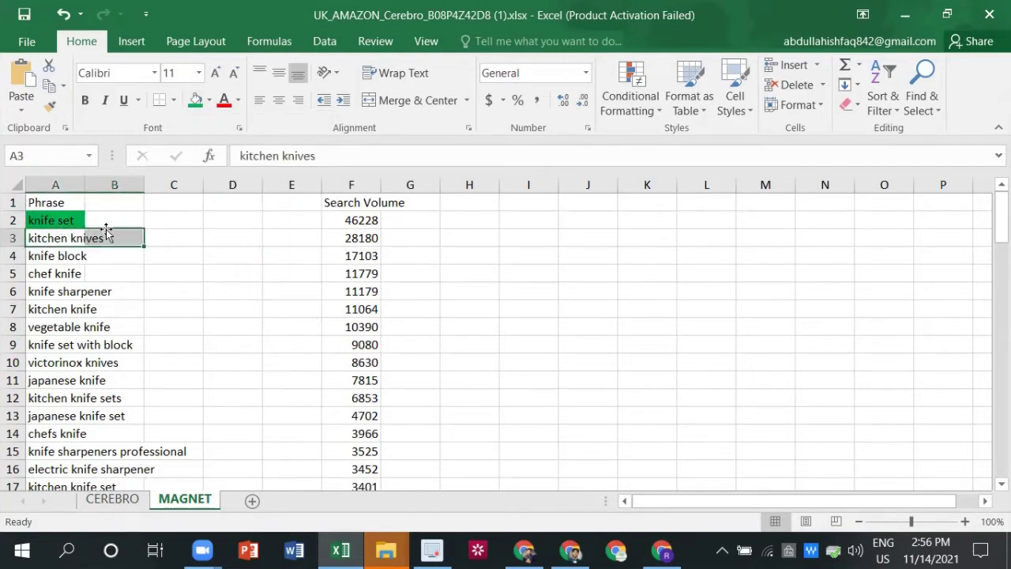
pyautogui.click(197, 101)
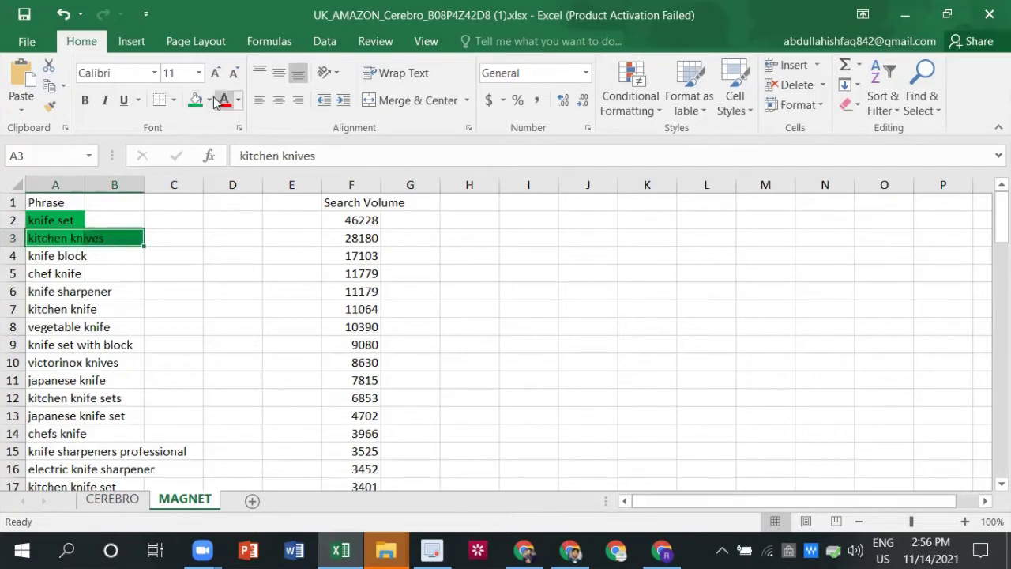
pyautogui.click(208, 100)
pyautogui.click(235, 242)
pyautogui.click(105, 253)
# - Look through the MAGNET sheet's list of phrases and their search volumes
pyautogui.scroll(-1, 118, 257)
pyautogui.scroll(1, 118, 253)
pyautogui.scroll(-1, 134, 261)
pyautogui.scroll(1, 434, 243)
pyautogui.moveTo(528, 260); pyautogui.dragTo(814, 380)
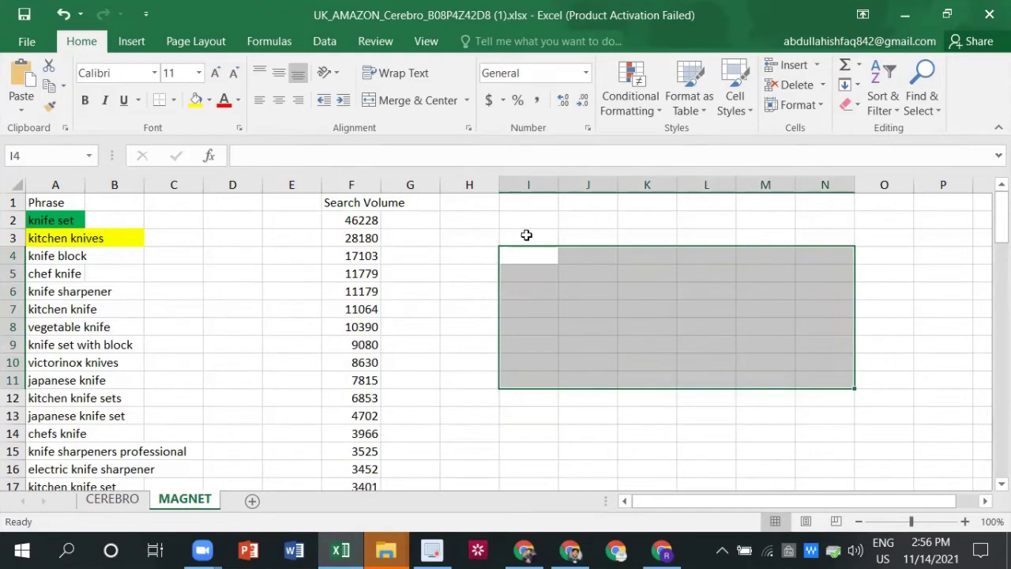
pyautogui.click(472, 216)
pyautogui.moveTo(524, 274); pyautogui.dragTo(730, 346)
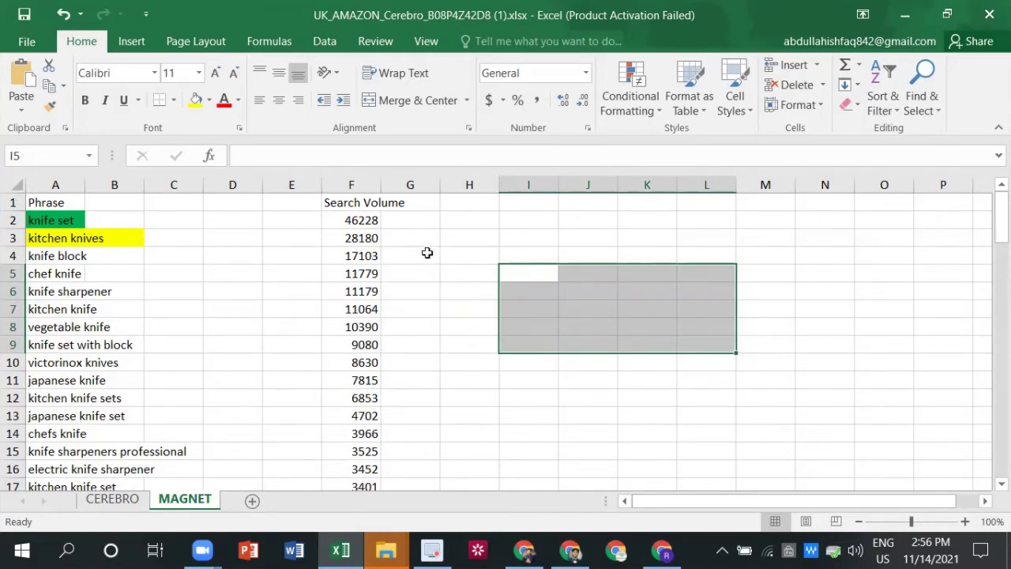
pyautogui.scroll(-15, 427, 253)
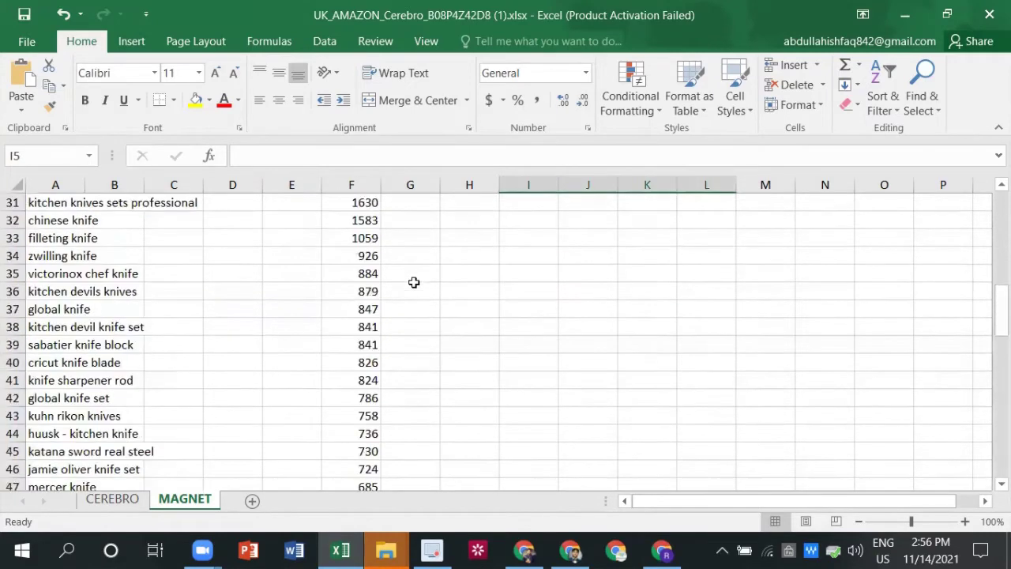
pyautogui.scroll(-11, 412, 281)
pyautogui.scroll(13, 412, 276)
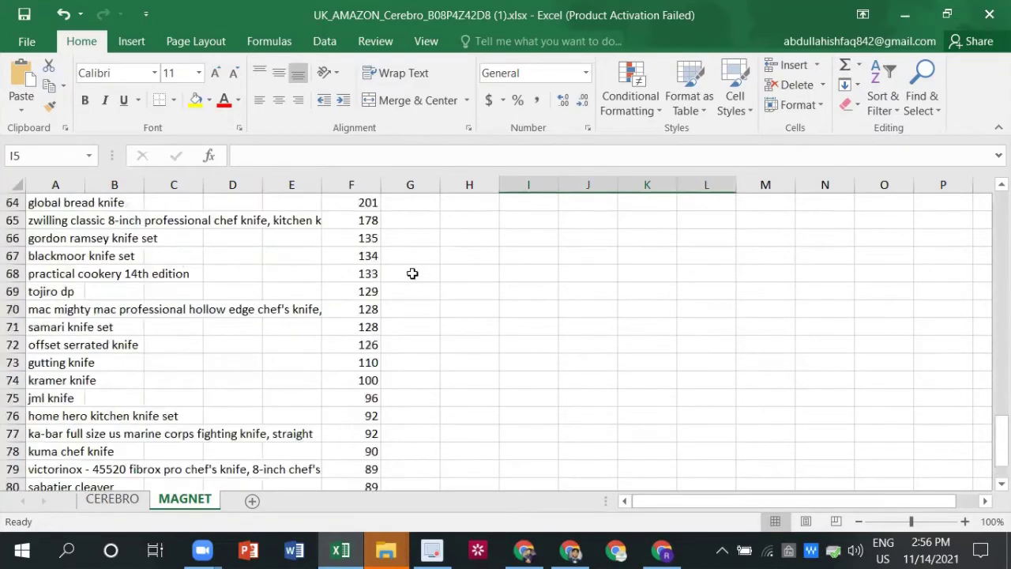
pyautogui.scroll(13, 412, 273)
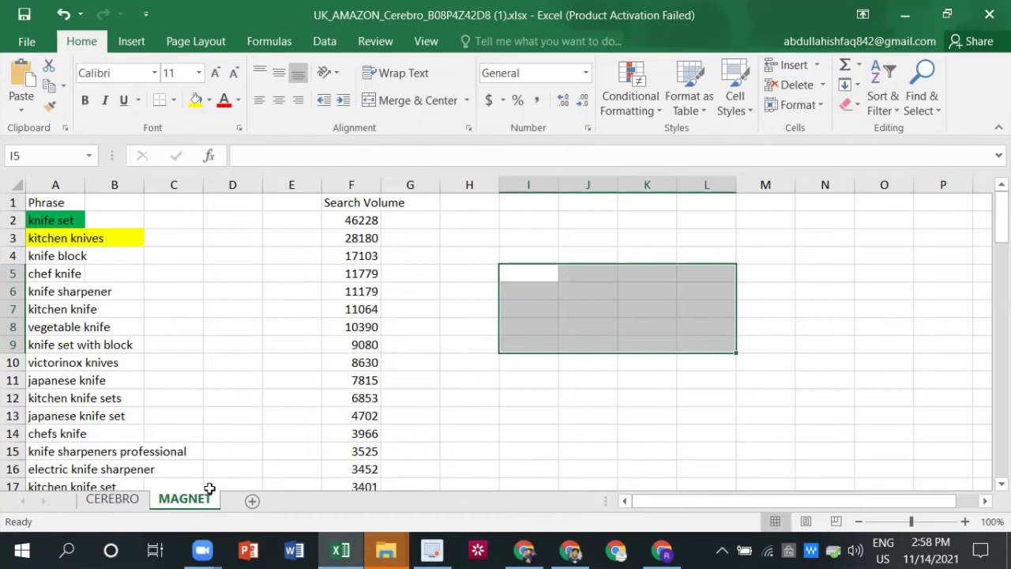
# - Add a new worksheet after MAGNET and name it US SPANISH
pyautogui.click(252, 501)
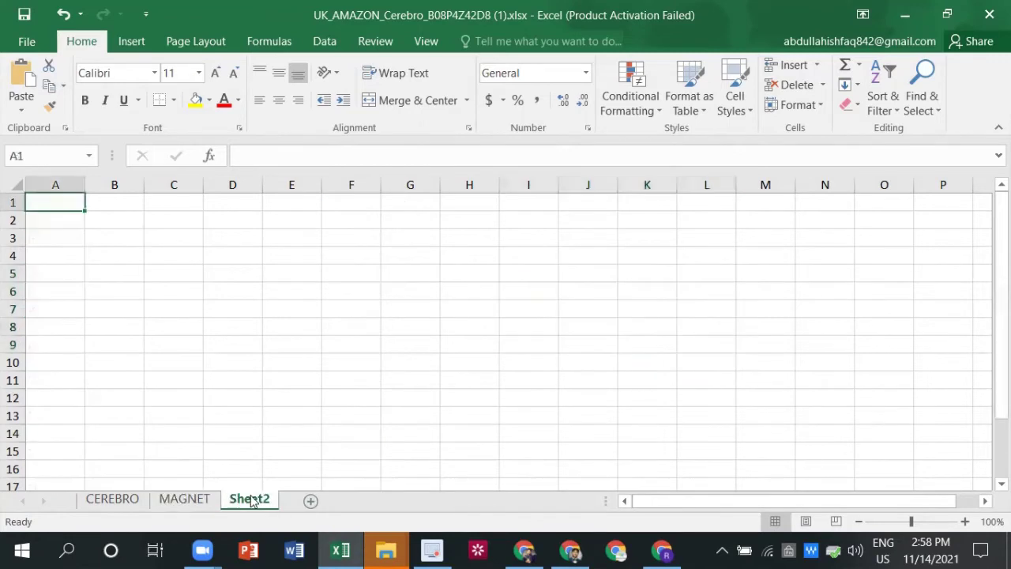
pyautogui.doubleClick(251, 499)
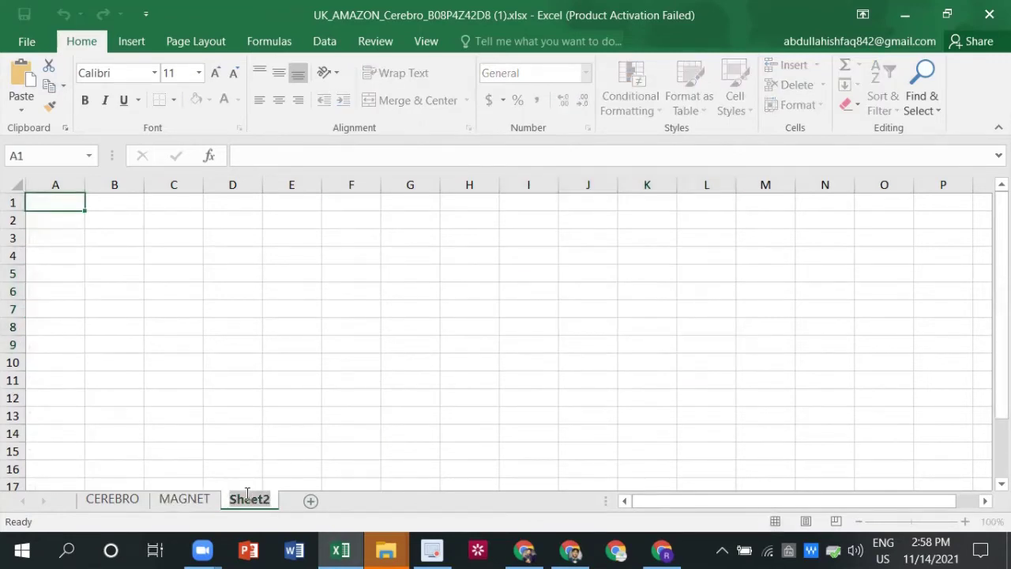
pyautogui.write('US-SPA')
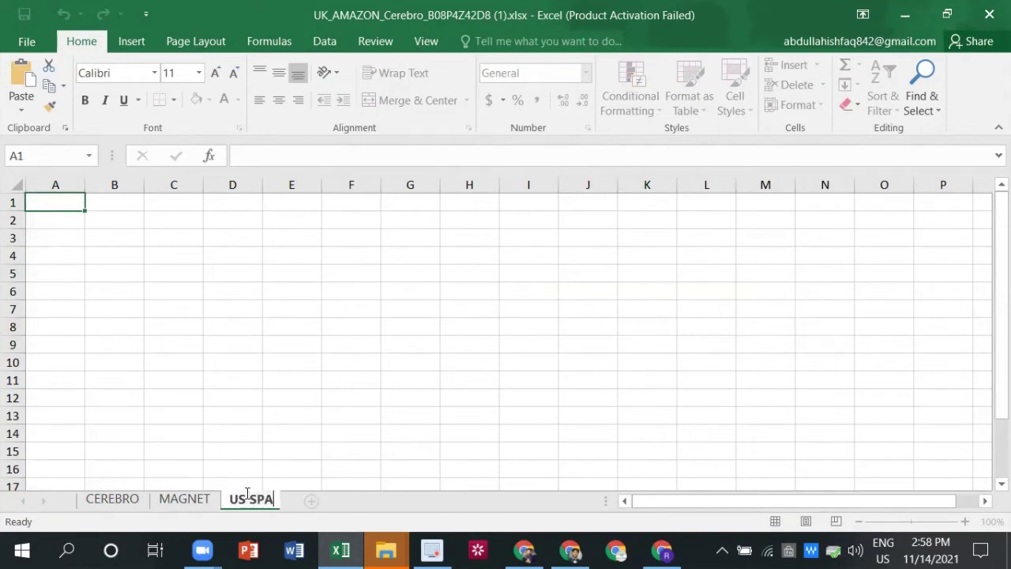
pyautogui.write('NISH')
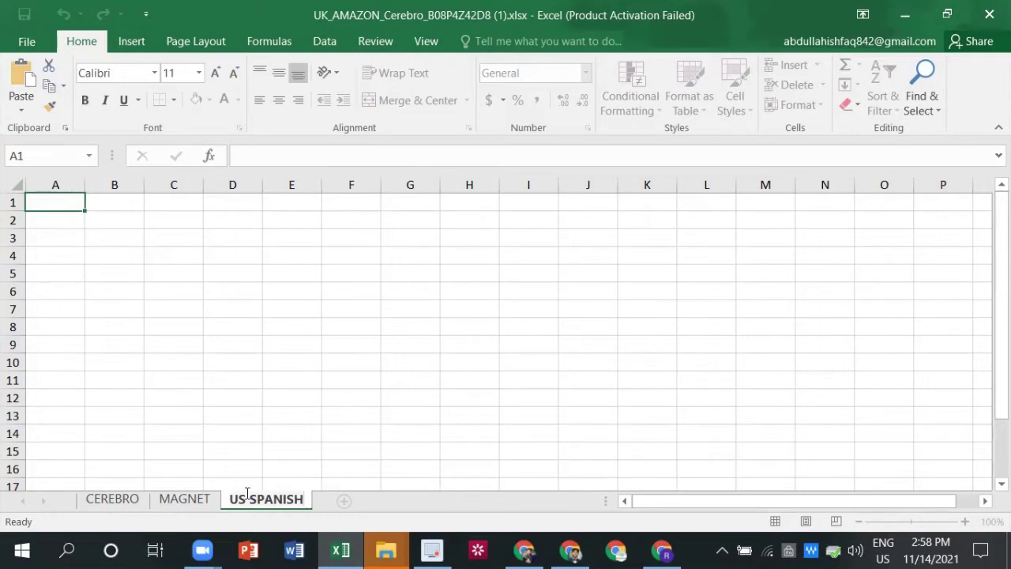
# - Copy the phrases knife set and kitchen knives from cells A2:A3 of the CEREBRO sheet
pyautogui.click(109, 499)
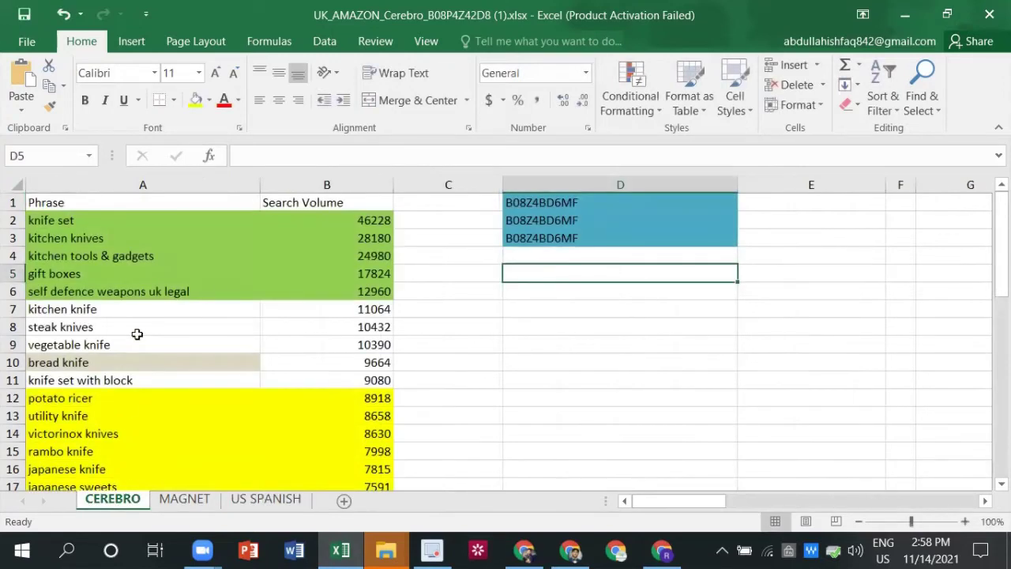
pyautogui.click(63, 219)
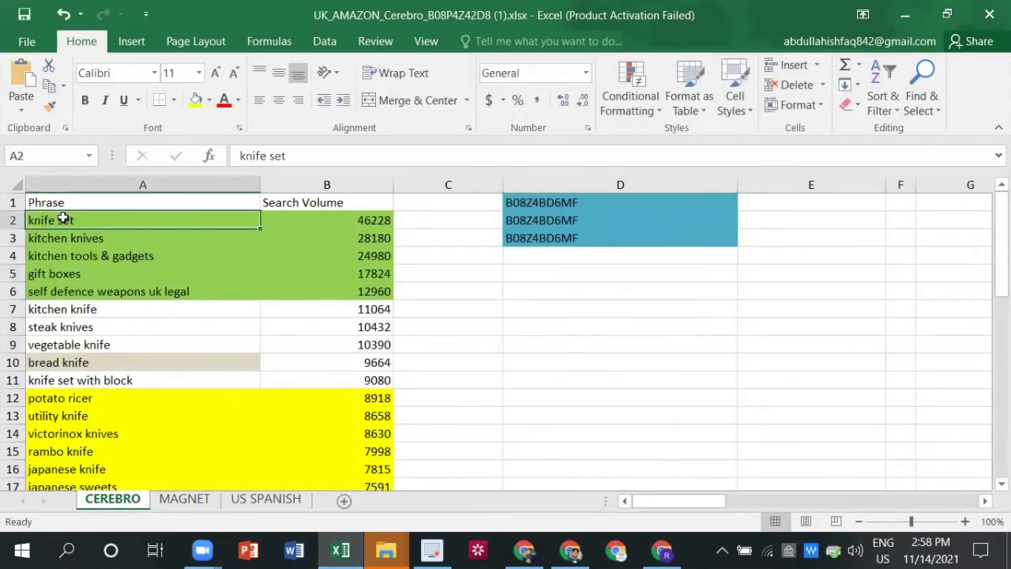
pyautogui.moveTo(67, 219); pyautogui.dragTo(88, 232)
pyautogui.rightClick(88, 232)
pyautogui.click(126, 176)
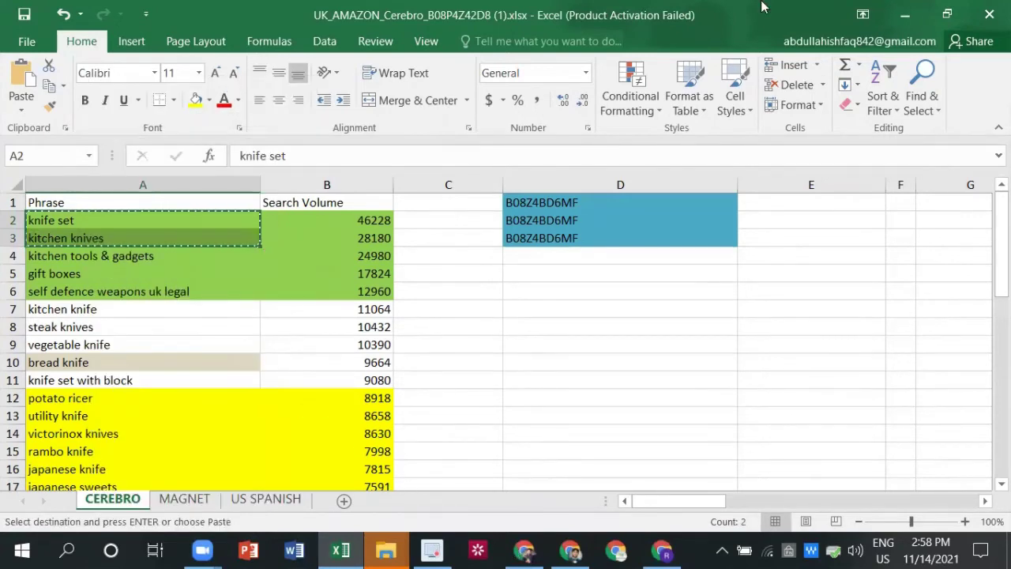
# - Switch to Chrome and search Google for "google translater"
pyautogui.hotkey('alt', 'Tab')
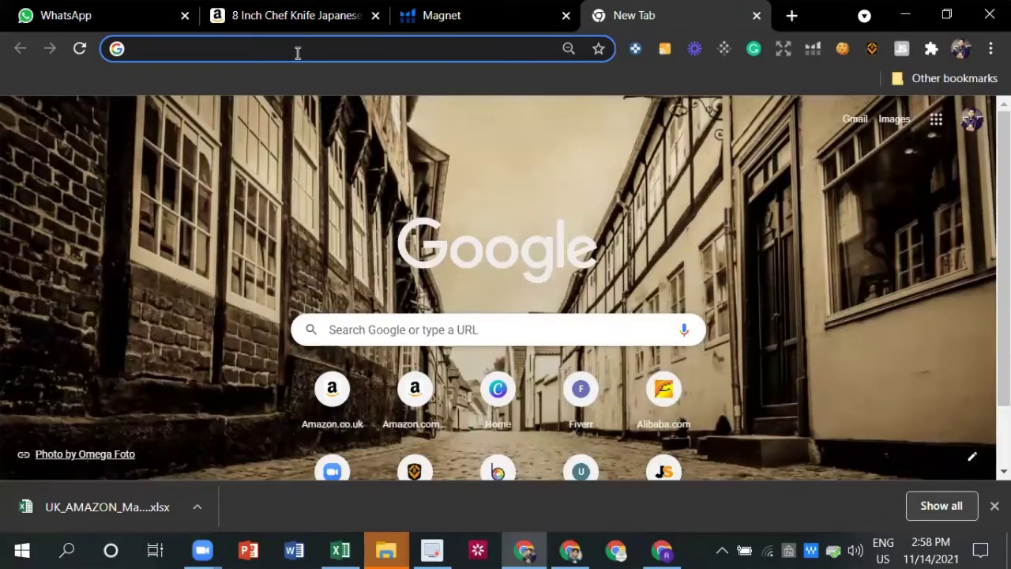
pyautogui.write('google translater')
pyautogui.press('Return')
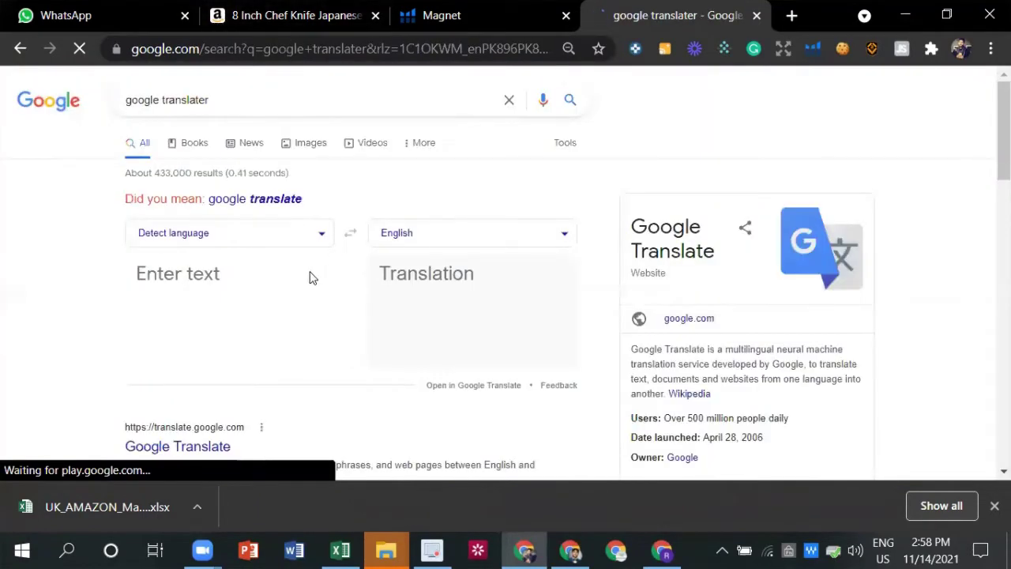
# - Set the translator from English to Spanish and paste the copied knife phrases as the source text
pyautogui.click(318, 235)
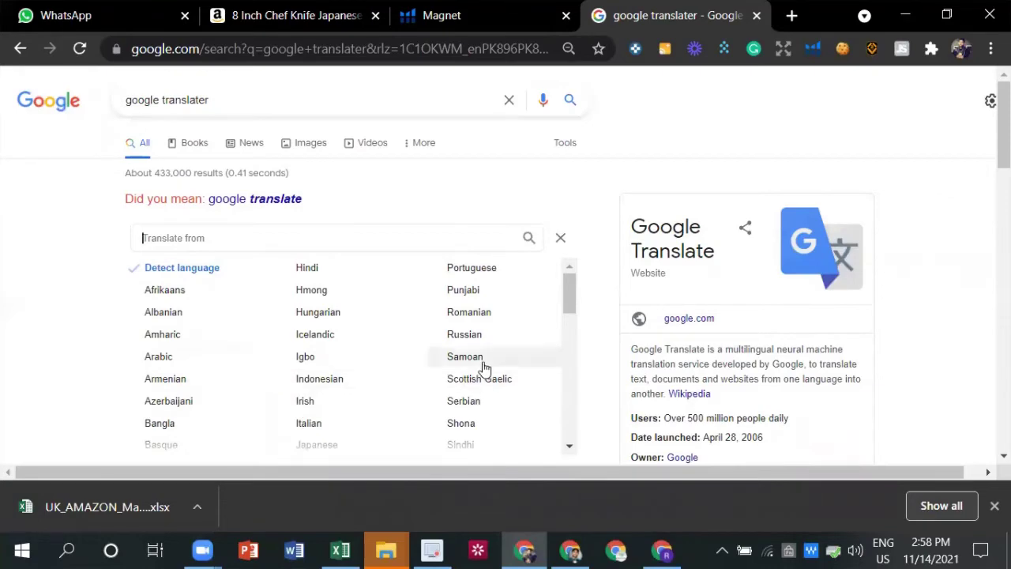
pyautogui.scroll(-1, 340, 375)
pyautogui.scroll(-5, 315, 369)
pyautogui.scroll(-4, 163, 418)
pyautogui.scroll(4, 248, 379)
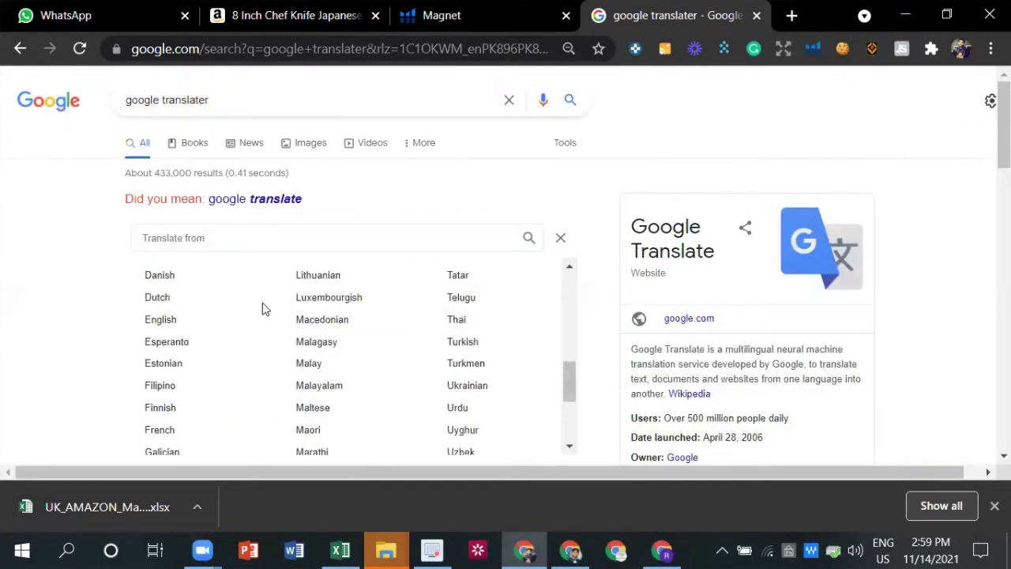
pyautogui.click(176, 323)
pyautogui.click(442, 238)
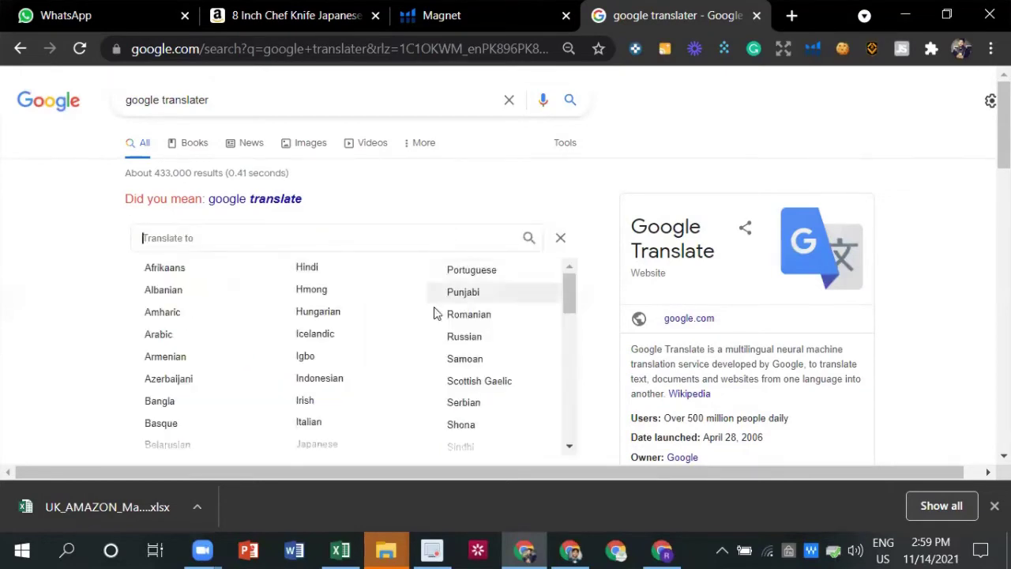
pyautogui.scroll(-4, 462, 384)
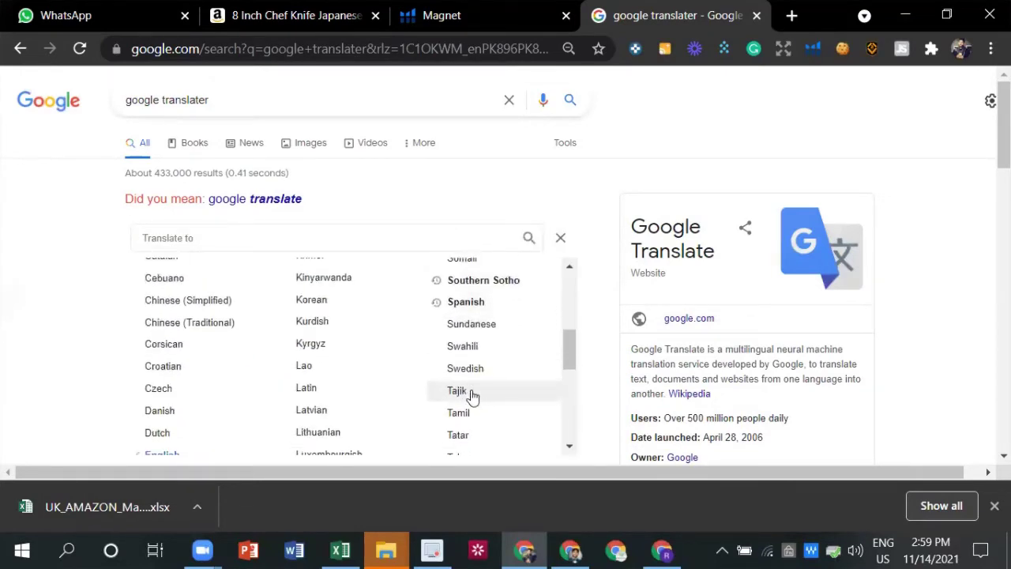
pyautogui.click(452, 300)
pyautogui.click(219, 305)
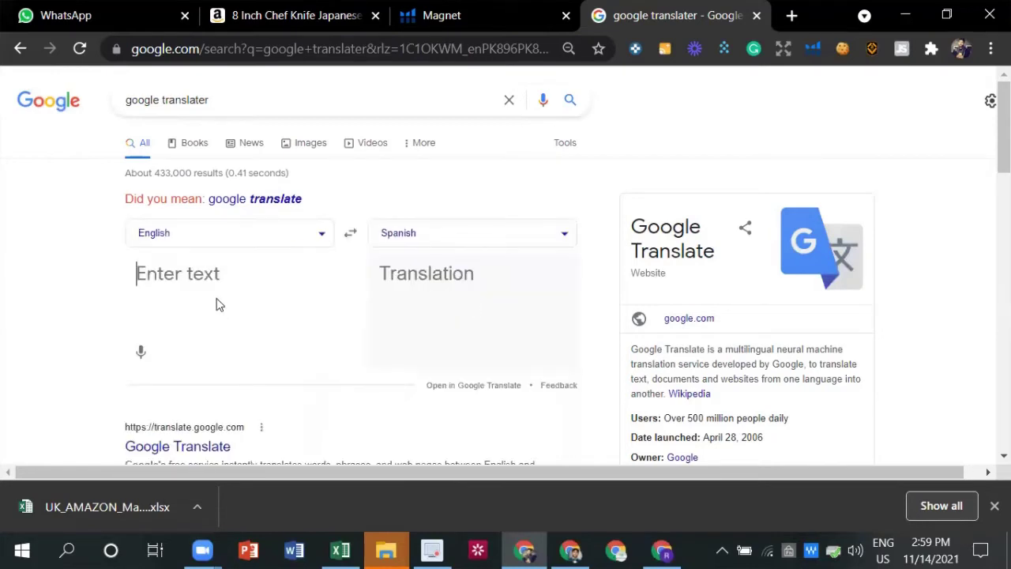
pyautogui.hotkey('ctrl', 'v')
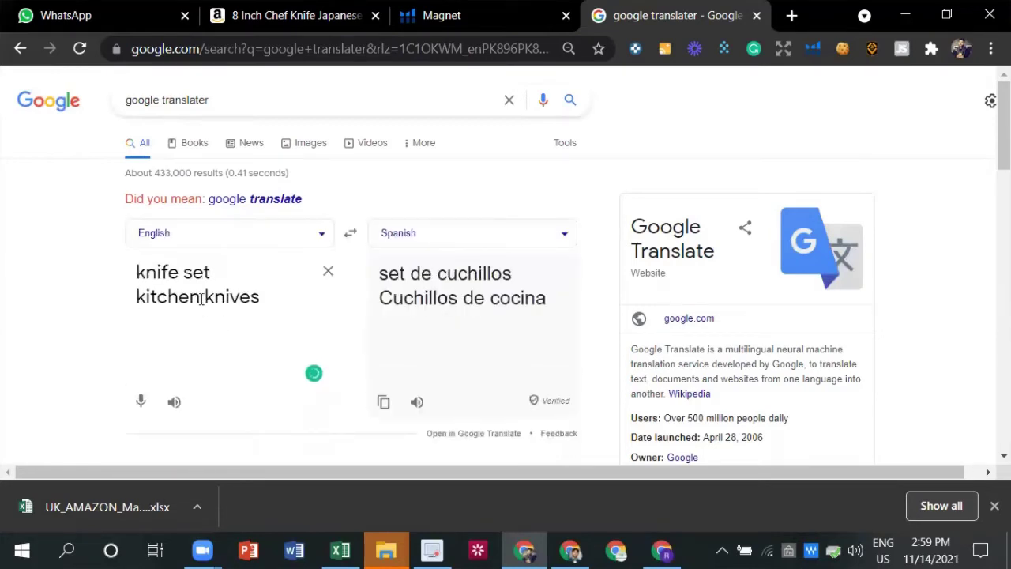
# - Return to the Excel workbook and copy the phrase kitchen knife from cell A7 of the CEREBRO sheet
pyautogui.click(339, 550)
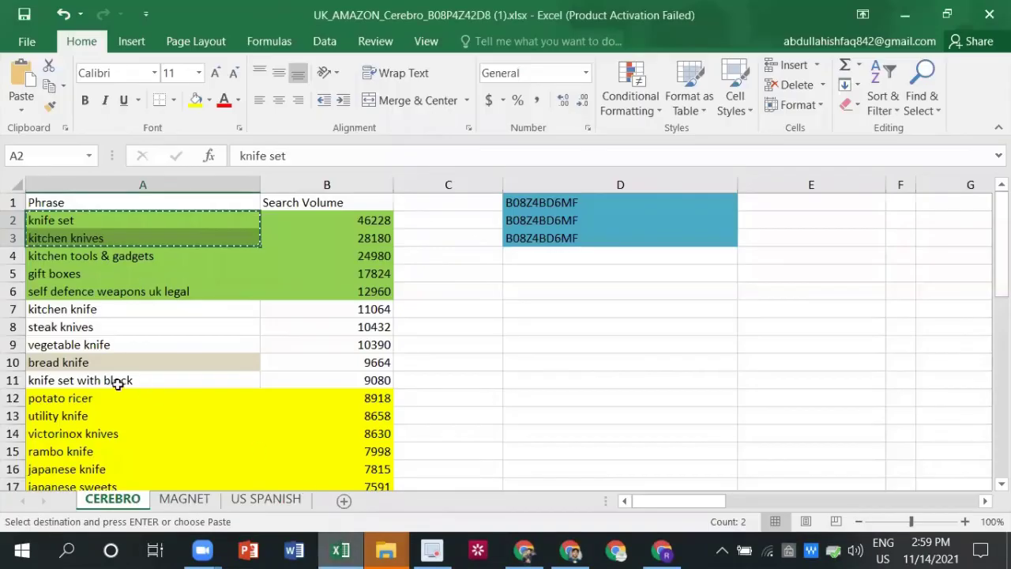
pyautogui.click(83, 308)
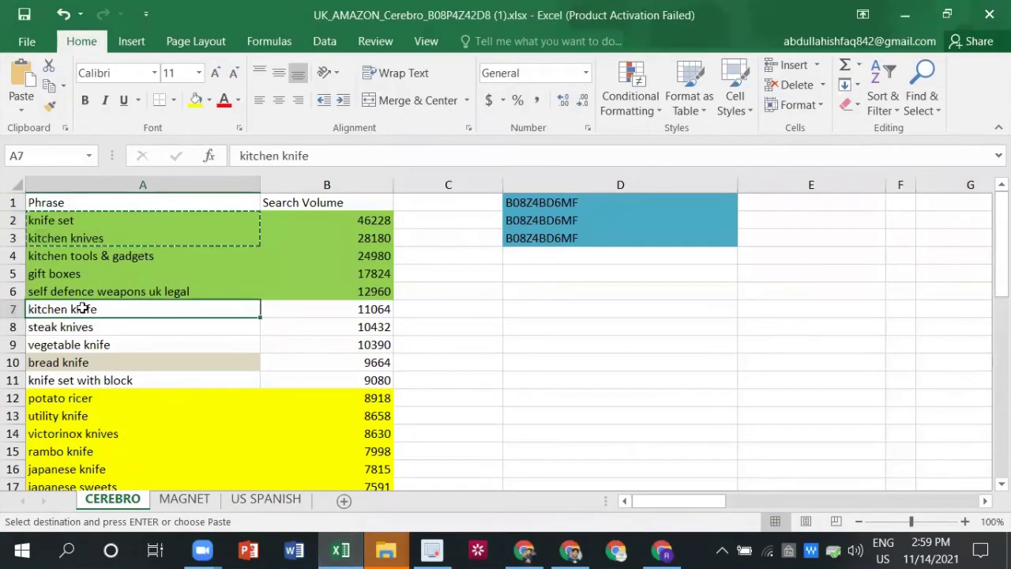
pyautogui.rightClick(83, 308)
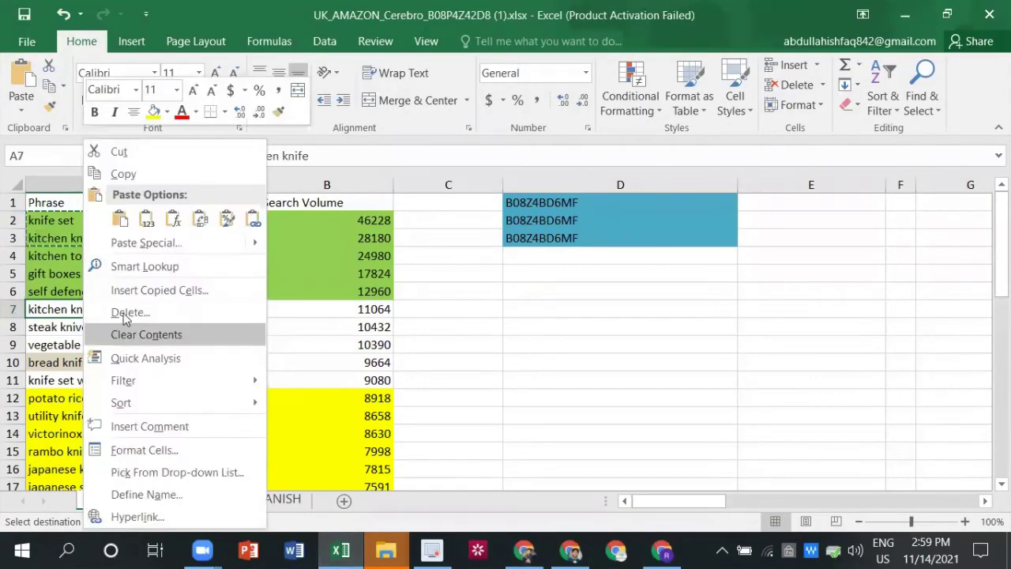
pyautogui.click(126, 173)
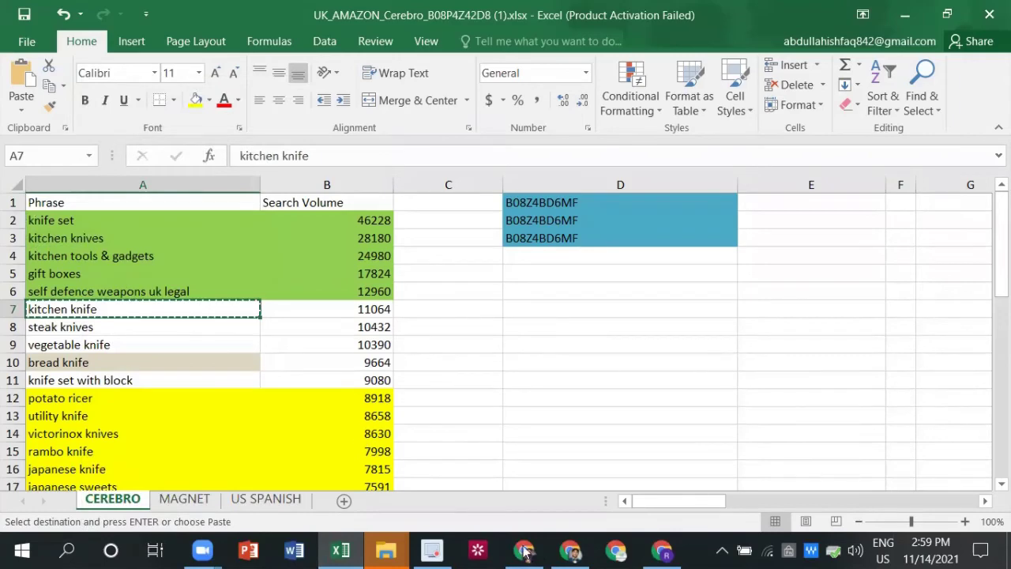
# - Switch back to Chrome and paste kitchen knife below kitchen knives in the translator's source text
pyautogui.hotkey('alt', 'Tab')
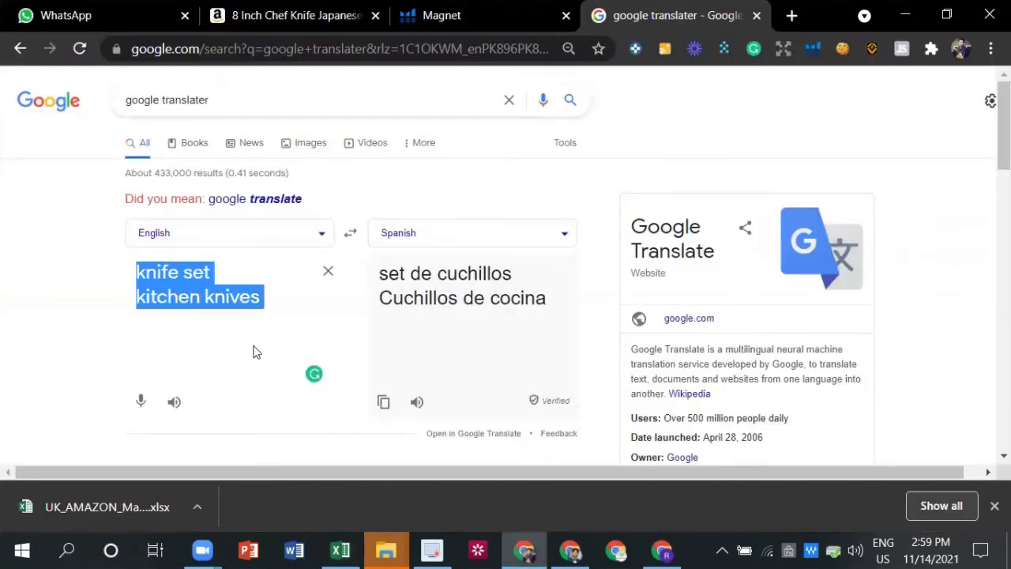
pyautogui.rightClick(252, 352)
pyautogui.click(213, 326)
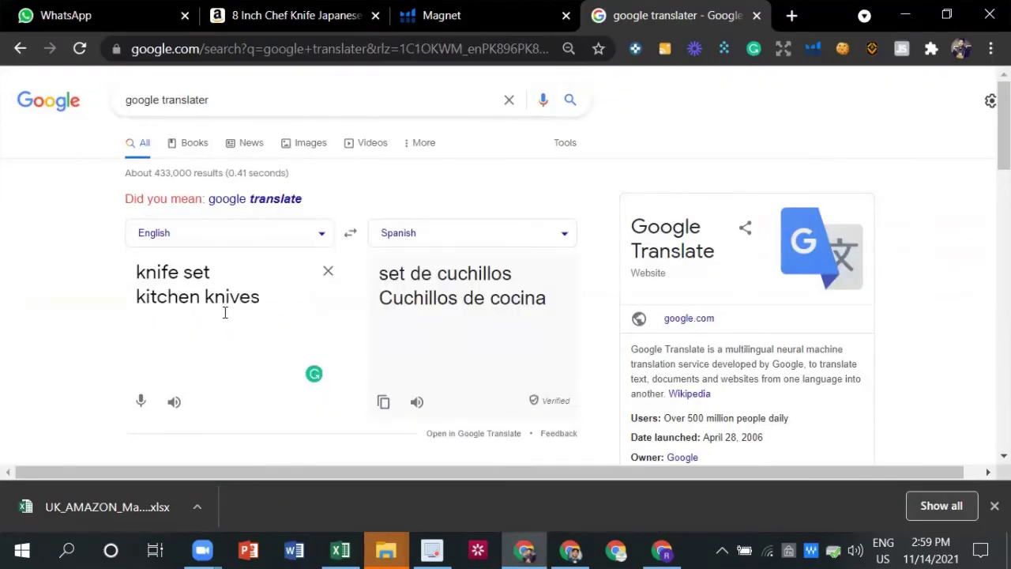
pyautogui.rightClick(220, 326)
pyautogui.click(277, 181)
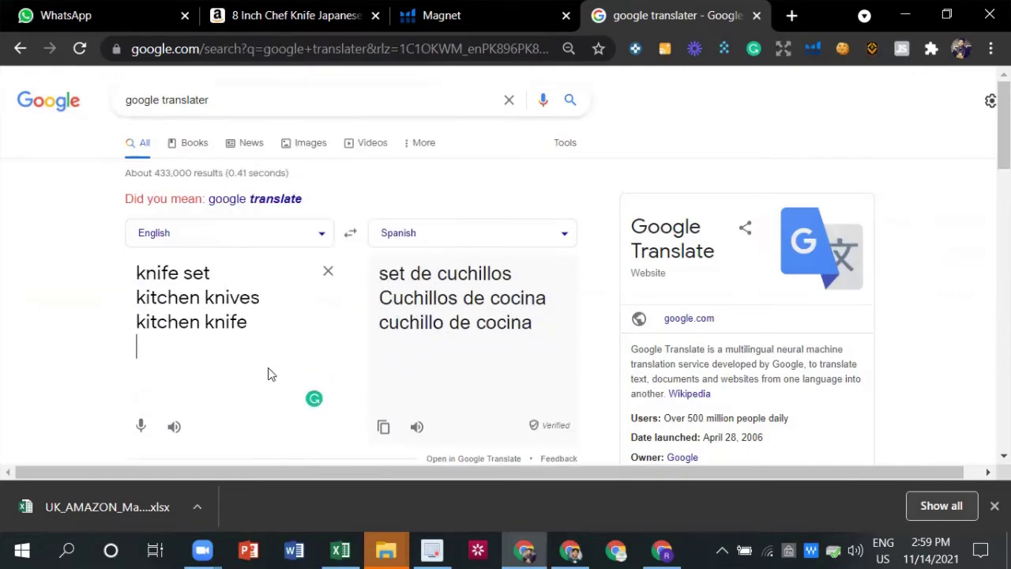
# - Switch to the Excel workbook and copy the phrases knife set through kitchen knife, cells A2:B7 of the MAGNET sheet
pyautogui.click(340, 551)
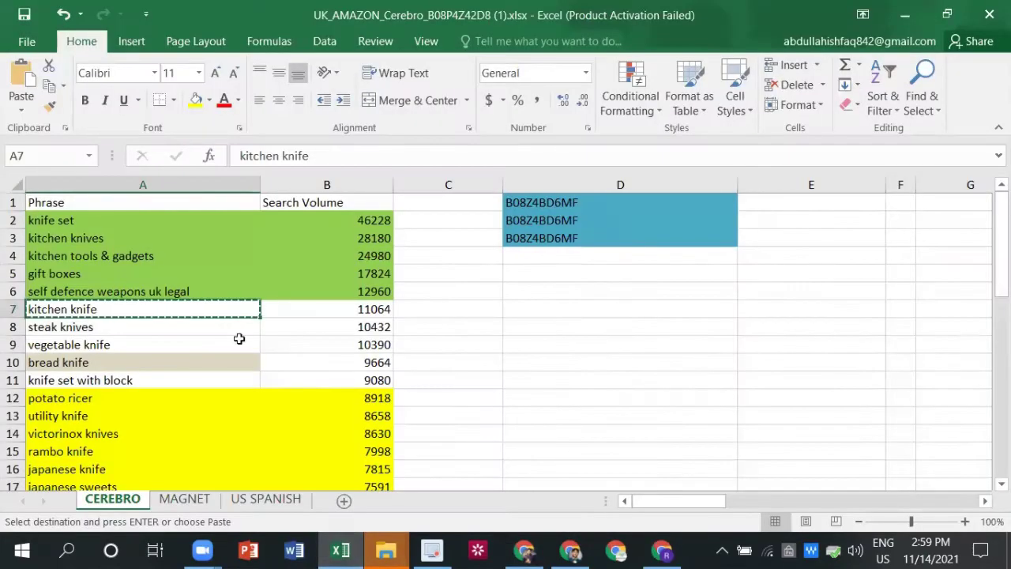
pyautogui.click(189, 498)
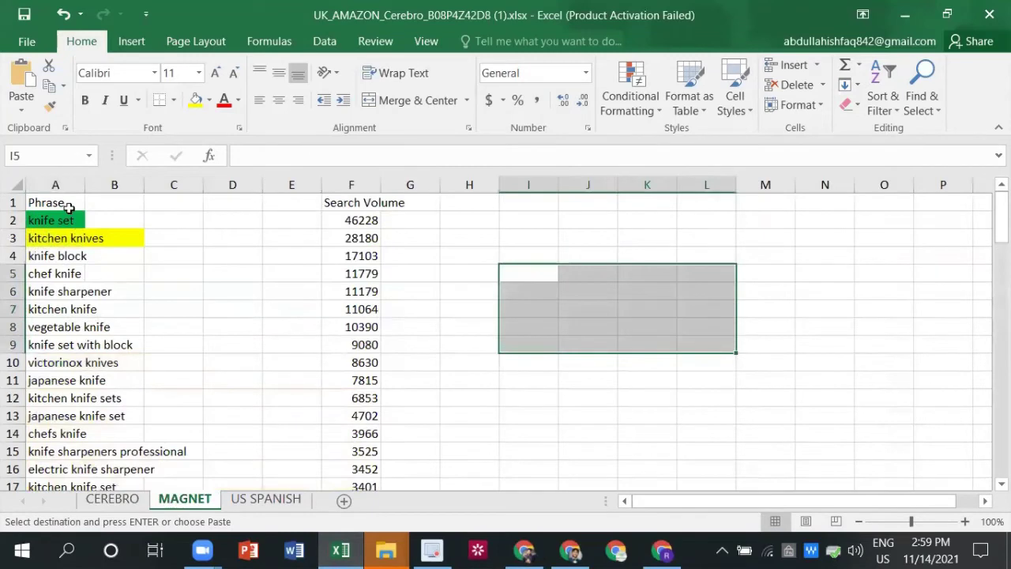
pyautogui.click(75, 220)
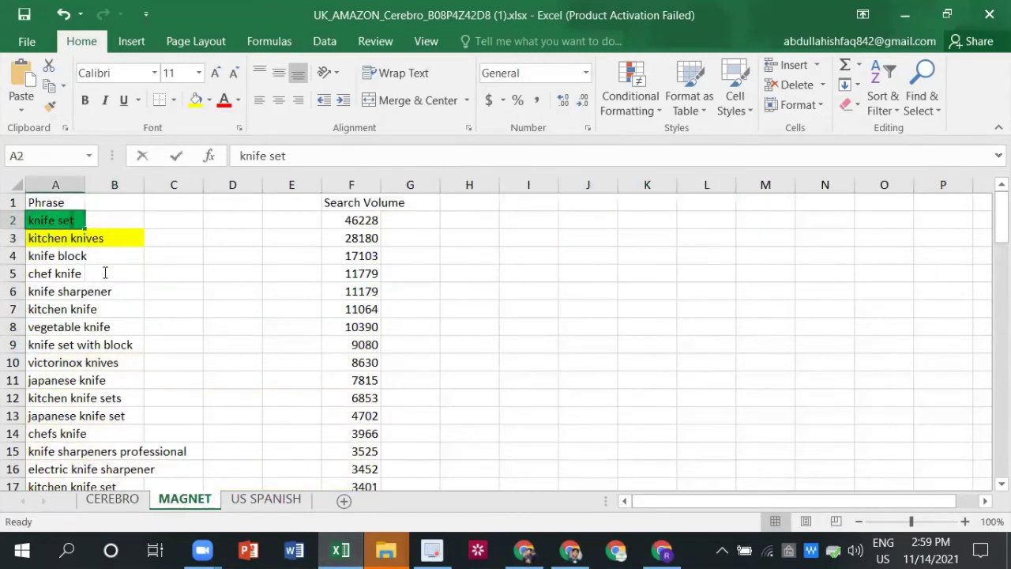
pyautogui.doubleClick(75, 220)
pyautogui.moveTo(79, 216); pyautogui.dragTo(119, 308)
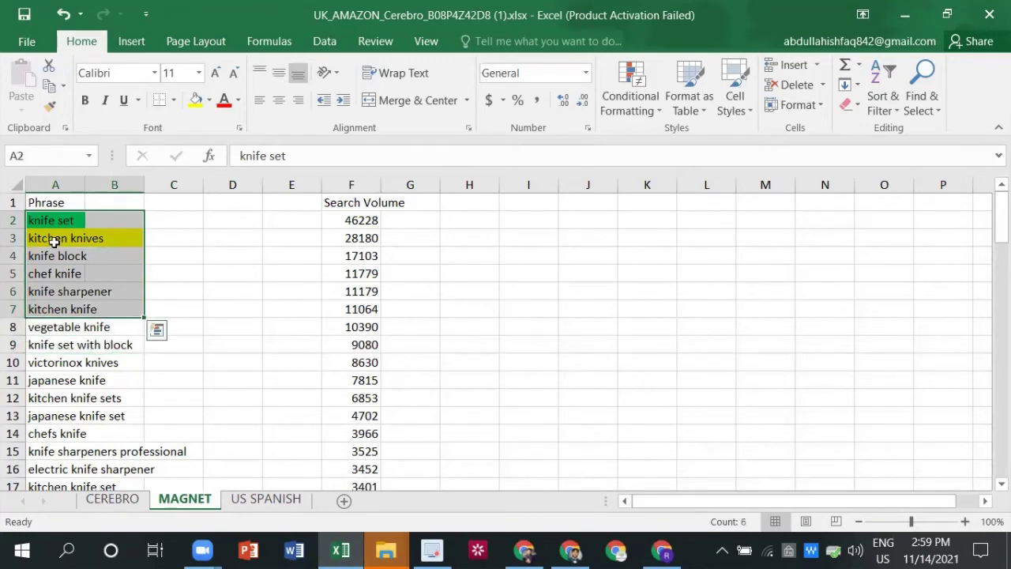
pyautogui.rightClick(77, 218)
pyautogui.click(88, 173)
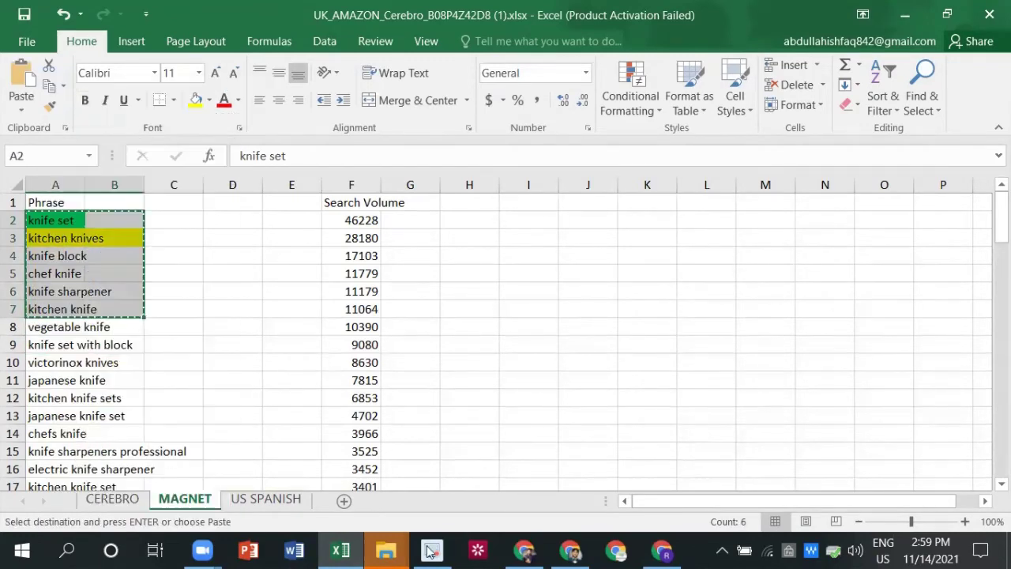
# - Switch back to Chrome and paste the copied MAGNET phrases below kitchen knife in the translator's source text
pyautogui.click(505, 551)
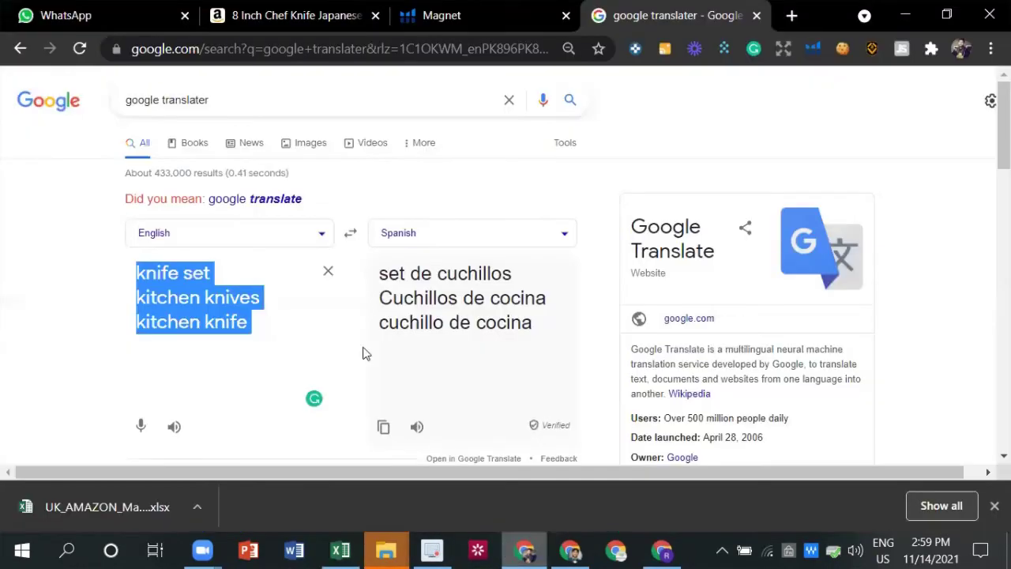
pyautogui.click(293, 337)
pyautogui.hotkey('ctrl', 'a')
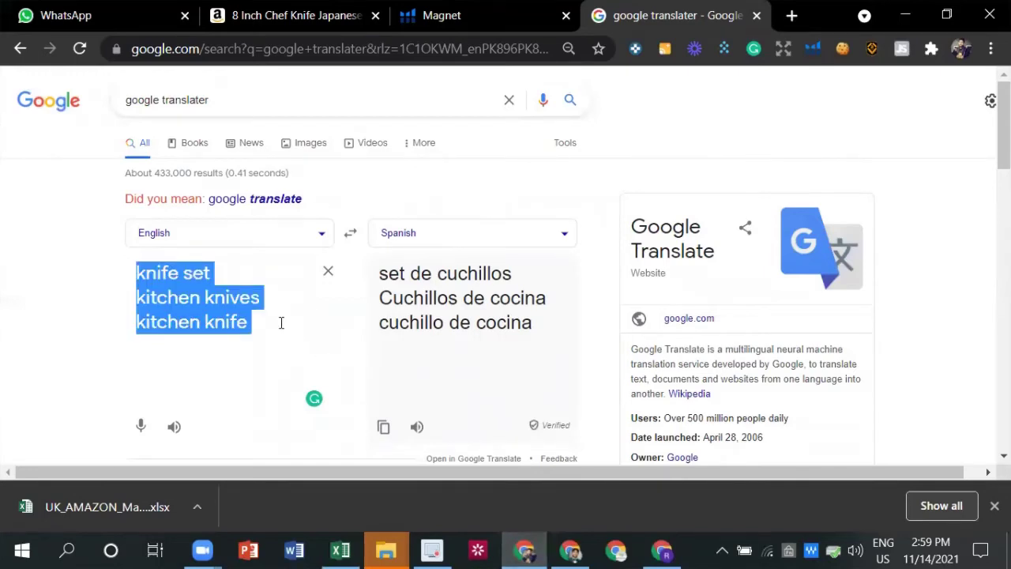
pyautogui.click(281, 322)
pyautogui.press('Return')
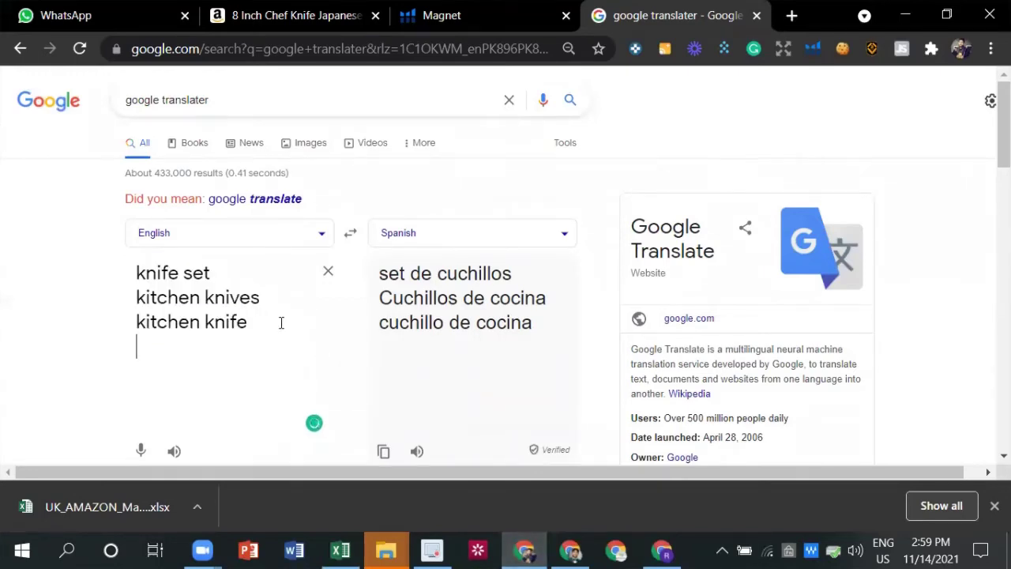
pyautogui.hotkey('ctrl', 'v')
pyautogui.scroll(-3, 491, 280)
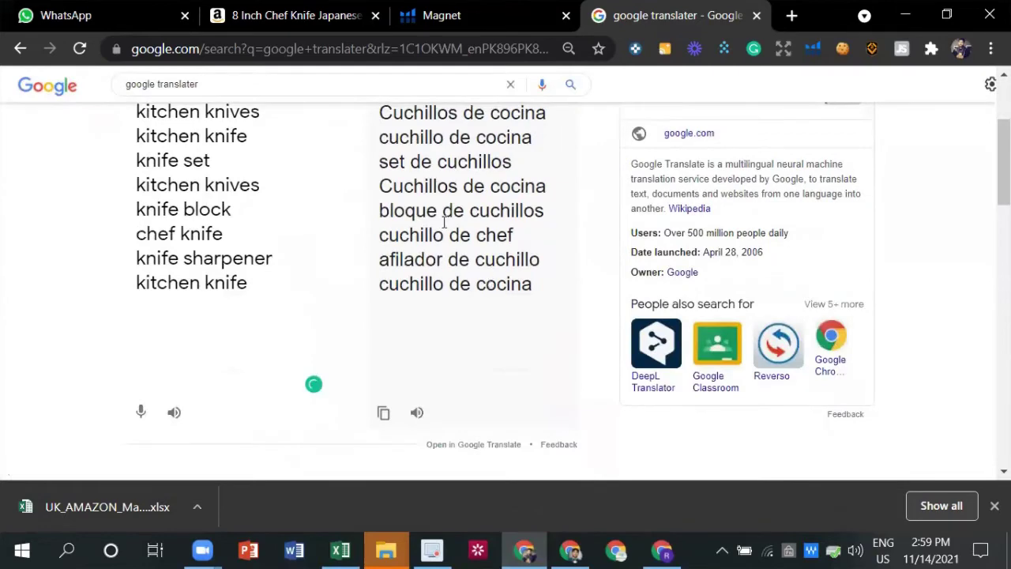
pyautogui.scroll(1, 450, 231)
# - Dismiss the browser's downloads bar while keeping the translator page open
pyautogui.moveTo(386, 181); pyautogui.dragTo(509, 187)
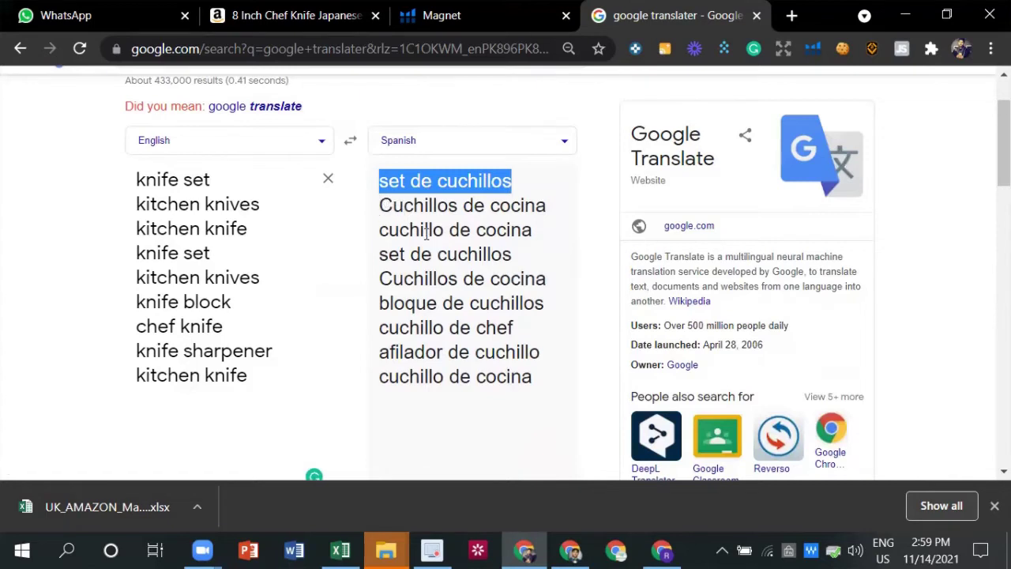
pyautogui.click(341, 215)
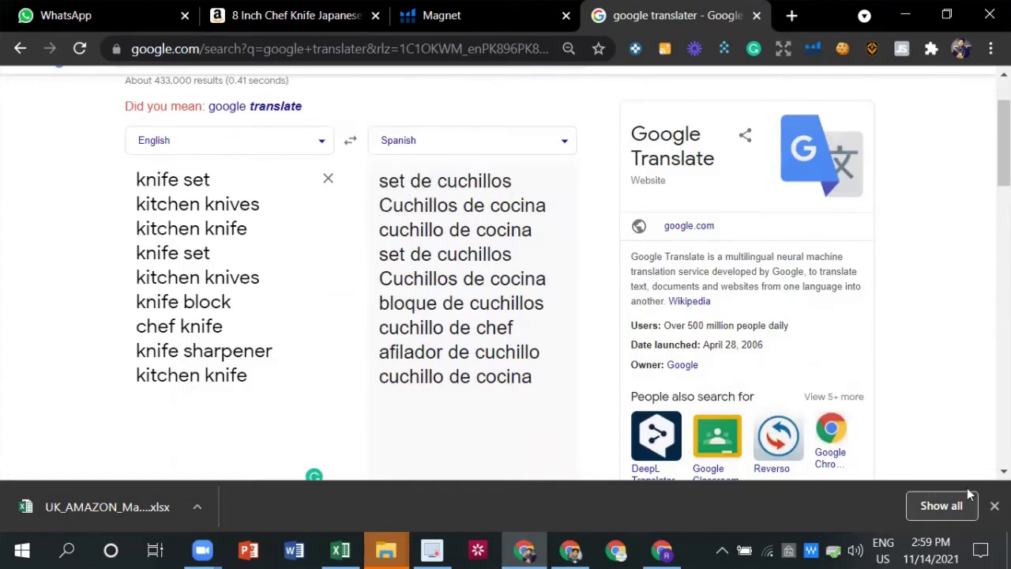
pyautogui.click(994, 506)
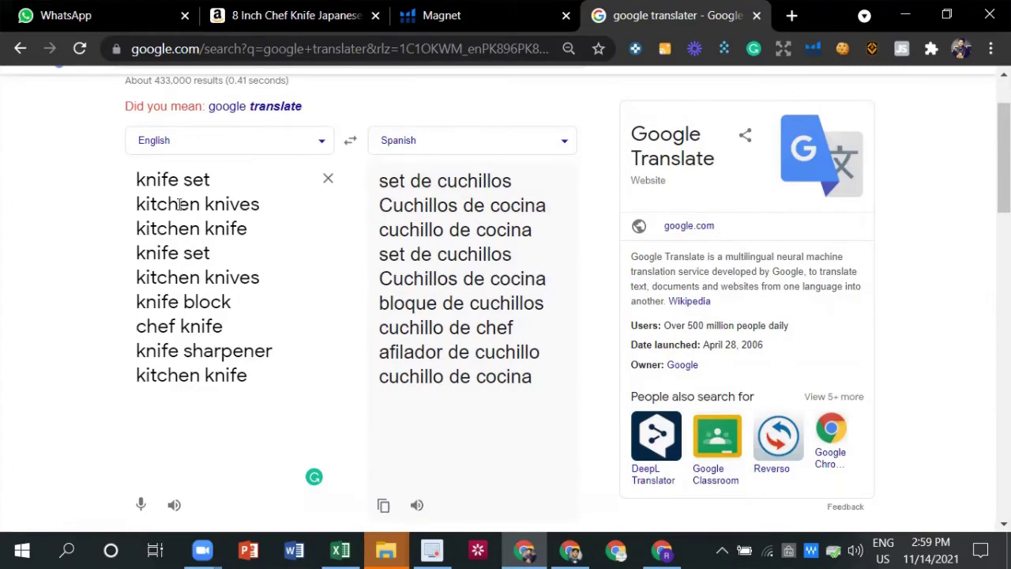
pyautogui.hotkey('ctrl', 'shift', 'Tab')
pyautogui.click(695, 11)
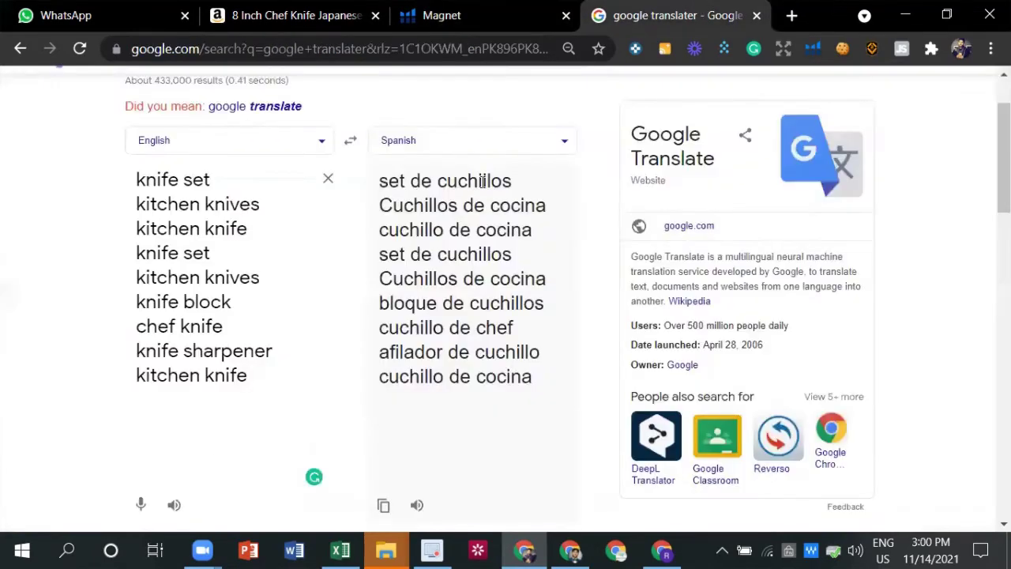
# - Copy the translation set de cuchillos and paste it as the search keyword in Magnet
pyautogui.moveTo(509, 182); pyautogui.dragTo(377, 185)
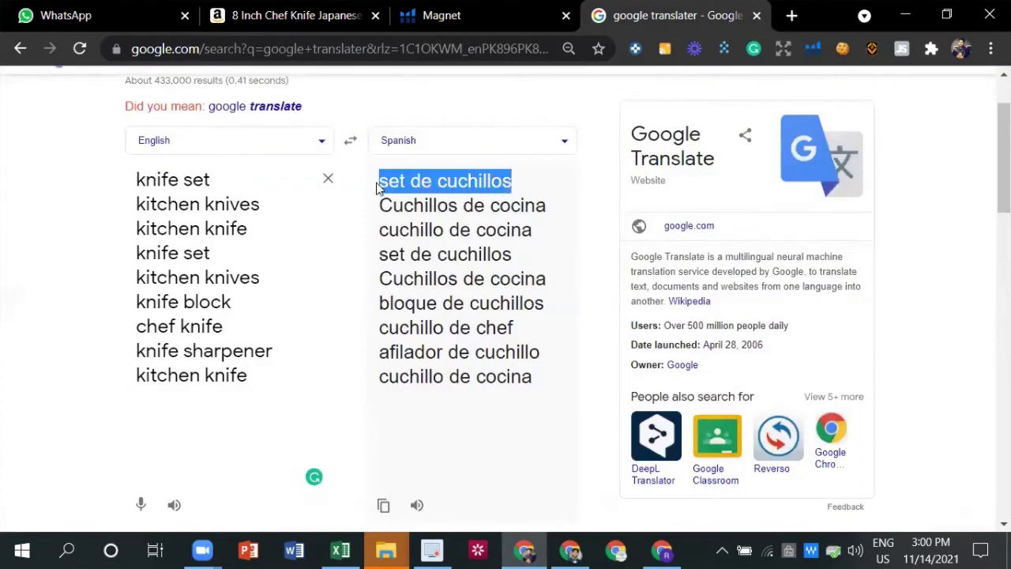
pyautogui.rightClick(423, 180)
pyautogui.click(455, 193)
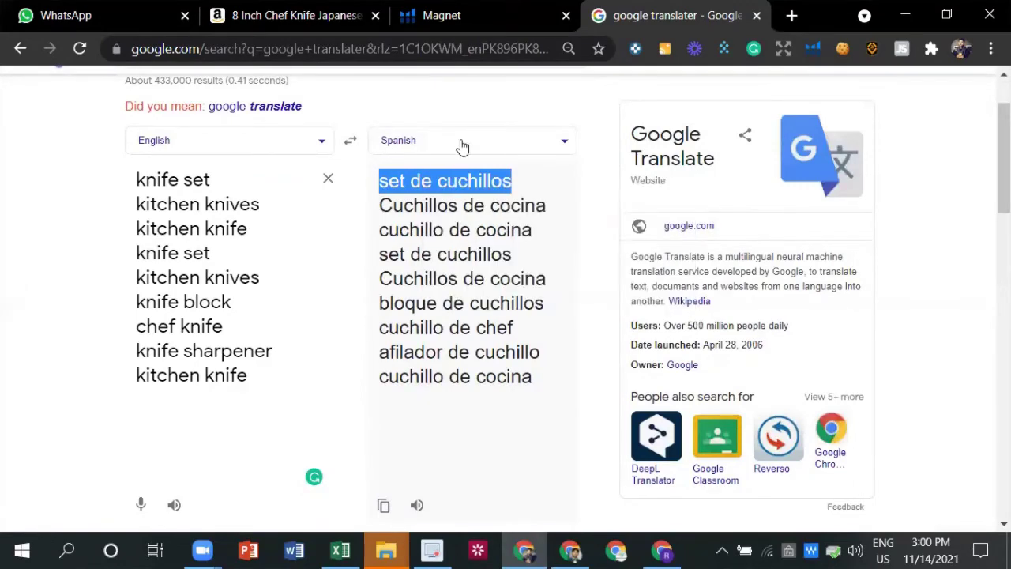
pyautogui.click(481, 23)
pyautogui.tripleClick(278, 211)
pyautogui.hotkey('ctrl', 'v')
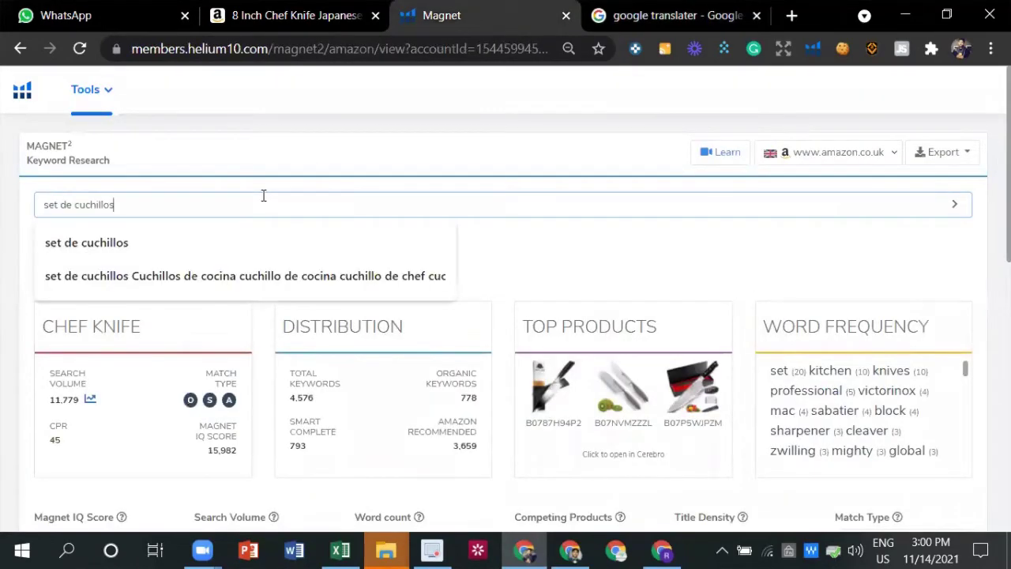
pyautogui.click(869, 155)
pyautogui.click(818, 213)
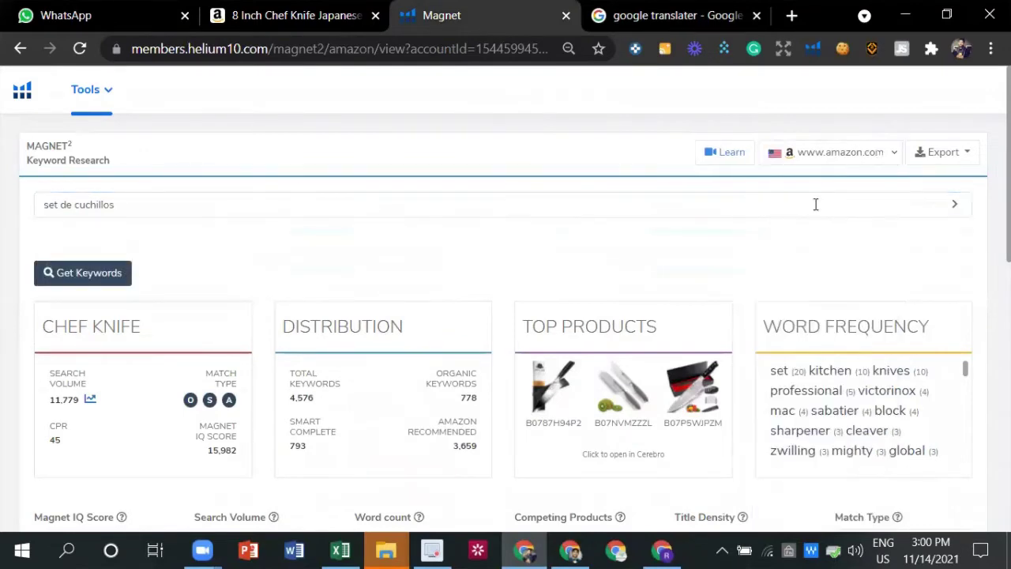
pyautogui.click(106, 272)
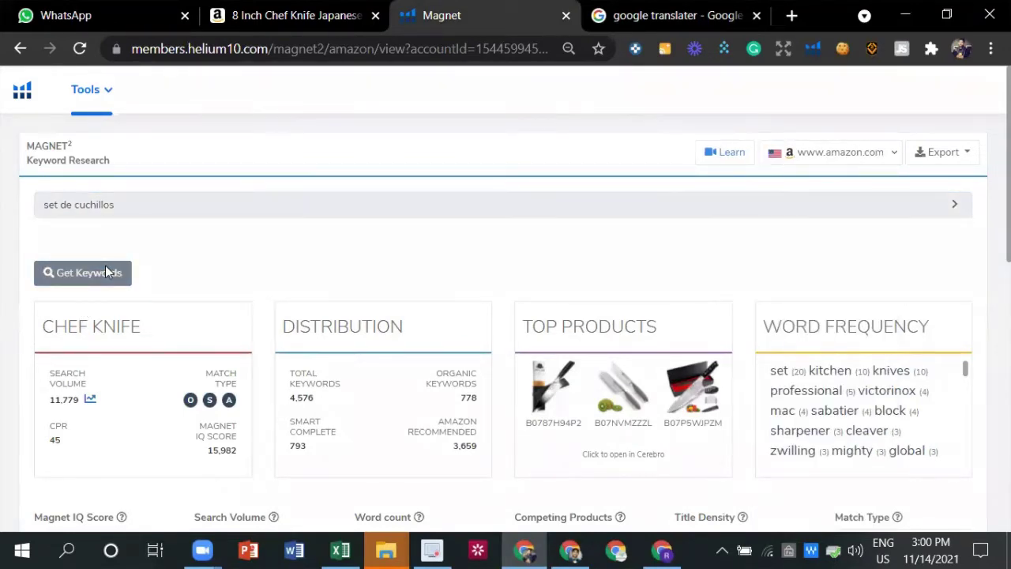
pyautogui.click(113, 276)
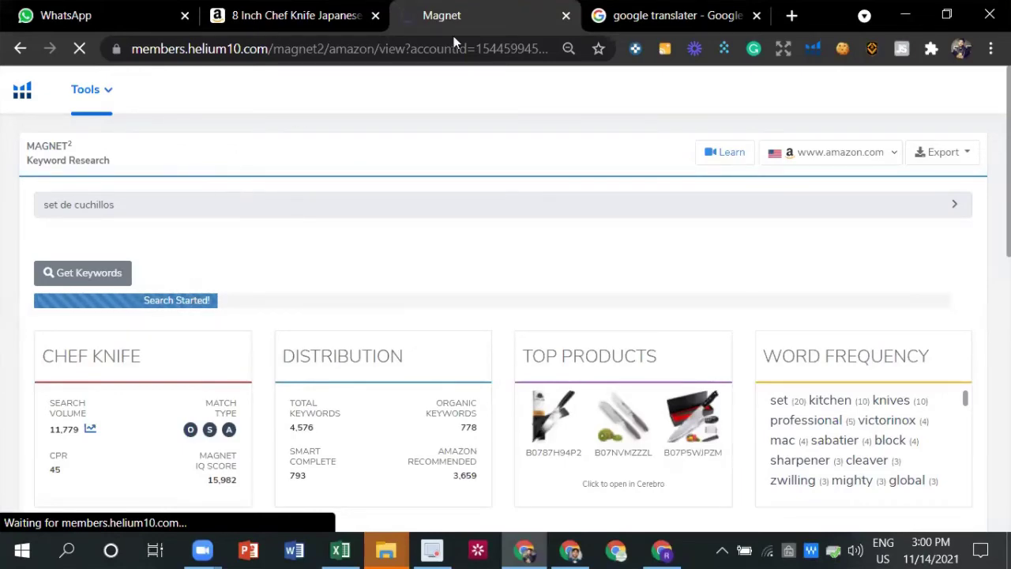
pyautogui.click(616, 15)
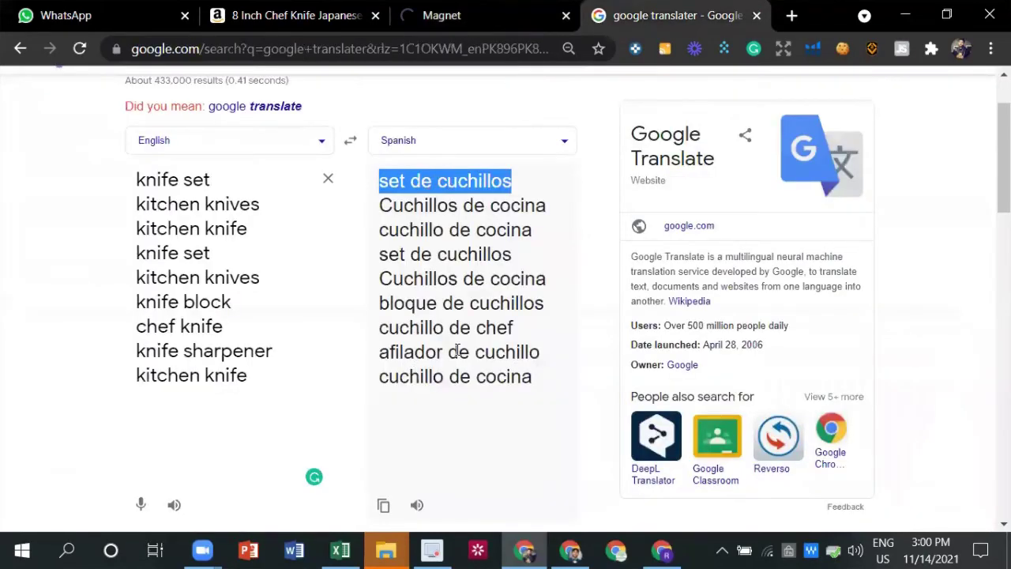
pyautogui.hotkey('ctrl', 'shift', 'Tab')
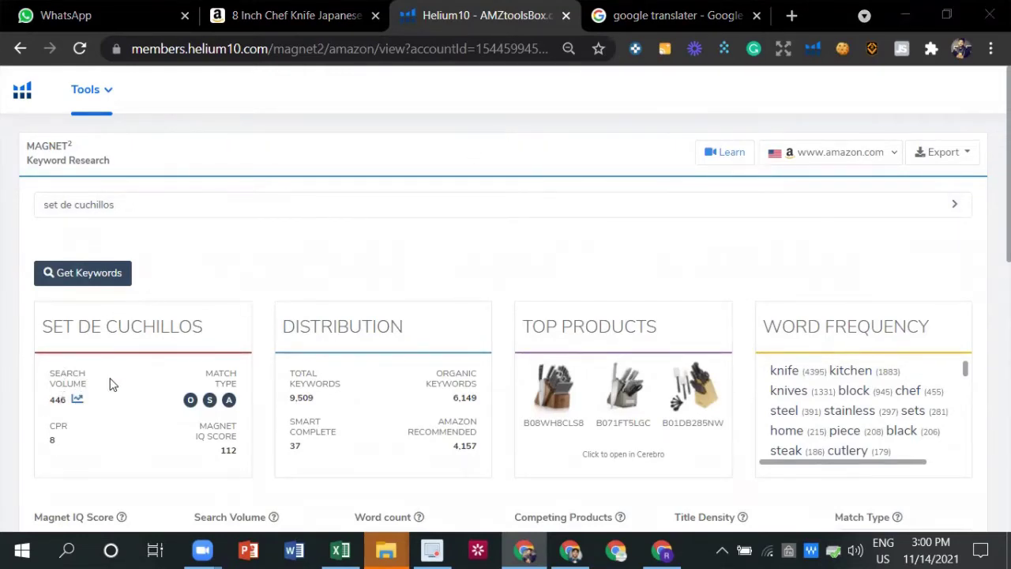
# - Return to the translator and copy the Spanish translation cuchillo de cocina
pyautogui.moveTo(71, 399)
pyautogui.hotkey('ctrl', 'Tab')
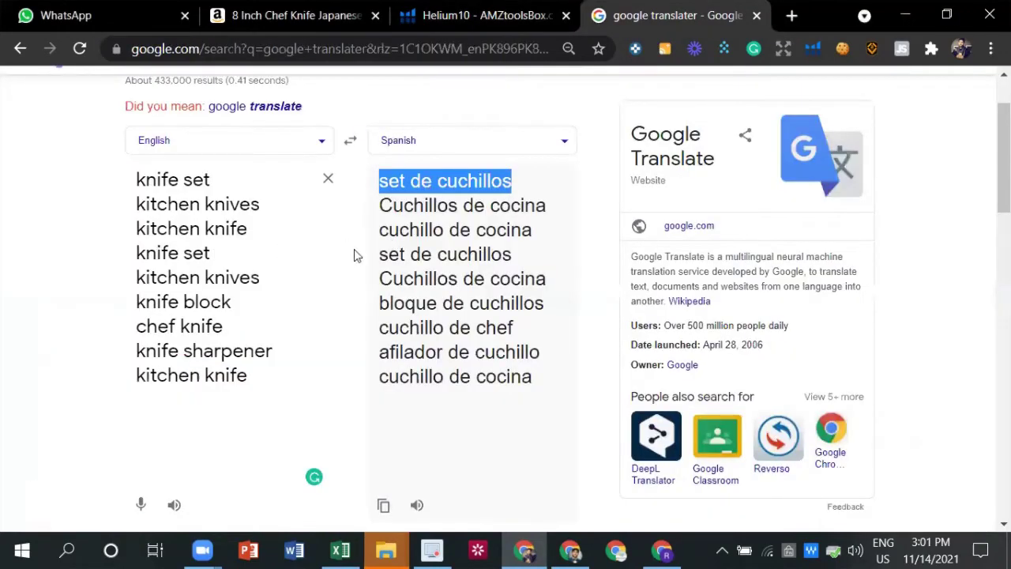
pyautogui.moveTo(379, 231); pyautogui.dragTo(538, 237)
pyautogui.rightClick(517, 231)
pyautogui.click(550, 239)
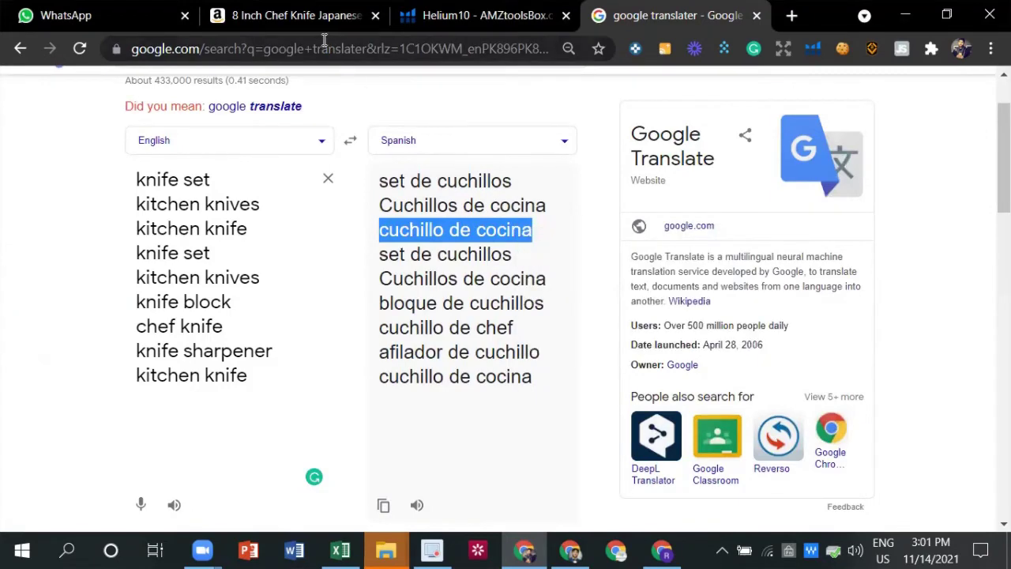
# - Replace the Magnet search keyword with cuchillo de cocina and get its keywords
pyautogui.click(486, 15)
pyautogui.click(265, 202)
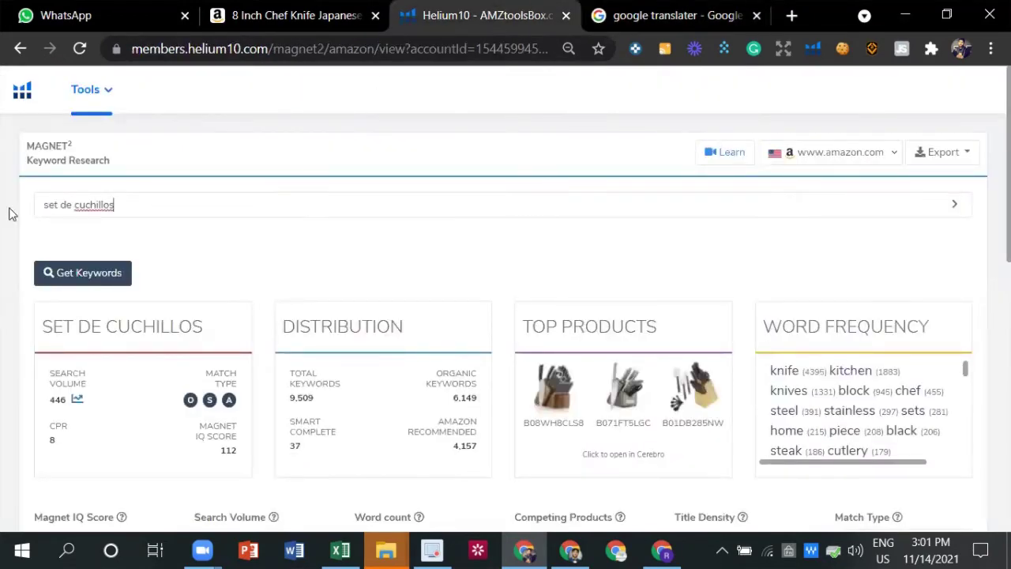
pyautogui.tripleClick(133, 205)
pyautogui.rightClick(133, 204)
pyautogui.click(193, 296)
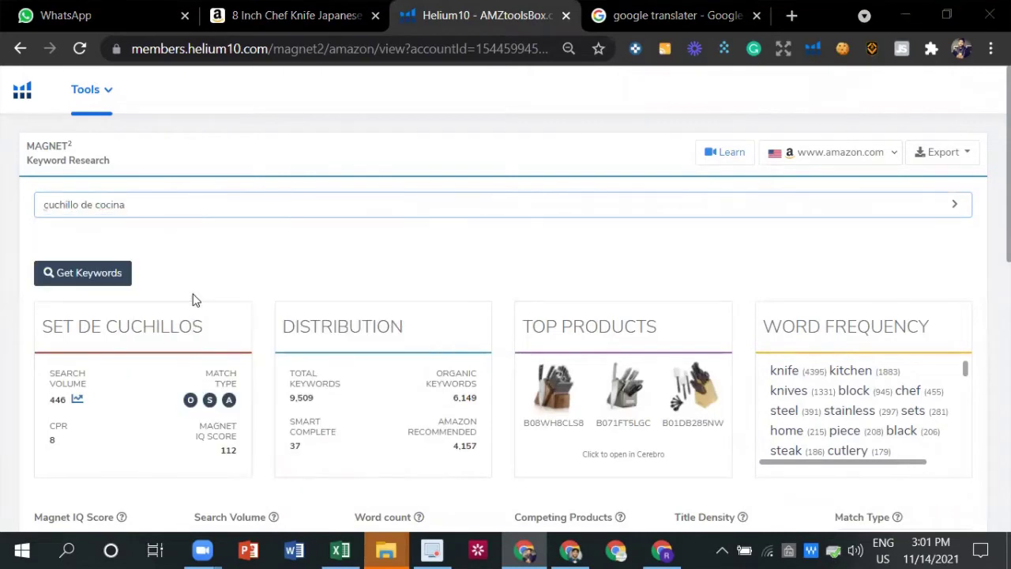
pyautogui.click(74, 269)
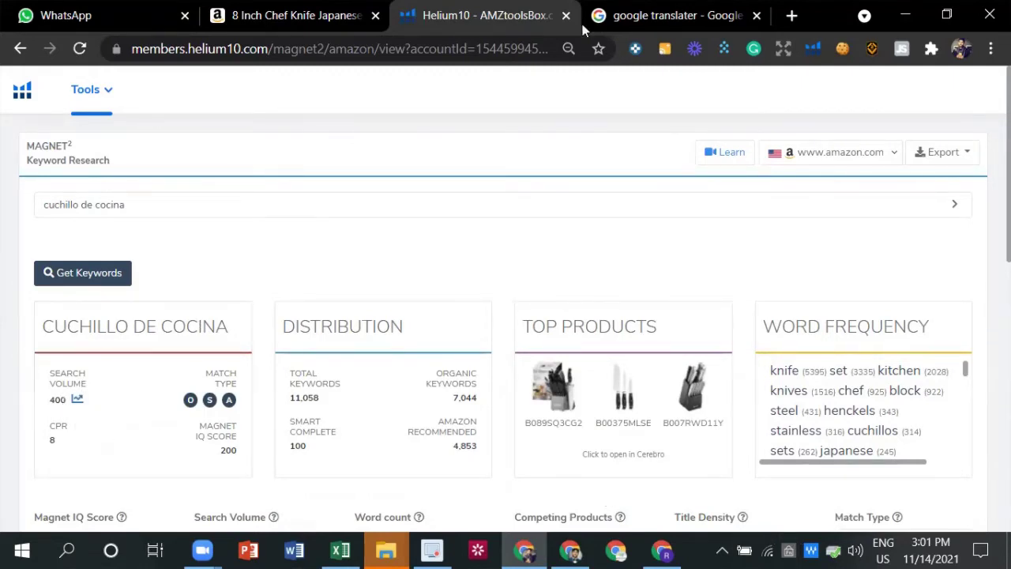
# - Copy the translation cuchillo de chef, use it as the new Magnet keyword and get its keywords
pyautogui.hotkey('ctrl', 'Tab')
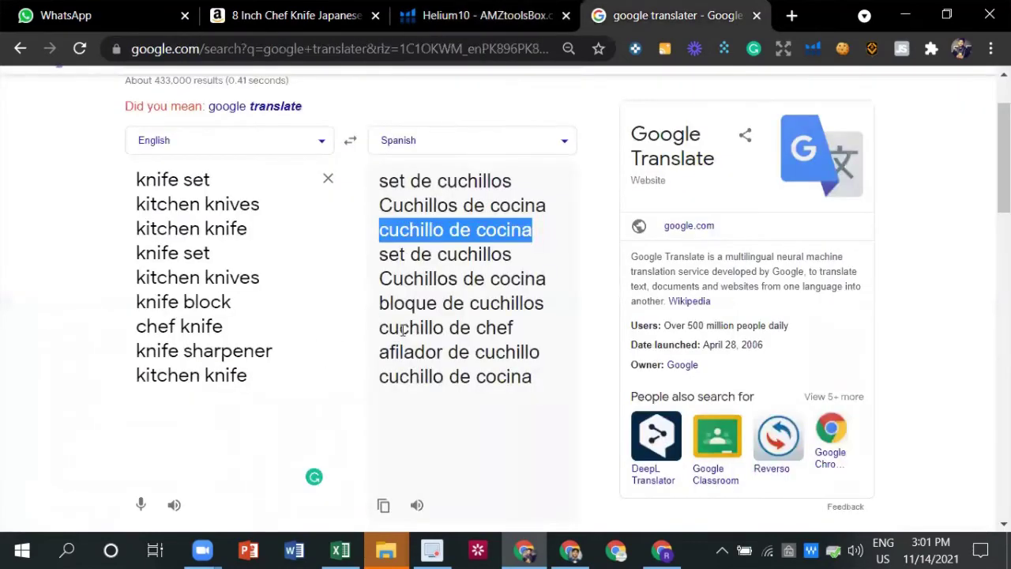
pyautogui.moveTo(382, 327); pyautogui.dragTo(514, 322)
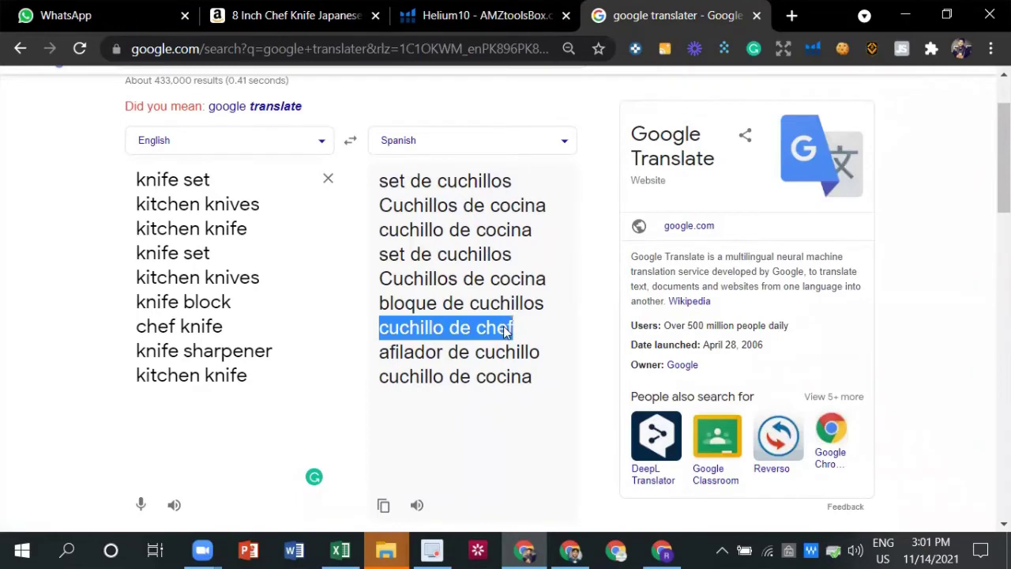
pyautogui.click(529, 12)
pyautogui.click(117, 198)
pyautogui.moveTo(117, 197); pyautogui.dragTo(27, 189)
pyautogui.click(24, 187)
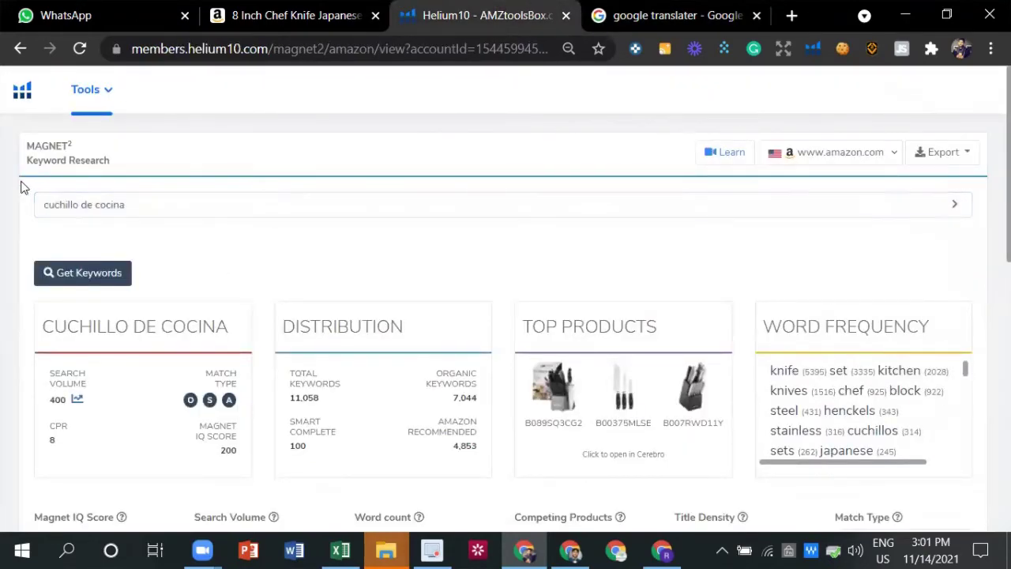
pyautogui.click(209, 201)
pyautogui.hotkey('ctrl', 'a')
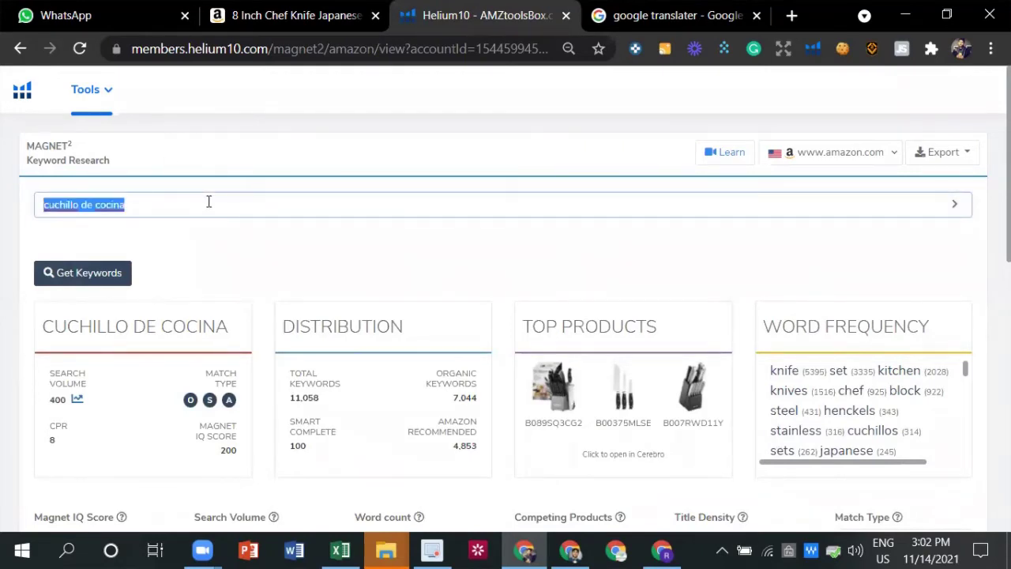
pyautogui.hotkey('ctrl', 'v')
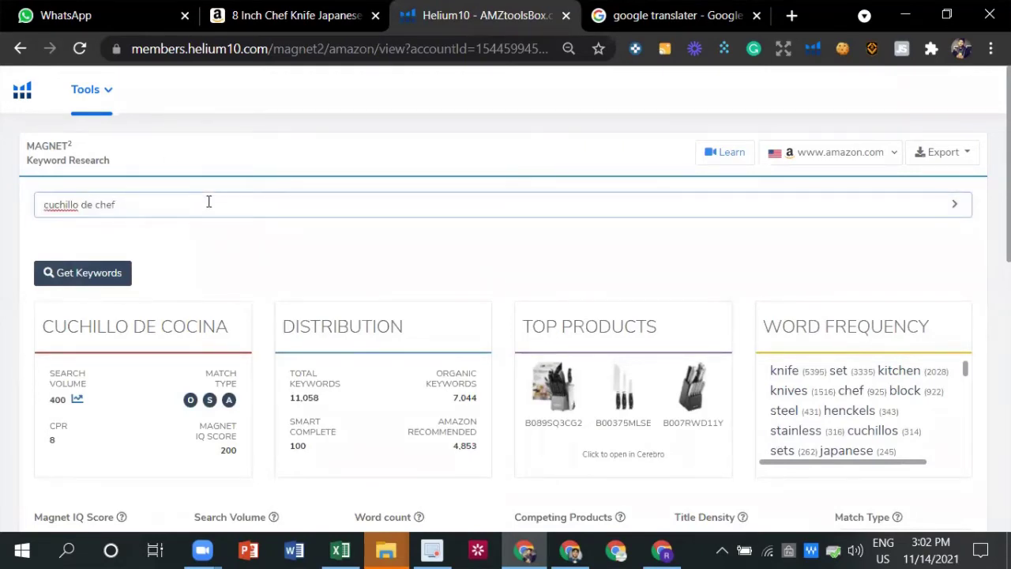
pyautogui.click(123, 274)
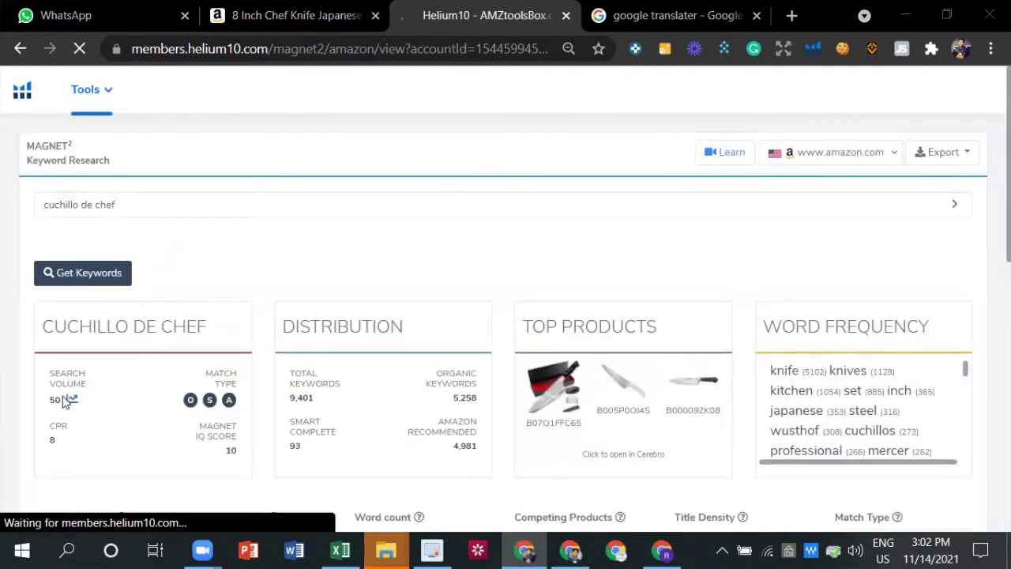
# - Return to the translator and copy the whole list of Spanish translations, from set de cuchillos to cuchillo de cocina
pyautogui.click(601, 22)
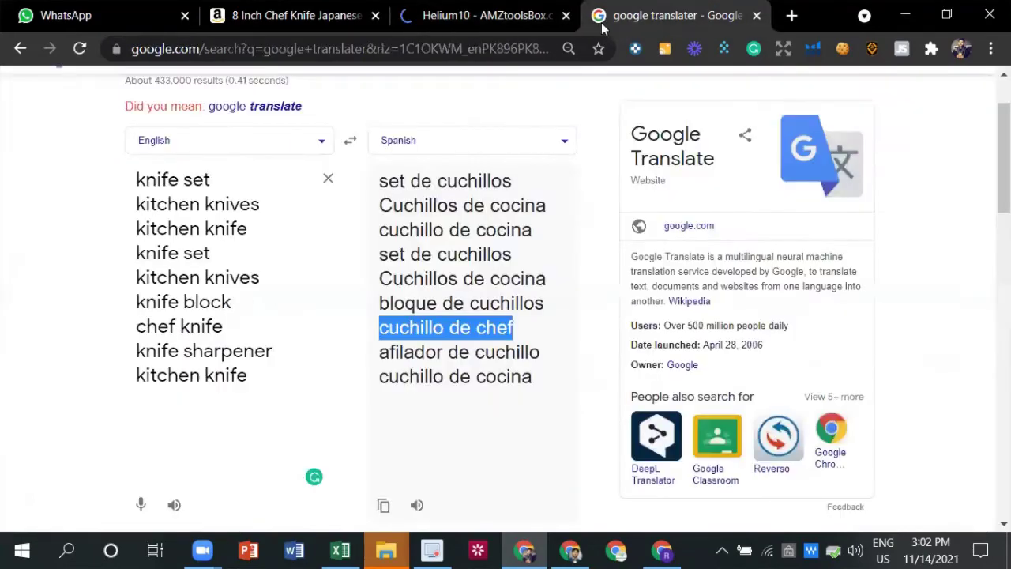
pyautogui.moveTo(381, 181); pyautogui.dragTo(520, 397)
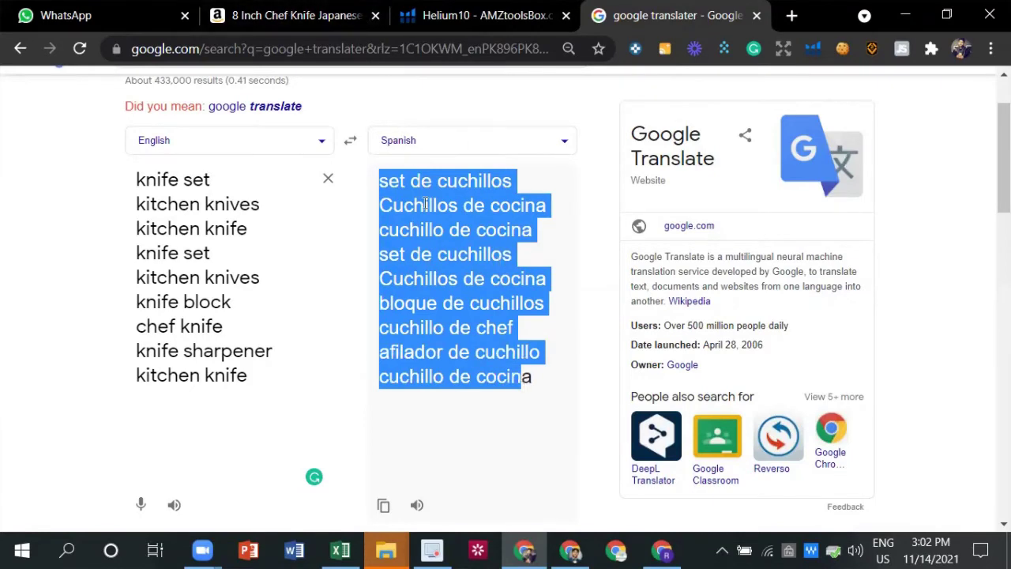
pyautogui.rightClick(435, 225)
pyautogui.click(477, 237)
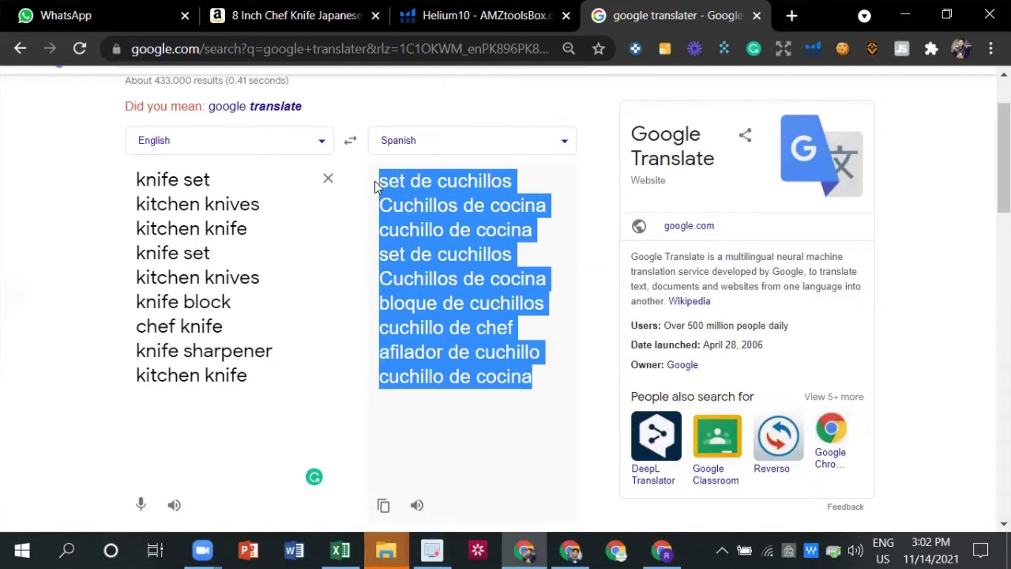
# - Copy the selected Spanish translations and paste them with source formatting into the US SPANISH sheet, starting at cell A1
pyautogui.rightClick(395, 192)
pyautogui.click(429, 207)
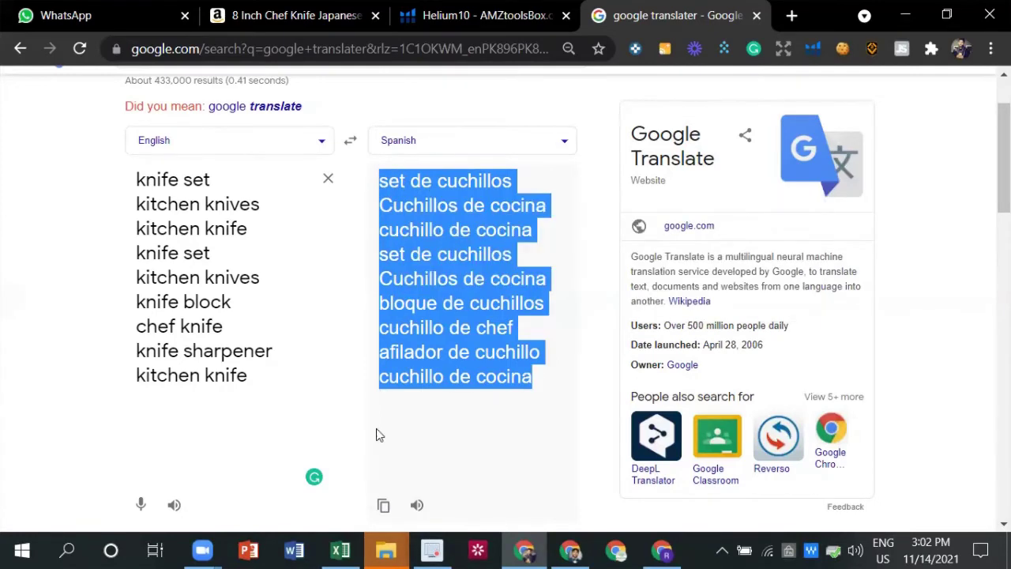
pyautogui.click(328, 550)
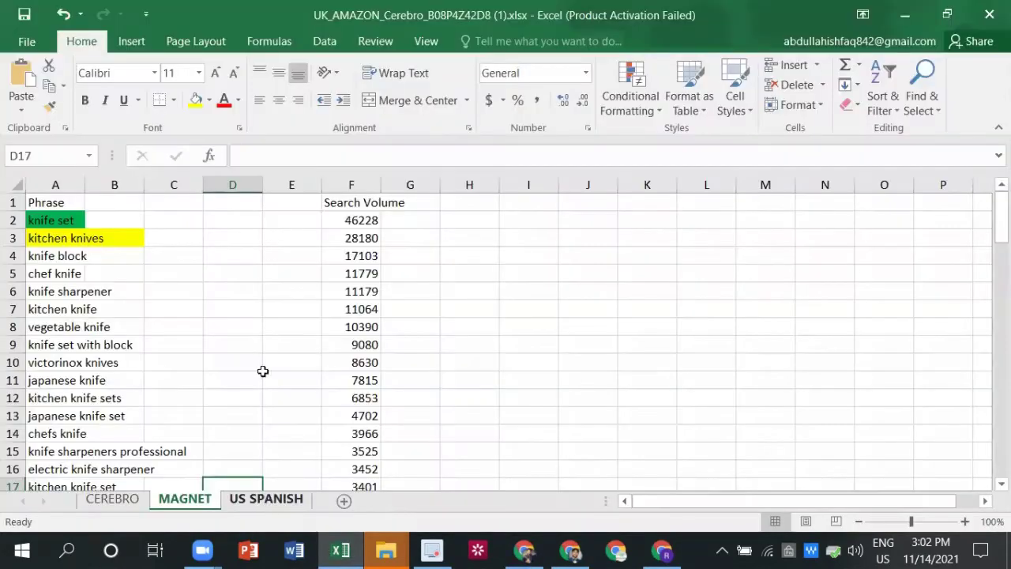
pyautogui.click(269, 498)
pyautogui.rightClick(56, 202)
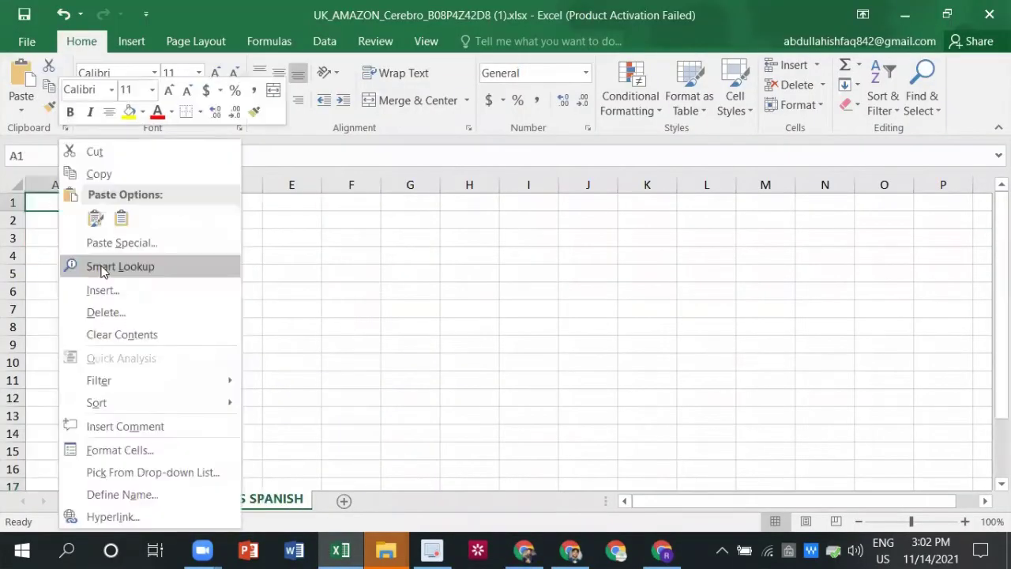
pyautogui.click(96, 218)
pyautogui.click(294, 303)
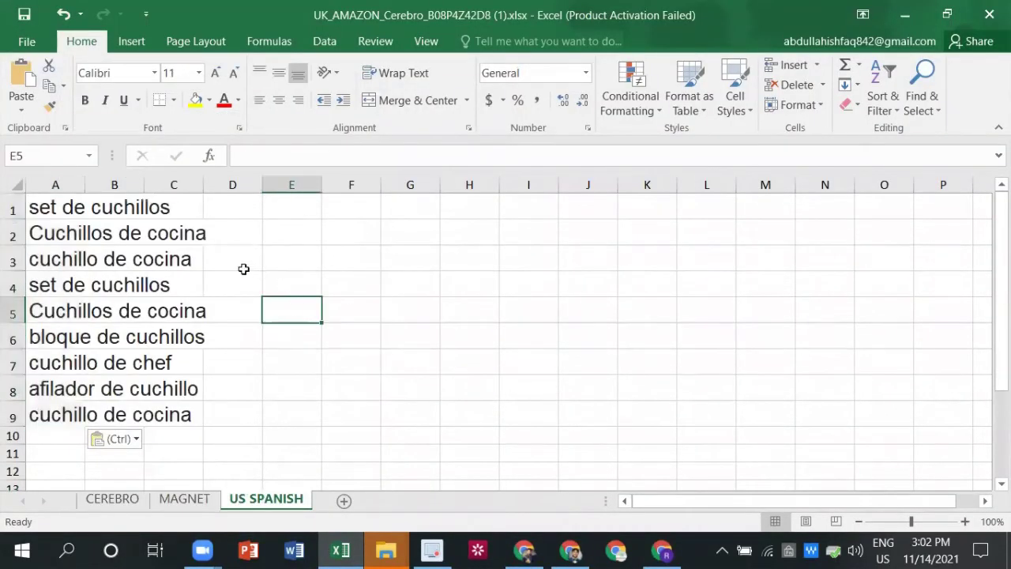
pyautogui.click(258, 208)
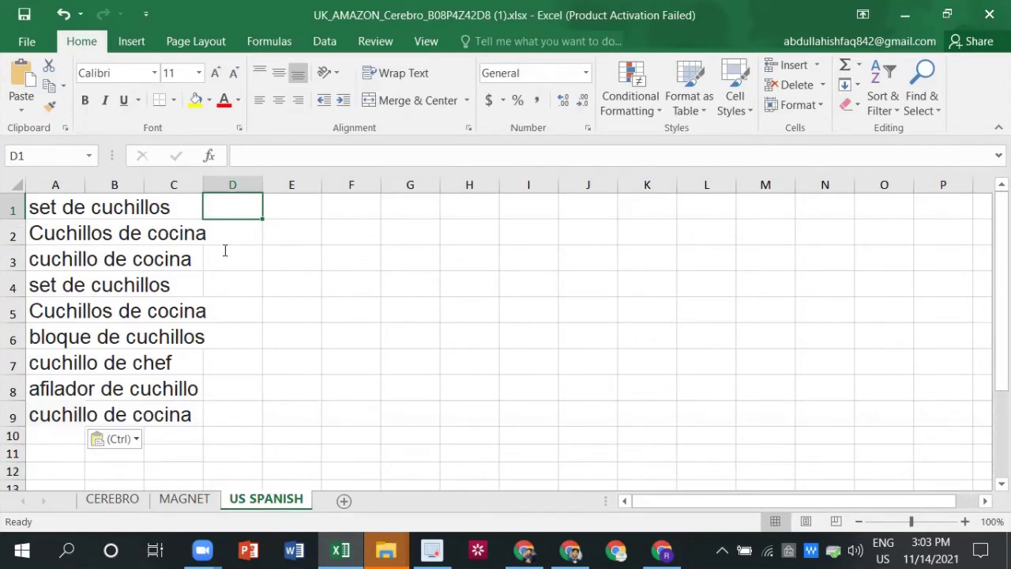
# - Return to the Helium 10 dashboard in the browser and open the Misspellinator tool
pyautogui.hotkey('alt', 'Tab')
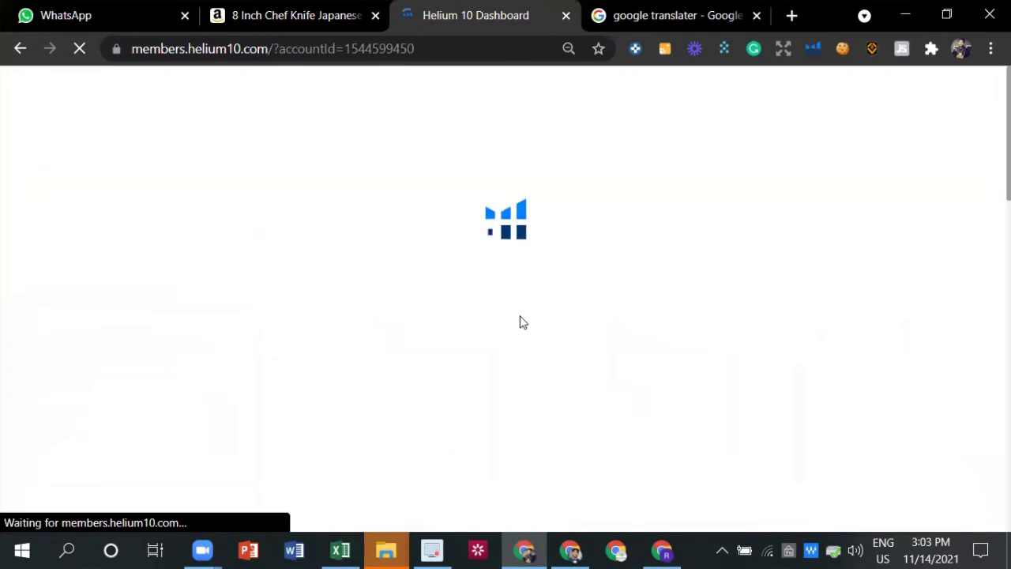
pyautogui.scroll(-4, 571, 295)
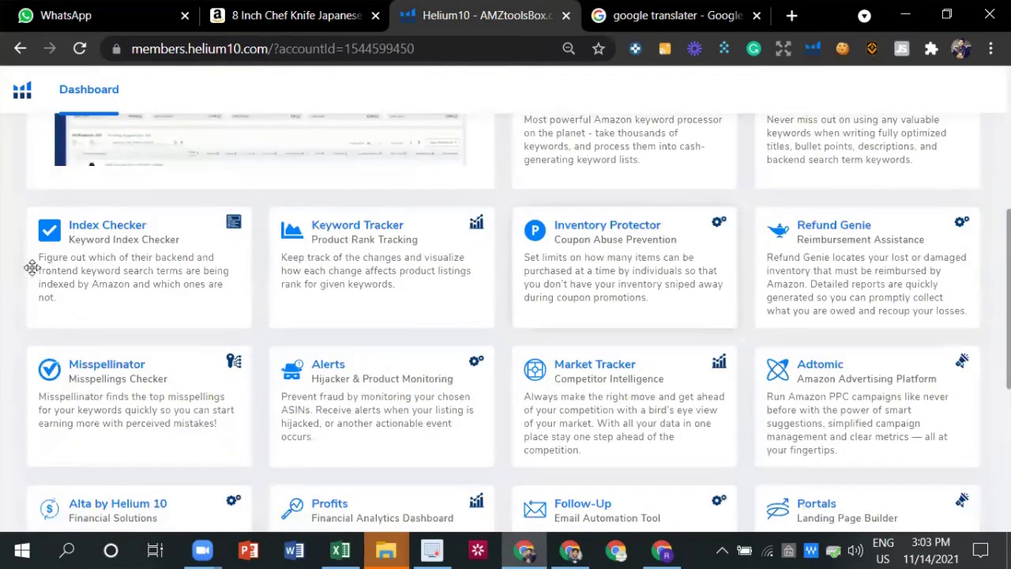
pyautogui.scroll(-1, 36, 268)
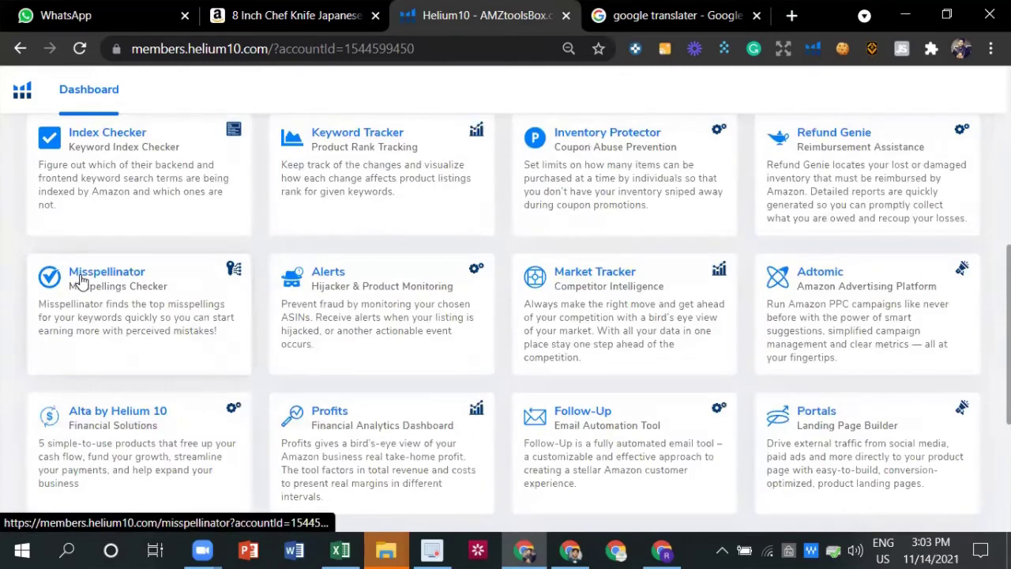
pyautogui.click(83, 278)
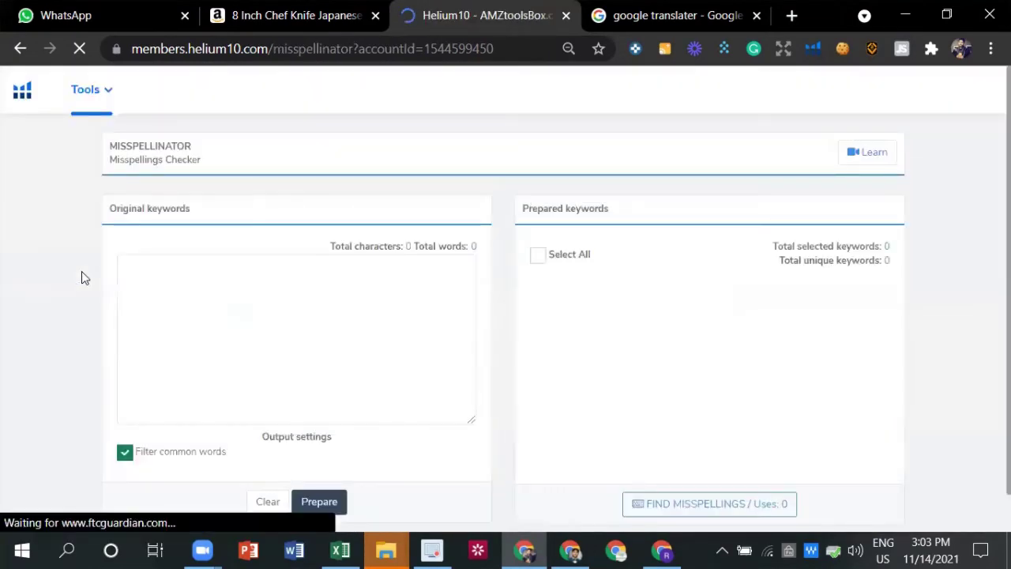
pyautogui.click(181, 279)
pyautogui.rightClick(179, 280)
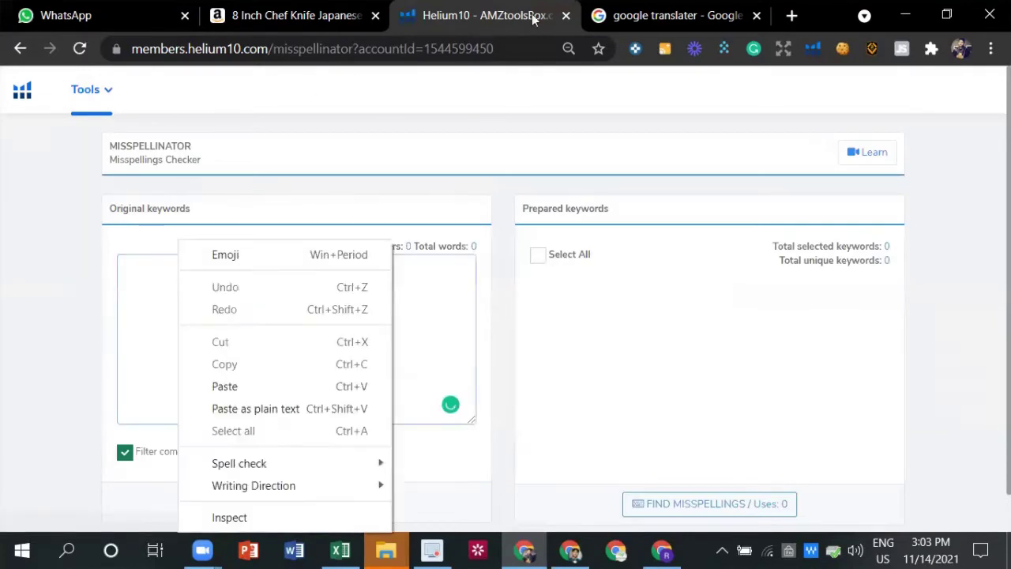
# - Copy the full English keyword list from the translator and paste it into Misspellinator's original keywords
pyautogui.click(663, 21)
pyautogui.click(146, 190)
pyautogui.hotkey('ctrl', 'a')
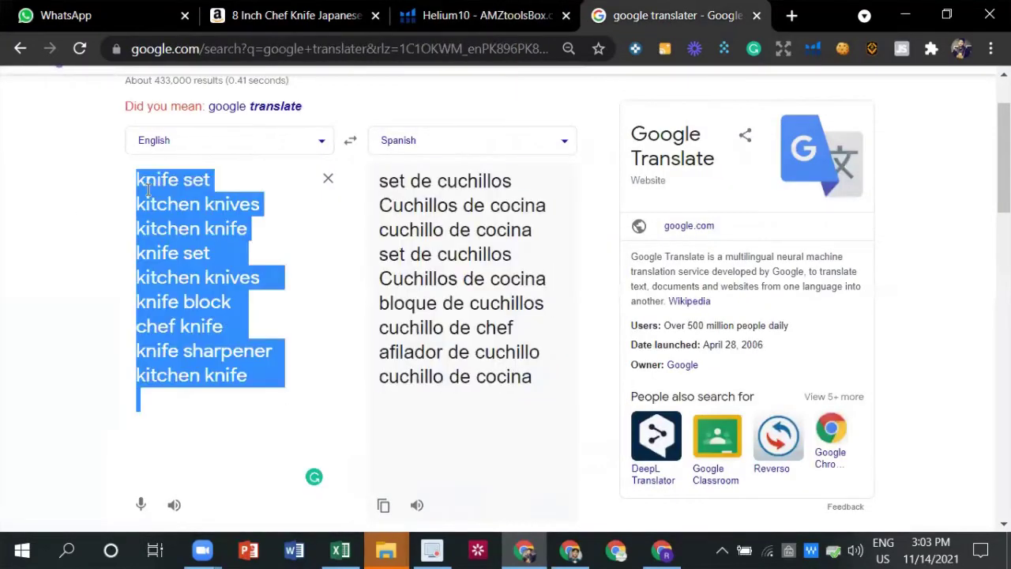
pyautogui.rightClick(147, 191)
pyautogui.click(180, 256)
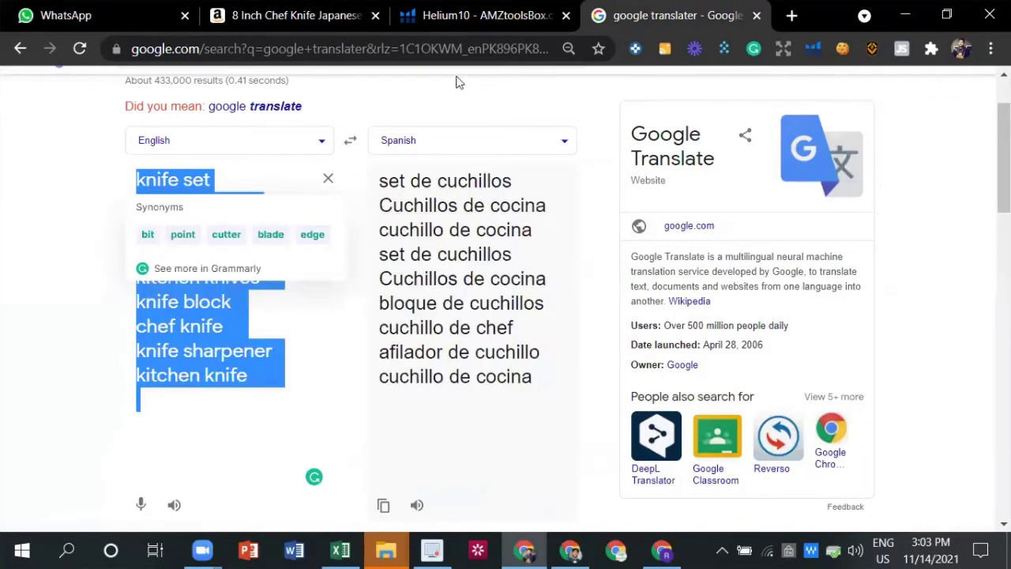
pyautogui.click(474, 16)
pyautogui.rightClick(295, 273)
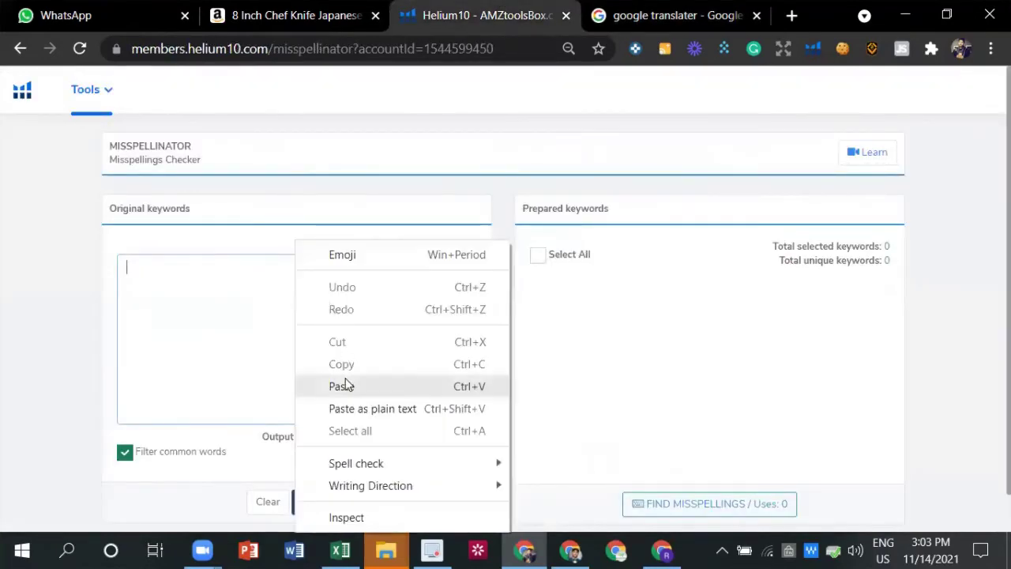
pyautogui.click(345, 385)
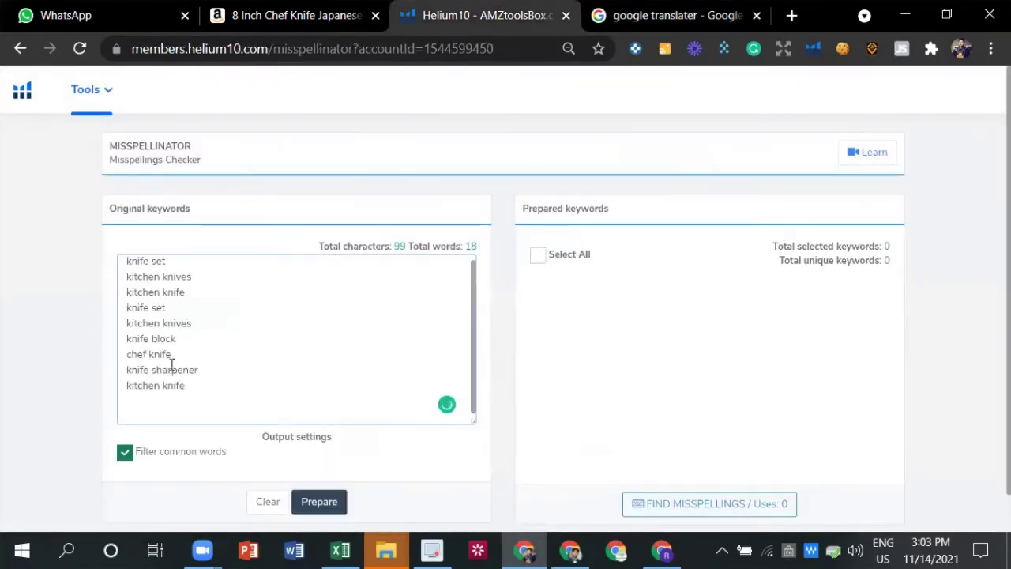
# - Prepare the pasted keywords, select all prepared words and start finding their misspellings
pyautogui.click(319, 502)
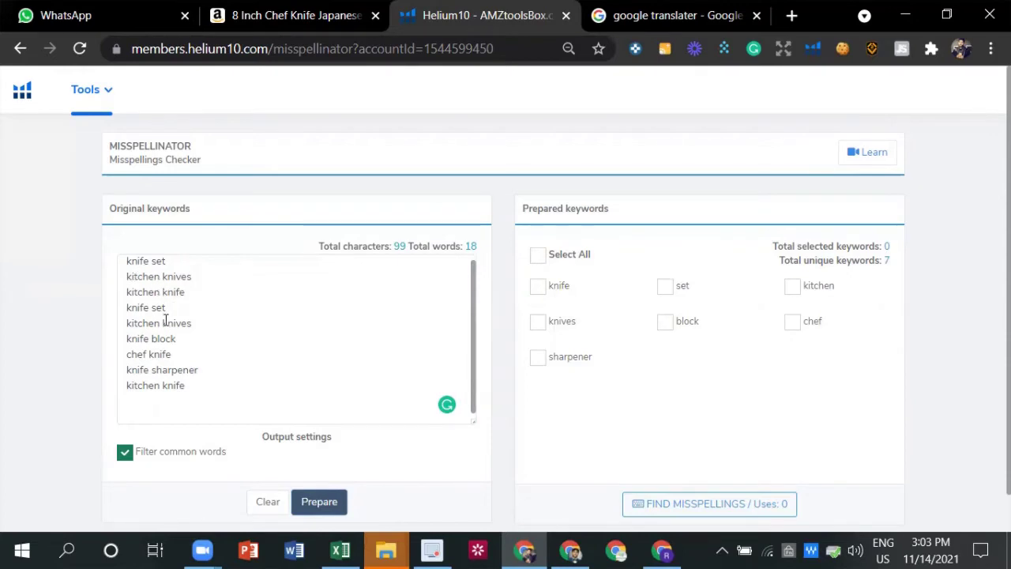
pyautogui.click(544, 259)
pyautogui.scroll(-1, 695, 448)
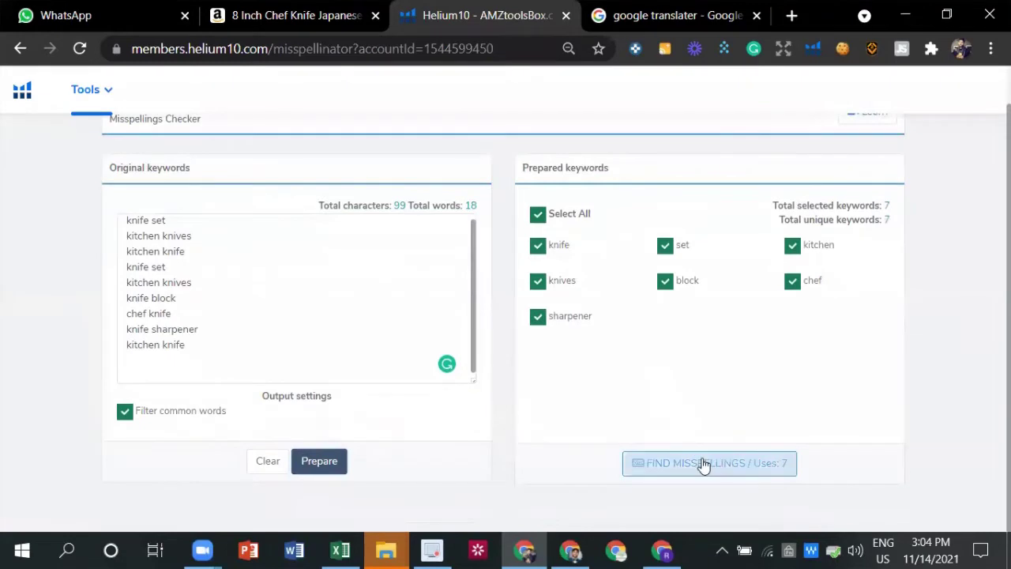
pyautogui.click(703, 463)
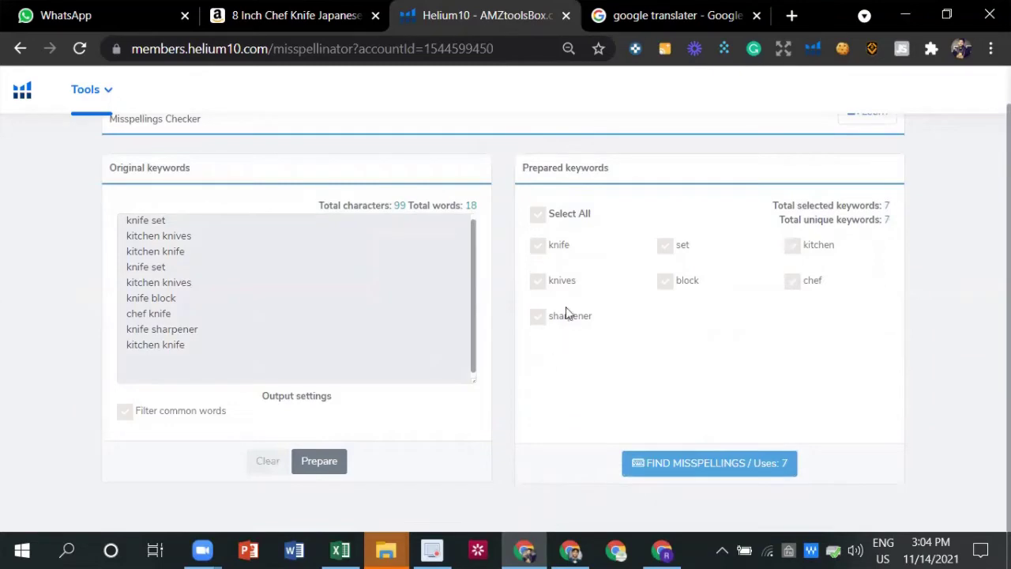
pyautogui.scroll(-1, 181, 189)
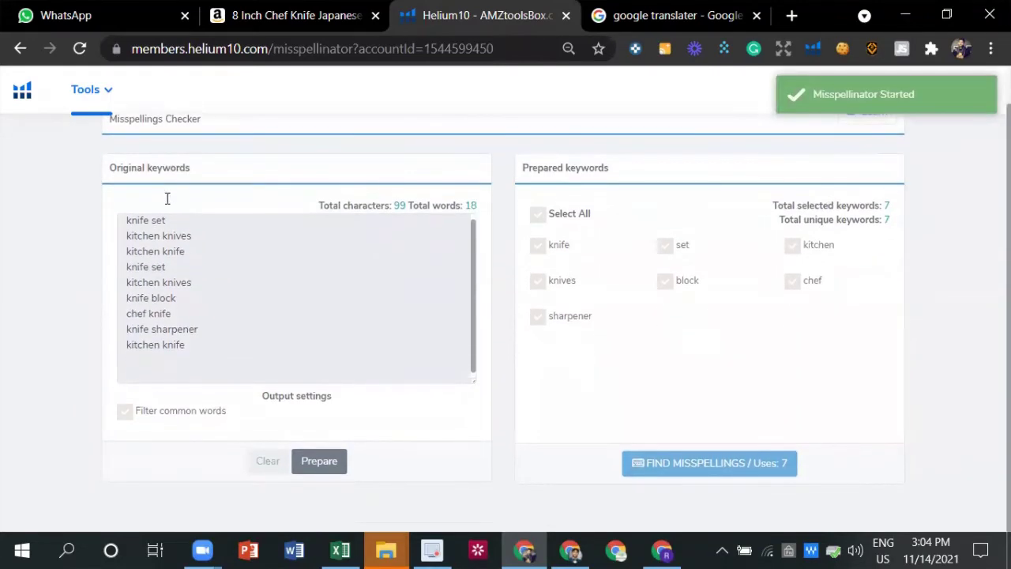
pyautogui.scroll(1, 198, 248)
pyautogui.scroll(1, 620, 246)
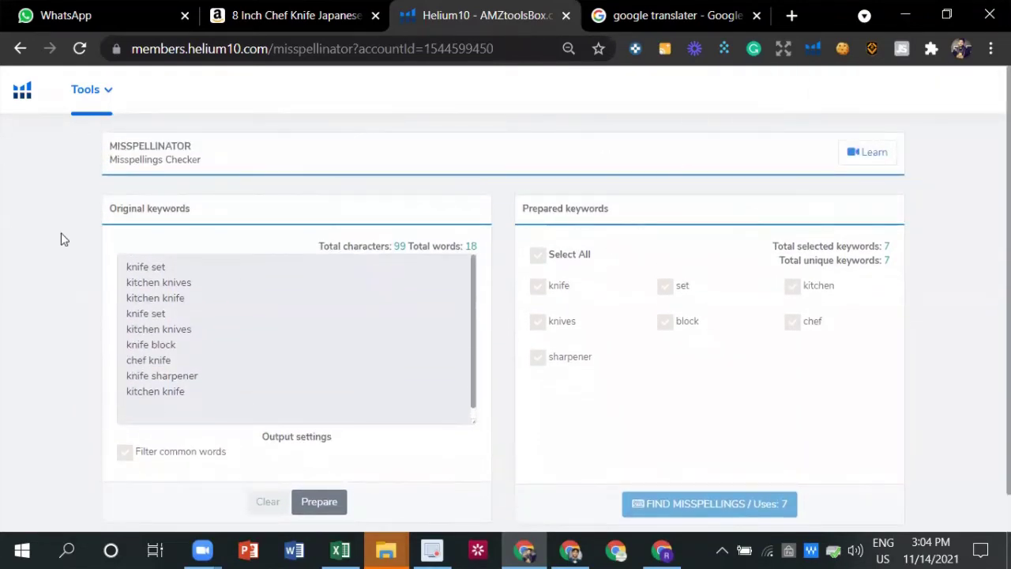
pyautogui.scroll(-1, 600, 257)
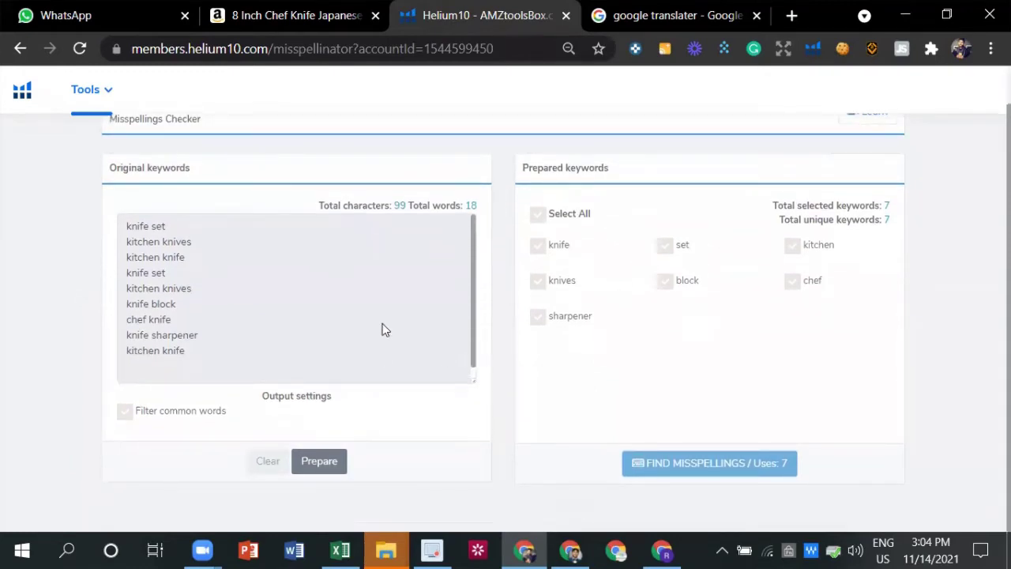
pyautogui.scroll(1, 794, 207)
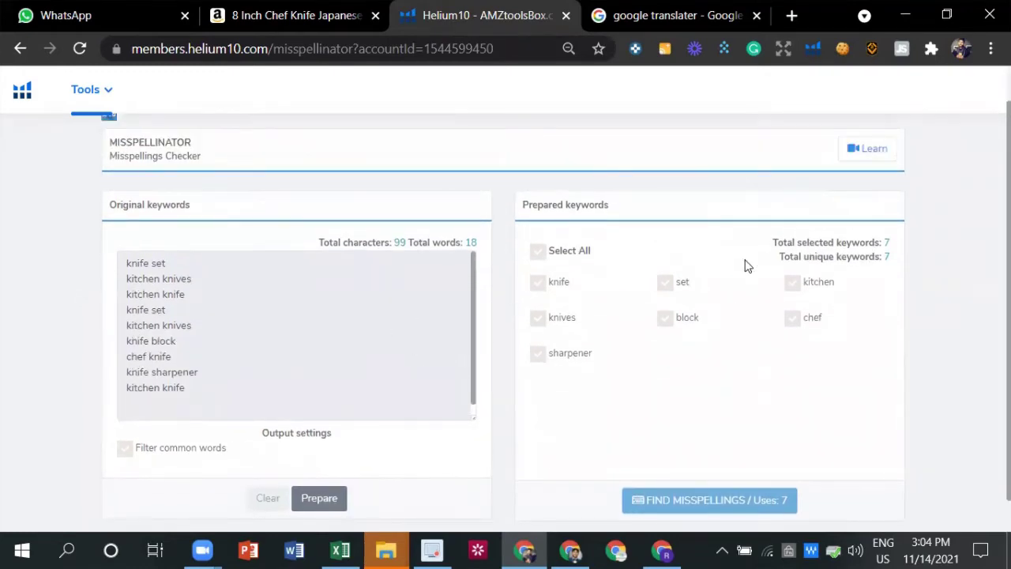
pyautogui.scroll(-1, 745, 268)
pyautogui.scroll(2, 745, 276)
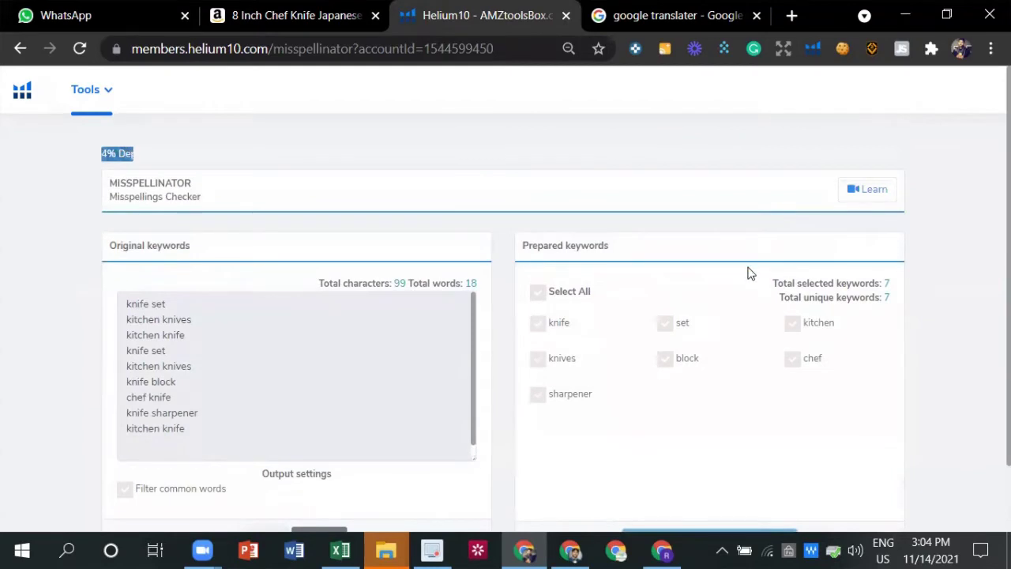
pyautogui.scroll(-2, 749, 270)
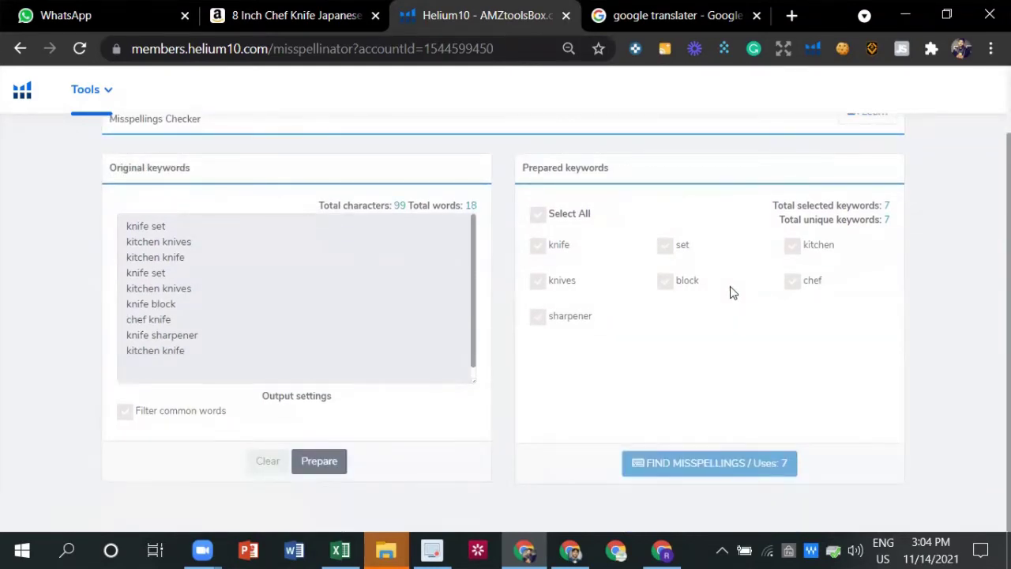
pyautogui.scroll(2, 387, 294)
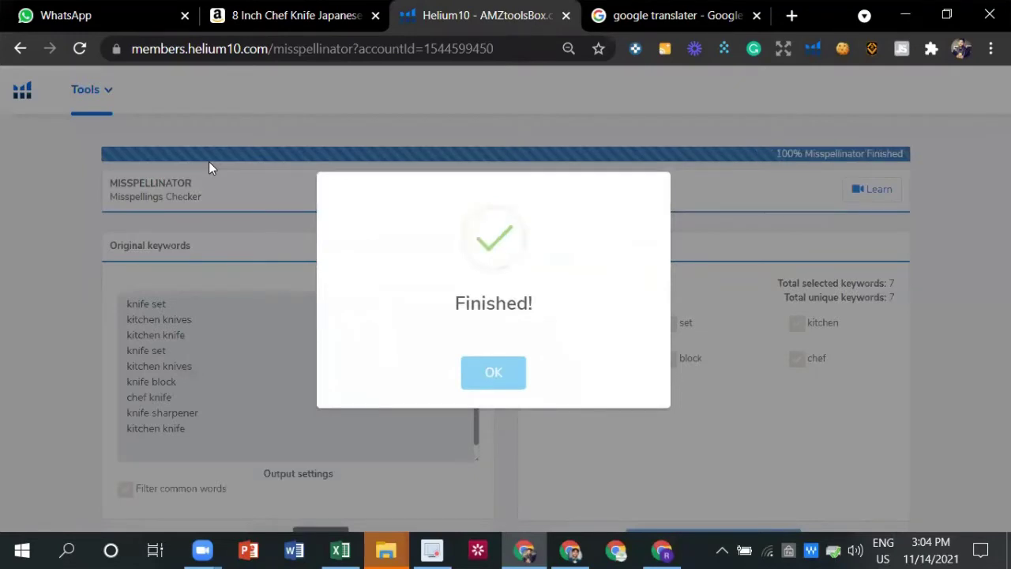
# - Open the finished misspelling results and examine the popularity and Amazon auto-correct status of the knife misspellings, especially nife
pyautogui.click(483, 371)
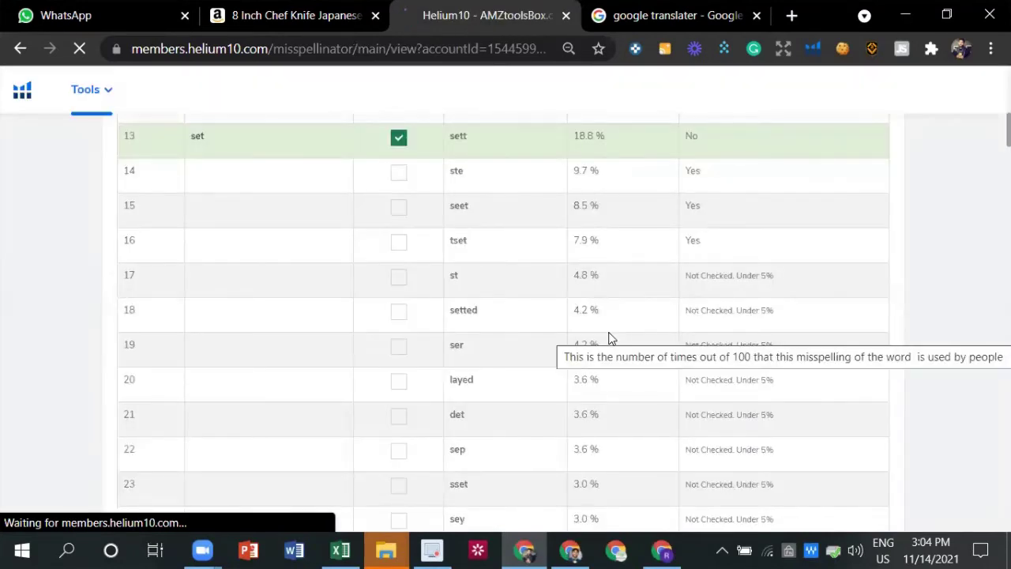
pyautogui.scroll(8, 609, 338)
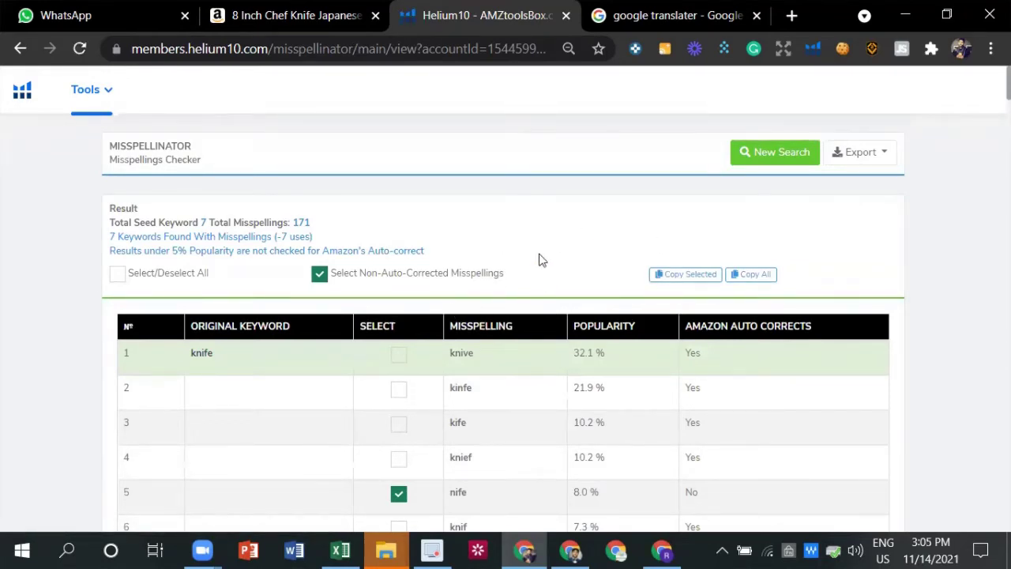
pyautogui.scroll(-2, 400, 384)
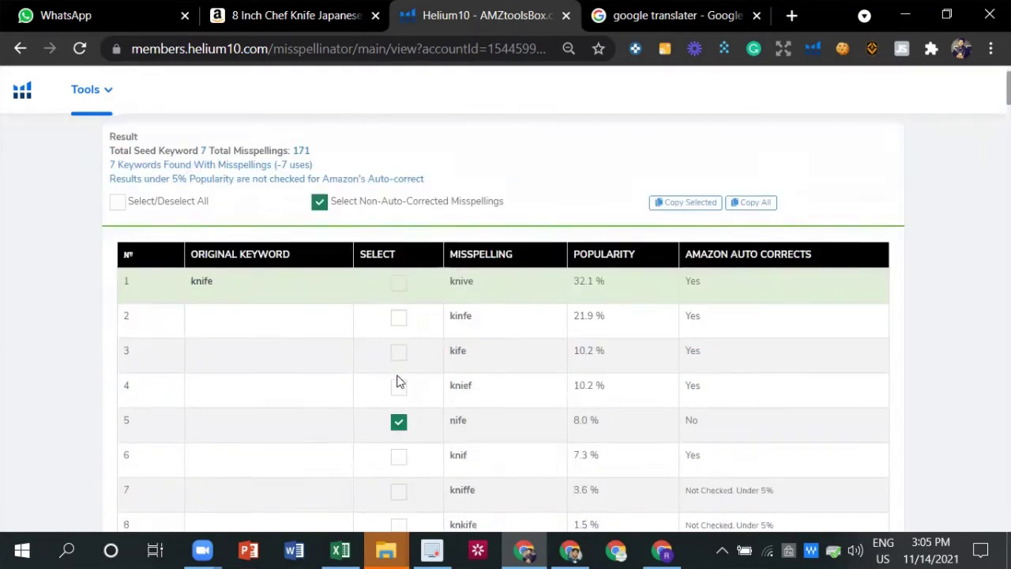
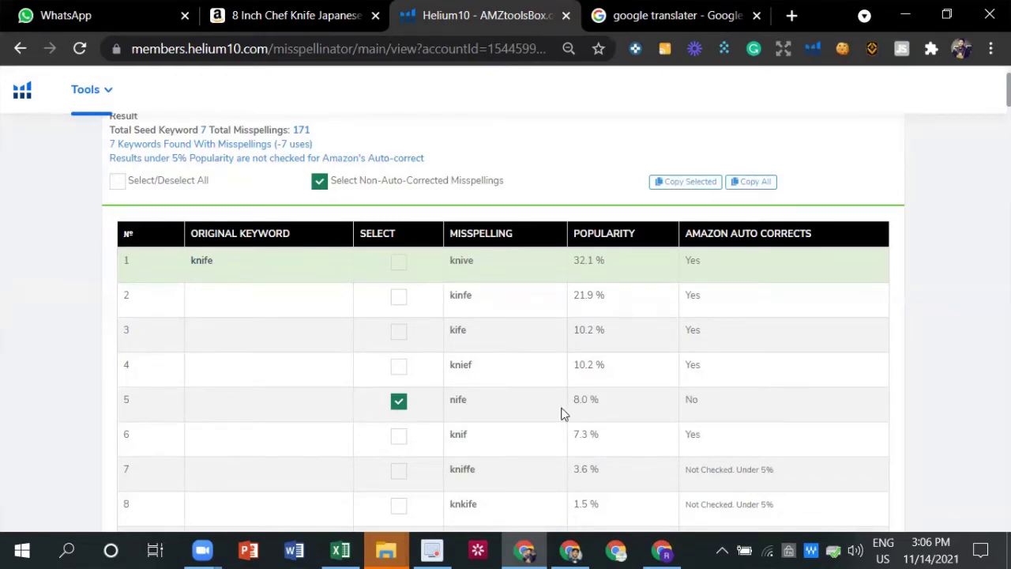
pyautogui.doubleClick(585, 399)
pyautogui.doubleClick(689, 400)
pyautogui.scroll(-3, 446, 411)
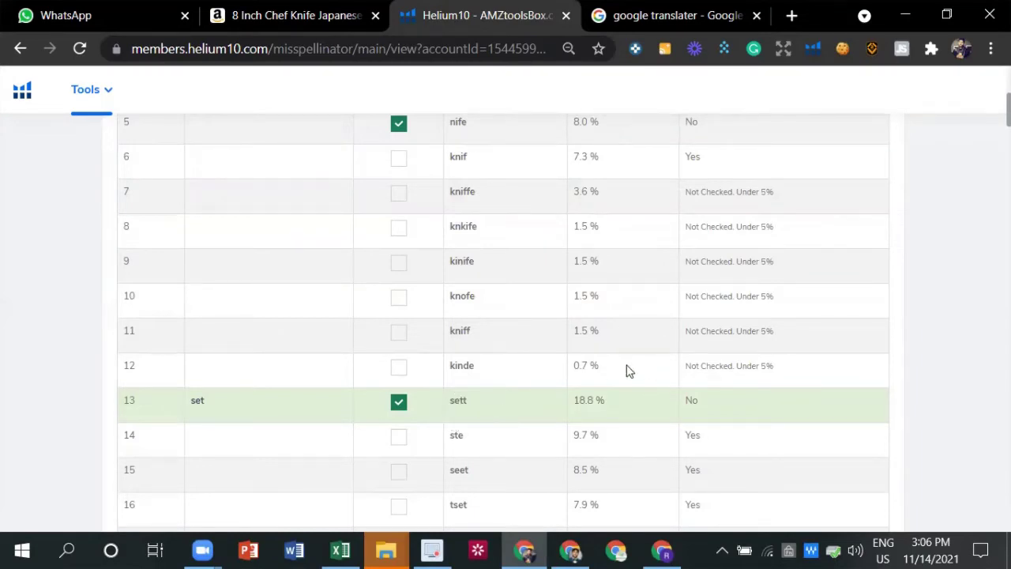
# - Examine the popularity and Amazon auto-correct status of the set misspellings, including those under 5%, and of the kitchen misspellings
pyautogui.moveTo(576, 397); pyautogui.dragTo(594, 399)
pyautogui.scroll(-1, 715, 393)
pyautogui.scroll(-1, 717, 392)
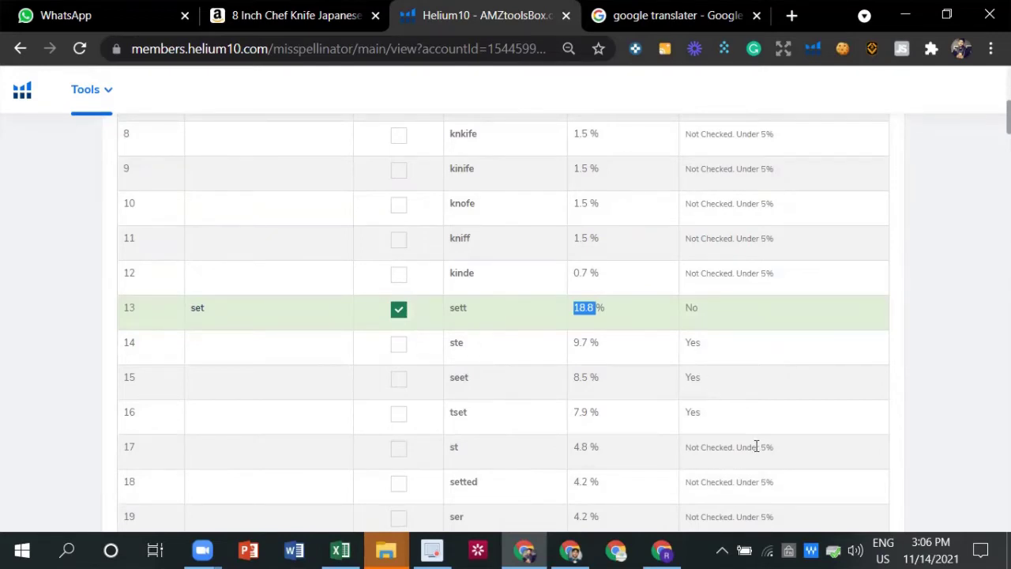
pyautogui.moveTo(755, 446); pyautogui.dragTo(786, 452)
pyautogui.click(529, 459)
pyautogui.scroll(-2, 529, 460)
pyautogui.moveTo(754, 357)
pyautogui.mouseDown()
pyautogui.moveTo(787, 356)
pyautogui.moveTo(741, 356)
pyautogui.mouseUp()
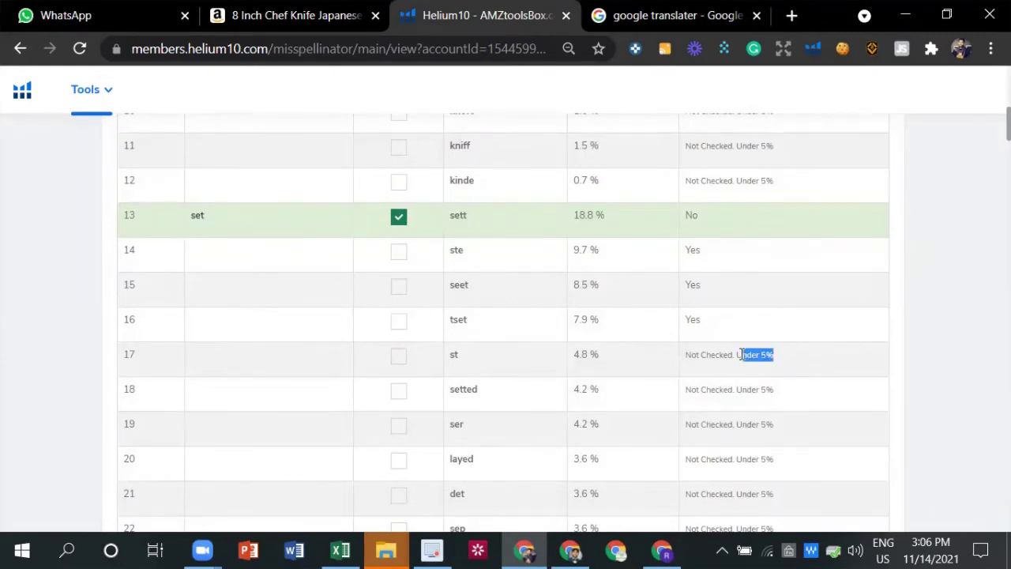
pyautogui.click(679, 361)
pyautogui.moveTo(690, 355); pyautogui.dragTo(762, 369)
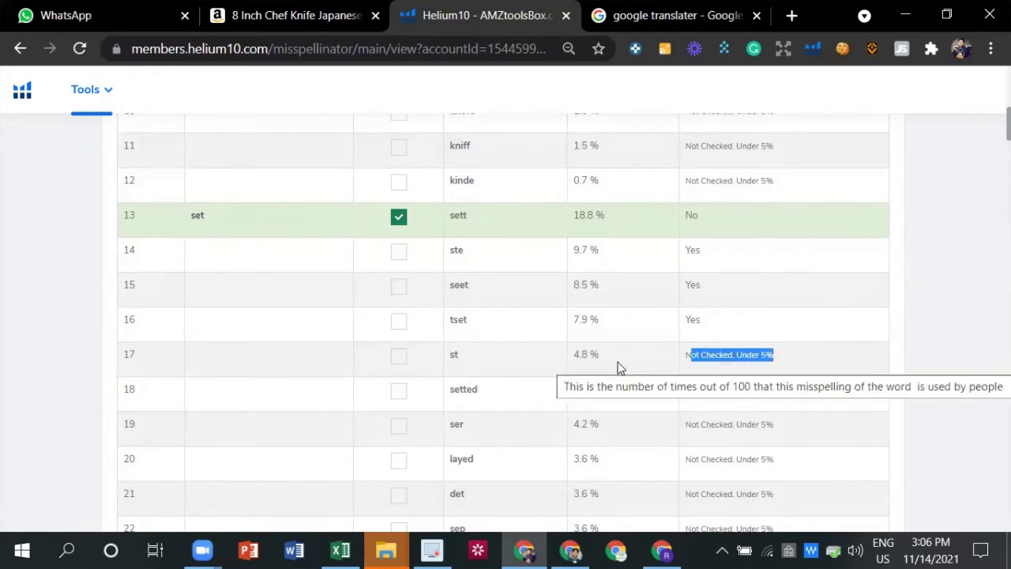
pyautogui.scroll(-2, 439, 253)
pyautogui.scroll(2, 439, 251)
pyautogui.scroll(-5, 428, 228)
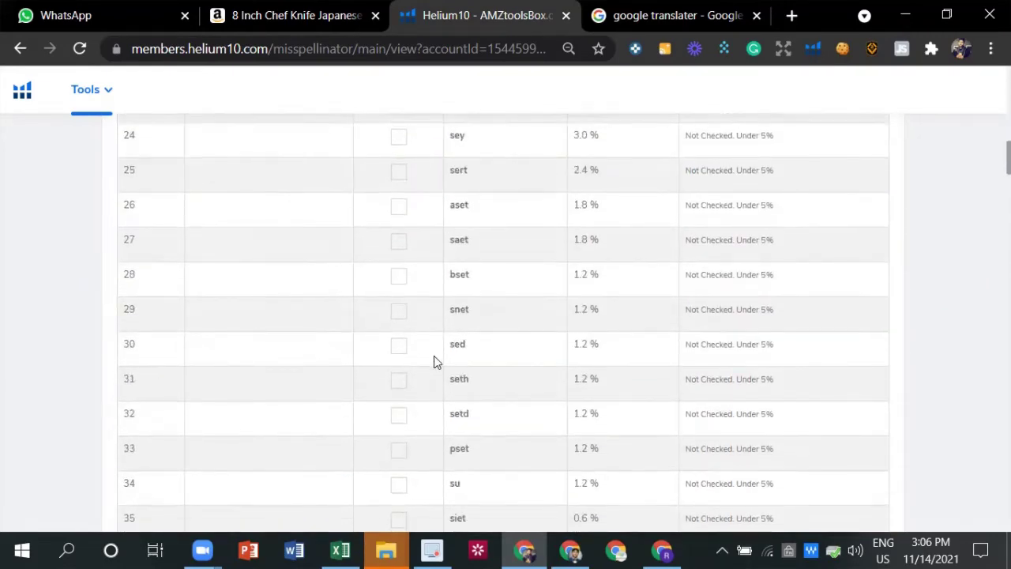
pyautogui.scroll(-10, 436, 357)
pyautogui.scroll(2, 355, 342)
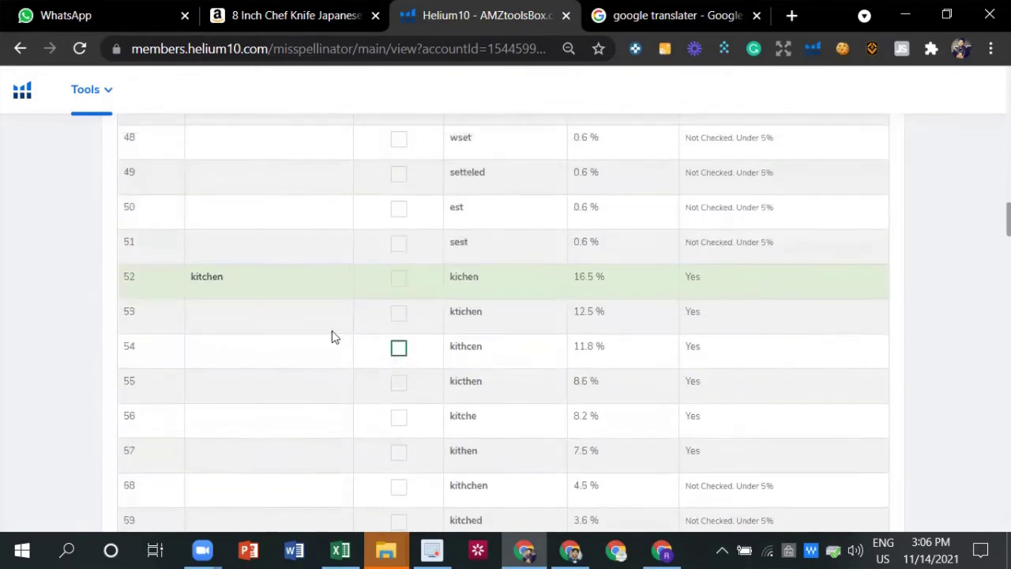
pyautogui.scroll(-1, 472, 218)
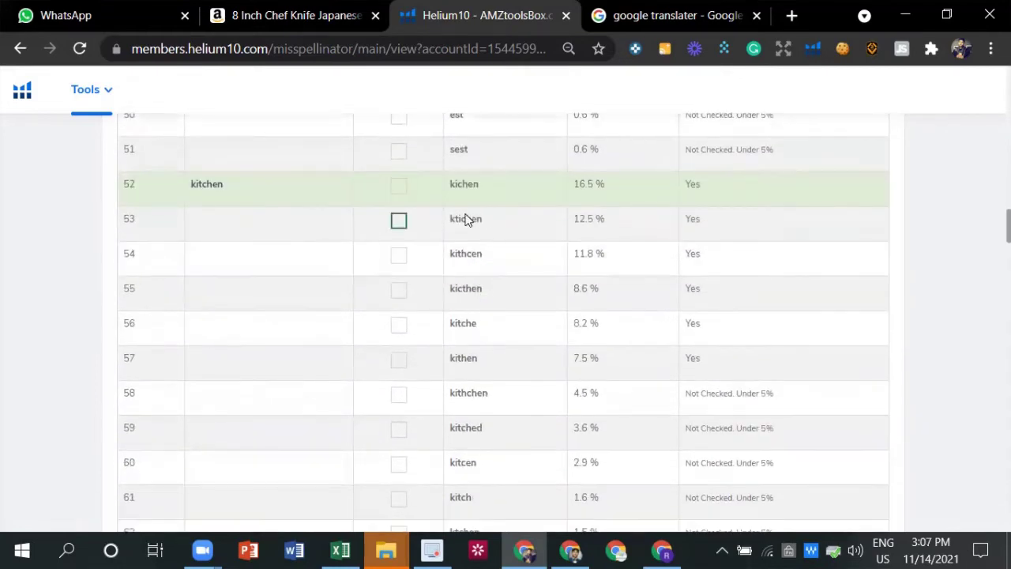
# - Examine the remaining kitchen, knives, block, chef and sharpener misspellings with their popularity and Amazon auto-correct status
pyautogui.scroll(-4, 554, 382)
pyautogui.scroll(-13, 554, 381)
pyautogui.scroll(-12, 472, 395)
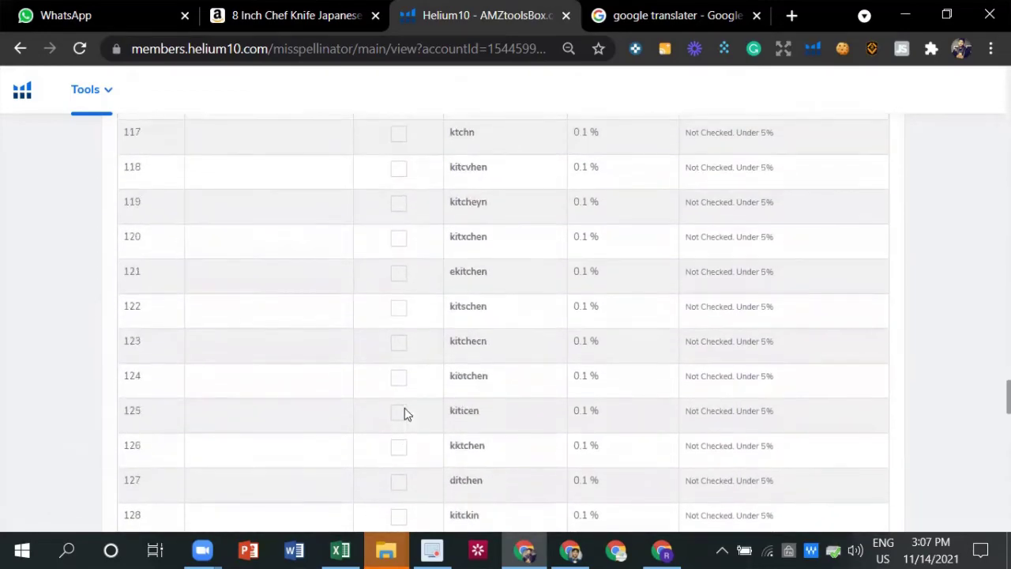
pyautogui.scroll(-8, 394, 391)
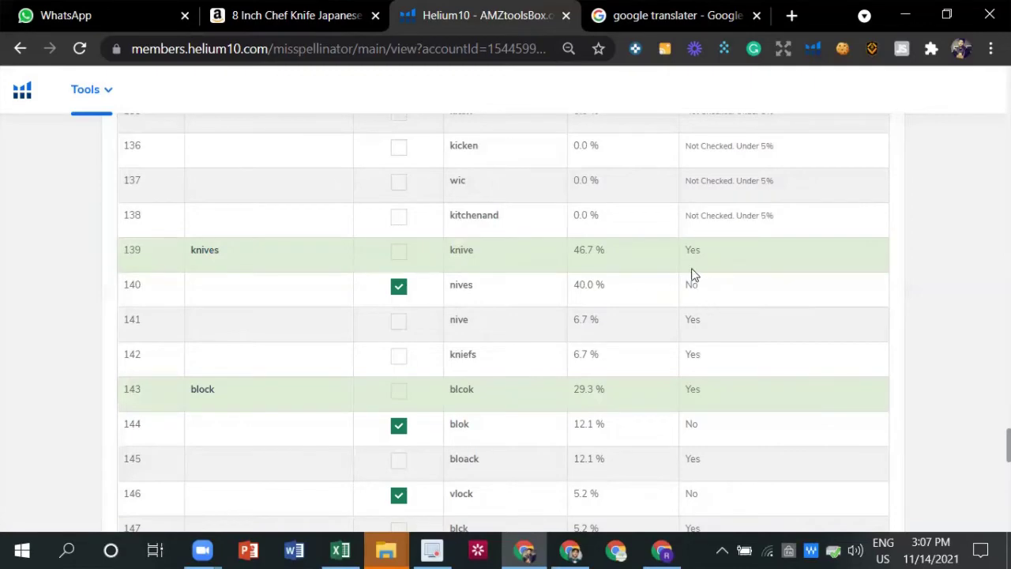
pyautogui.scroll(-10, 467, 374)
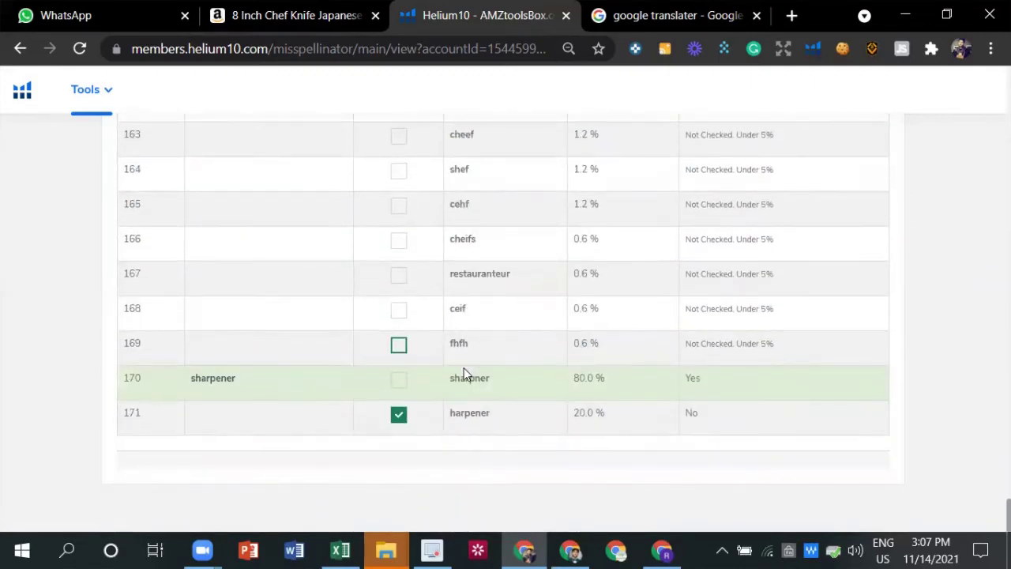
pyautogui.scroll(20, 465, 371)
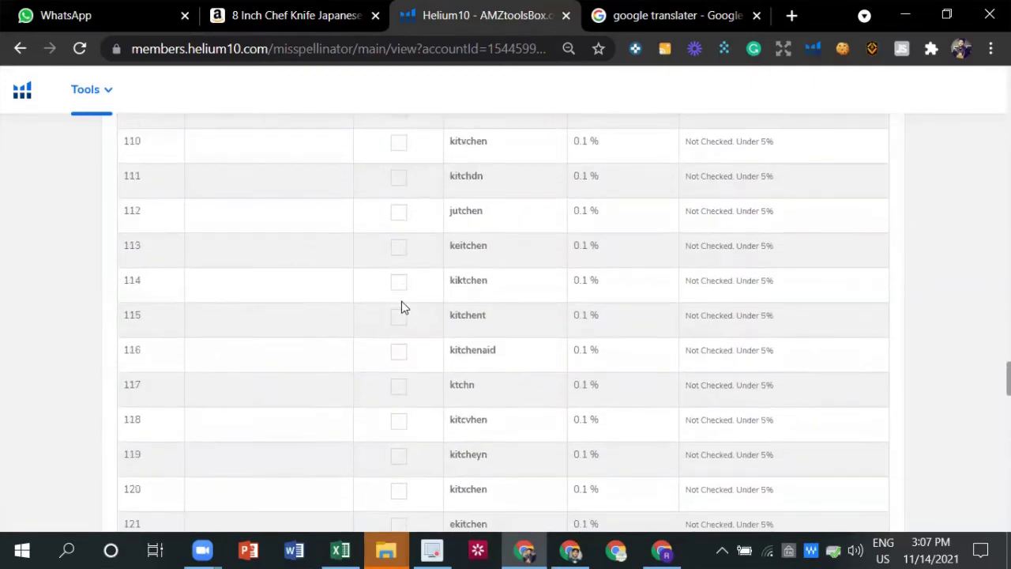
pyautogui.scroll(20, 403, 304)
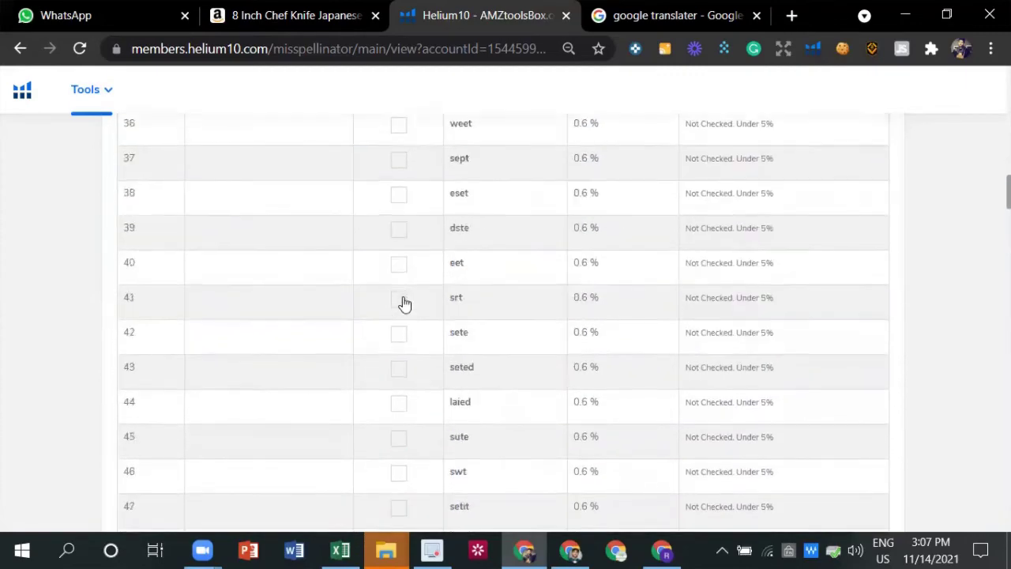
pyautogui.scroll(20, 402, 304)
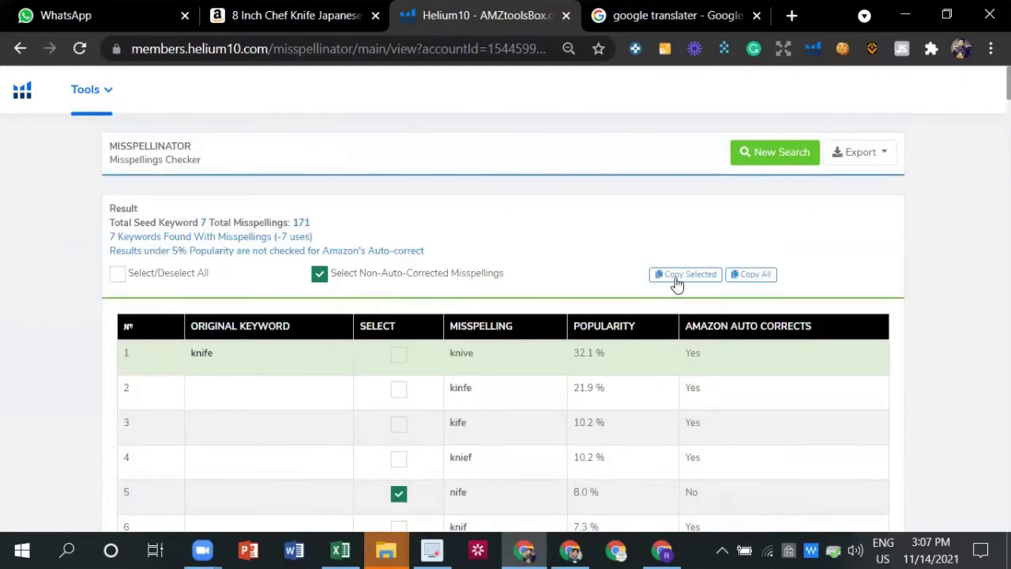
# - Copy the selected non-auto-corrected misspellings from the Misspellinator results
pyautogui.click(680, 276)
pyautogui.scroll(-1, 401, 482)
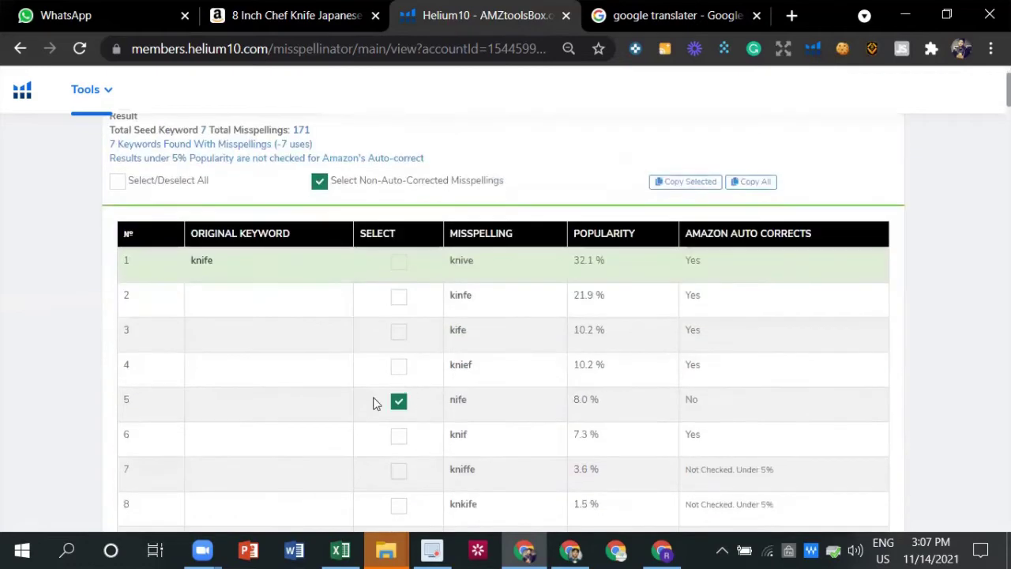
pyautogui.scroll(1, 512, 372)
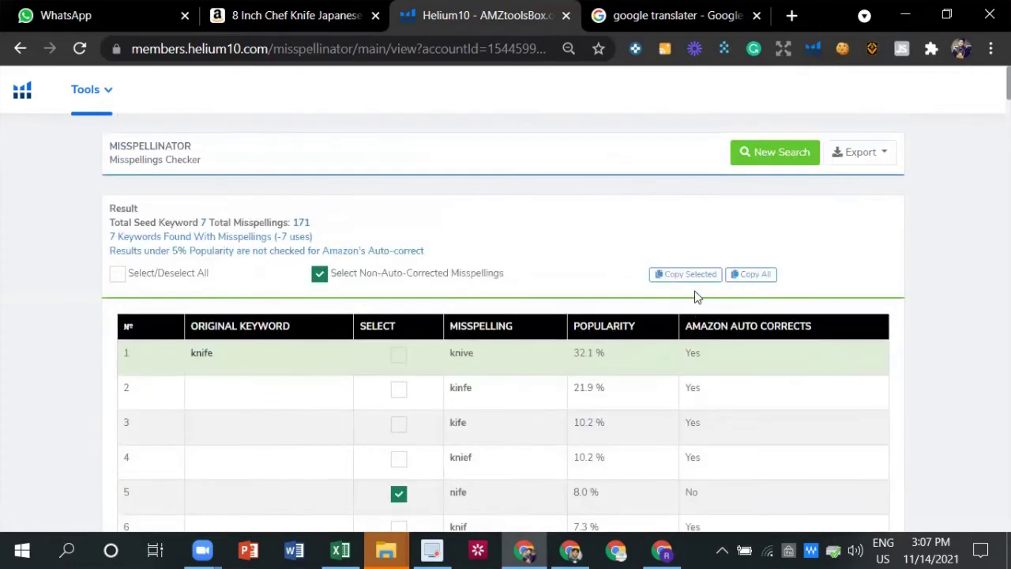
pyautogui.click(696, 276)
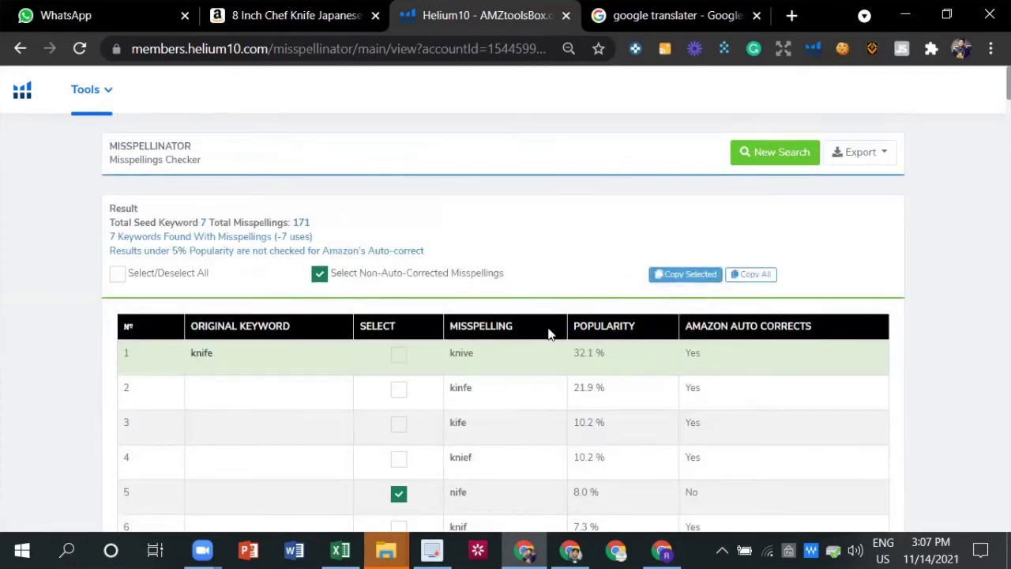
pyautogui.click(698, 274)
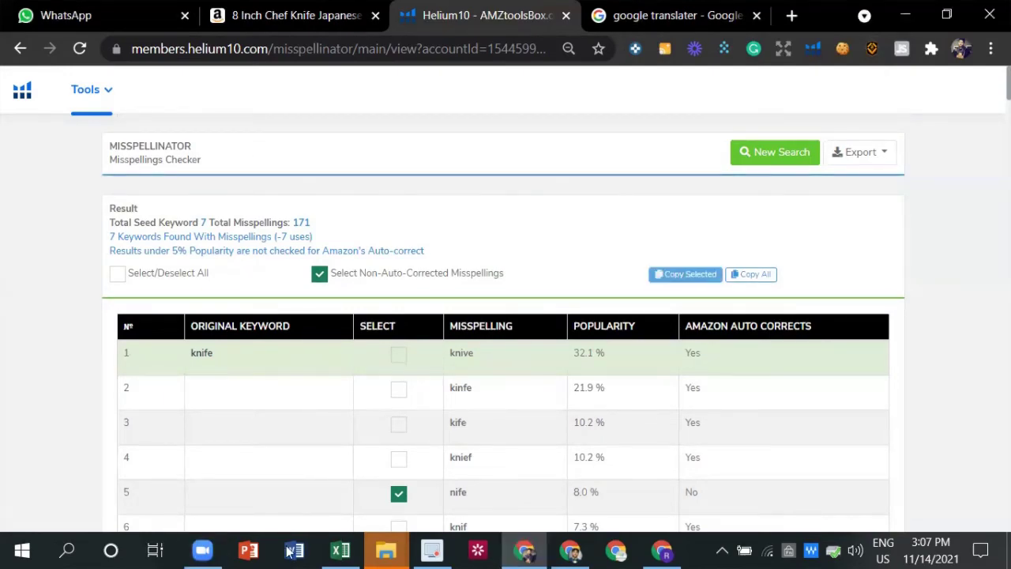
# - Switch to the Excel keyword workbook, add a new sheet after US SPANISH and name it SPELL MISTAKE
pyautogui.click(340, 550)
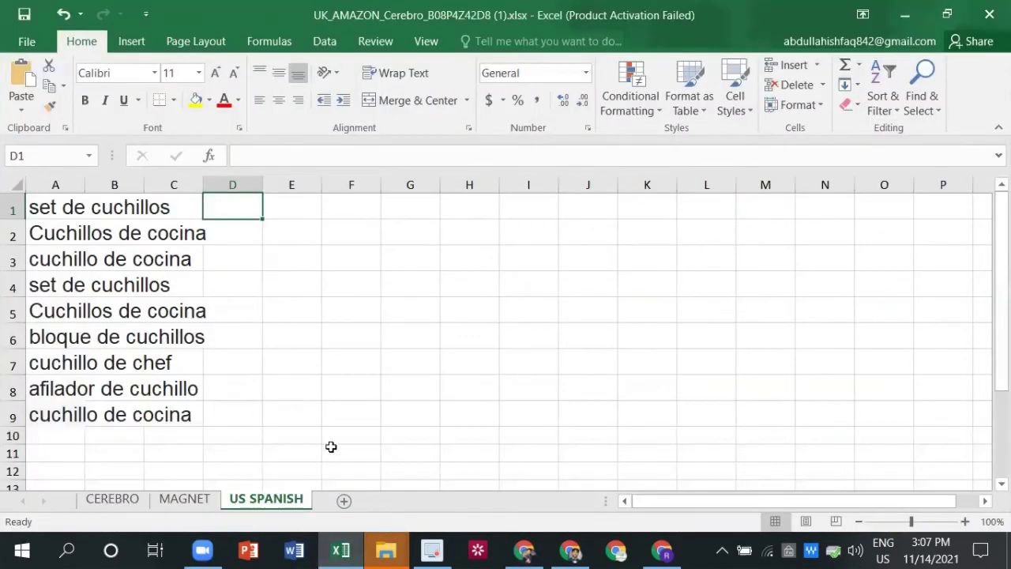
pyautogui.click(344, 500)
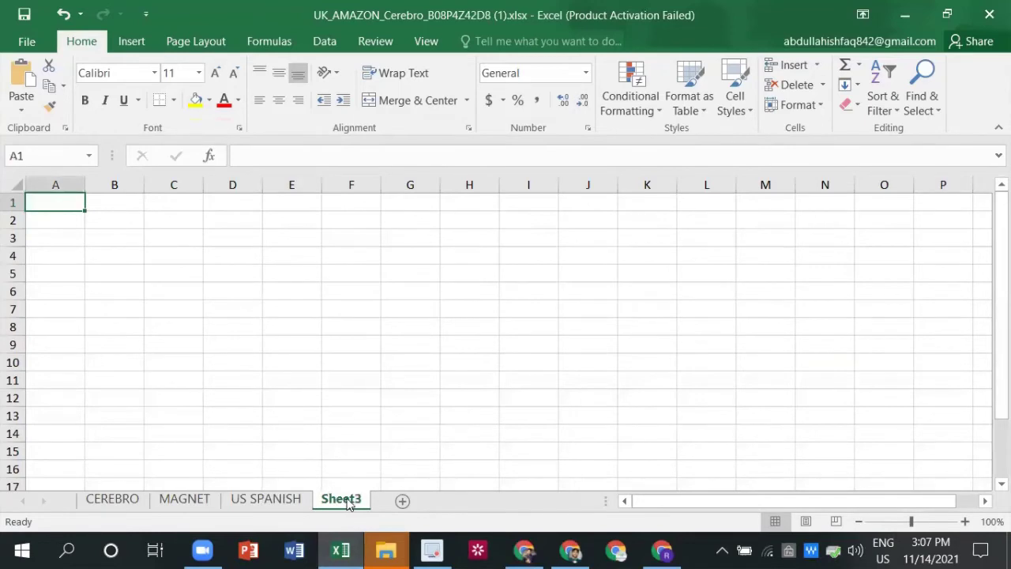
pyautogui.doubleClick(346, 499)
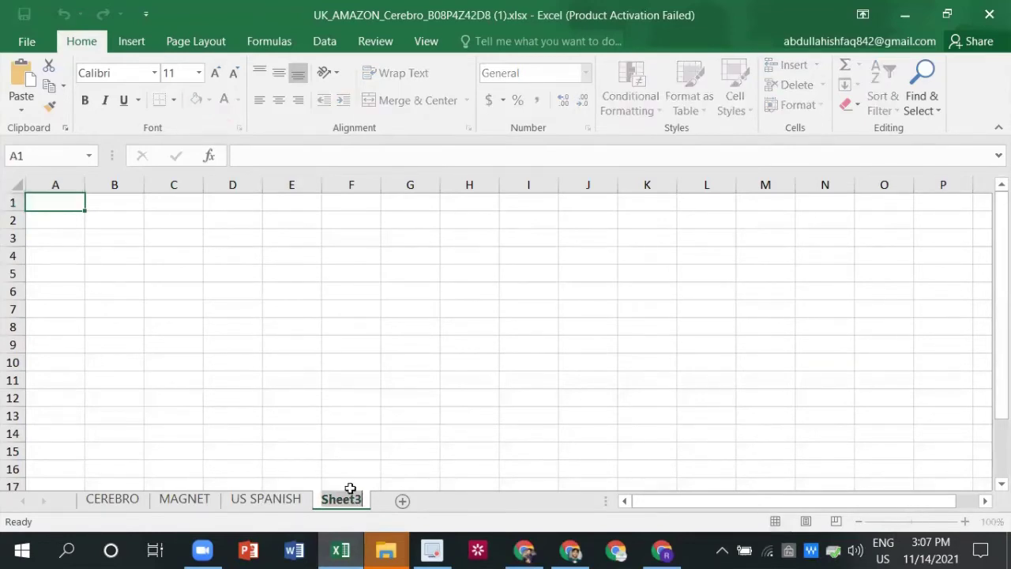
pyautogui.write('spelling')
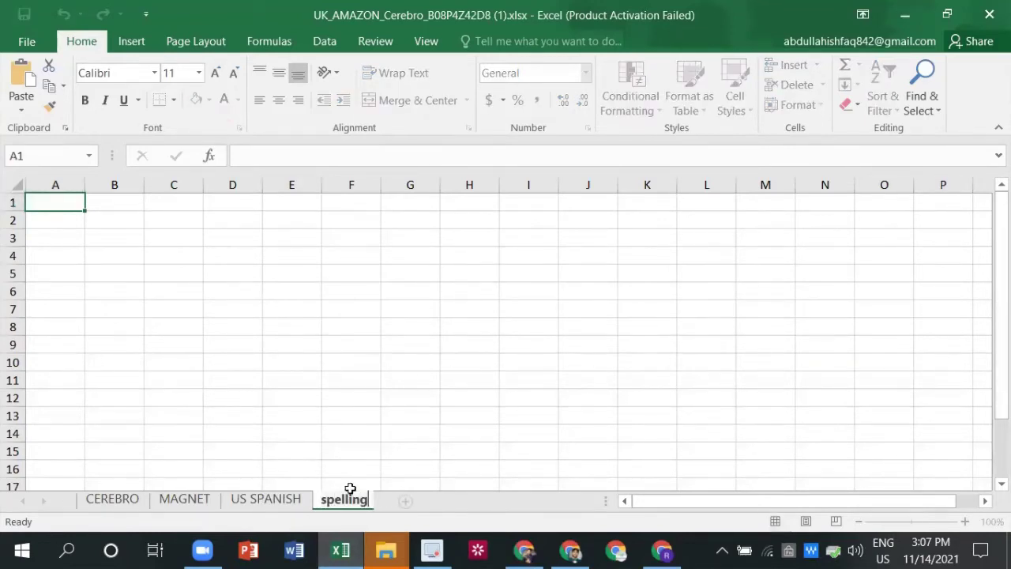
pyautogui.press('BackSpace')
pyautogui.press('BackSpace')
pyautogui.press('BackSpace')
pyautogui.press('BackSpace')
pyautogui.press('BackSpace')
pyautogui.press('BackSpace')
pyautogui.press('BackSpace')
pyautogui.press('BackSpace')
pyautogui.write('SPELL MISTAKE')
# - Paste the copied misspellings into the SPELL MISTAKE sheet starting at cell A1
pyautogui.click(50, 201)
pyautogui.rightClick(50, 200)
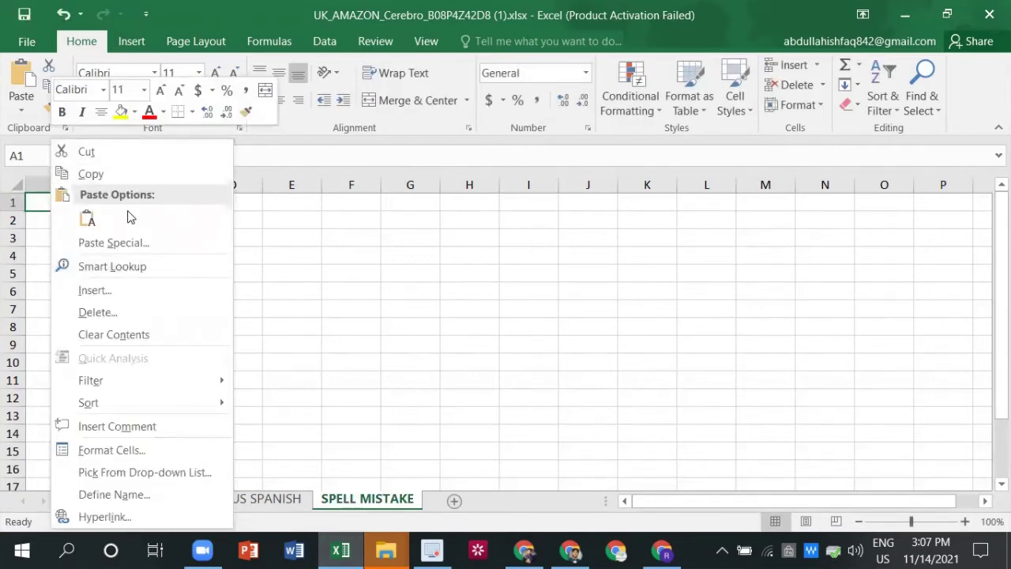
pyautogui.click(86, 218)
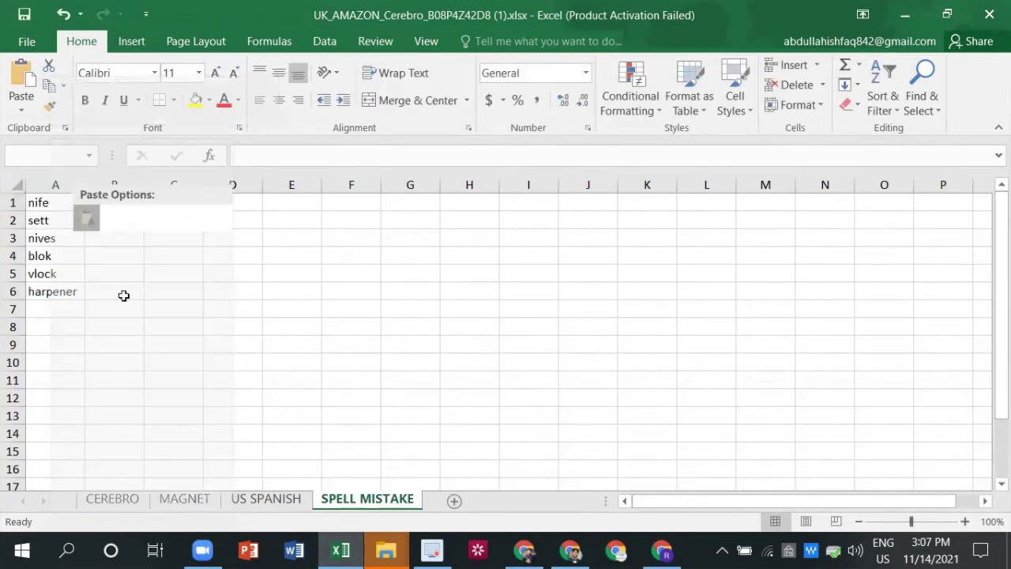
pyautogui.click(208, 306)
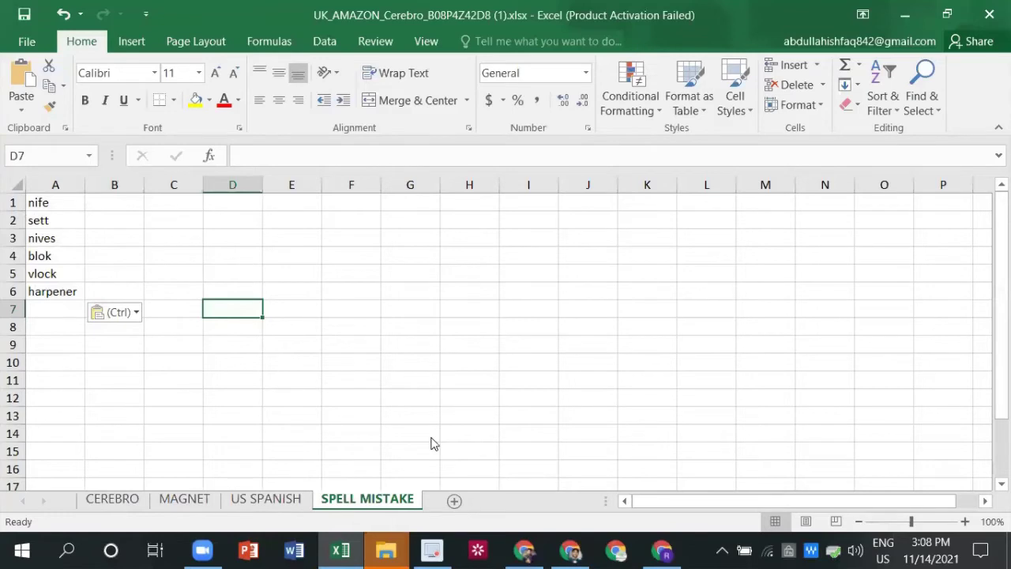
# - Switch back to Helium 10 in the browser and open its dashboard to look over the keyword tools
pyautogui.hotkey('ctrl', 'a')
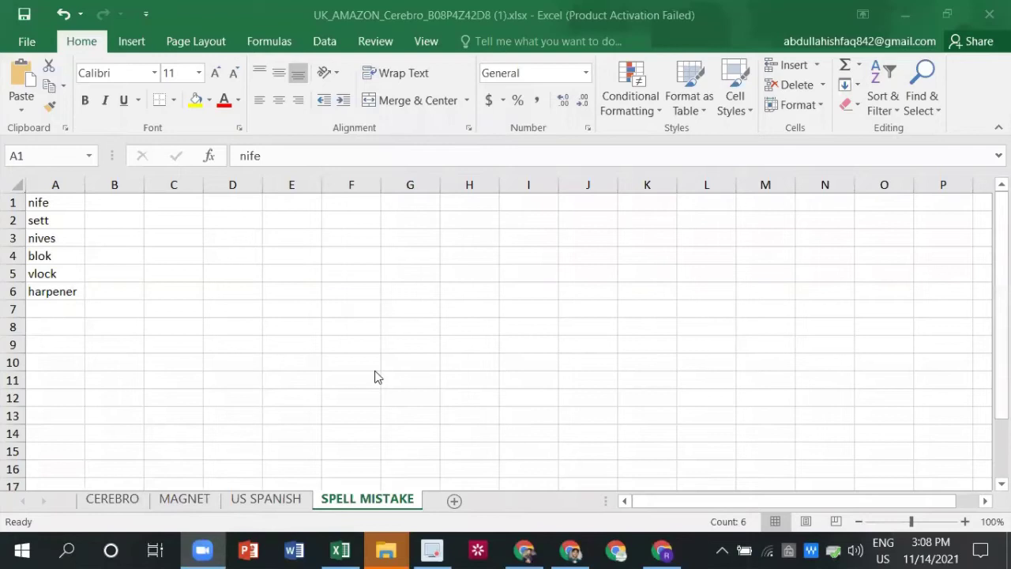
pyautogui.hotkey('alt', 'Tab')
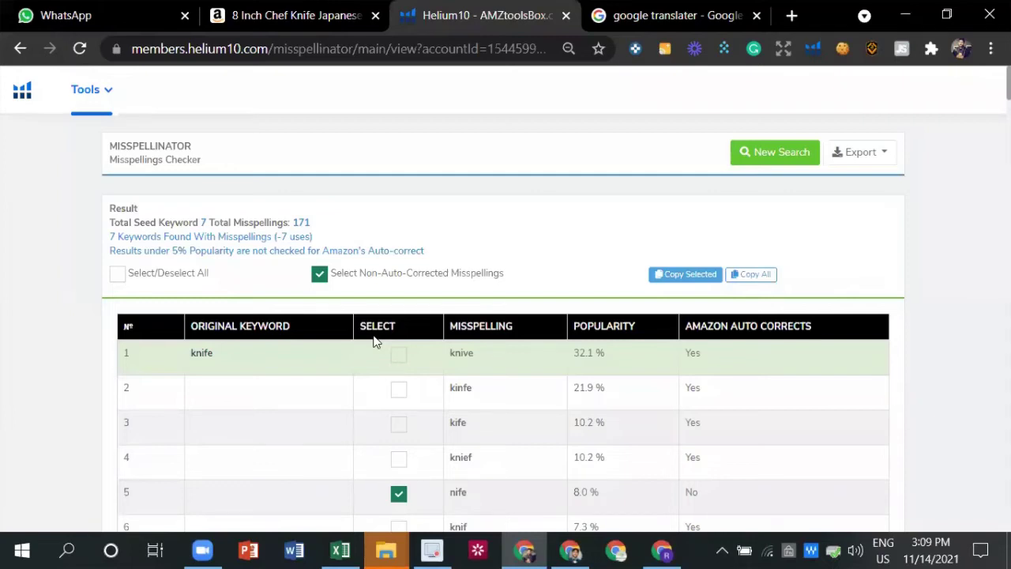
pyautogui.click(26, 93)
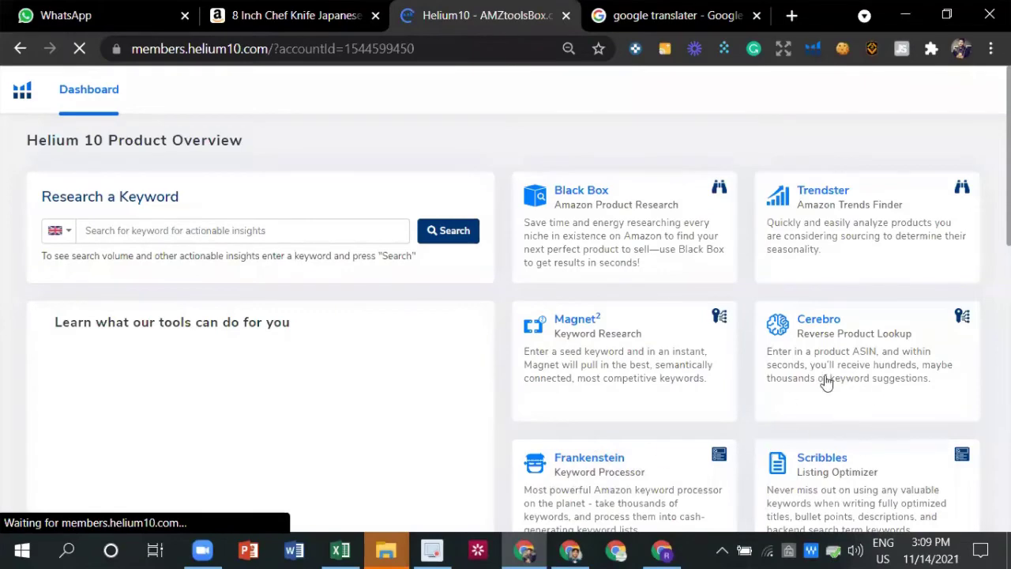
pyautogui.scroll(-2, 852, 385)
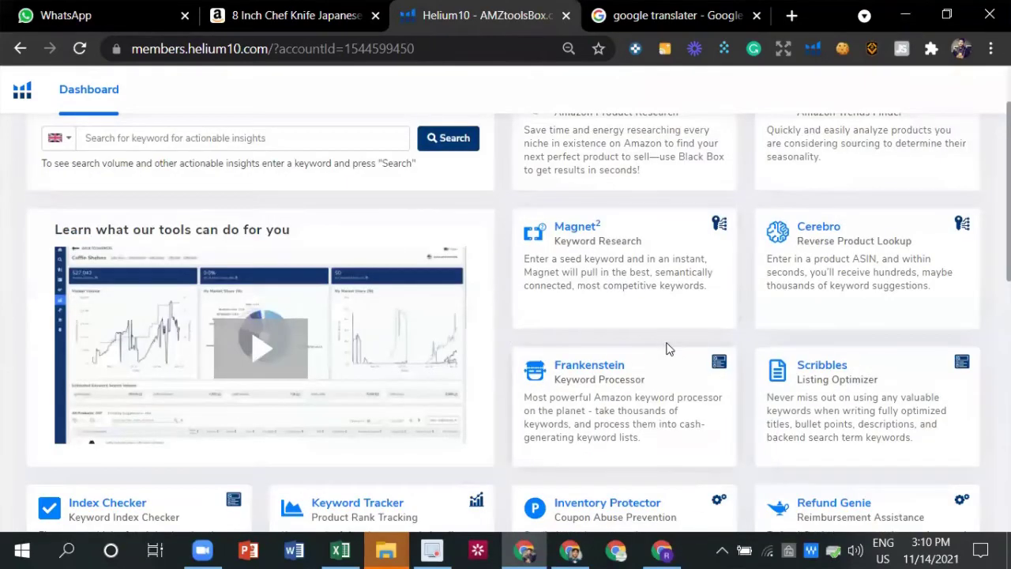
pyautogui.scroll(2, 646, 296)
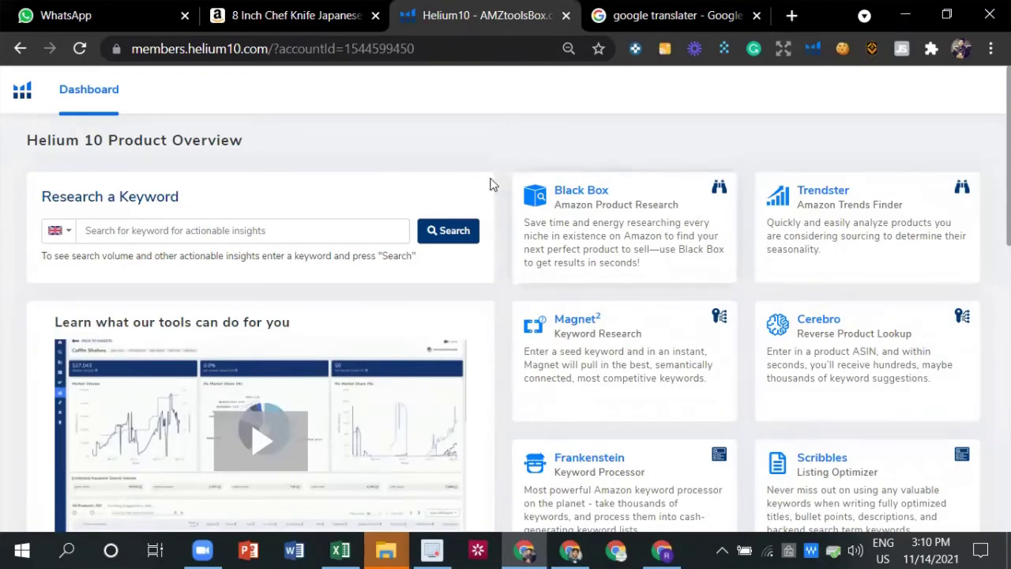
pyautogui.scroll(-2, 624, 217)
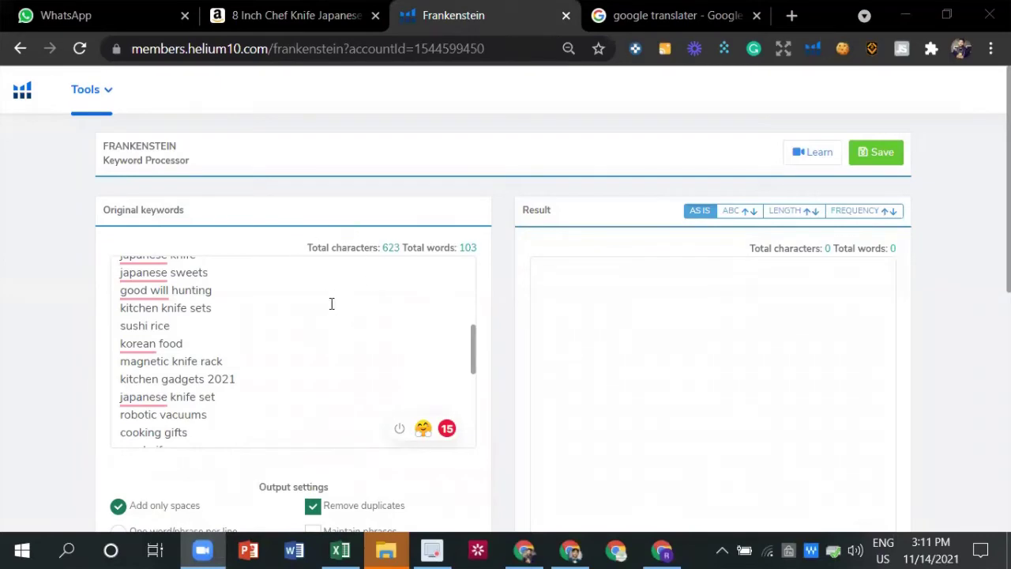
# - Look through Frankenstein's original keywords, return to the Helium 10 dashboard and examine all the available tools
pyautogui.scroll(-5, 366, 316)
pyautogui.scroll(5, 411, 318)
pyautogui.click(36, 111)
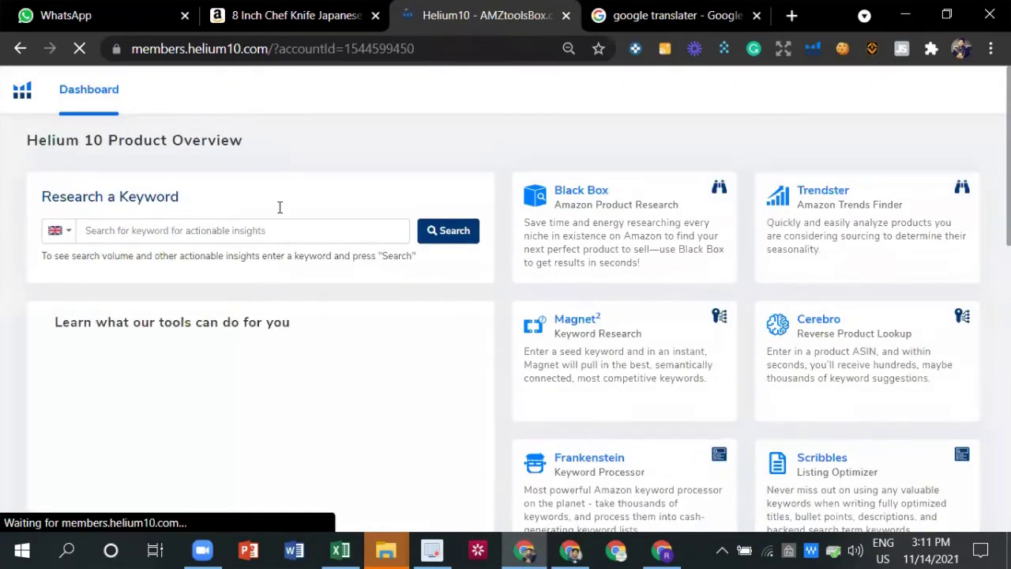
pyautogui.scroll(-2, 379, 300)
pyautogui.scroll(2, 397, 317)
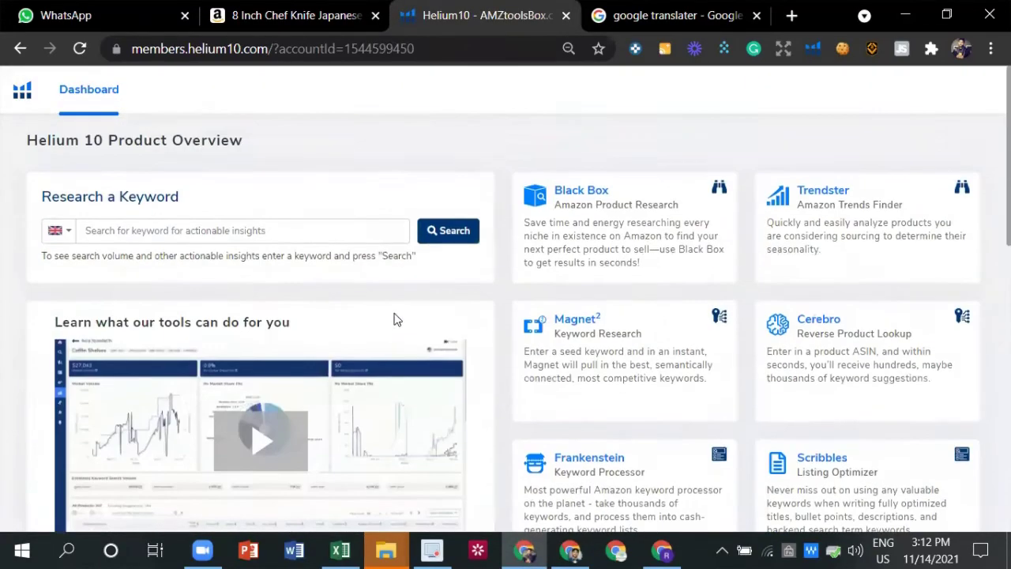
pyautogui.scroll(-10, 952, 293)
pyautogui.scroll(10, 763, 260)
pyautogui.scroll(-8, 545, 253)
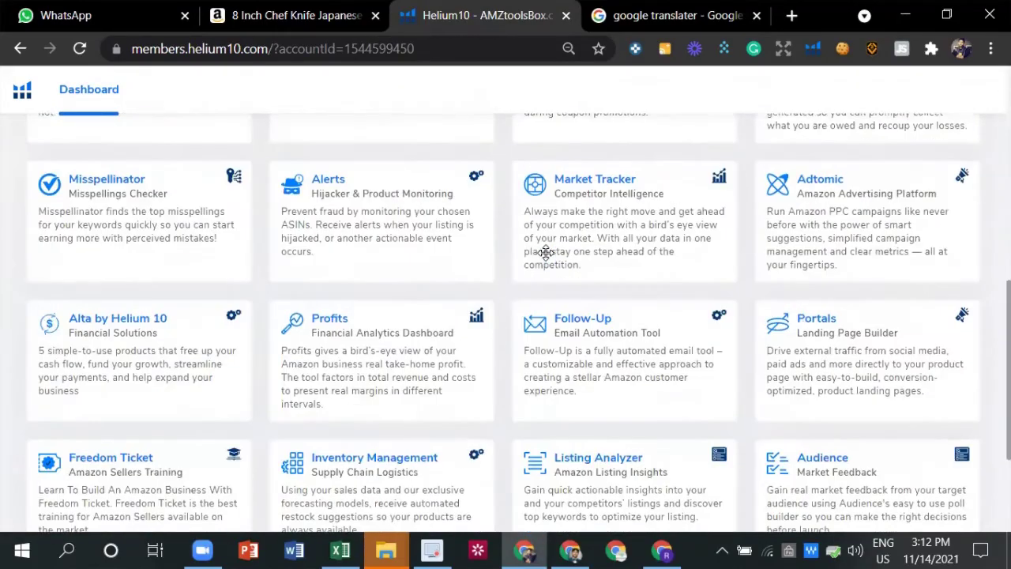
pyautogui.scroll(-3, 545, 252)
pyautogui.scroll(10, 545, 253)
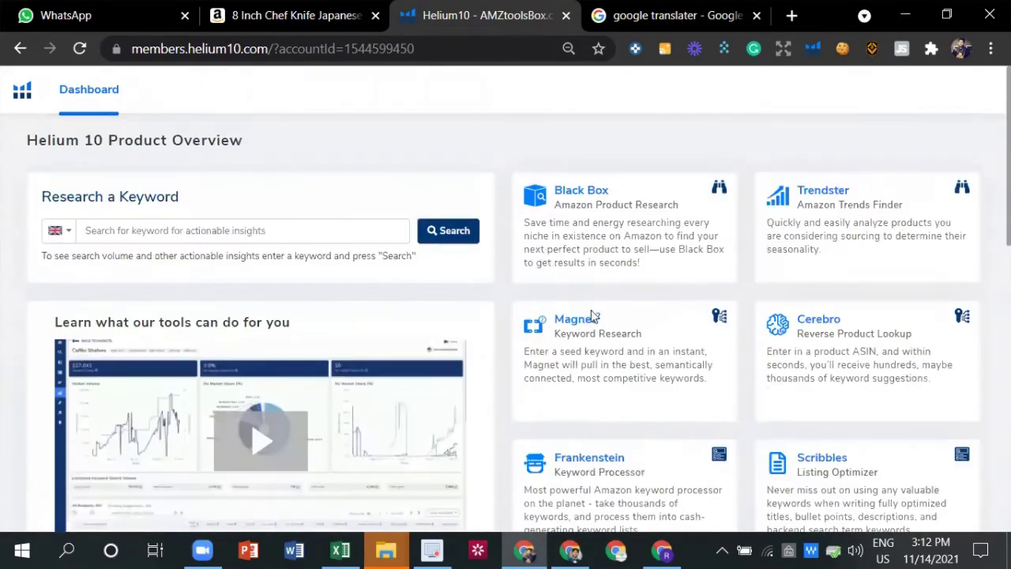
pyautogui.scroll(-2, 635, 426)
pyautogui.scroll(1, 635, 426)
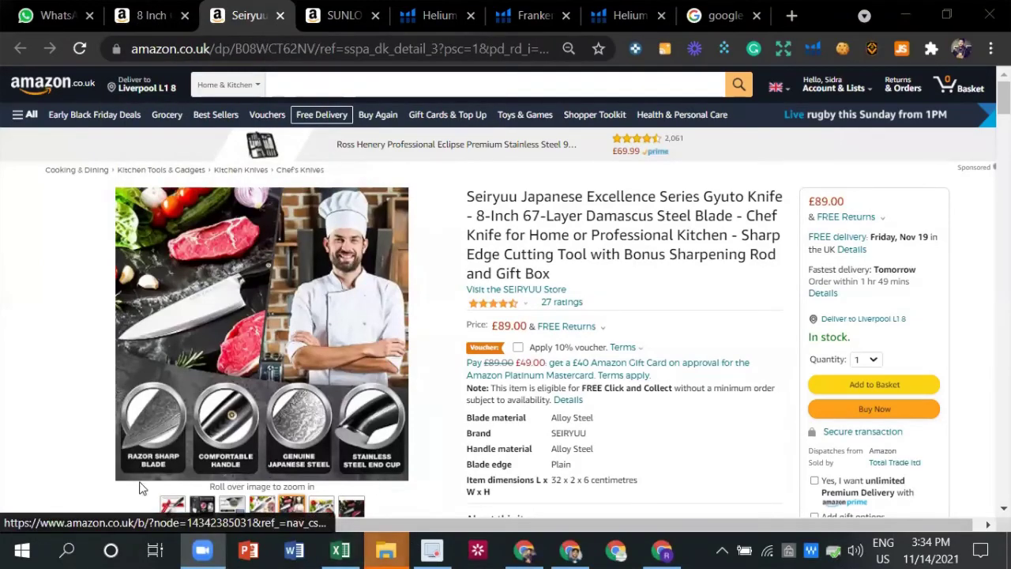
# - Reopen the closed Helium 10 dashboard tab and locate the Frankenstein keyword processor on it
pyautogui.moveTo(229, 443)
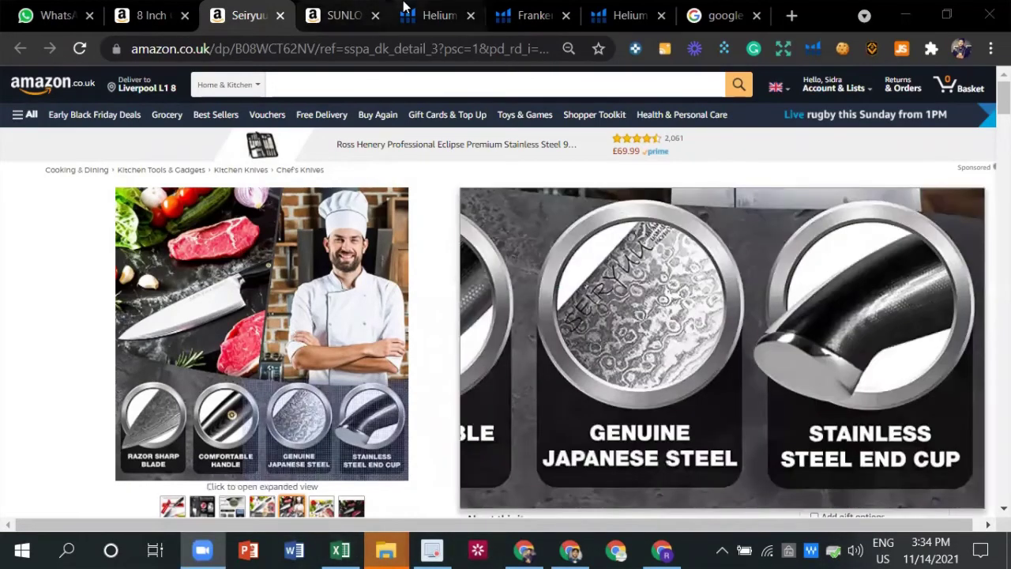
pyautogui.click(518, 18)
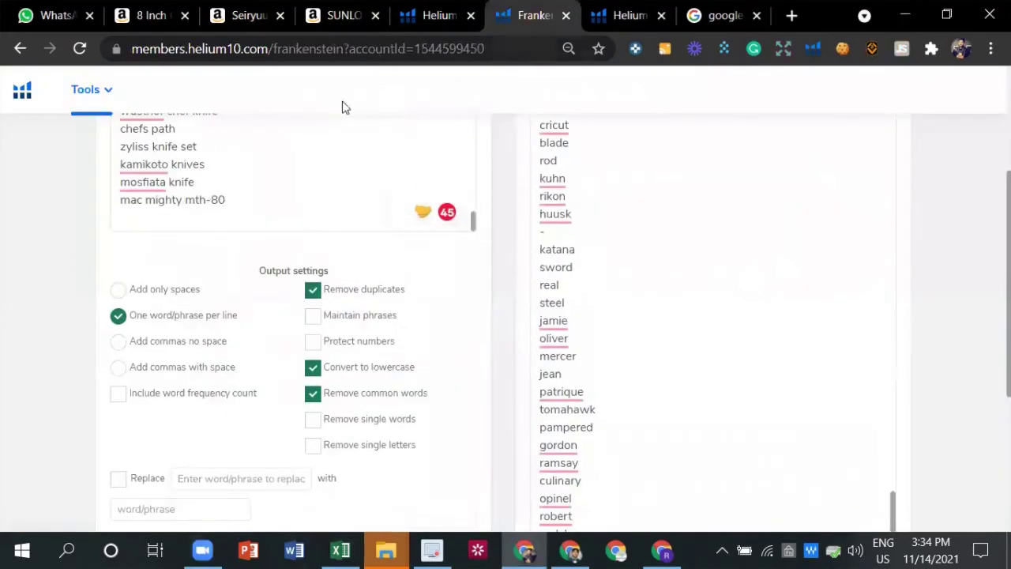
pyautogui.middleClick(432, 18)
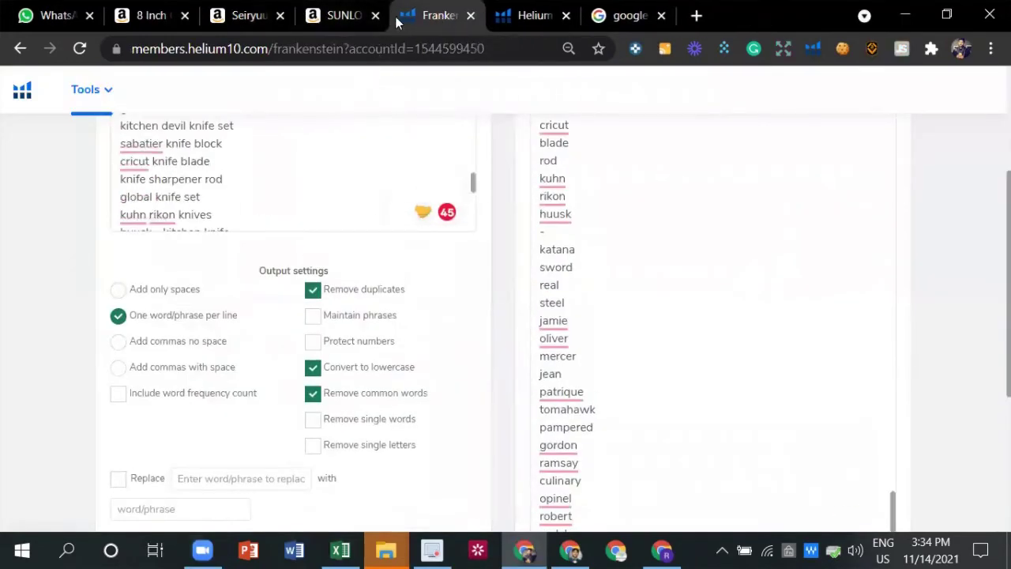
pyautogui.hotkey('ctrl', 'shift', 't')
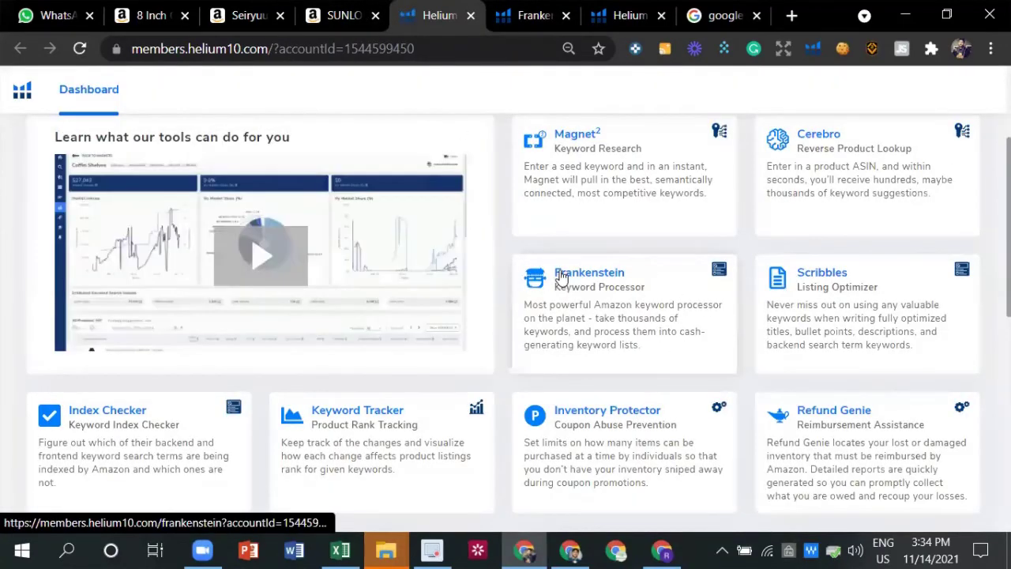
pyautogui.rightClick(604, 278)
# - Review Frankenstein's original keywords and their source phrases on the MAGNET and CEREBRO sheets of the Excel workbook
pyautogui.click(527, 15)
pyautogui.scroll(5, 361, 149)
pyautogui.scroll(3, 462, 362)
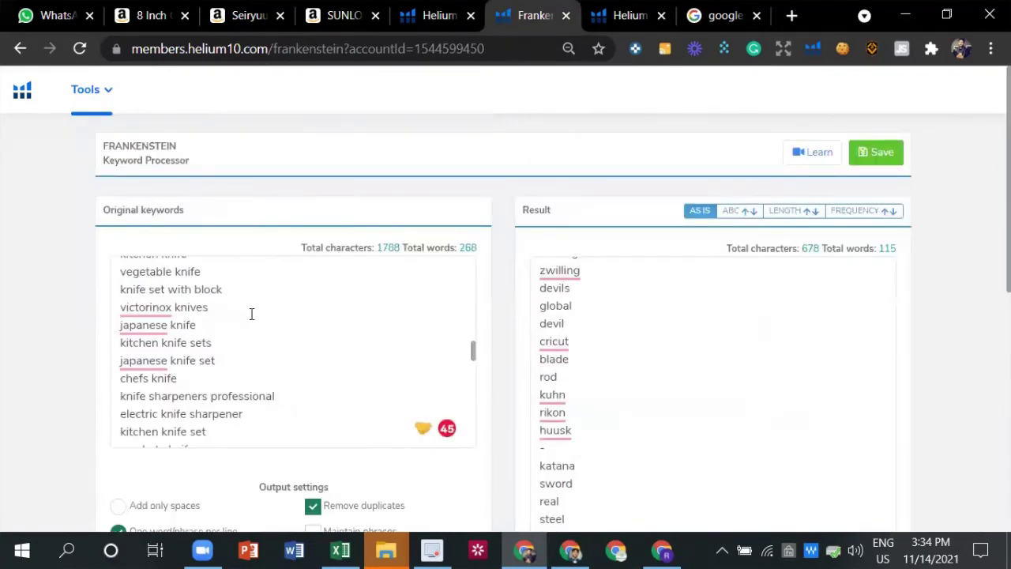
pyautogui.click(340, 550)
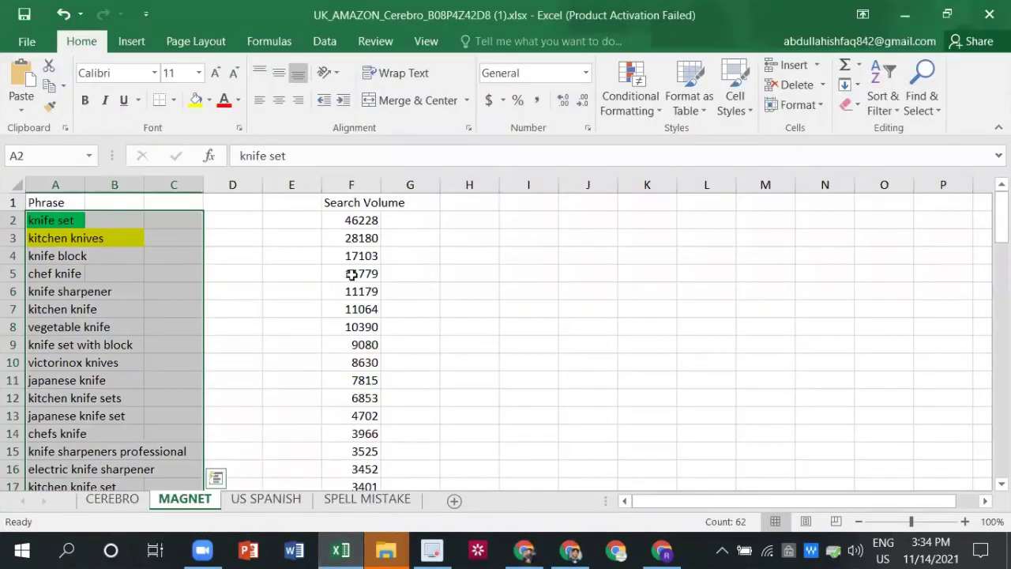
pyautogui.click(140, 501)
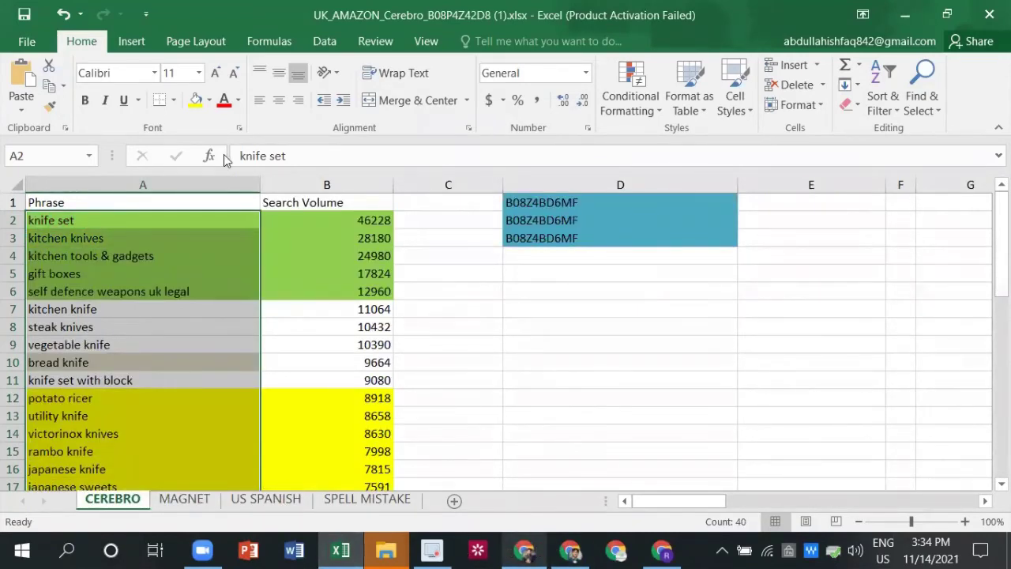
# - Switch to Frankenstein in the browser, try the spaces-only output format and restore one word/phrase per line
pyautogui.hotkey('alt', 'Tab')
pyautogui.scroll(-3, 244, 334)
pyautogui.scroll(-5, 266, 201)
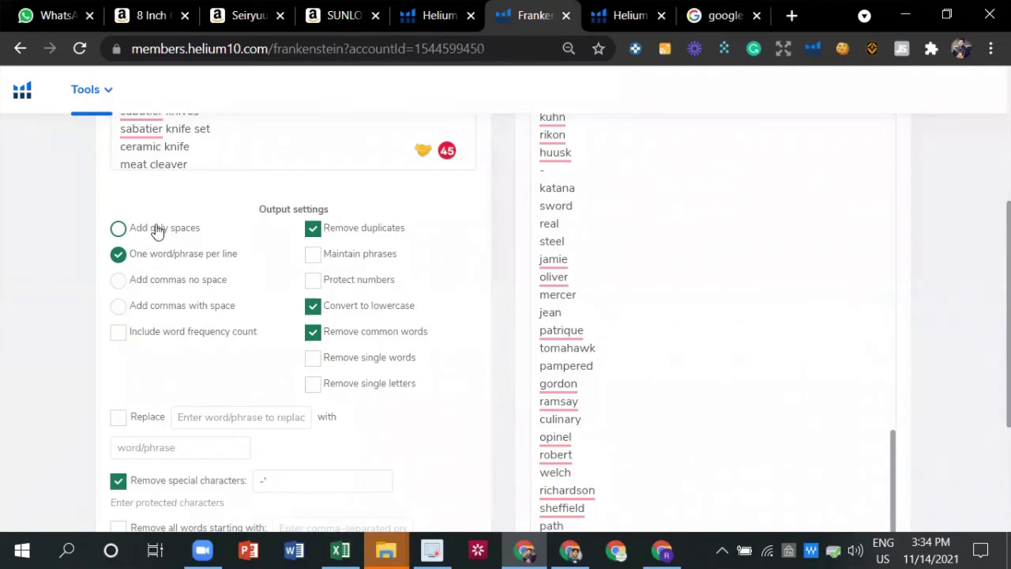
pyautogui.click(119, 228)
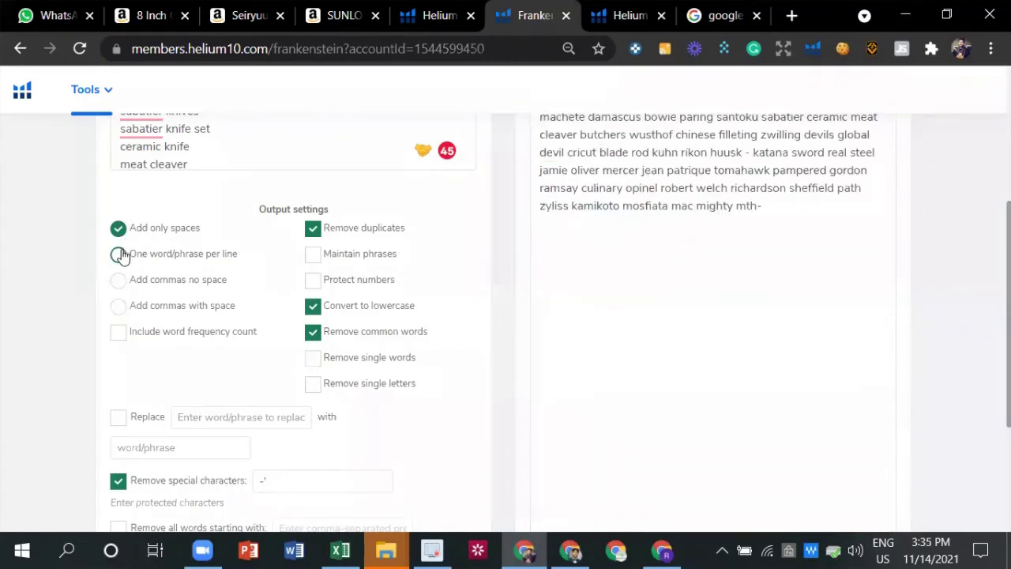
pyautogui.click(163, 257)
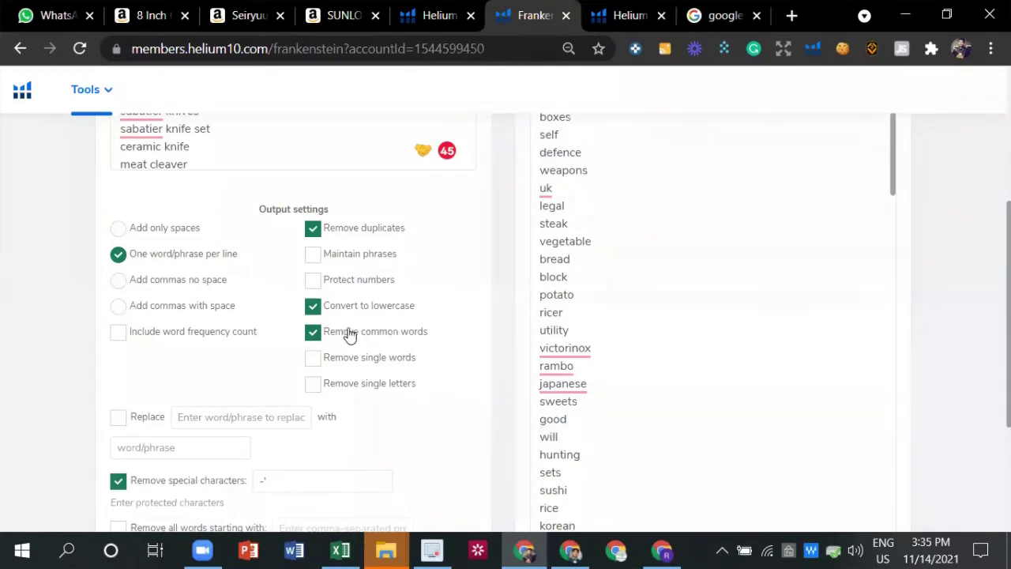
pyautogui.scroll(4, 600, 273)
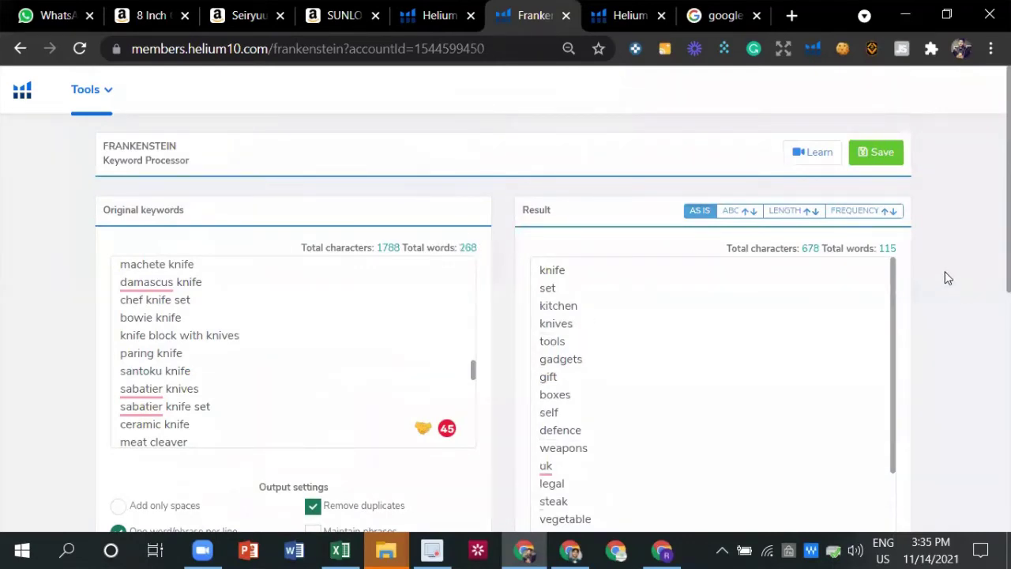
# - Send Frankenstein's processed keywords to Scribbles and open the Scribbles listing optimizer
pyautogui.doubleClick(909, 248)
pyautogui.scroll(-5, 908, 250)
pyautogui.scroll(-5, 835, 277)
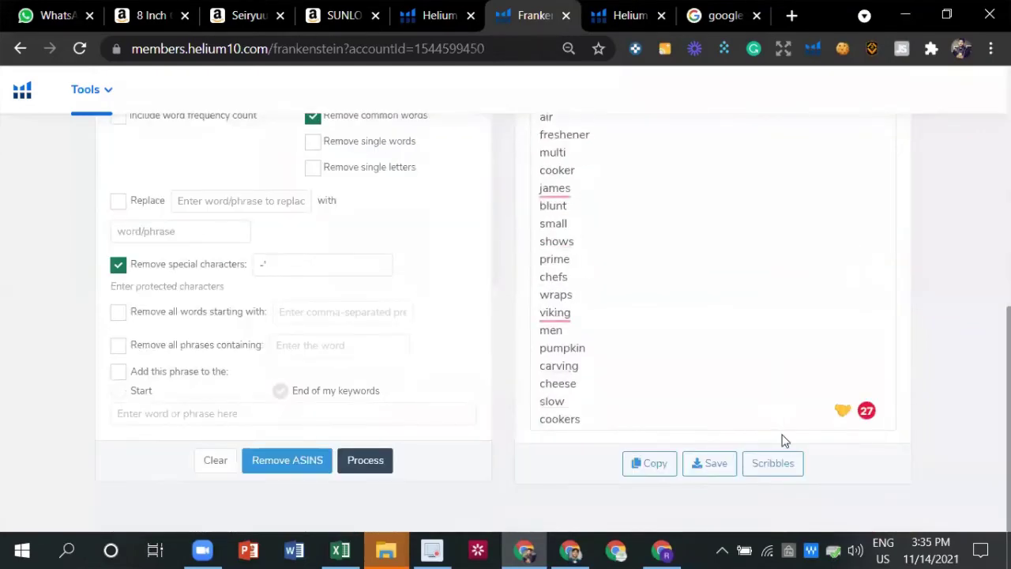
pyautogui.click(780, 463)
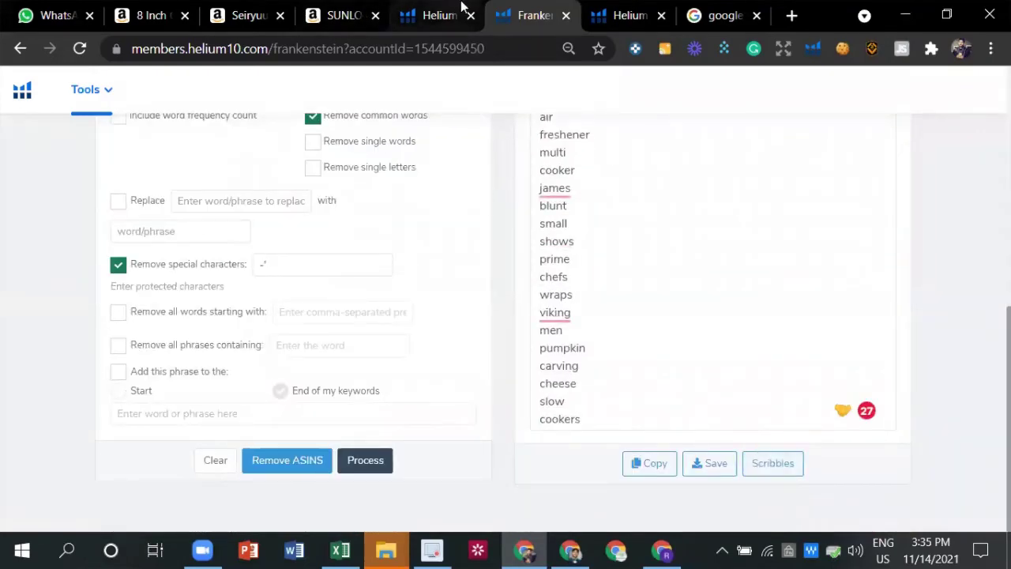
pyautogui.click(597, 6)
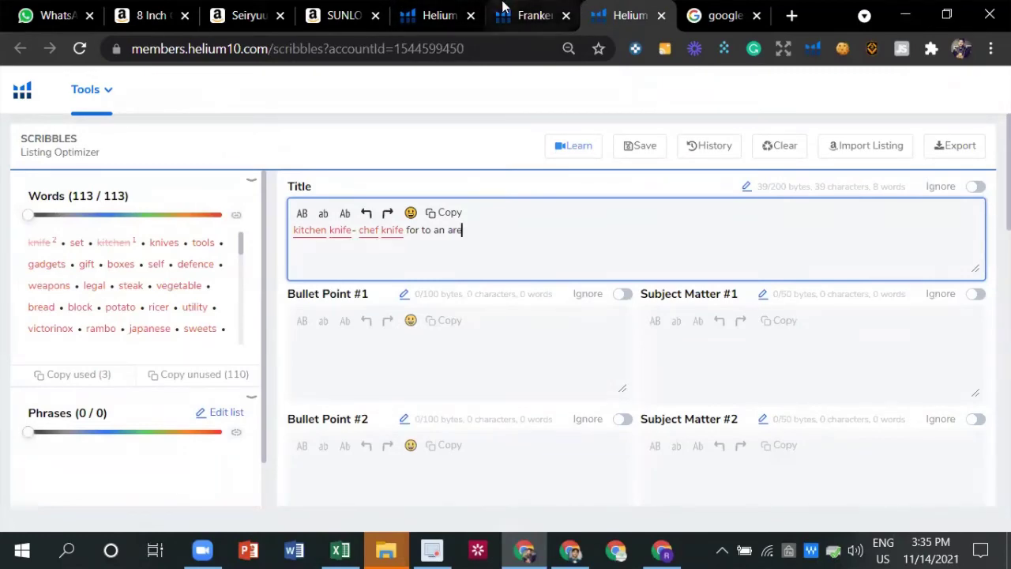
# - Locate Scribbles on the Helium 10 dashboard and compare its draft title's words with the keyword word list
pyautogui.click(534, 11)
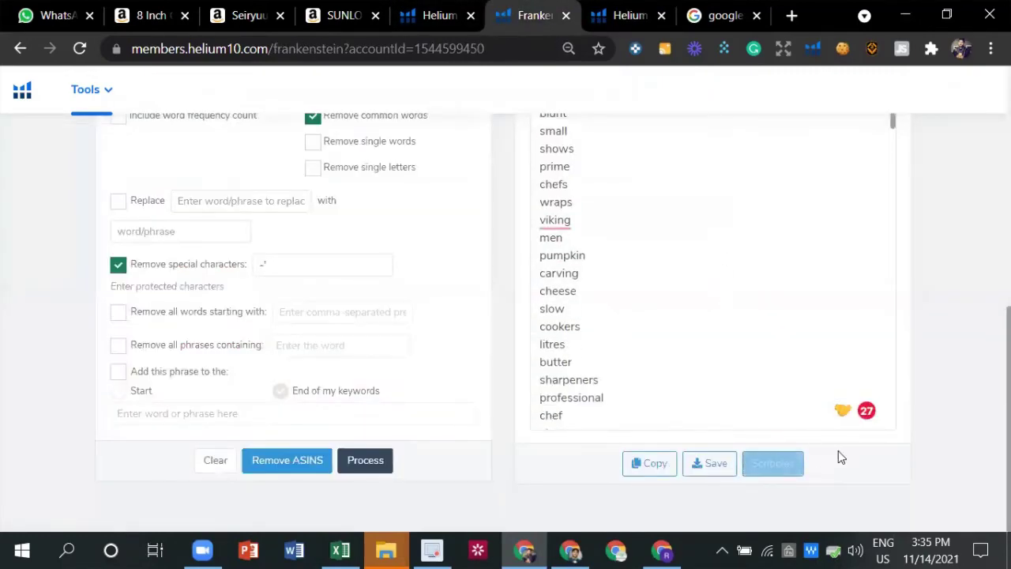
pyautogui.click(445, 11)
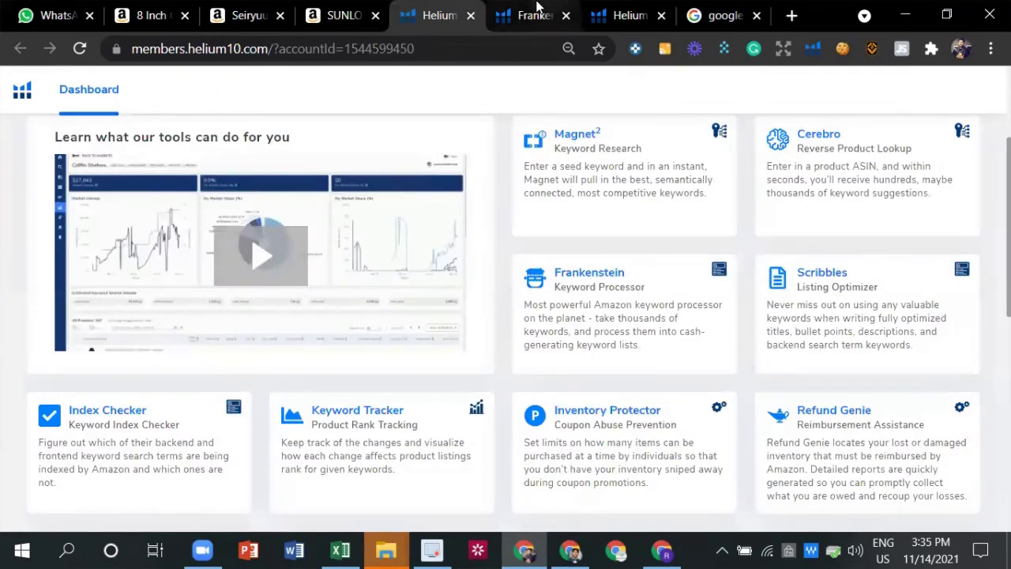
pyautogui.click(535, 11)
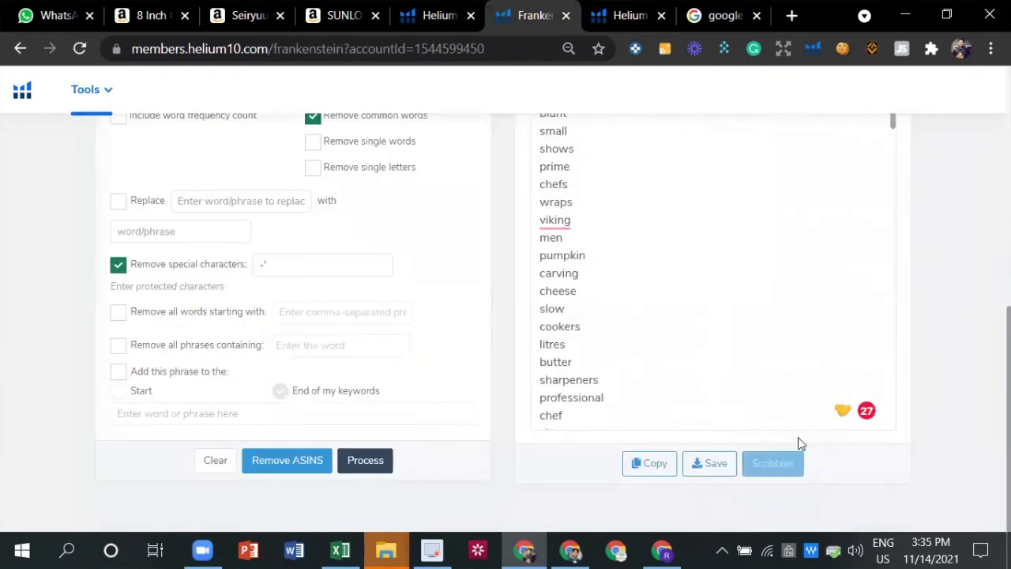
pyautogui.click(594, 15)
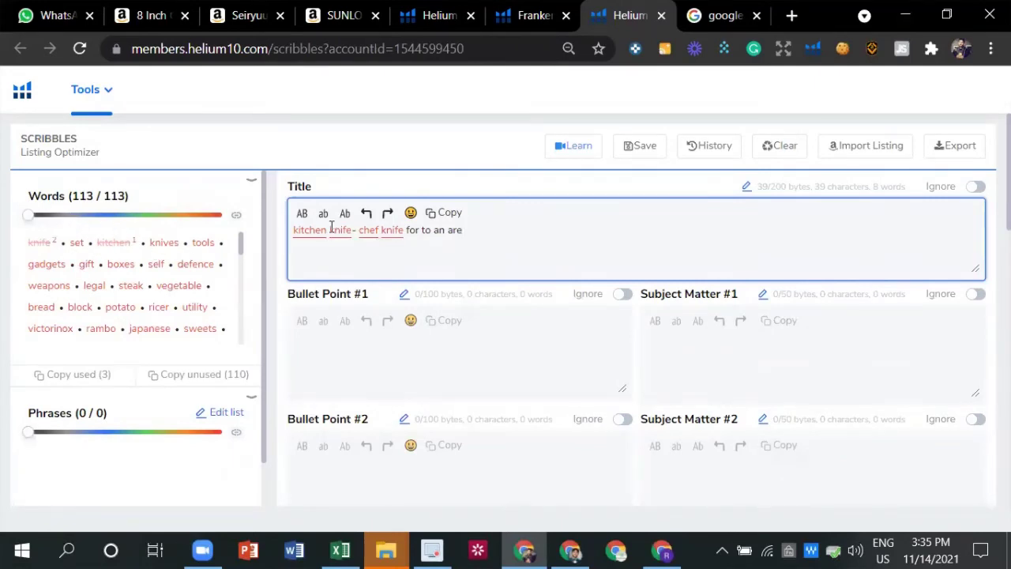
pyautogui.moveTo(331, 230); pyautogui.dragTo(277, 226)
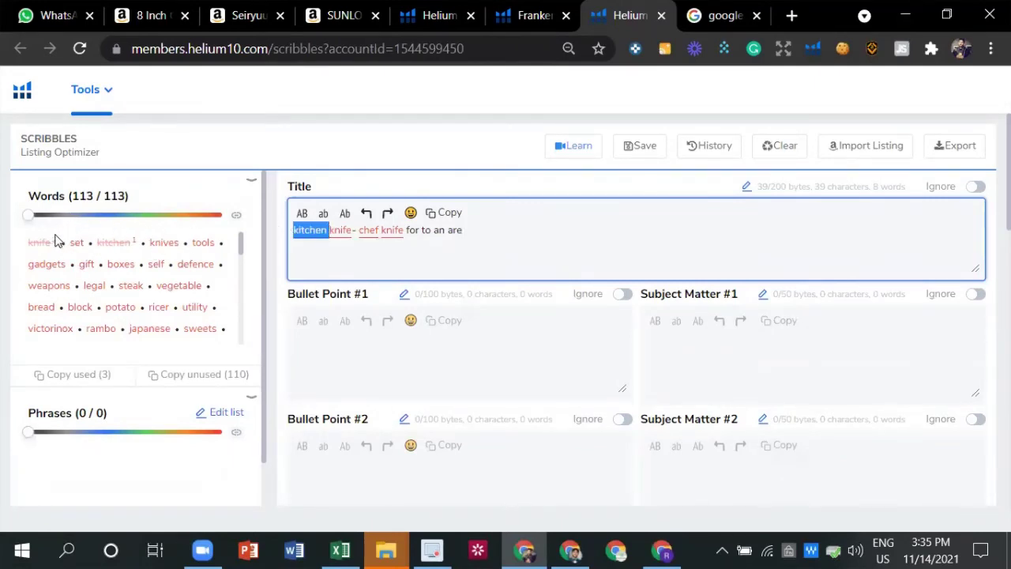
pyautogui.moveTo(394, 230); pyautogui.dragTo(385, 230)
pyautogui.click(338, 230)
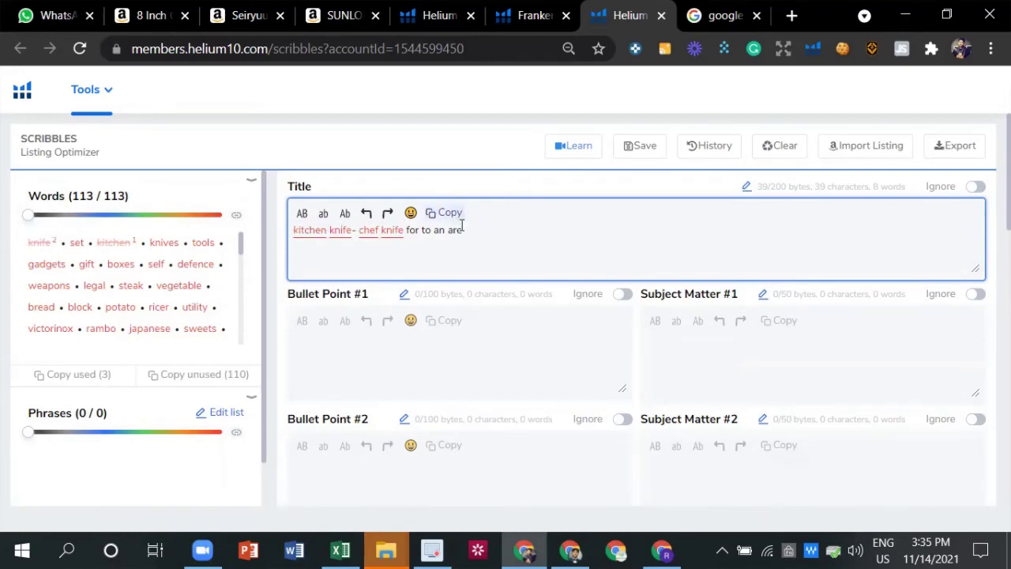
pyautogui.moveTo(463, 229); pyautogui.dragTo(406, 229)
pyautogui.click(486, 234)
pyautogui.moveTo(473, 235); pyautogui.dragTo(417, 236)
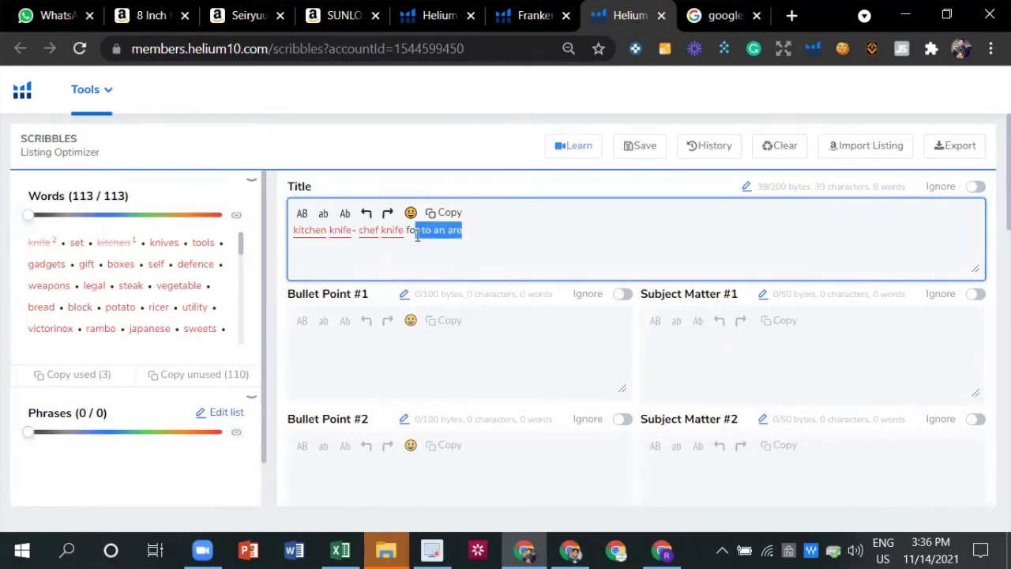
pyautogui.click(473, 237)
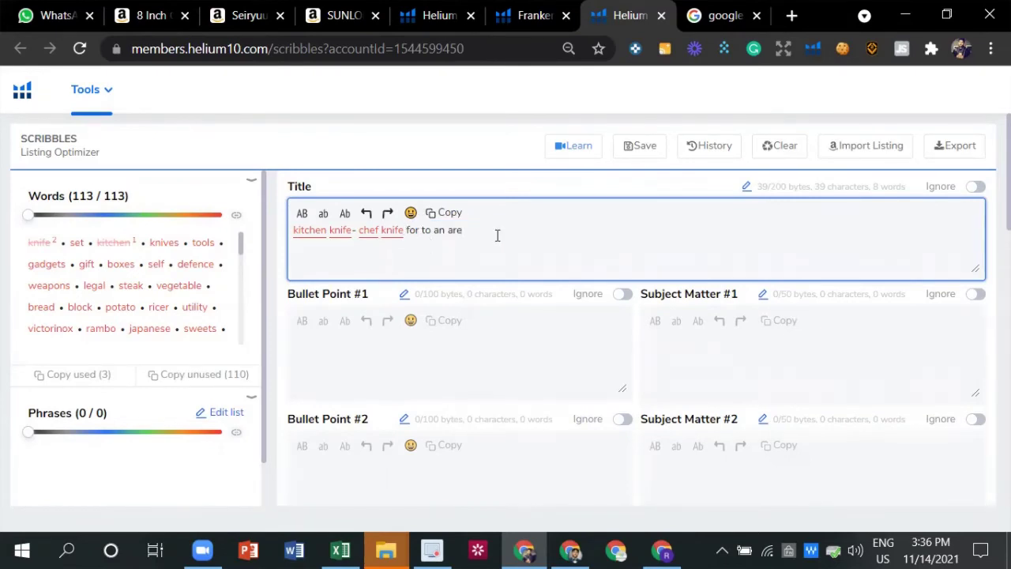
# - Append the non-keyword words "baloon scoop" to the end of the Scribbles title
pyautogui.write('baloon ')
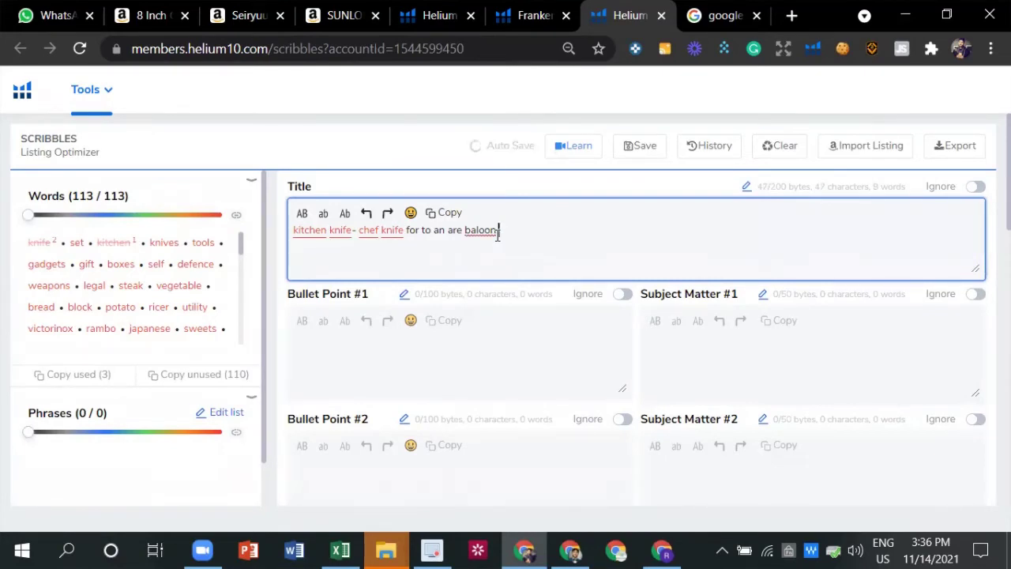
pyautogui.write('scoop')
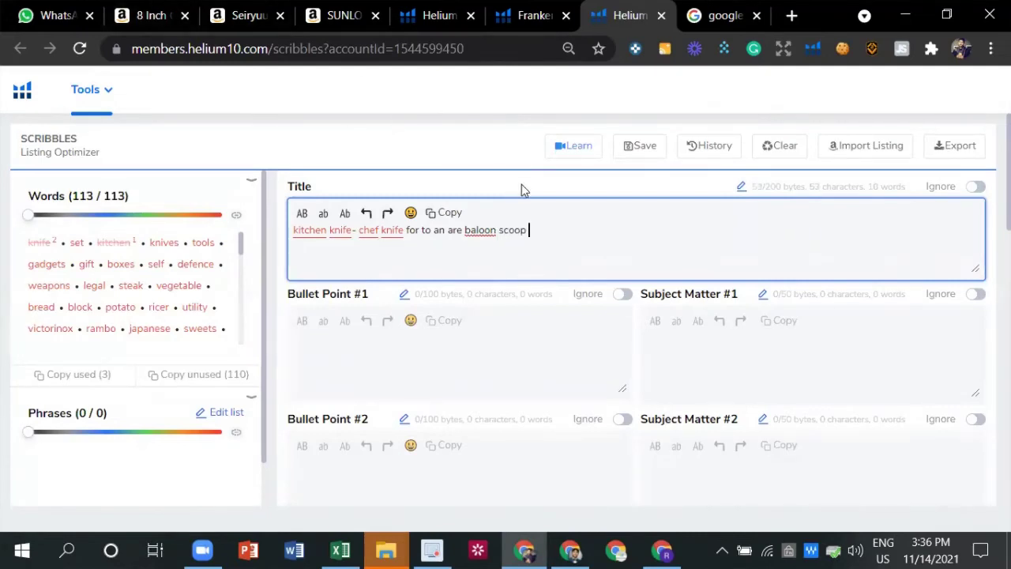
pyautogui.doubleClick(512, 229)
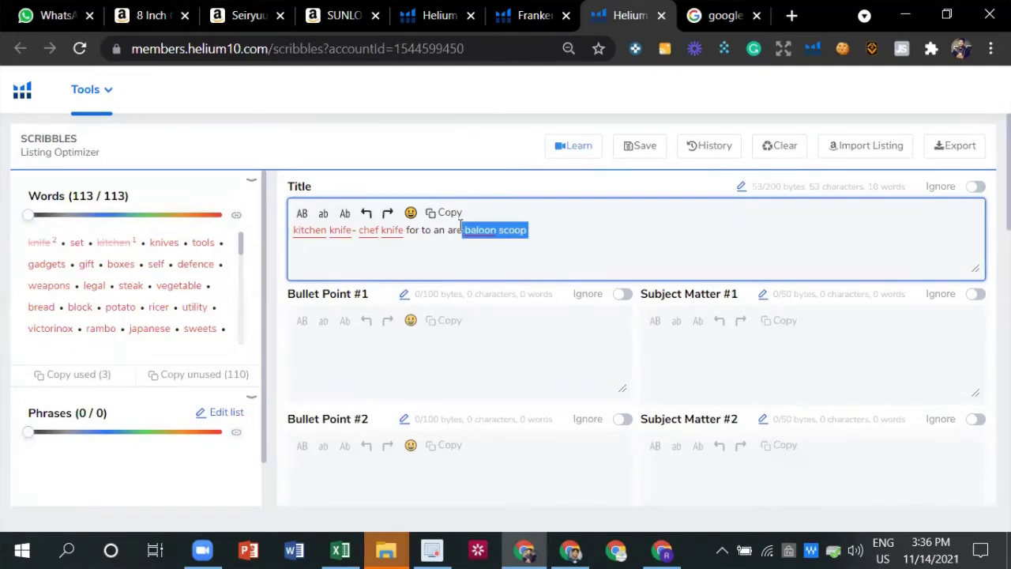
pyautogui.click(461, 229)
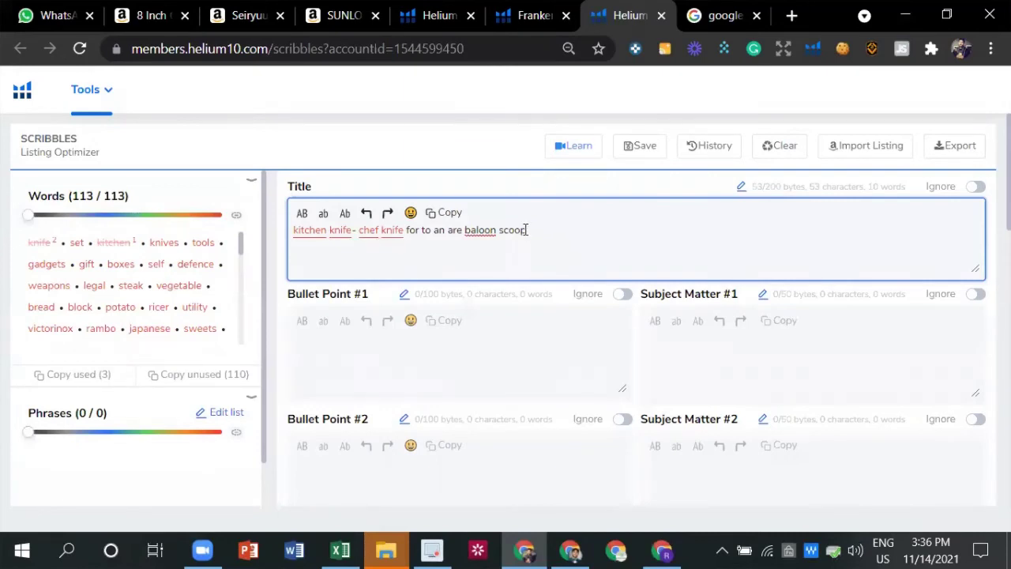
pyautogui.moveTo(528, 229); pyautogui.dragTo(476, 229)
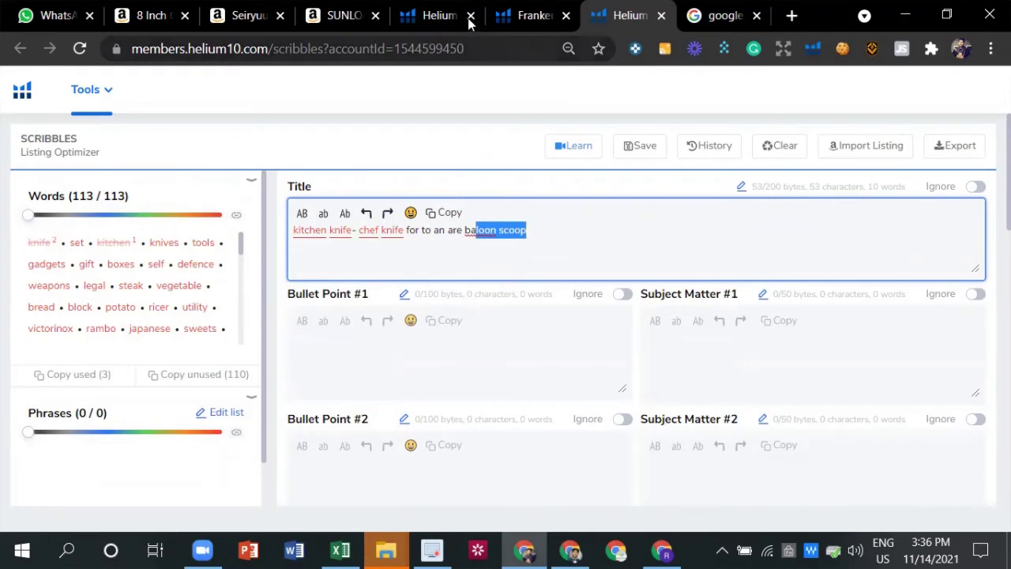
# - Examine the title of the 8 Inch Chef Knife listing on Amazon for its keywords
pyautogui.click(120, 8)
pyautogui.moveTo(467, 196); pyautogui.dragTo(755, 314)
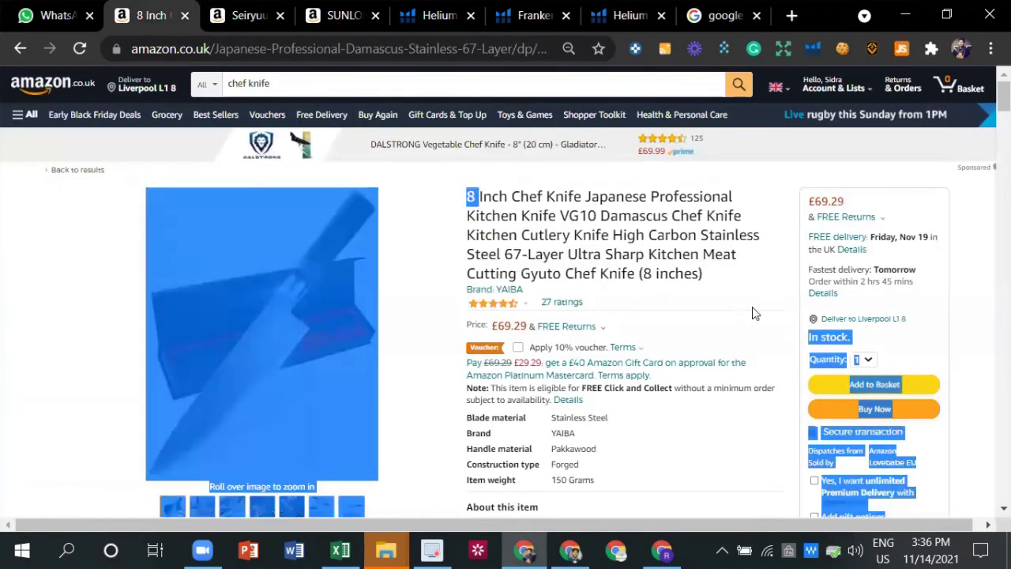
pyautogui.click(715, 282)
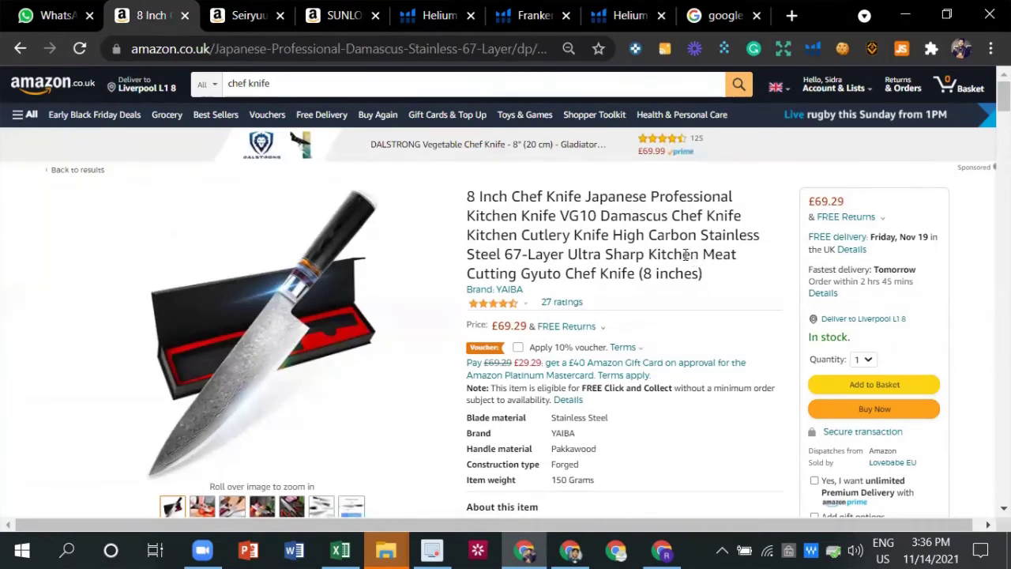
pyautogui.moveTo(648, 254)
pyautogui.mouseDown()
pyautogui.moveTo(718, 260)
pyautogui.moveTo(665, 254)
pyautogui.mouseUp()
pyautogui.moveTo(607, 196); pyautogui.dragTo(697, 216)
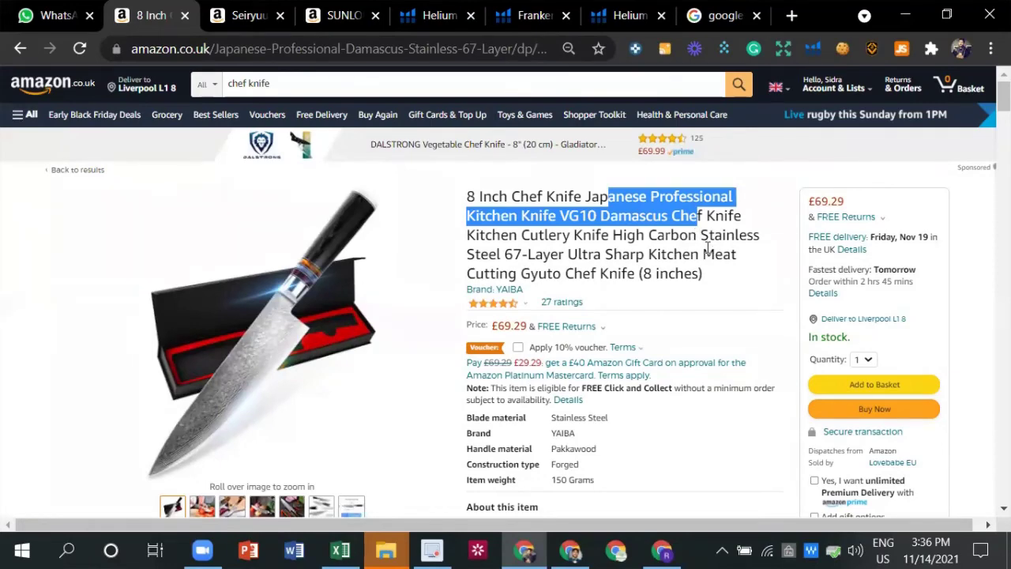
# - Read through the chef knife listing's bullet points, related products and full product description on Amazon
pyautogui.scroll(-3, 702, 269)
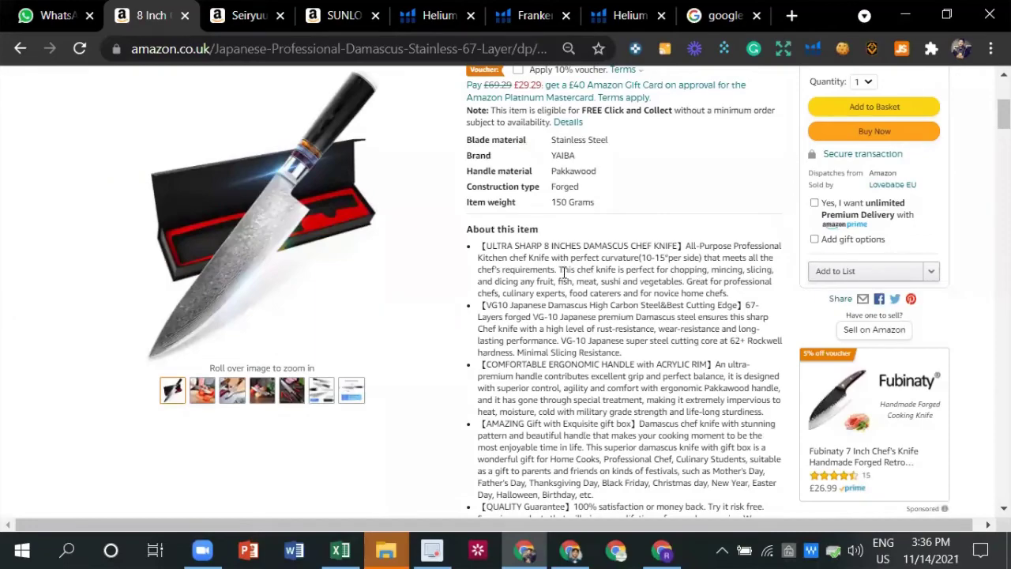
pyautogui.scroll(-15, 651, 304)
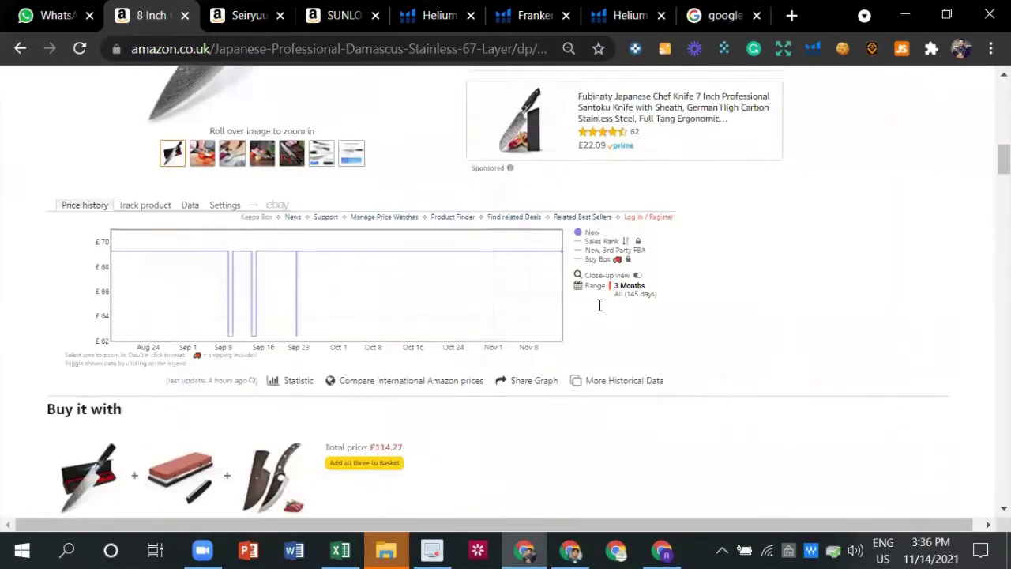
pyautogui.scroll(-20, 582, 289)
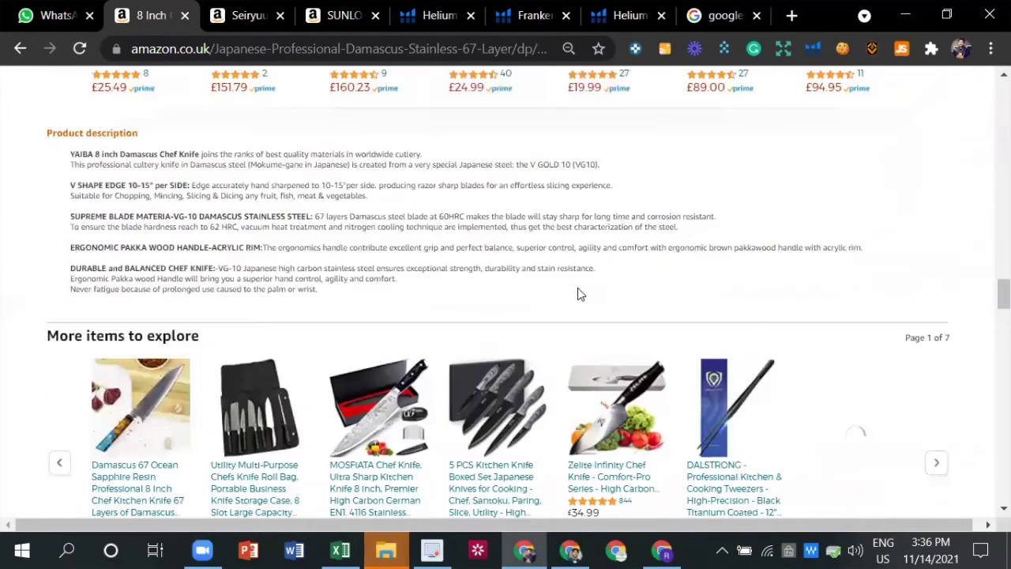
pyautogui.scroll(-8, 578, 294)
pyautogui.scroll(4, 329, 309)
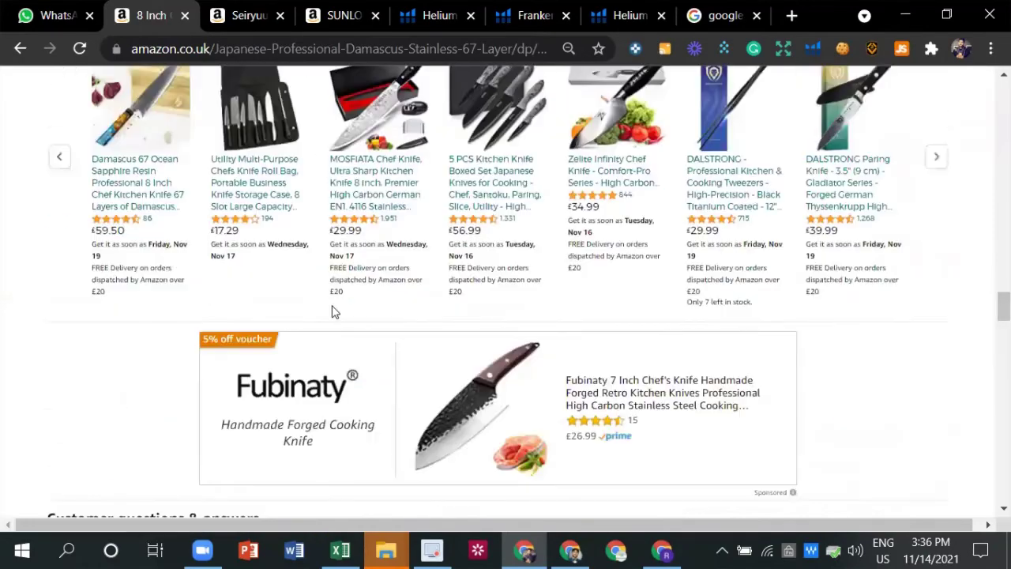
pyautogui.scroll(20, 336, 309)
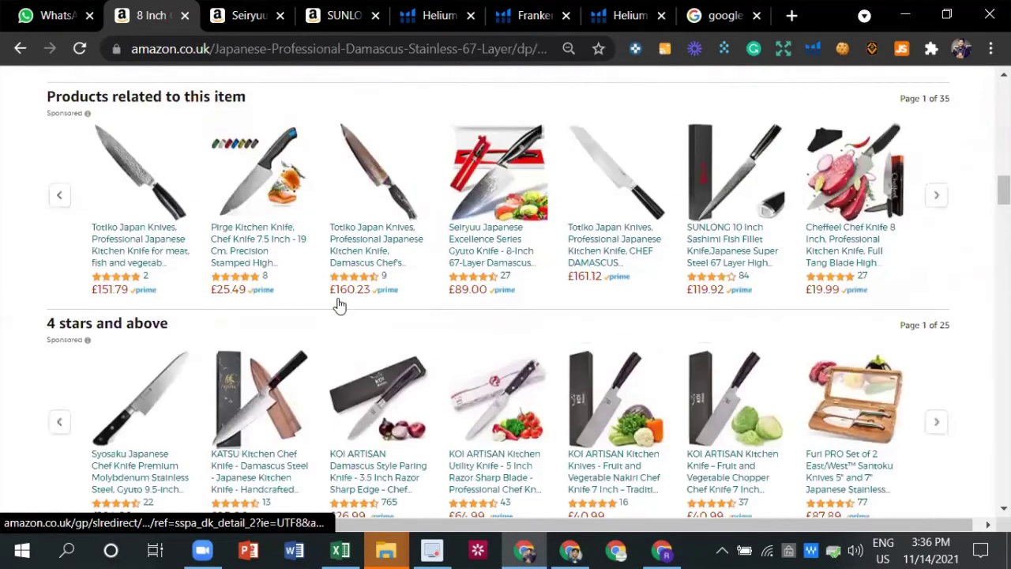
pyautogui.scroll(5, 338, 304)
pyautogui.scroll(-8, 338, 302)
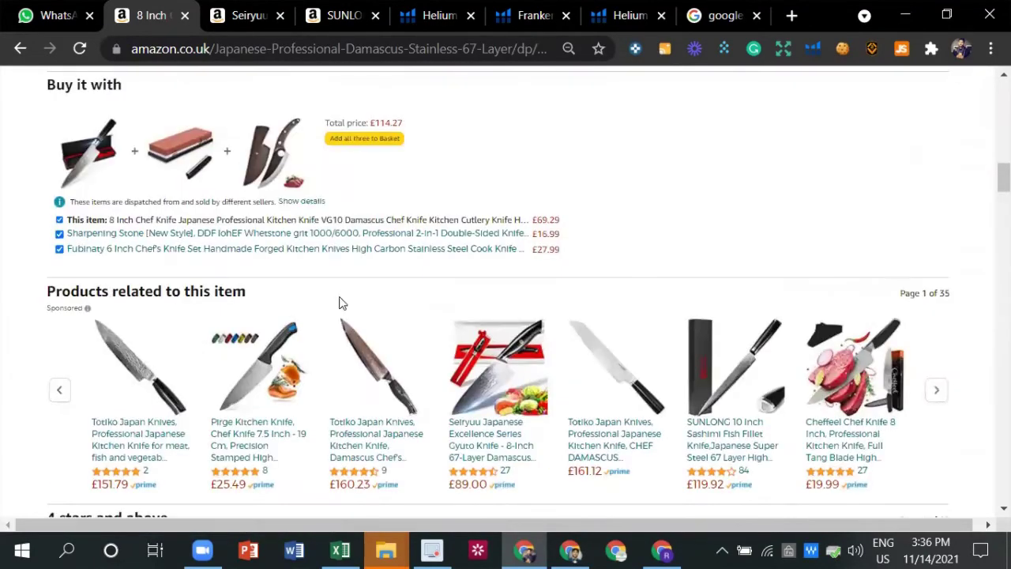
pyautogui.scroll(-6, 340, 300)
pyautogui.scroll(6, 341, 295)
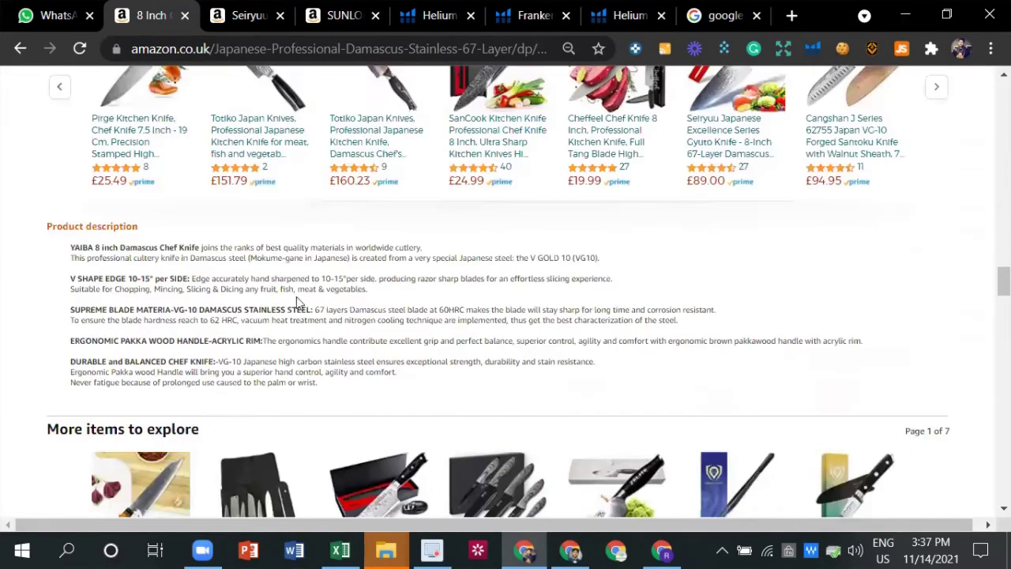
pyautogui.scroll(1, 68, 304)
pyautogui.moveTo(70, 311); pyautogui.dragTo(190, 344)
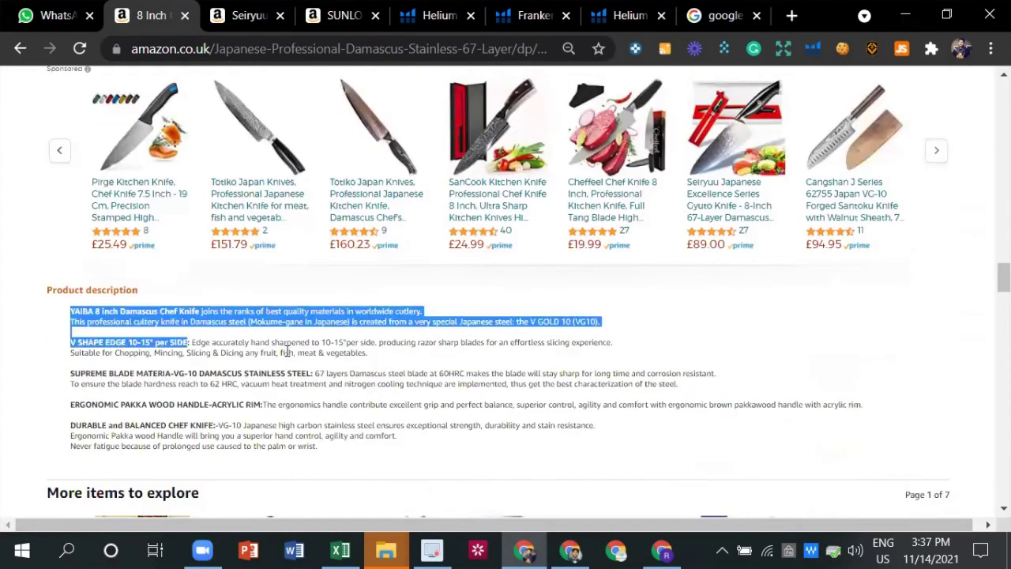
pyautogui.moveTo(338, 398); pyautogui.dragTo(380, 456)
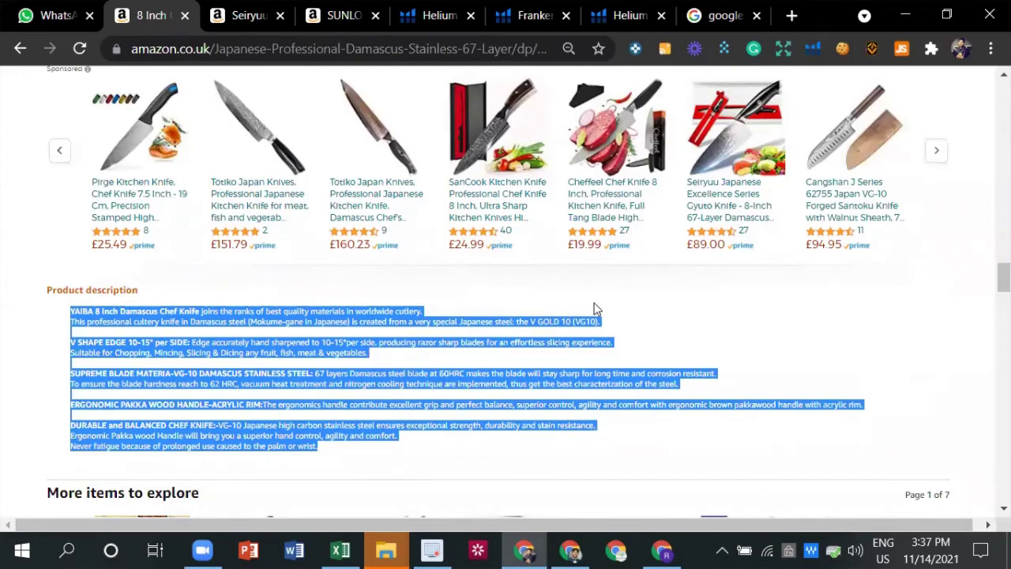
pyautogui.click(605, 476)
# - Clear the existing text from the untitled Google Docs document and return to the Amazon chef knife listing
pyautogui.click(653, 553)
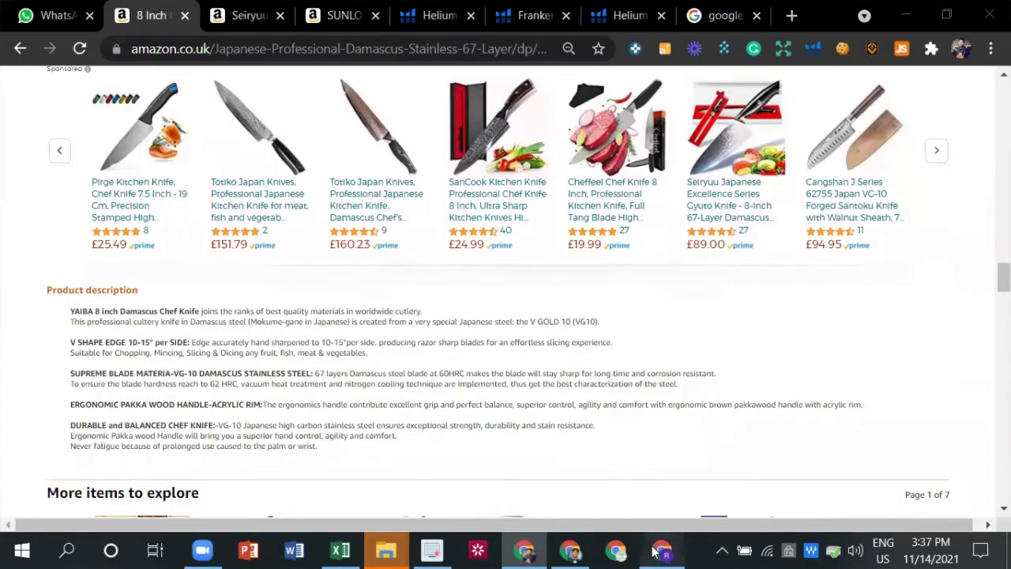
pyautogui.moveTo(867, 285); pyautogui.dragTo(348, 288)
pyautogui.press('BackSpace')
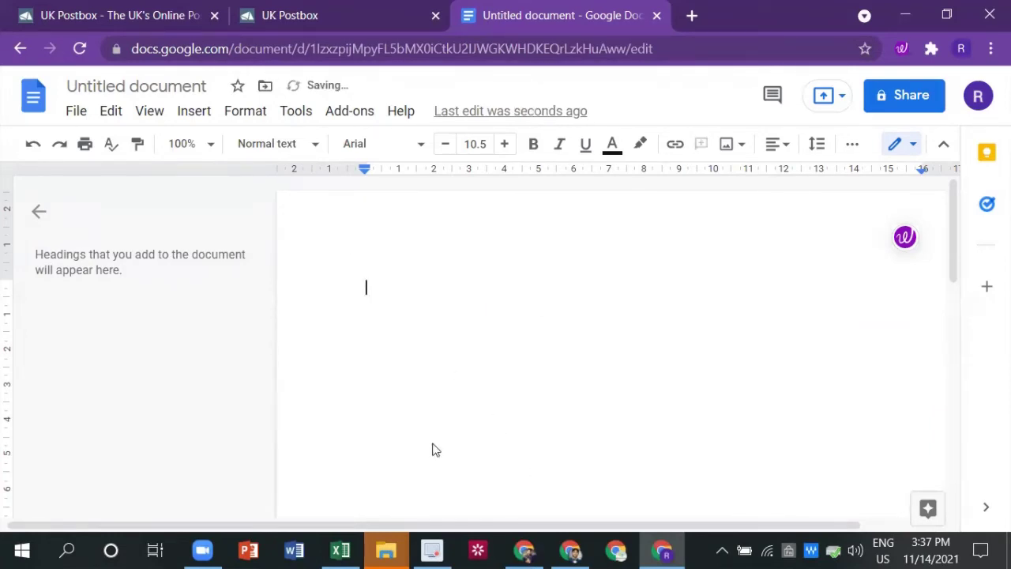
pyautogui.hotkey('alt', 'Tab')
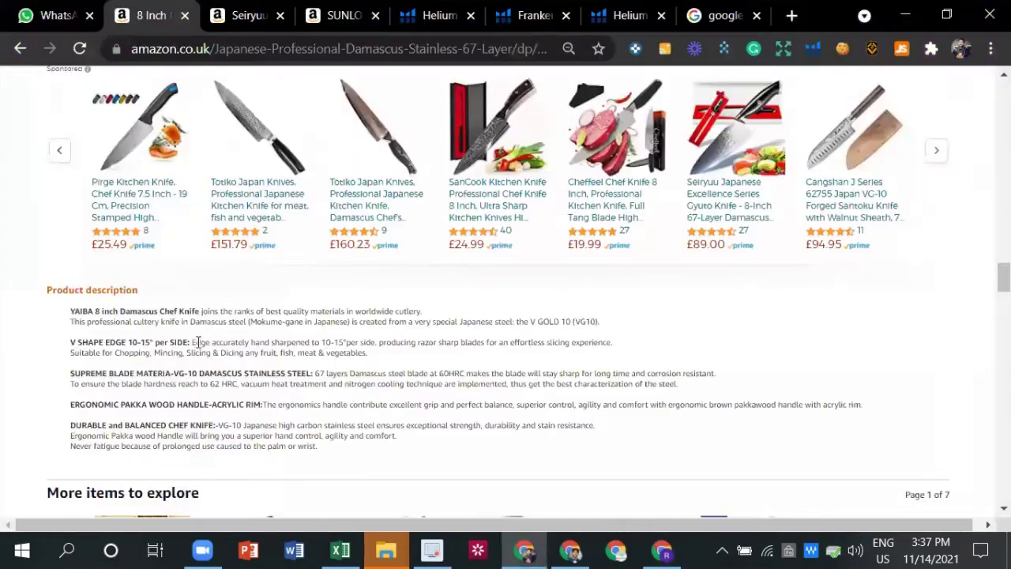
# - Copy the "V SHAPE EDGE" description text from the Amazon listing and paste it into the untitled Google Docs document
pyautogui.moveTo(189, 342); pyautogui.dragTo(385, 359)
pyautogui.rightClick(340, 353)
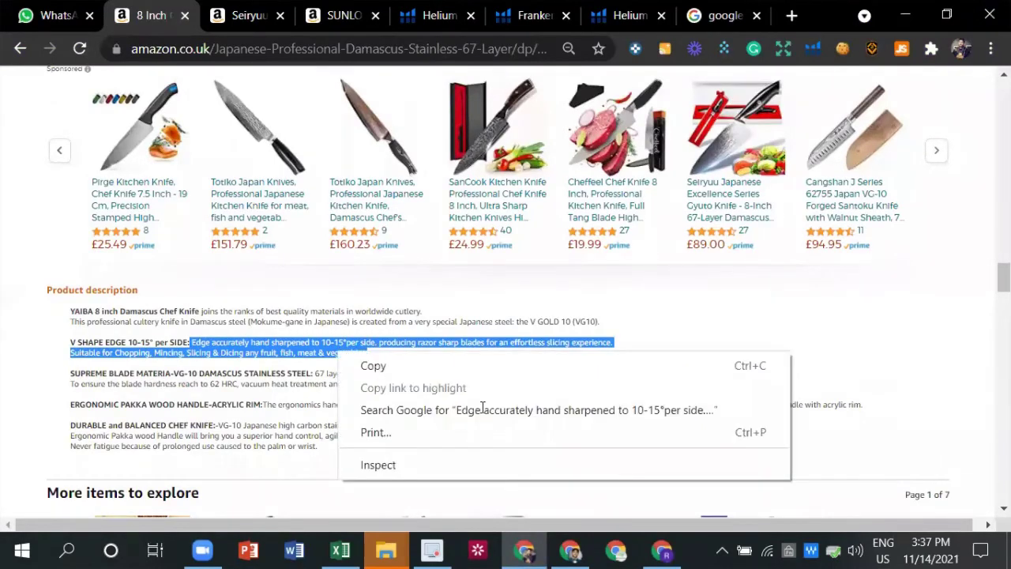
pyautogui.click(410, 364)
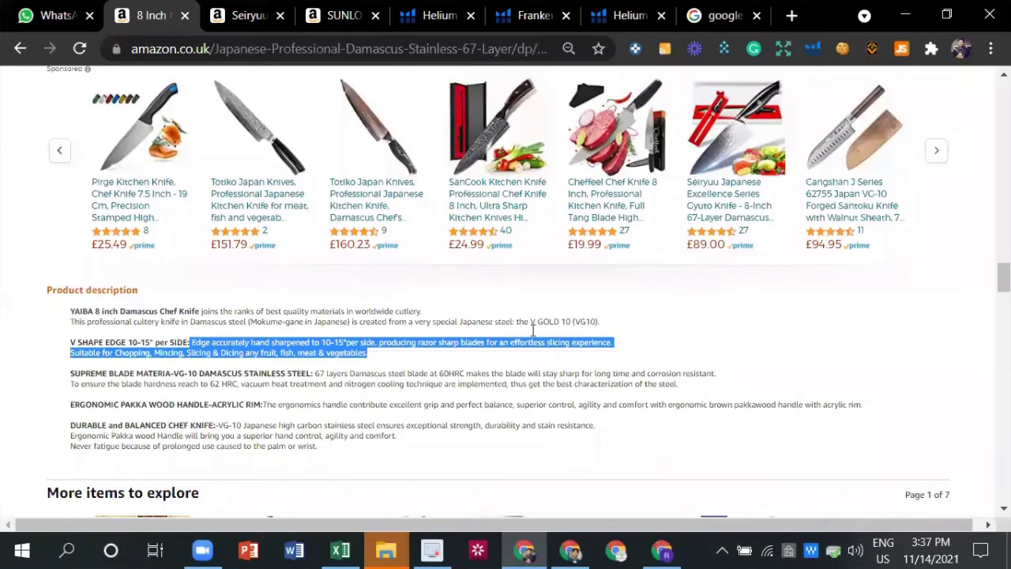
pyautogui.hotkey('alt', 'Tab')
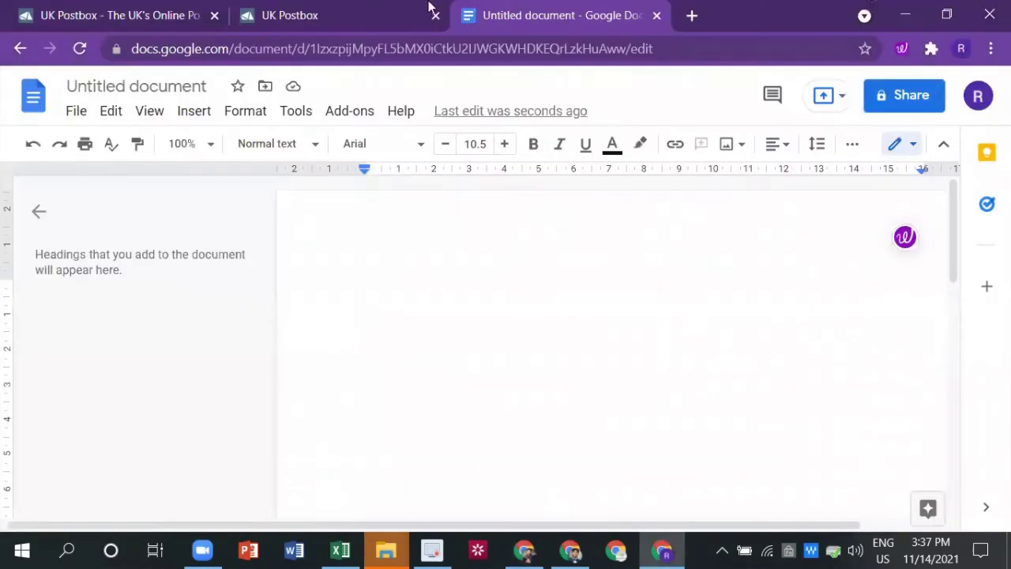
pyautogui.click(901, 49)
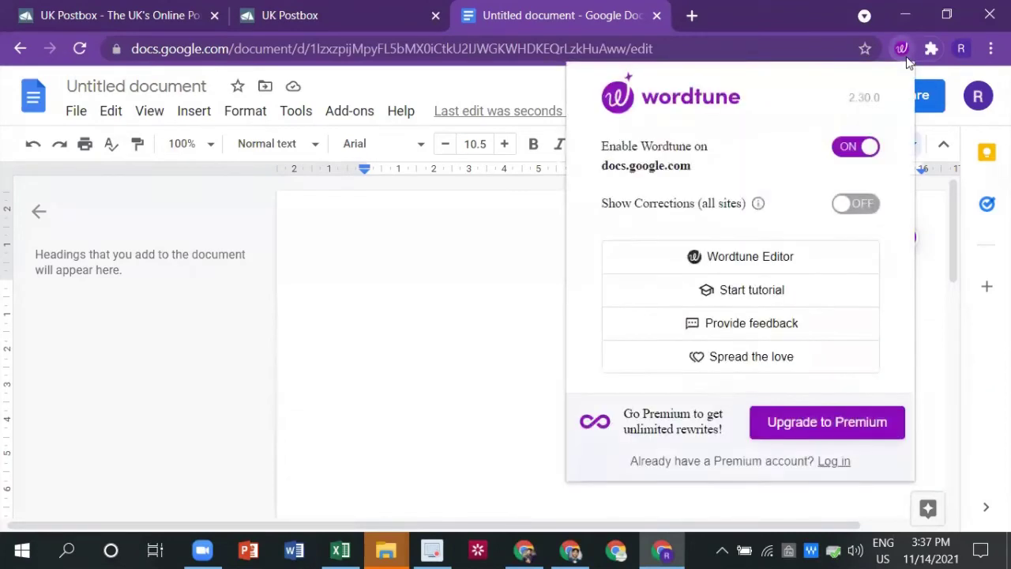
pyautogui.click(361, 287)
pyautogui.rightClick(361, 287)
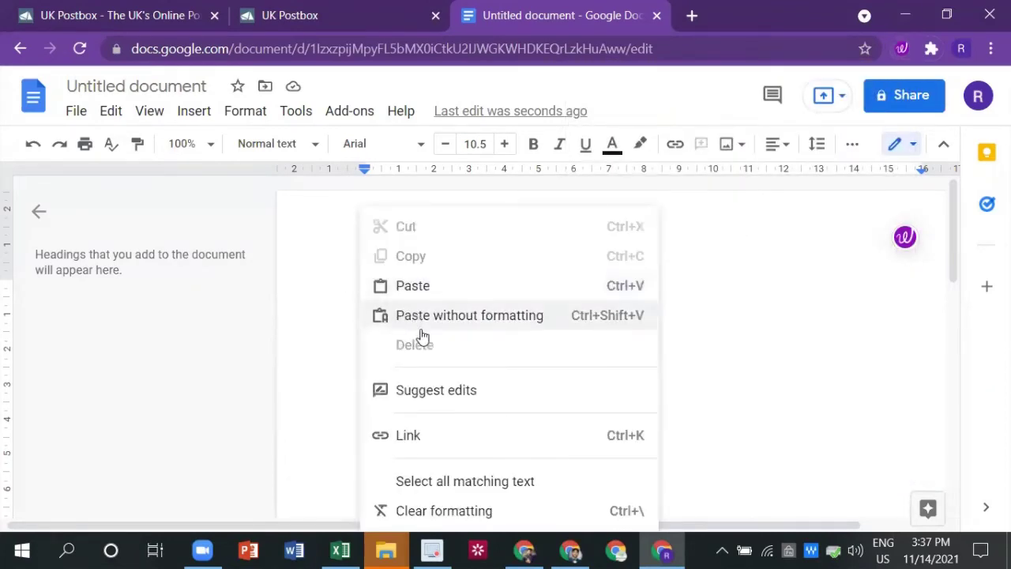
pyautogui.click(449, 291)
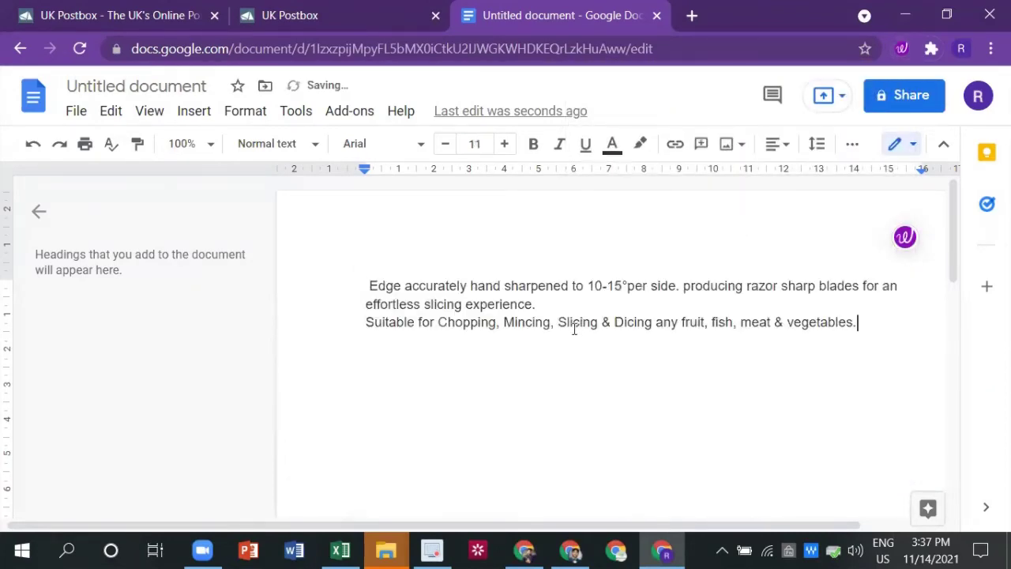
# - Run Wordtune on the whole pasted text and replace its first sentence with "Edges are accurately hand sharpened to 10-15° per side."
pyautogui.tripleClick(387, 289)
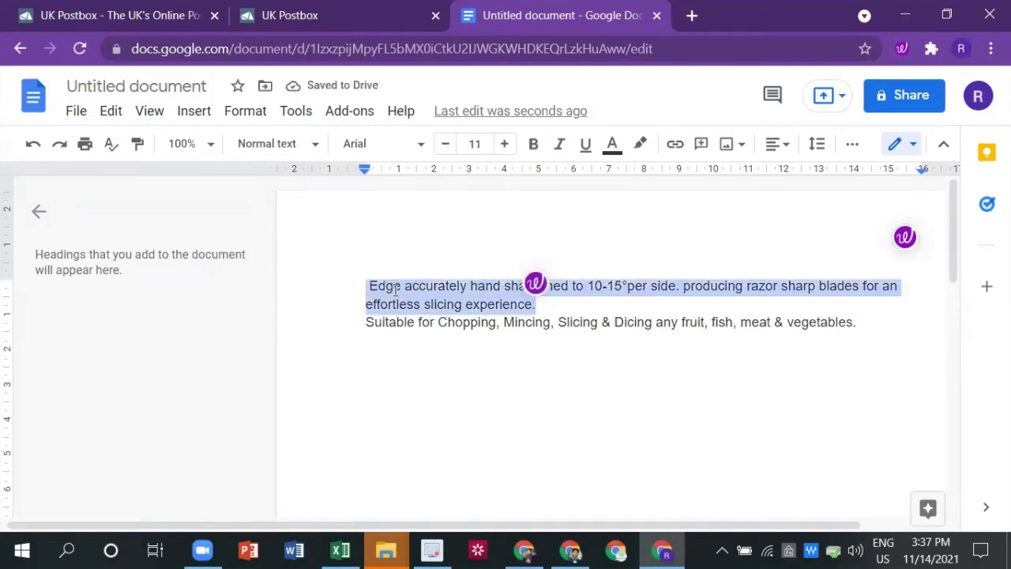
pyautogui.hotkey('ctrl', 'a')
pyautogui.click(863, 303)
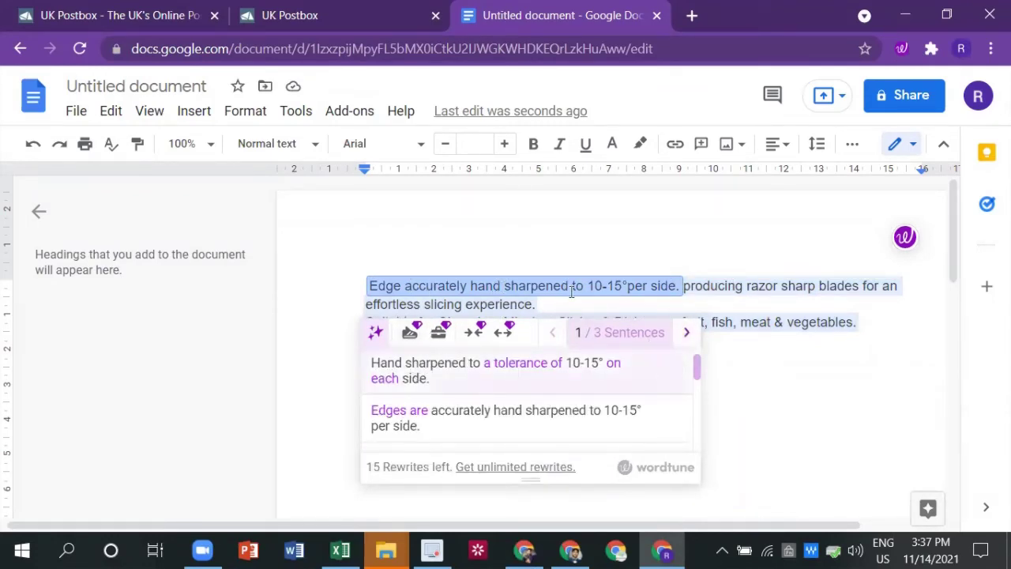
pyautogui.click(500, 416)
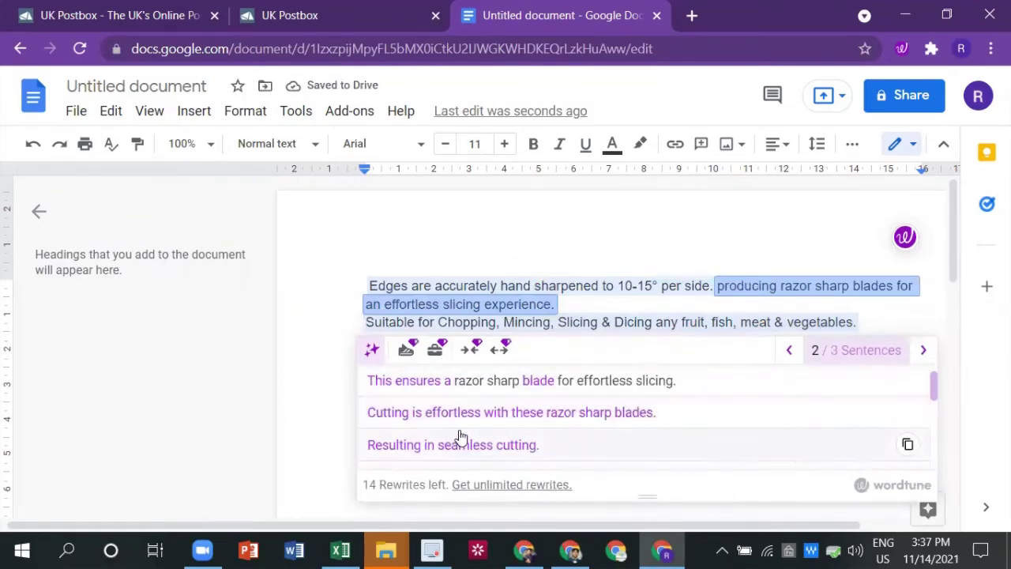
# - Look through the Wordtune rewrite suggestions for the second sentence about razor sharp blades and effortless slicing
pyautogui.scroll(-3, 458, 436)
pyautogui.scroll(5, 461, 436)
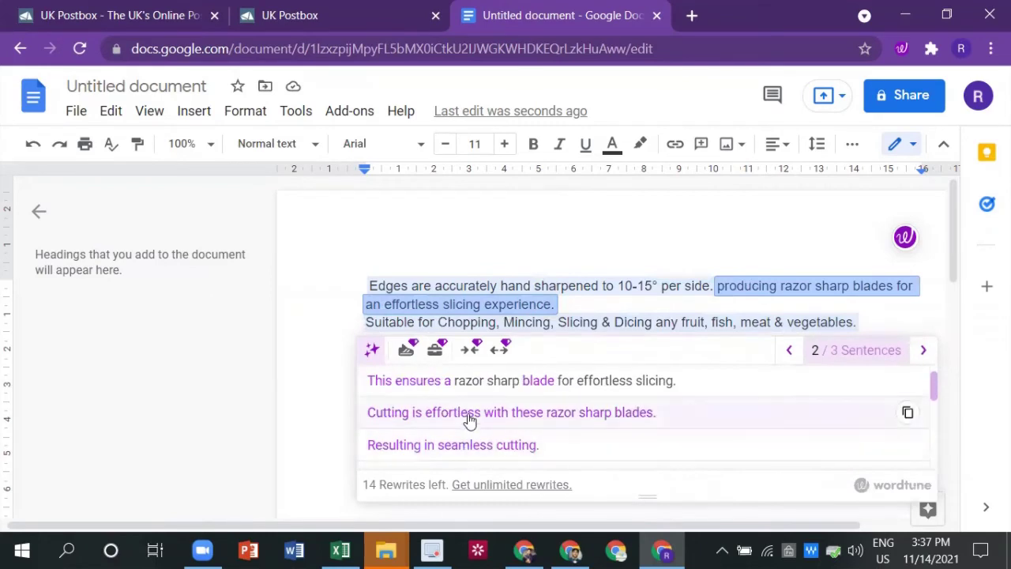
pyautogui.scroll(-3, 506, 403)
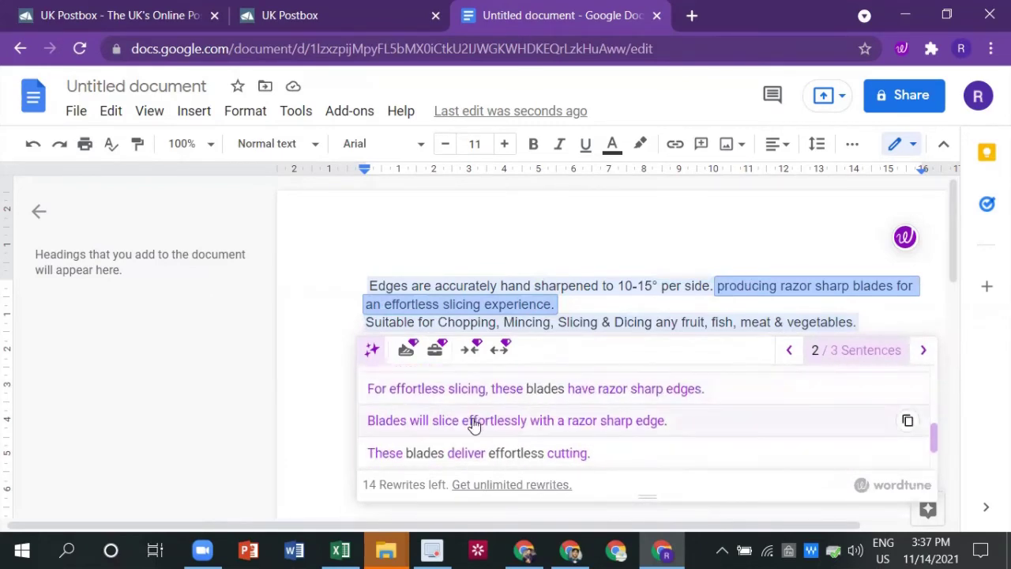